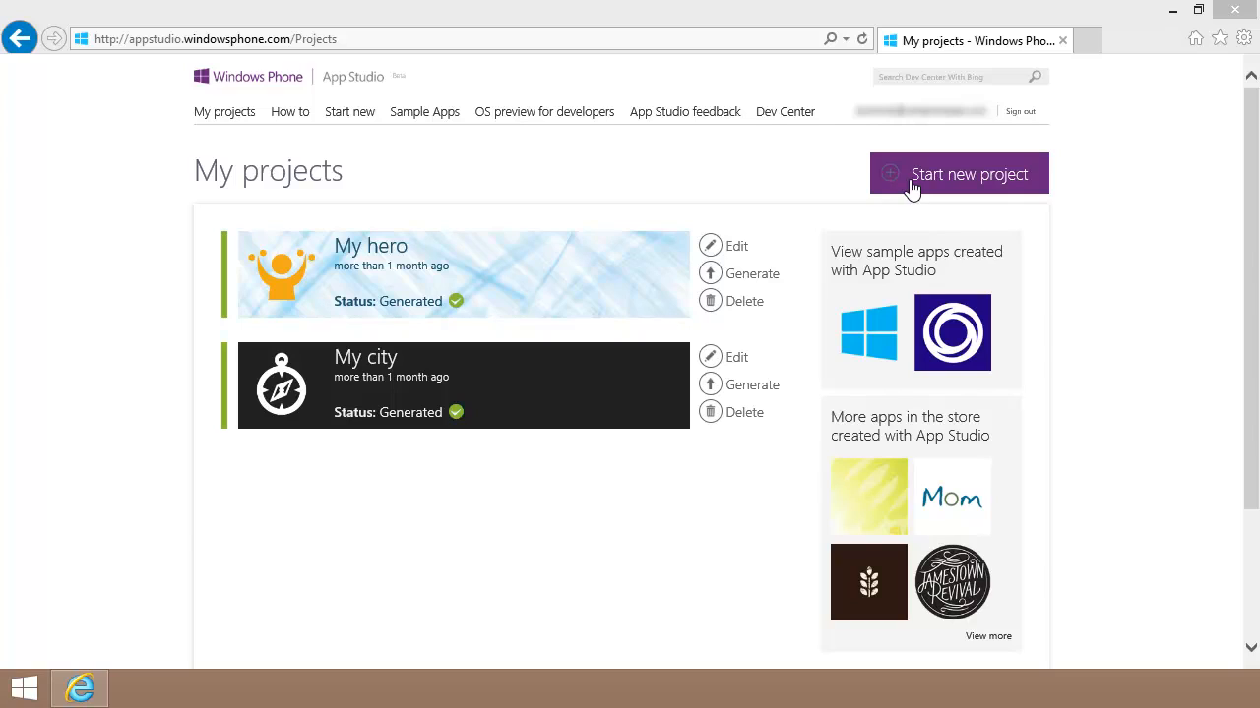
Step: Start a new project and preview the Sports team template's pages, then dismiss the preview
left_click(925, 187)
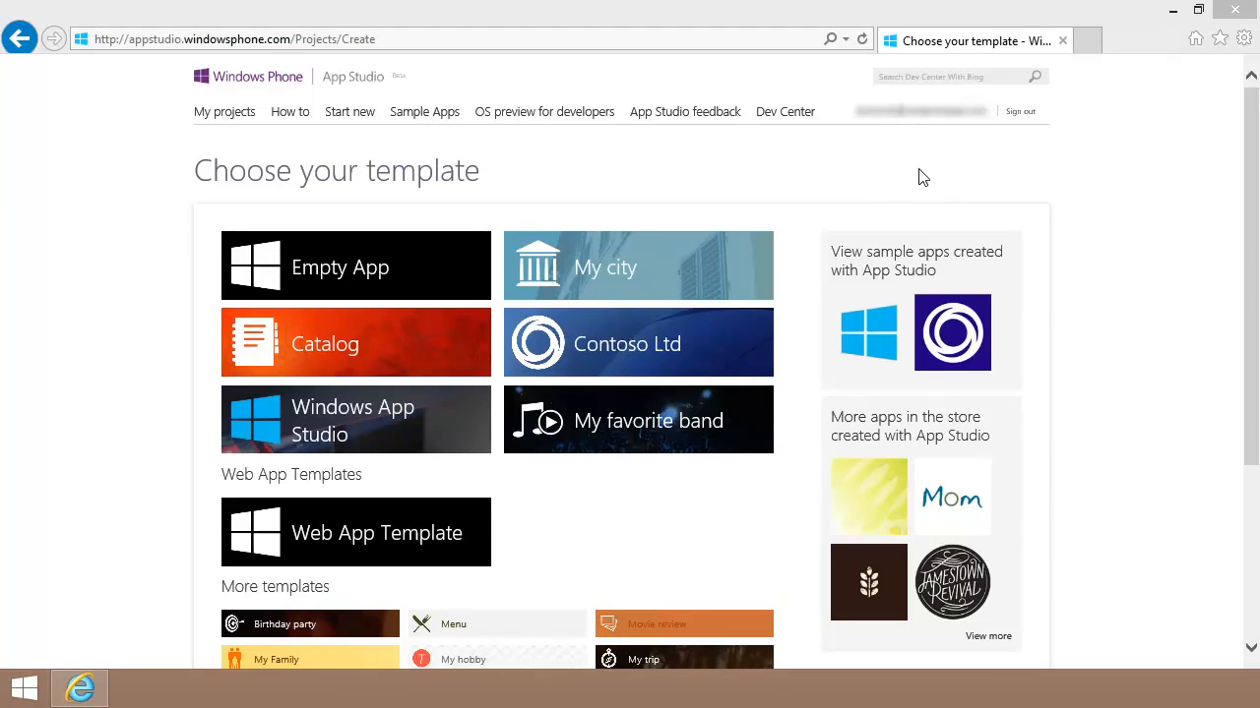
left_click_drag(1251, 206, 1256, 352)
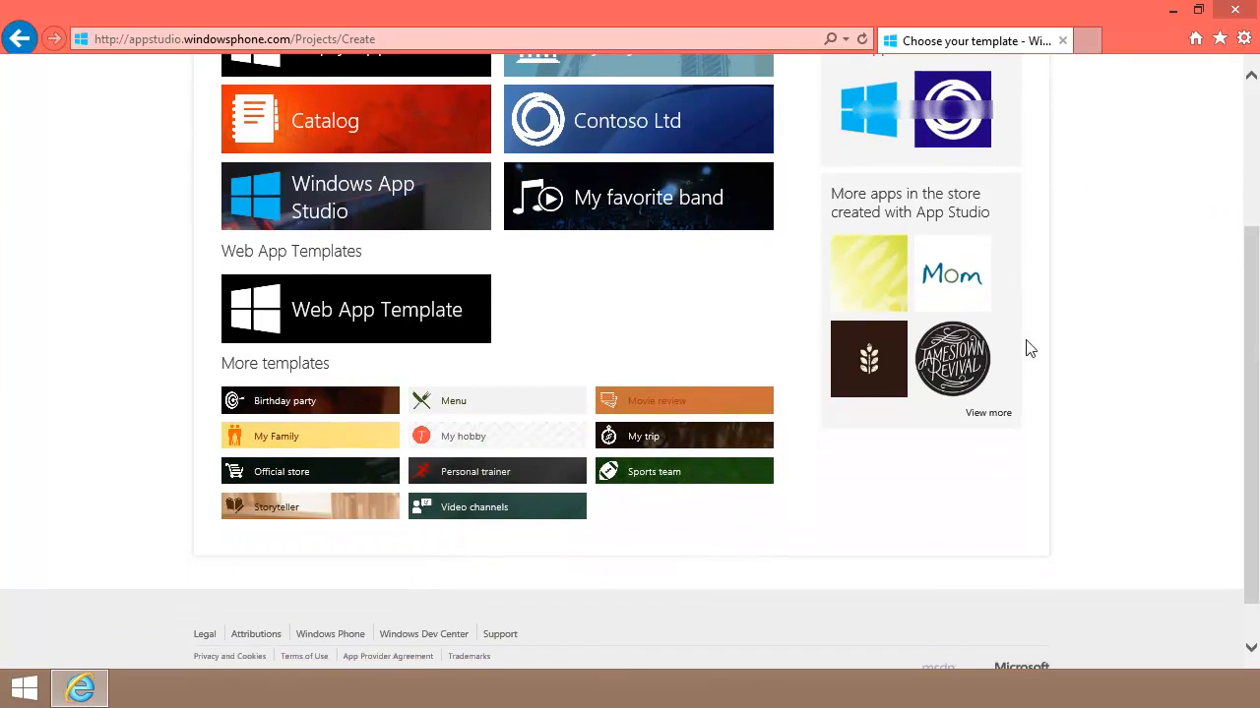
left_click(654, 473)
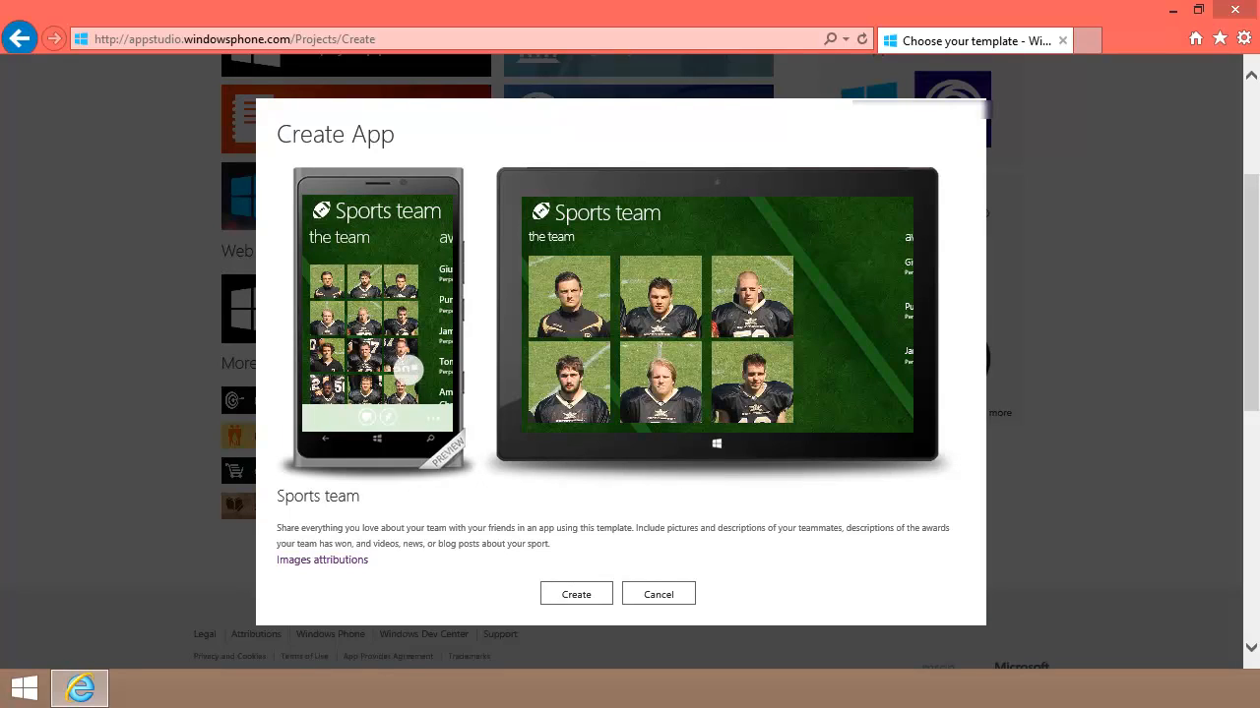
left_click_drag(415, 326, 337, 324)
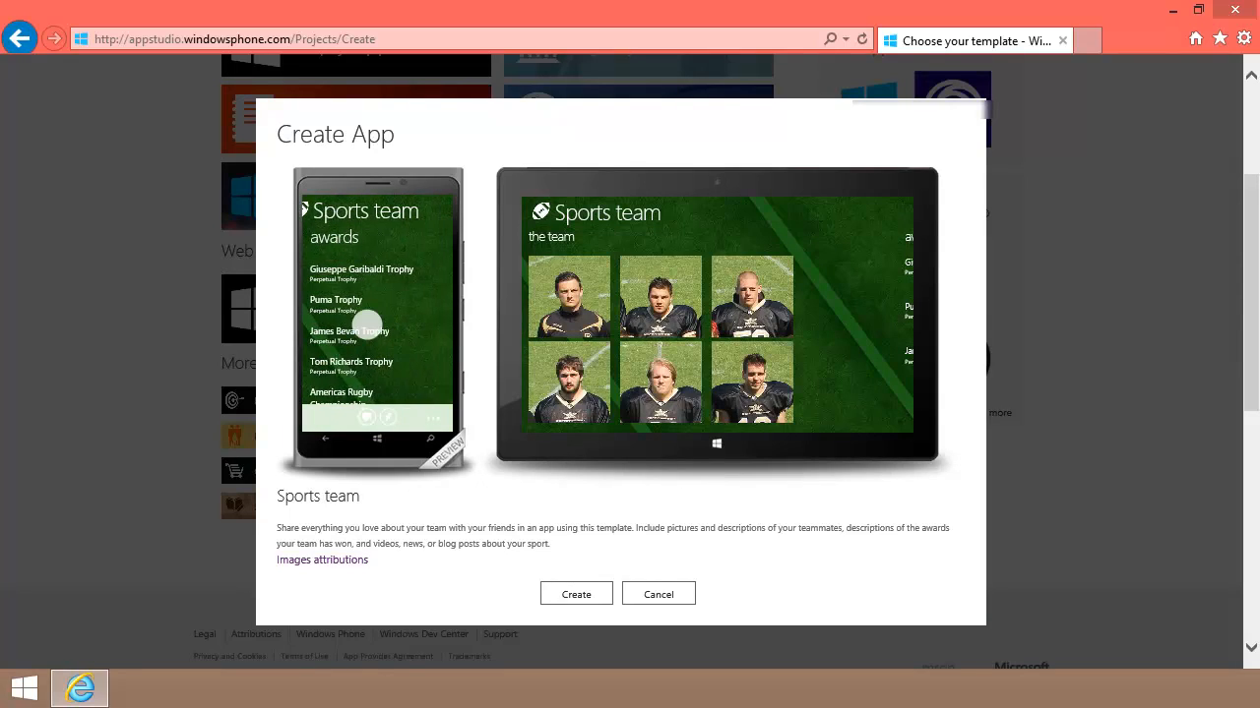
left_click_drag(423, 331, 440, 332)
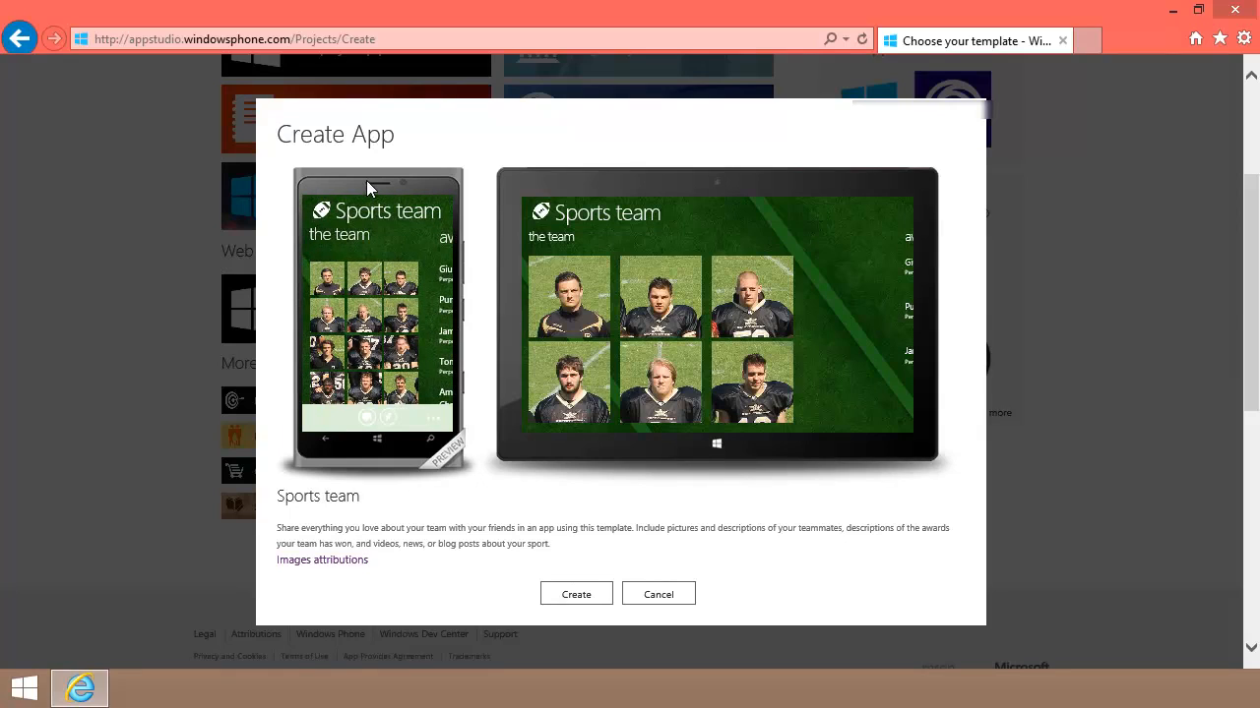
left_click(657, 595)
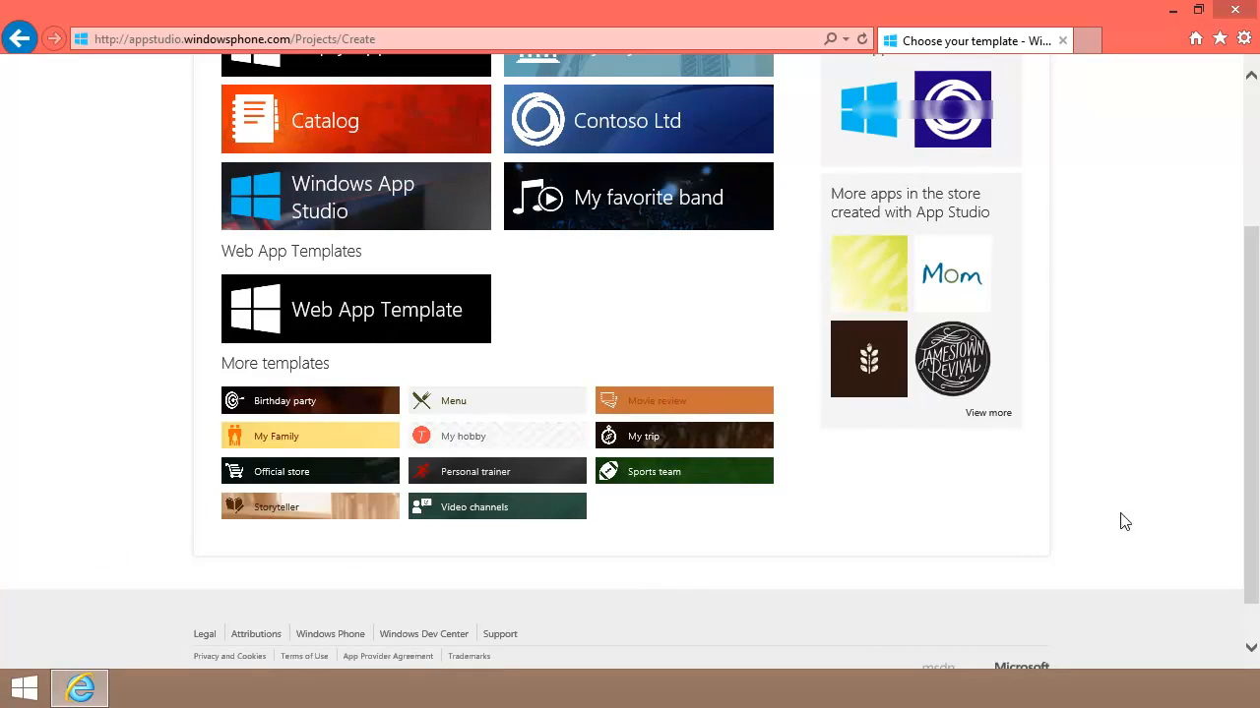
left_click_drag(1253, 486, 1204, 312)
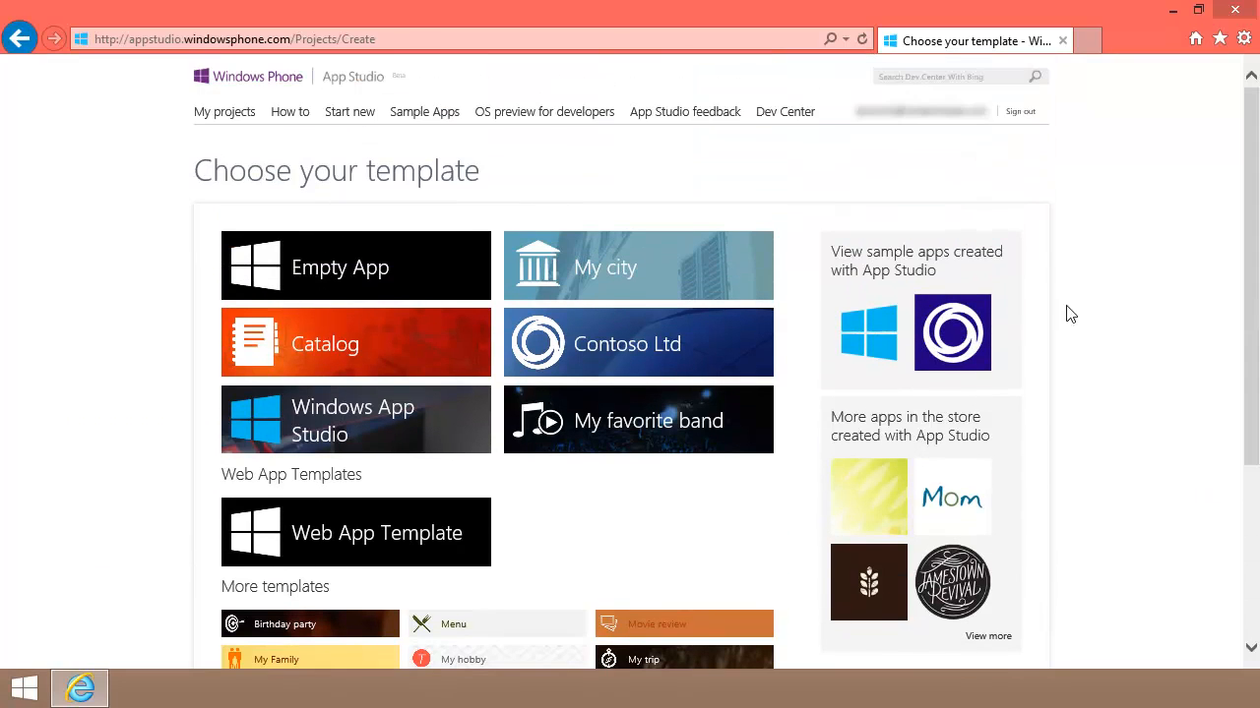
Step: Create a new app from the Empty App template
left_click(315, 281)
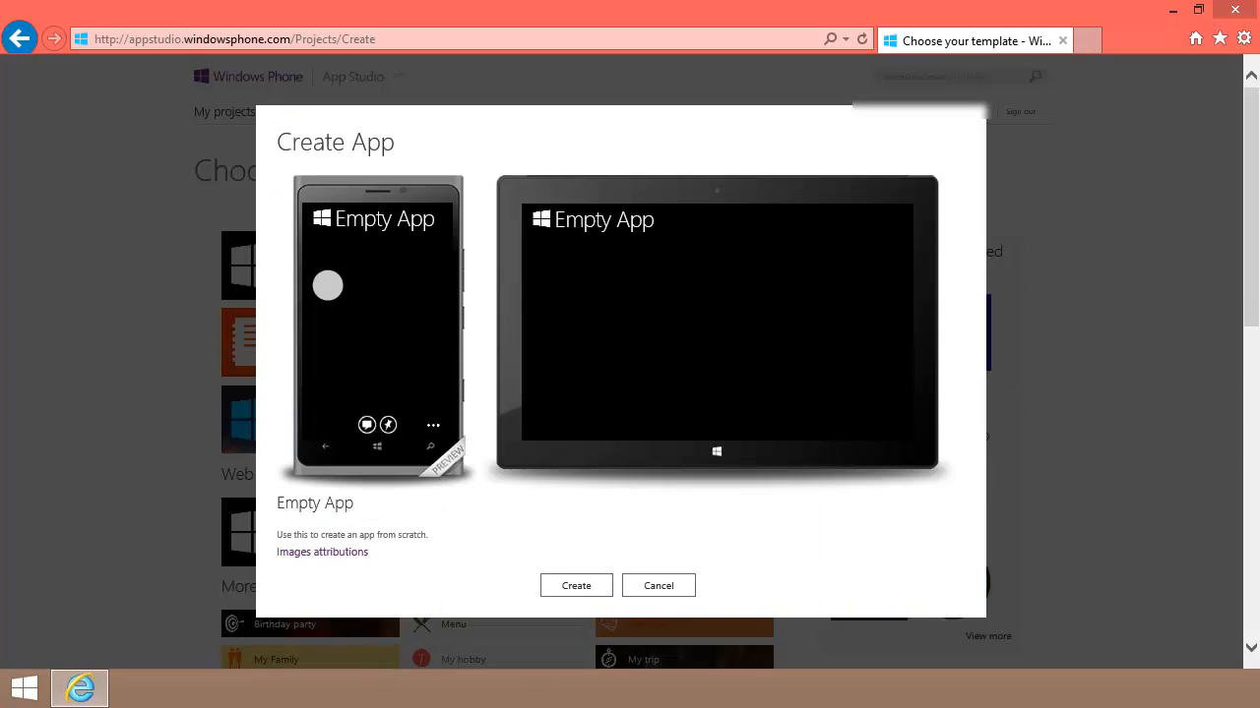
left_click(571, 588)
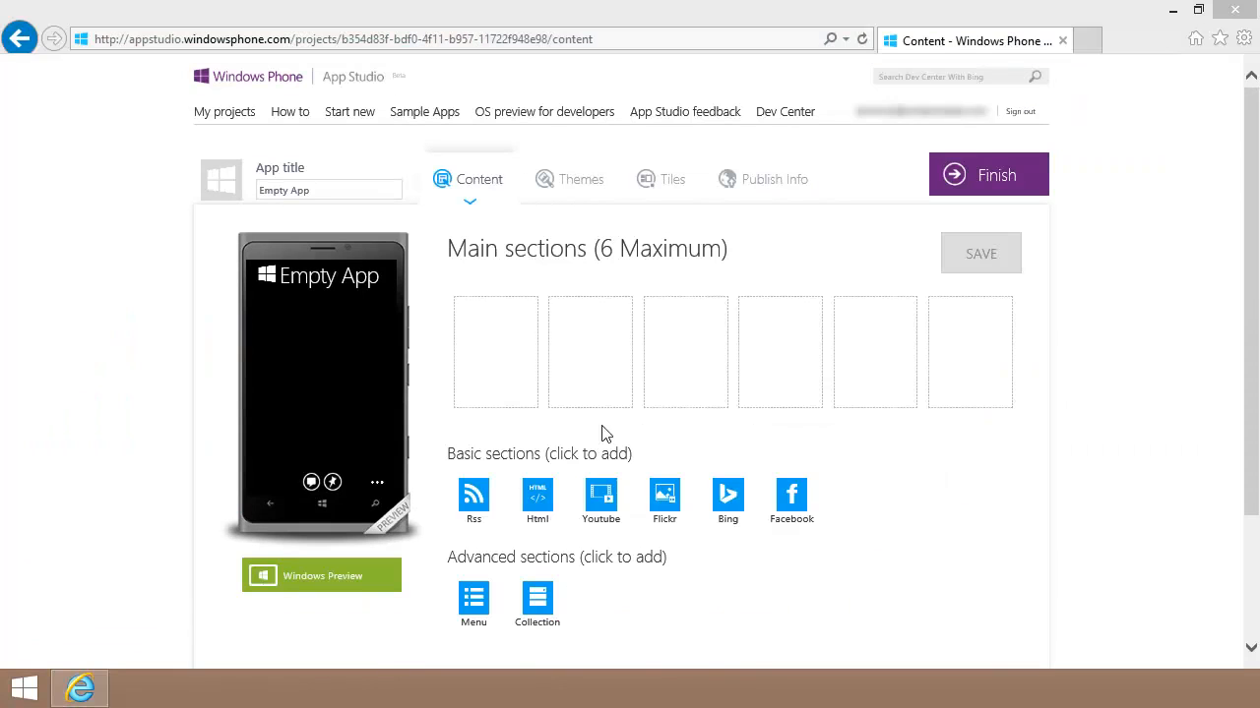
left_click(588, 188)
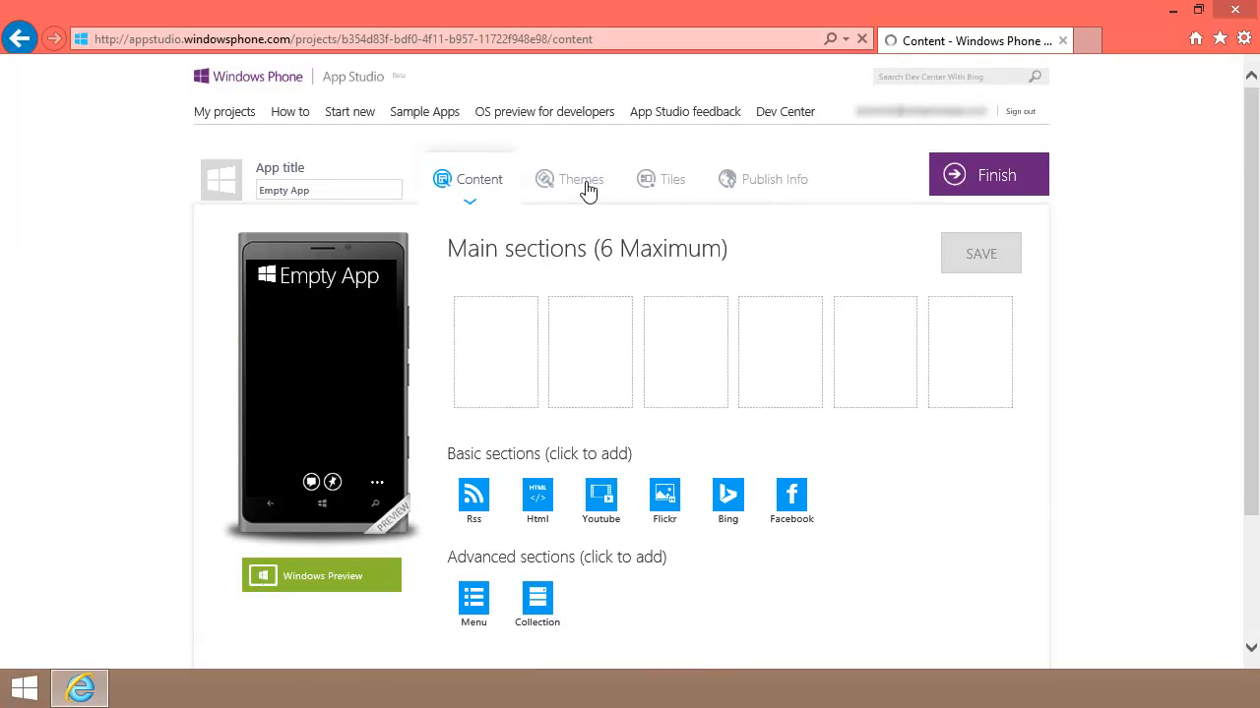
left_click(472, 192)
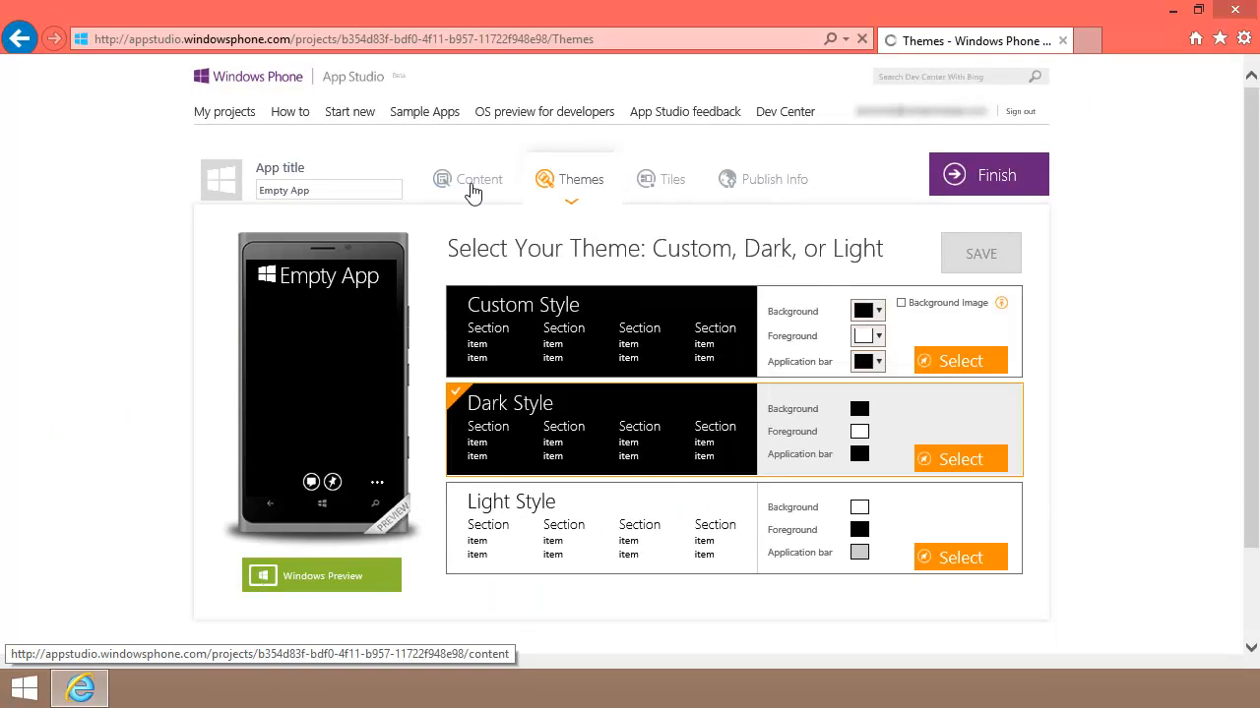
Step: Replace the 'Empty App' title with 'Visit Venice'
left_click(331, 192)
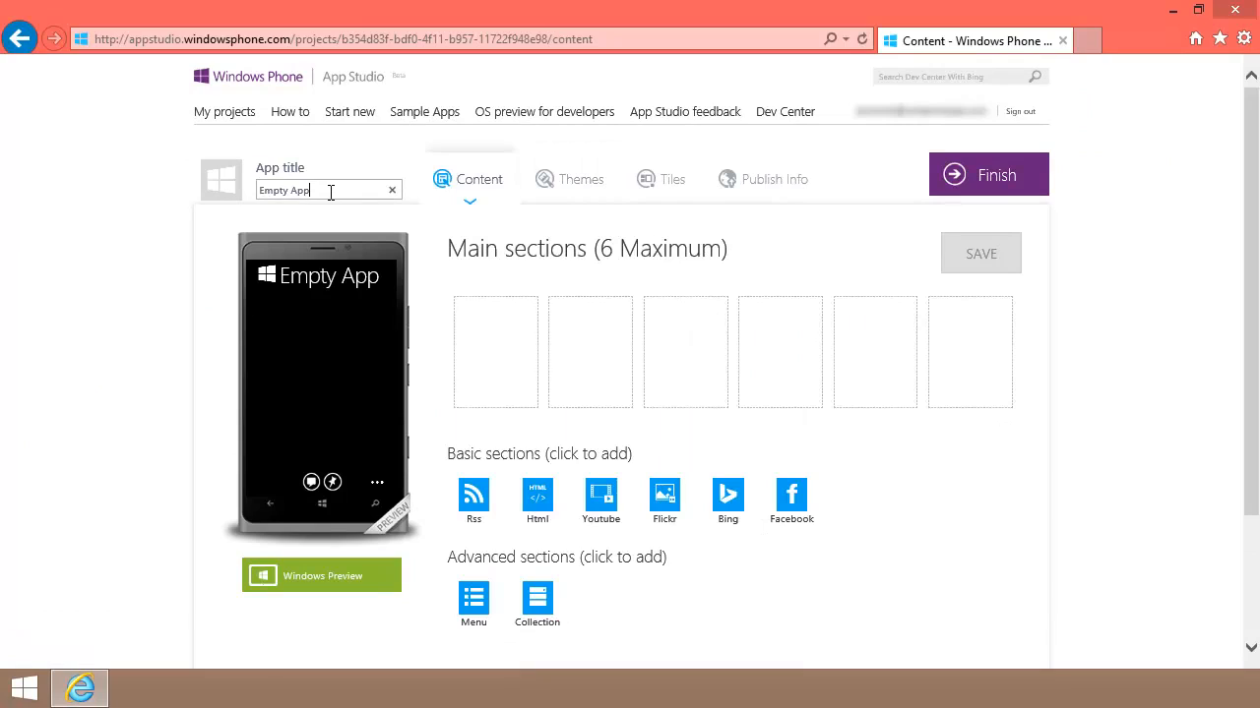
left_click_drag(331, 192, 263, 201)
type("Visit")
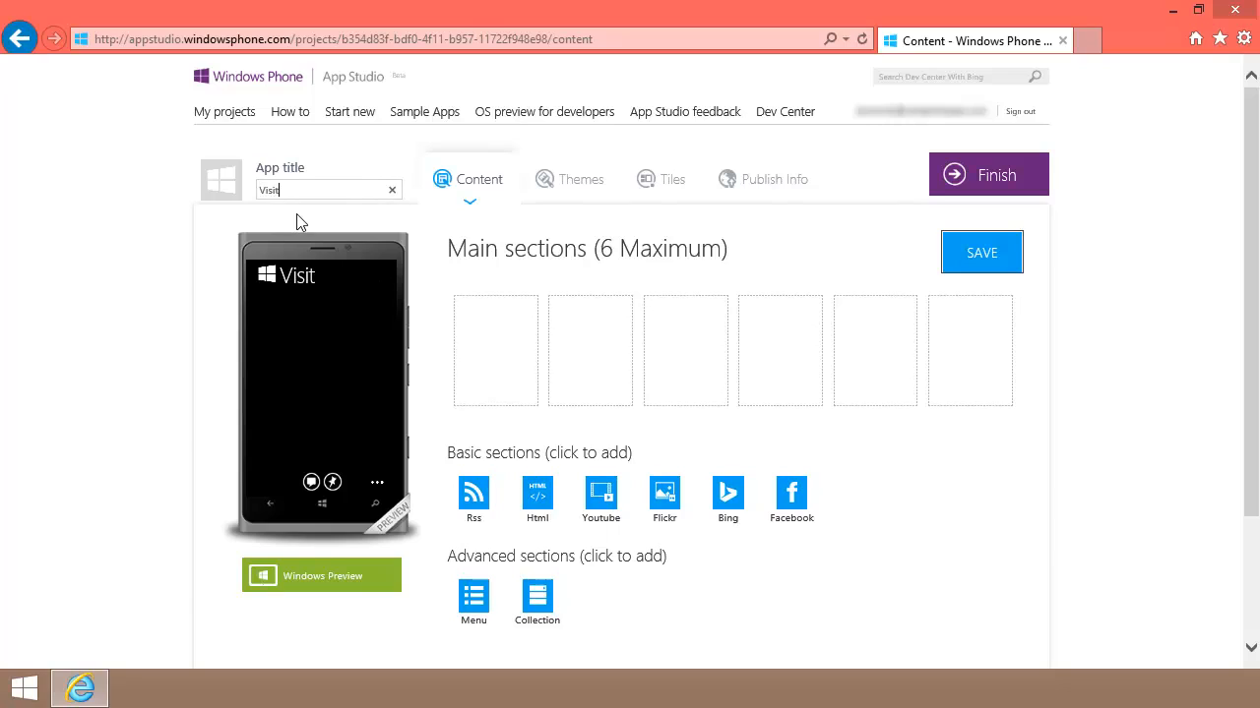
type(" Venice")
Step: Upload gondola160W from the Gondola folder on this computer as the app icon
left_click(229, 186)
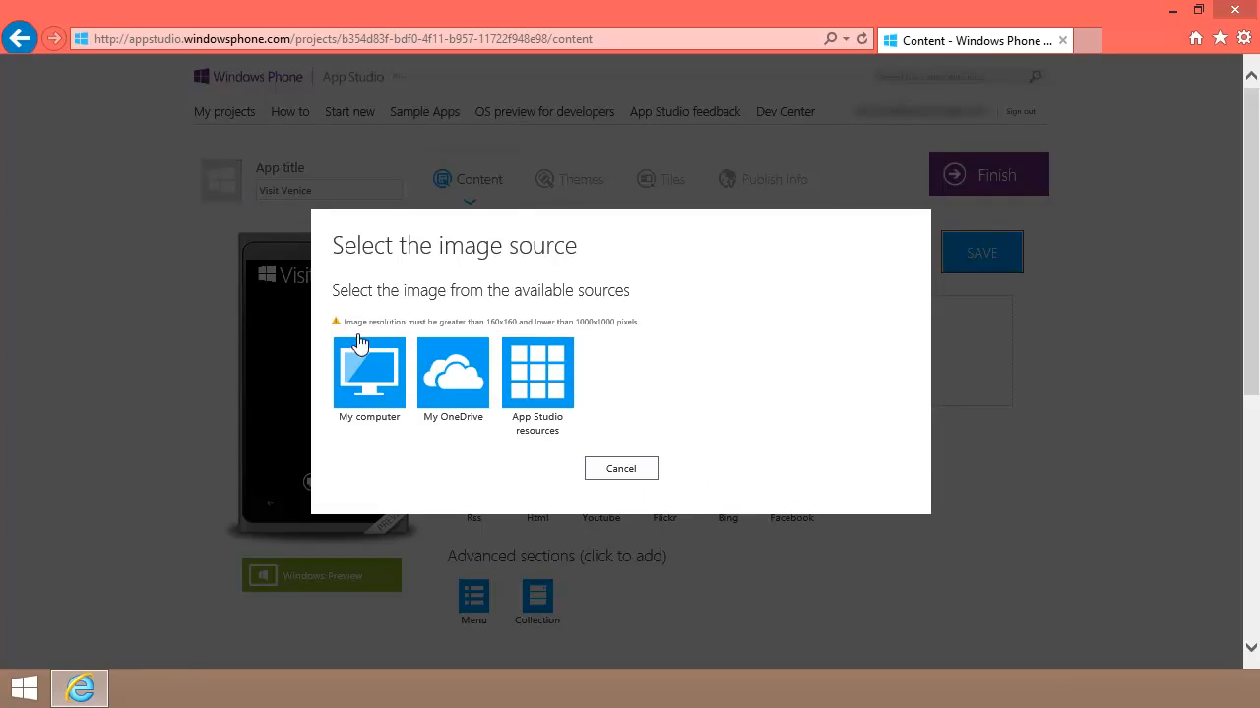
left_click(377, 369)
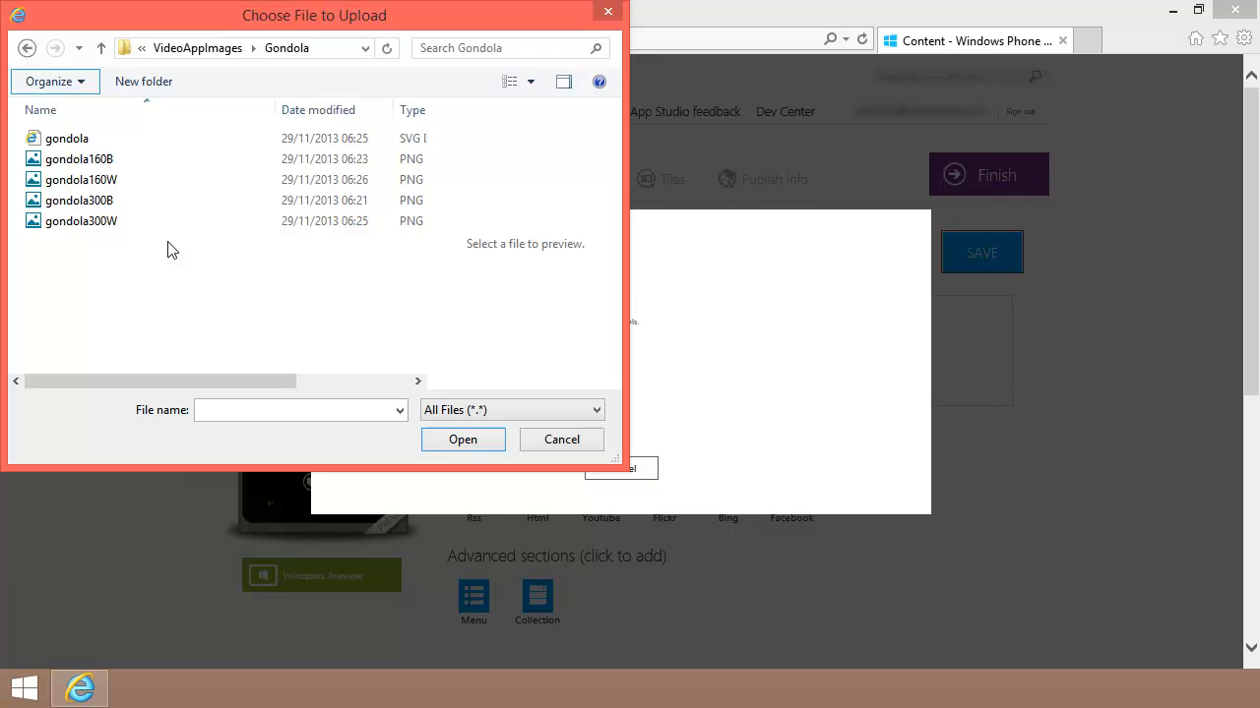
left_click(88, 183)
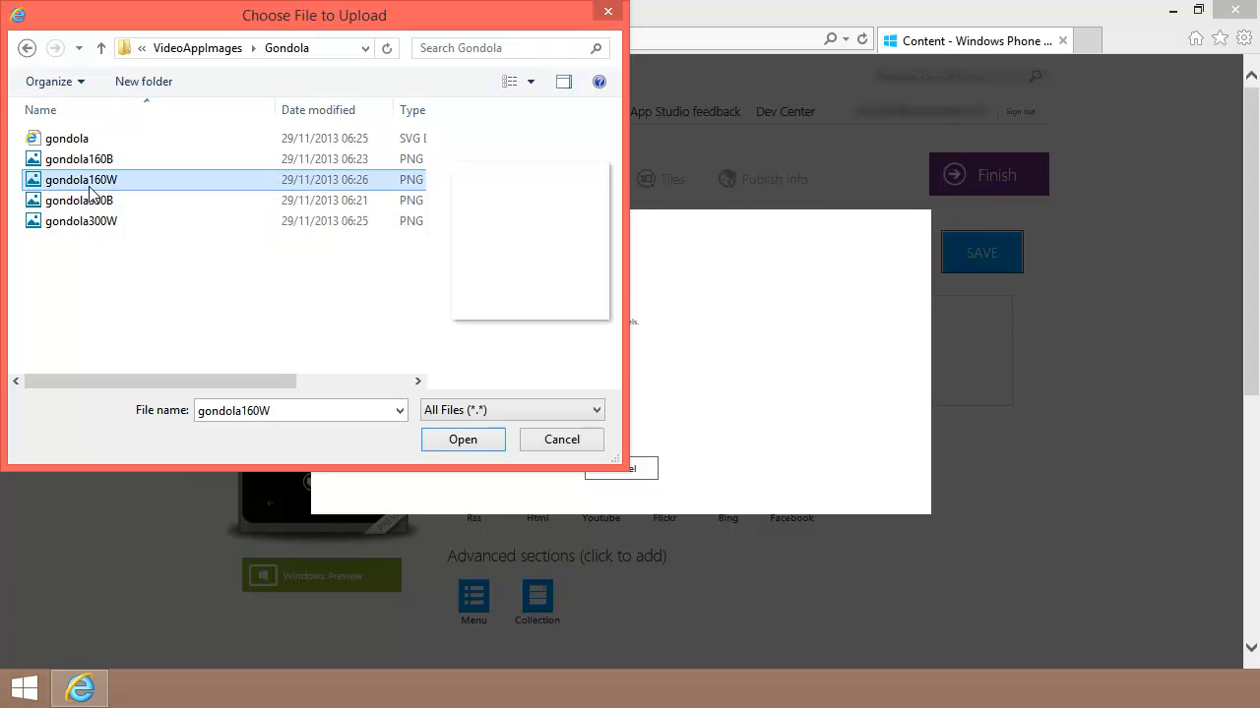
left_click(459, 440)
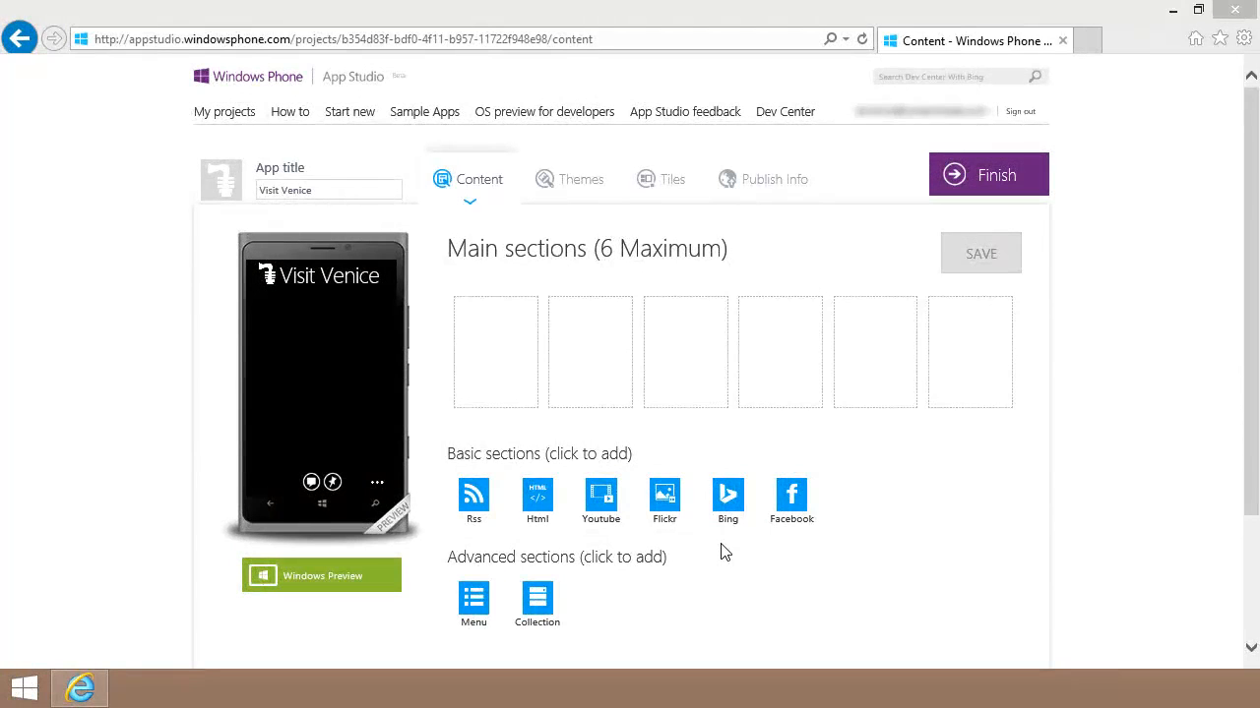
Step: Add a Flickr section named Pictures, searching by User with the pasted Flickr user id
left_click(664, 509)
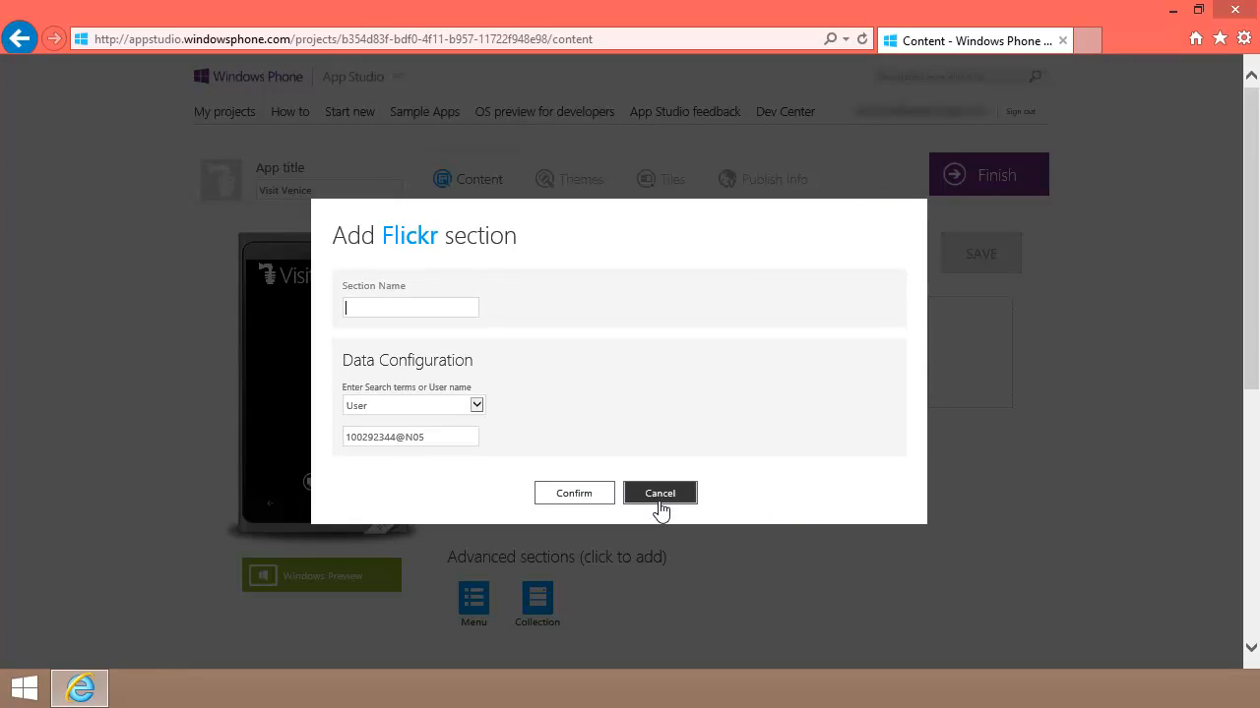
type("Pictures")
left_click(476, 407)
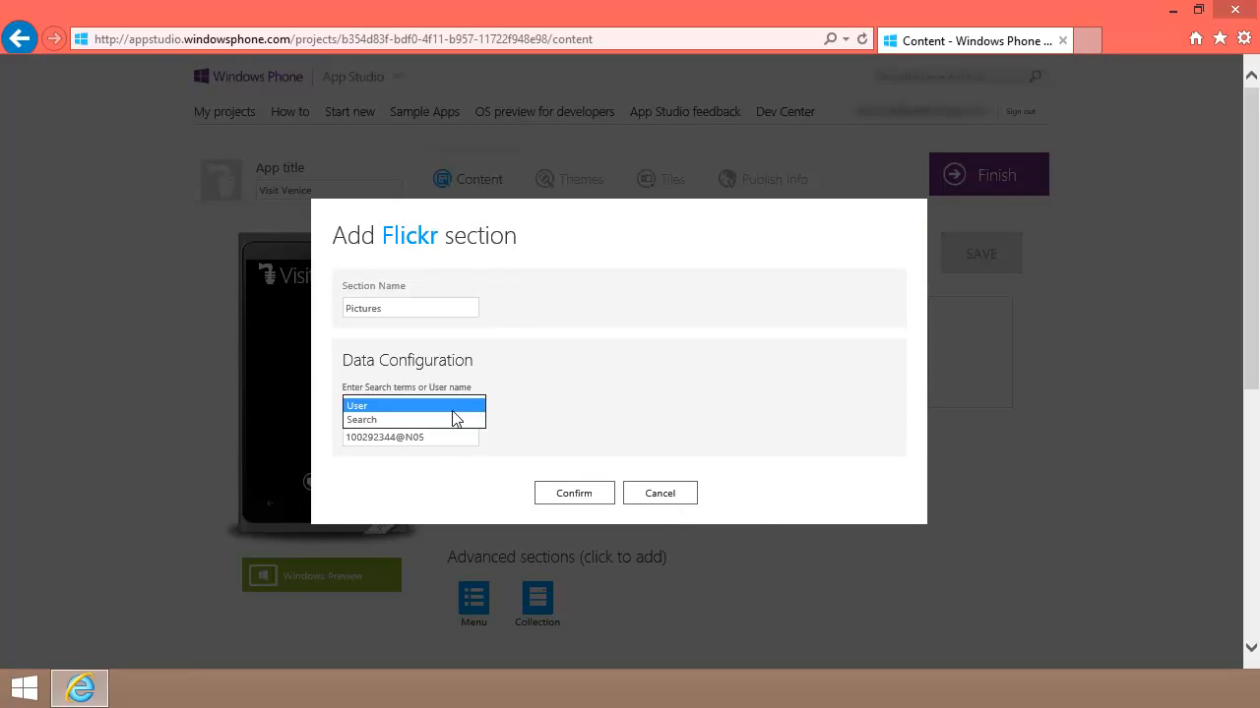
left_click(432, 440)
left_click(432, 440)
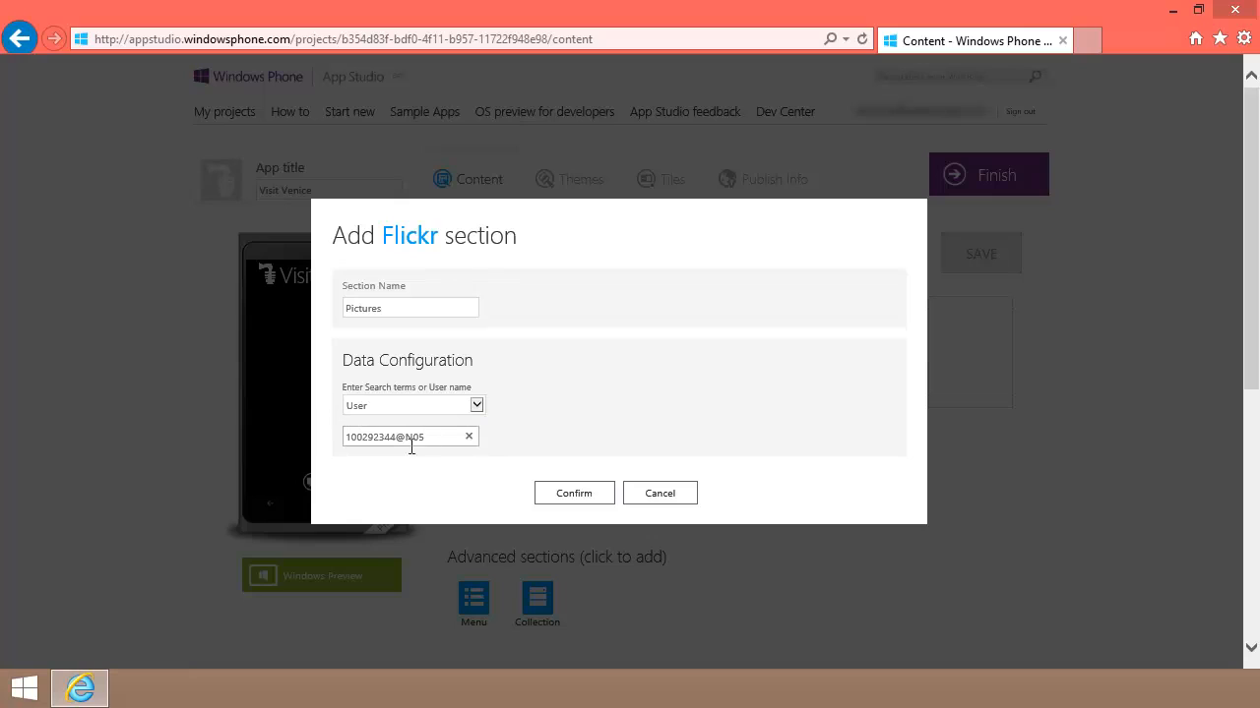
left_click_drag(407, 441, 351, 444)
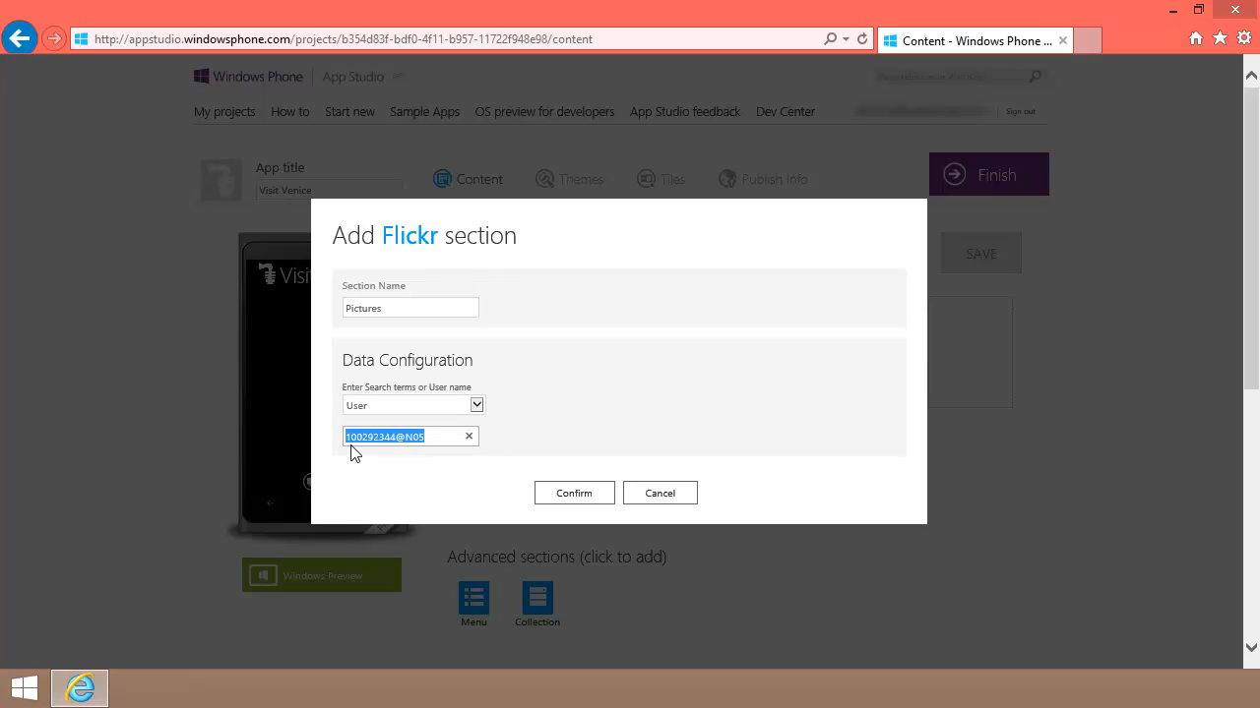
type("58324881@N00")
left_click(575, 495)
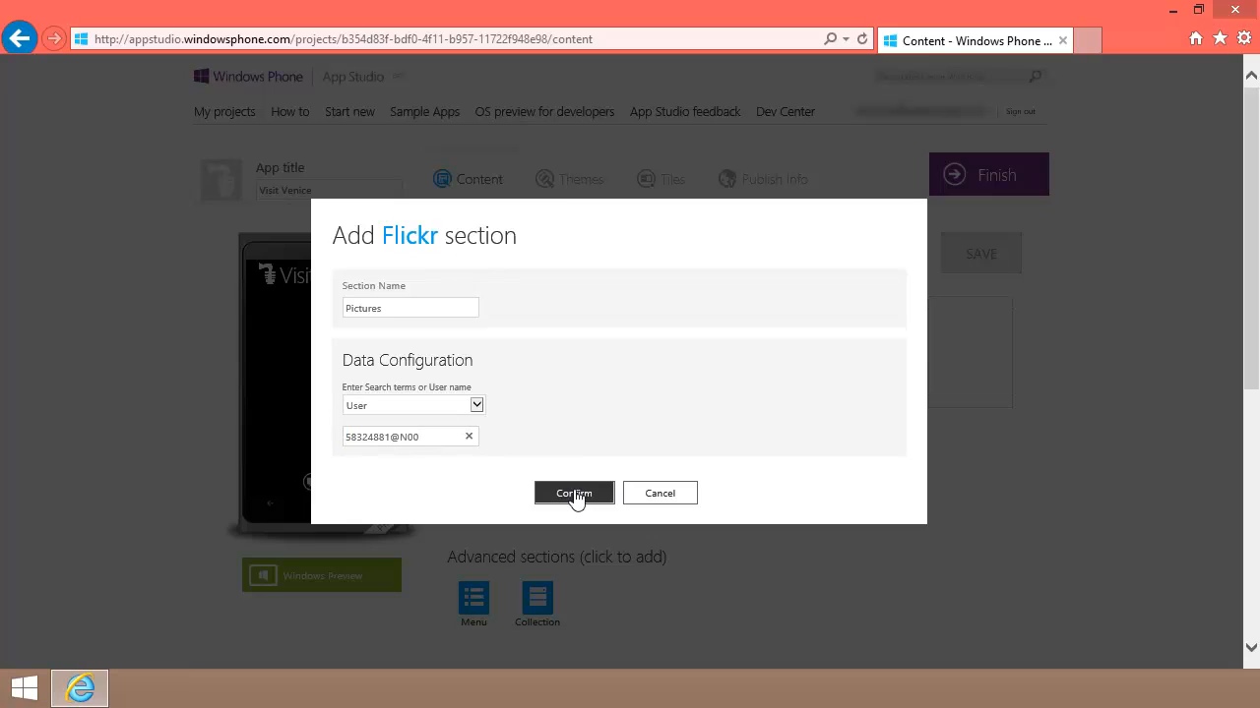
left_click(576, 497)
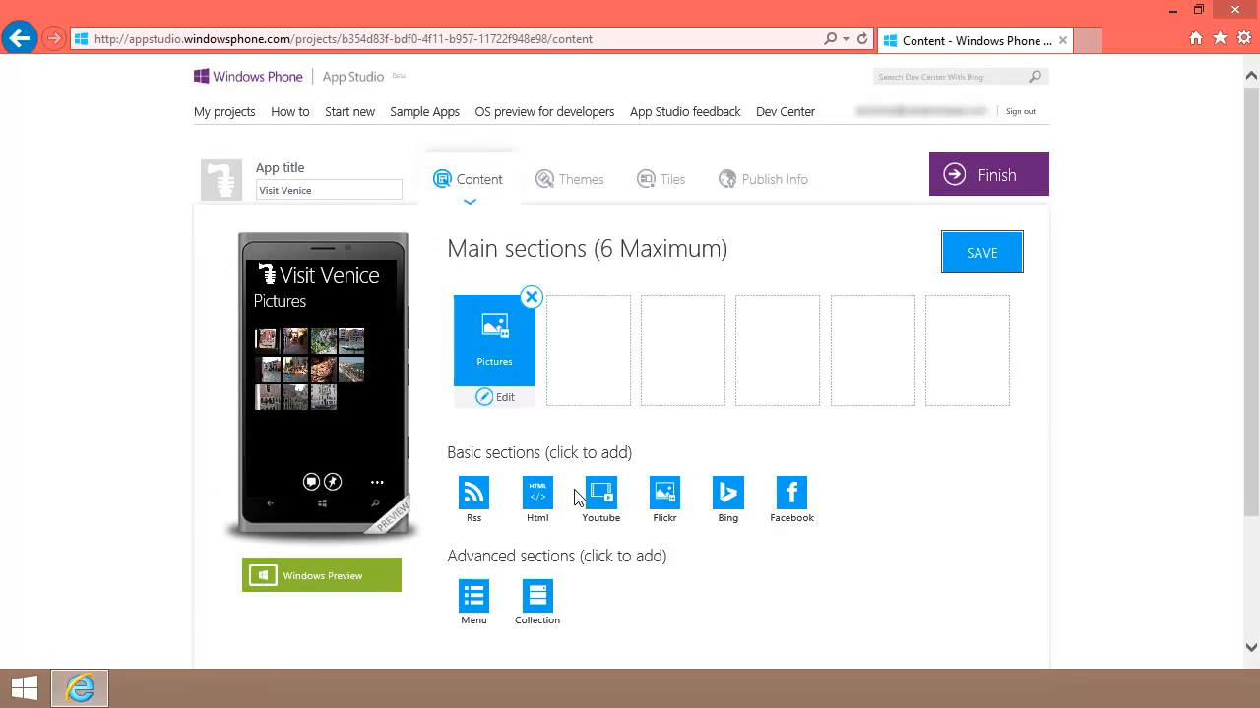
Step: Save, then give the Pictures section a larger image grid and an image-only detail page
left_click(983, 257)
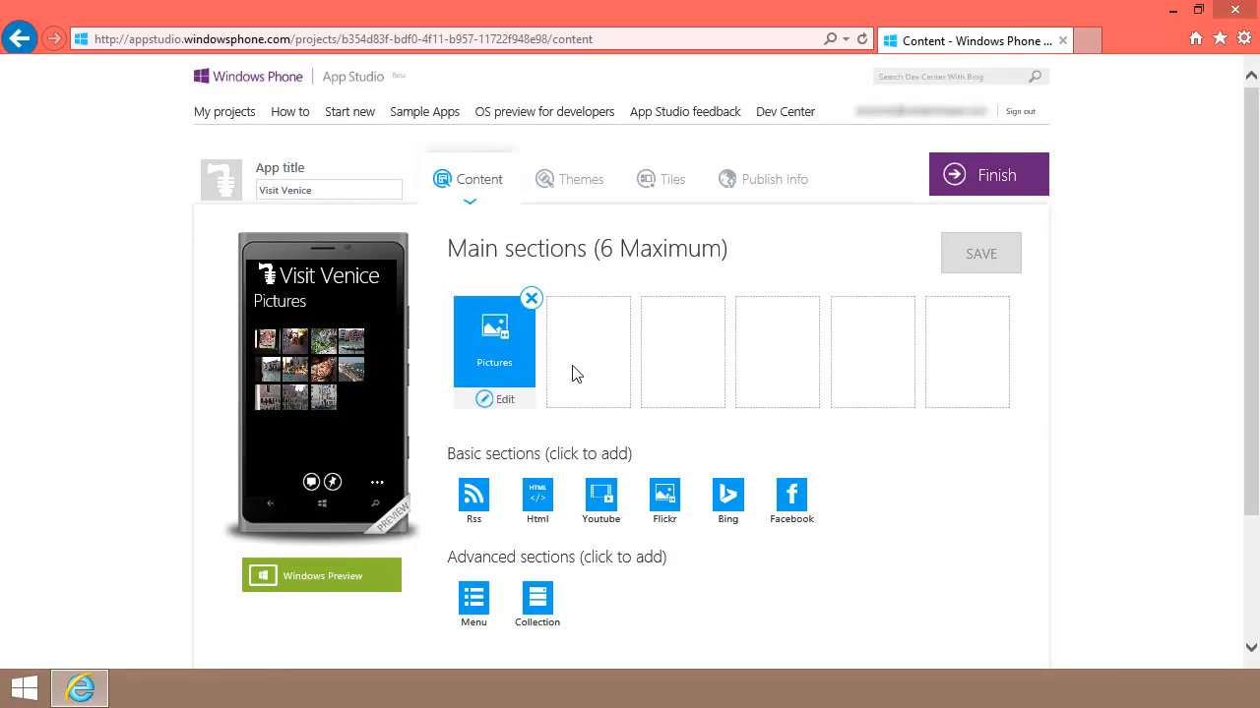
left_click(503, 403)
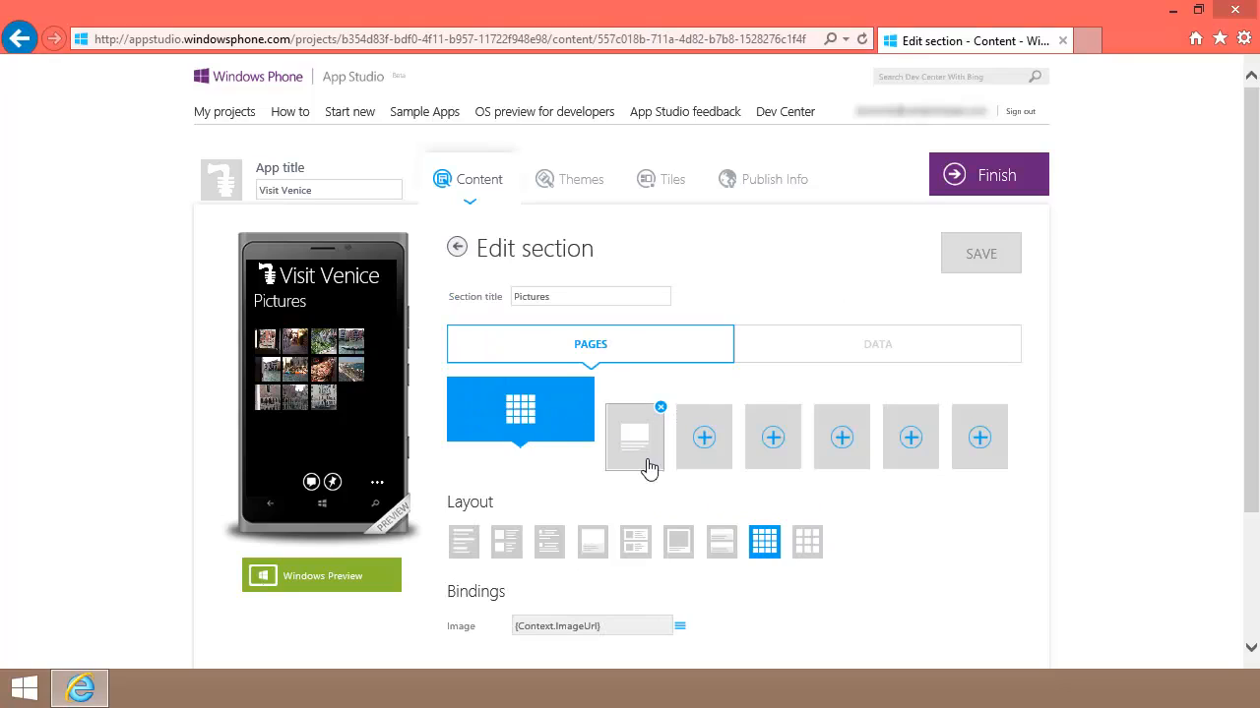
left_click(806, 542)
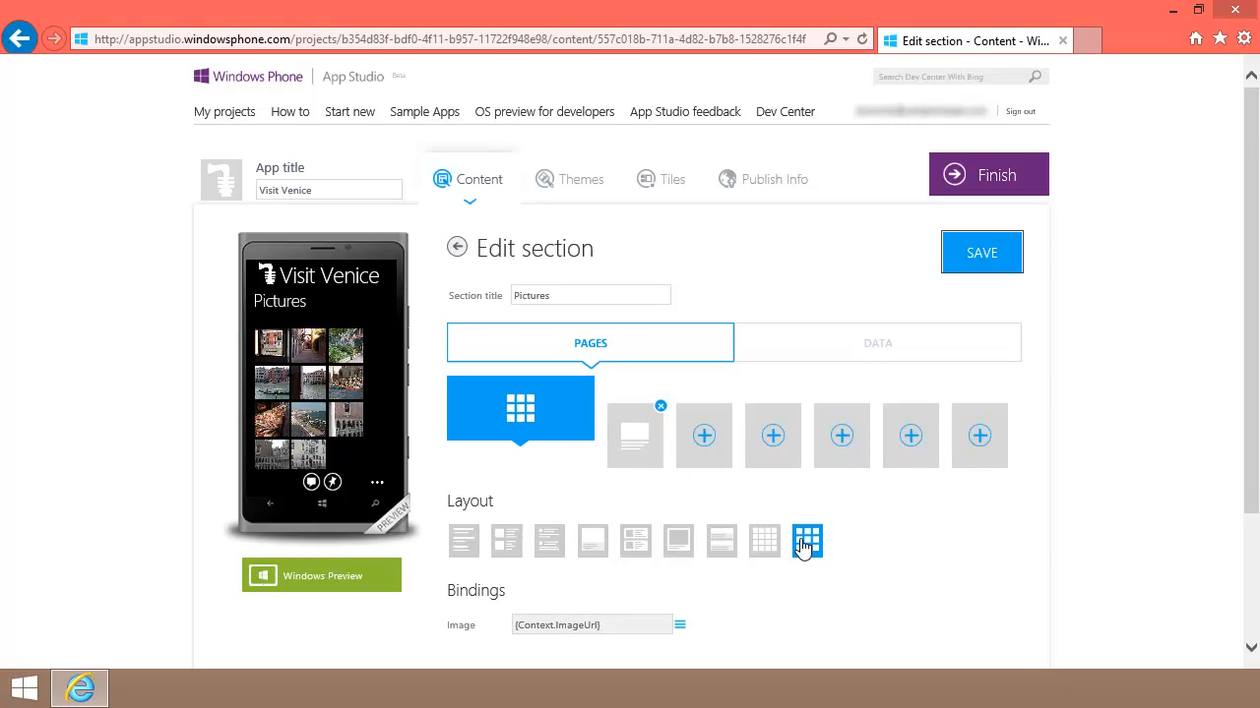
left_click(963, 260)
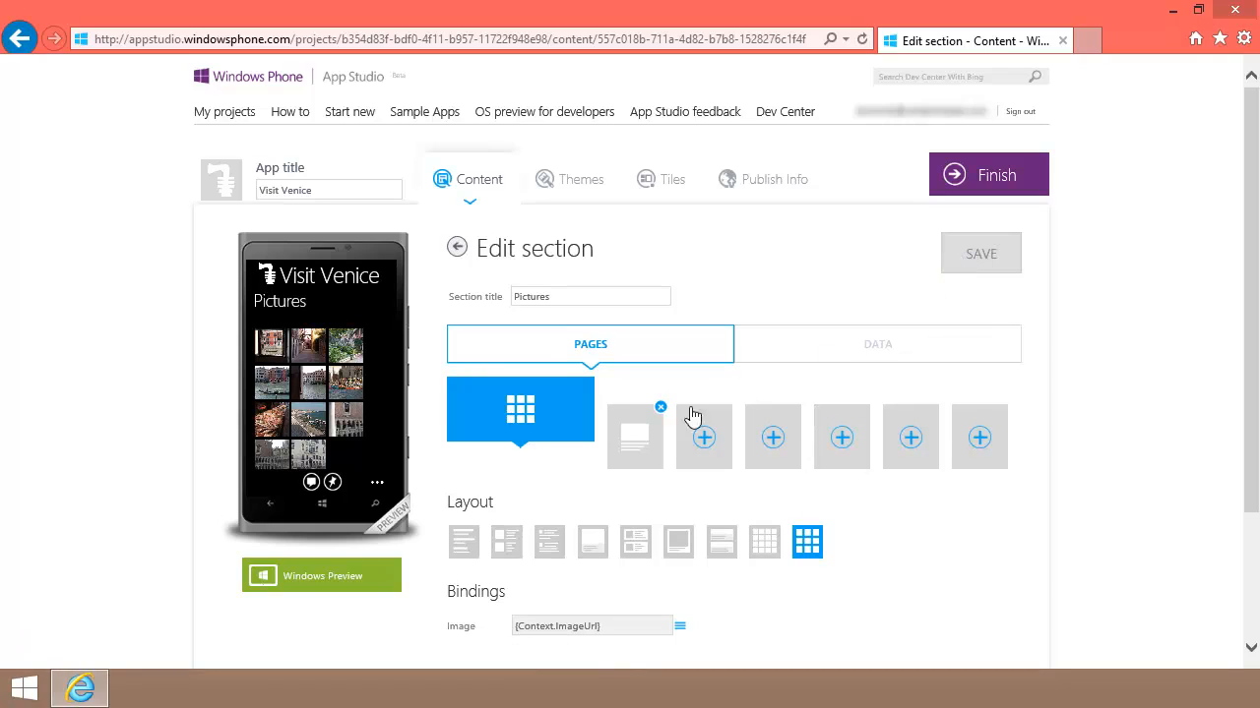
left_click(630, 442)
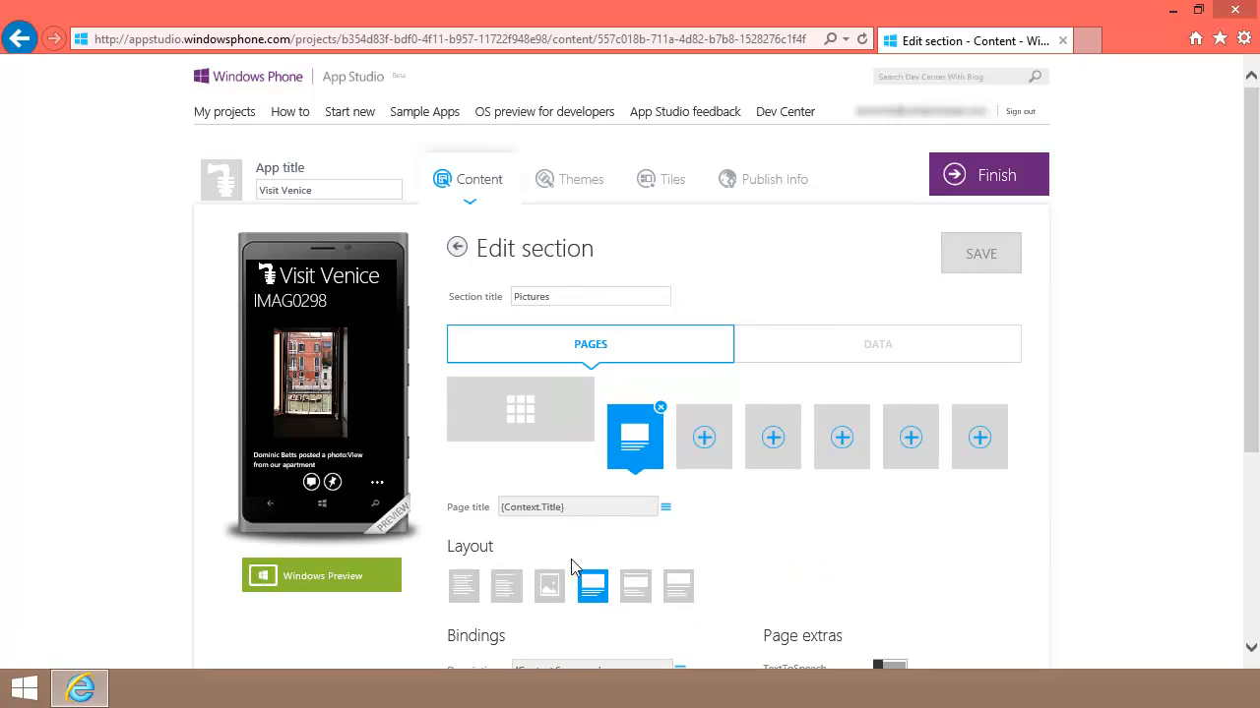
left_click(549, 586)
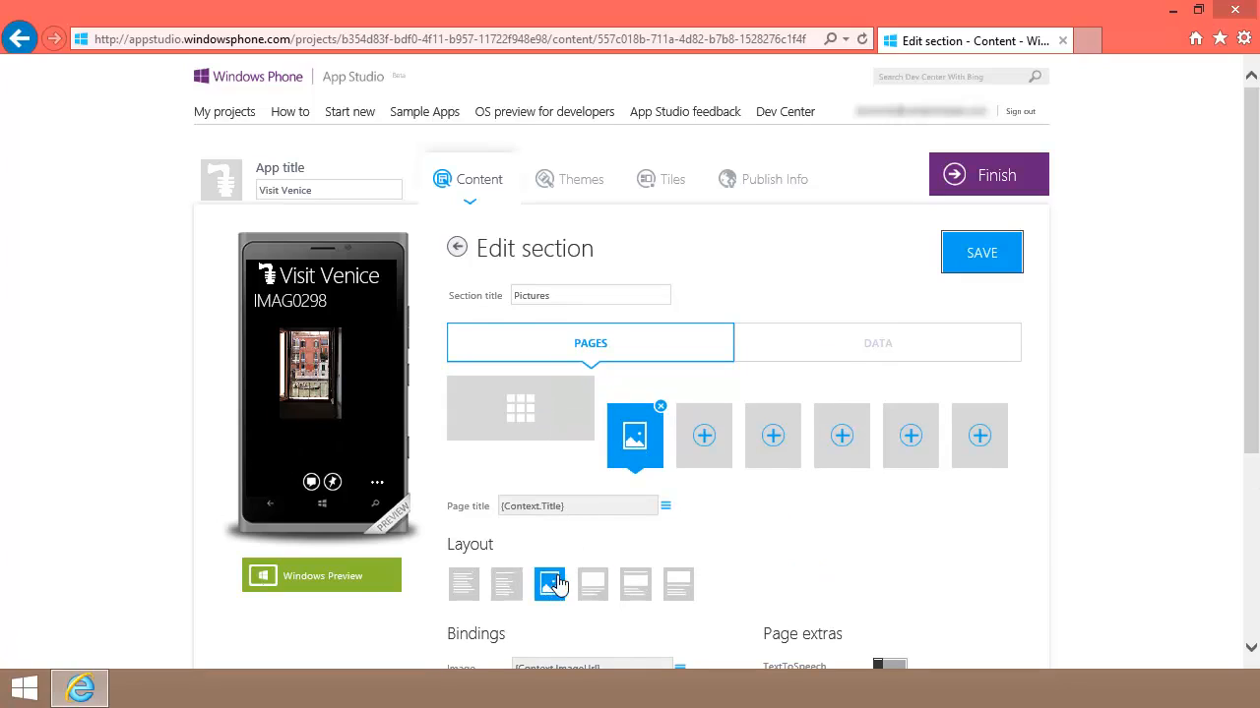
left_click(961, 258)
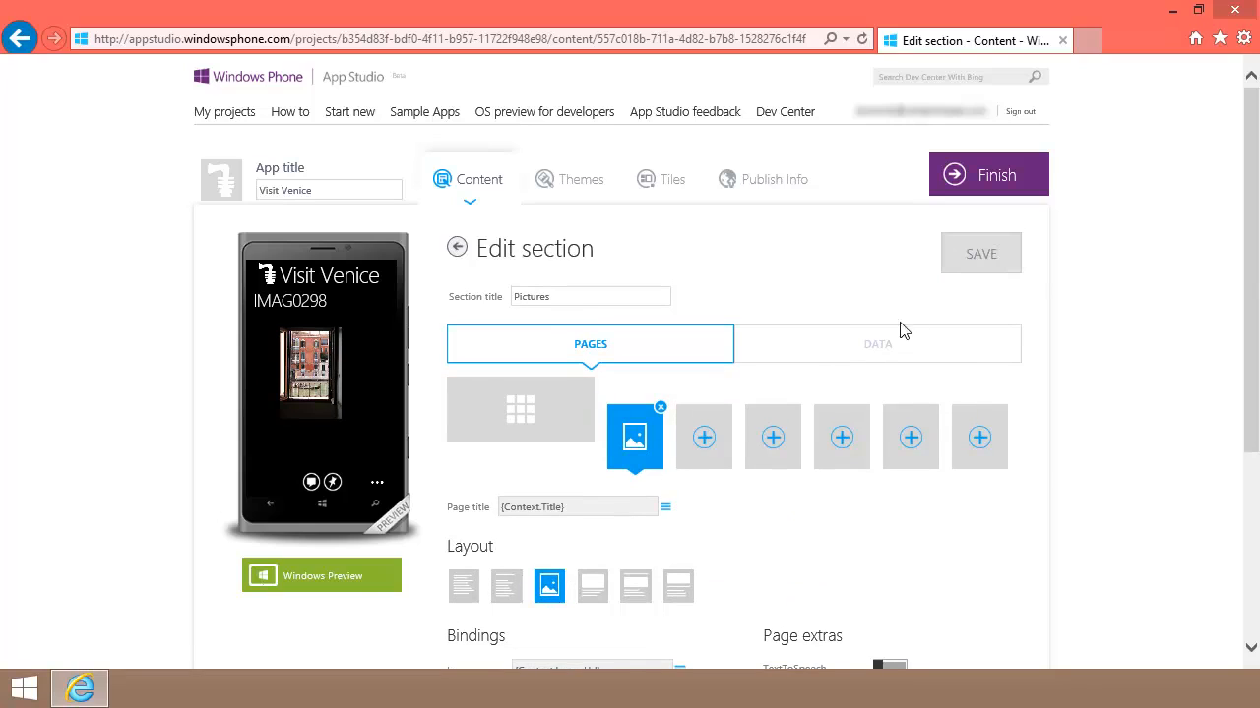
Step: Confirm the Pictures data source searches by User, then return to the main sections list
left_click(889, 348)
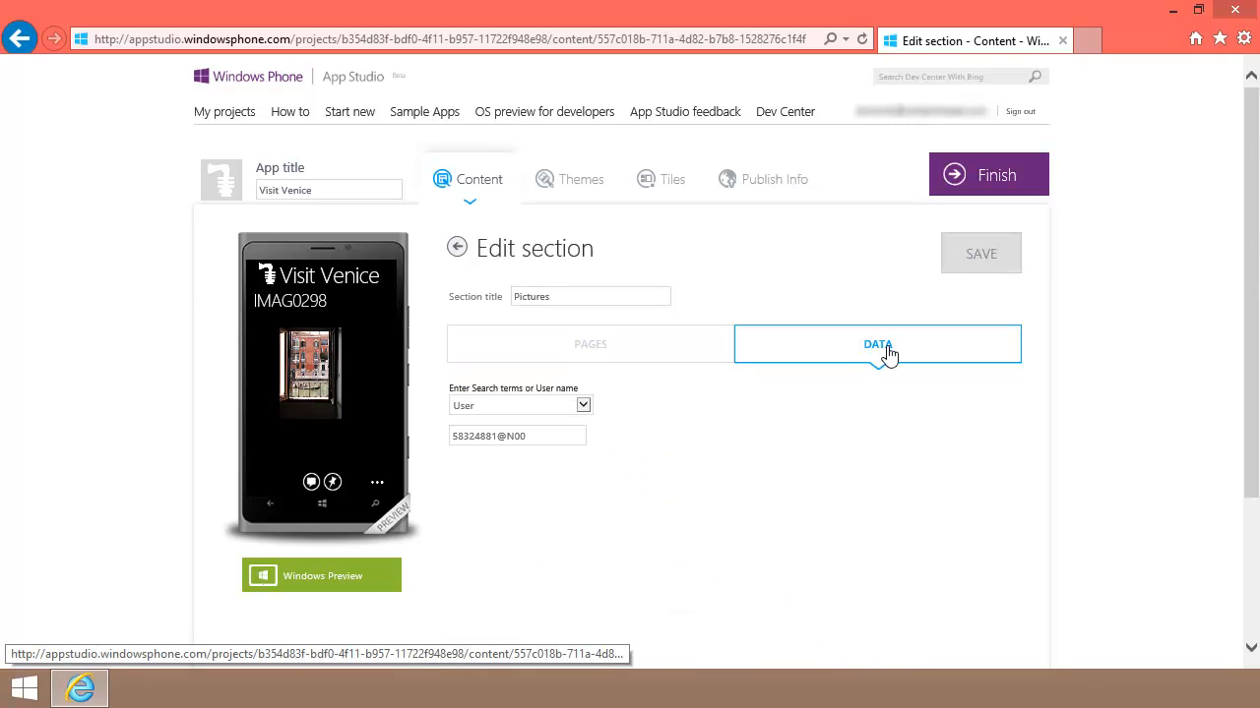
left_click(585, 408)
left_click(628, 404)
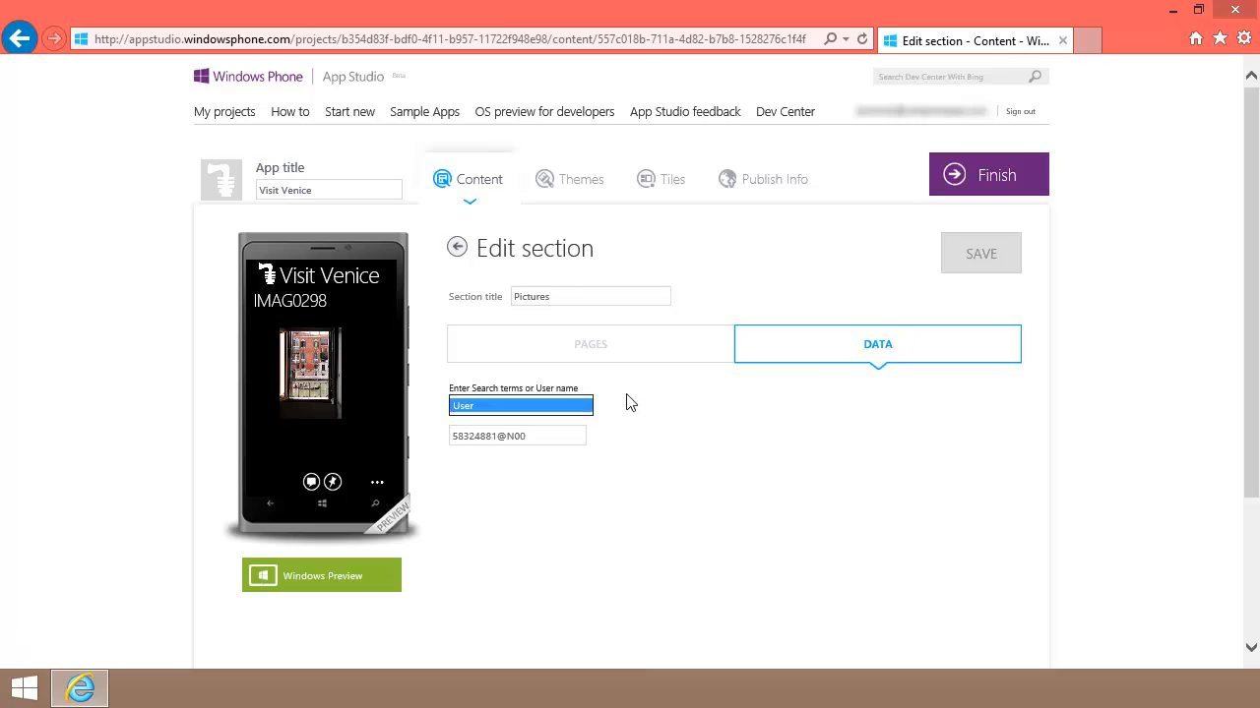
left_click(458, 251)
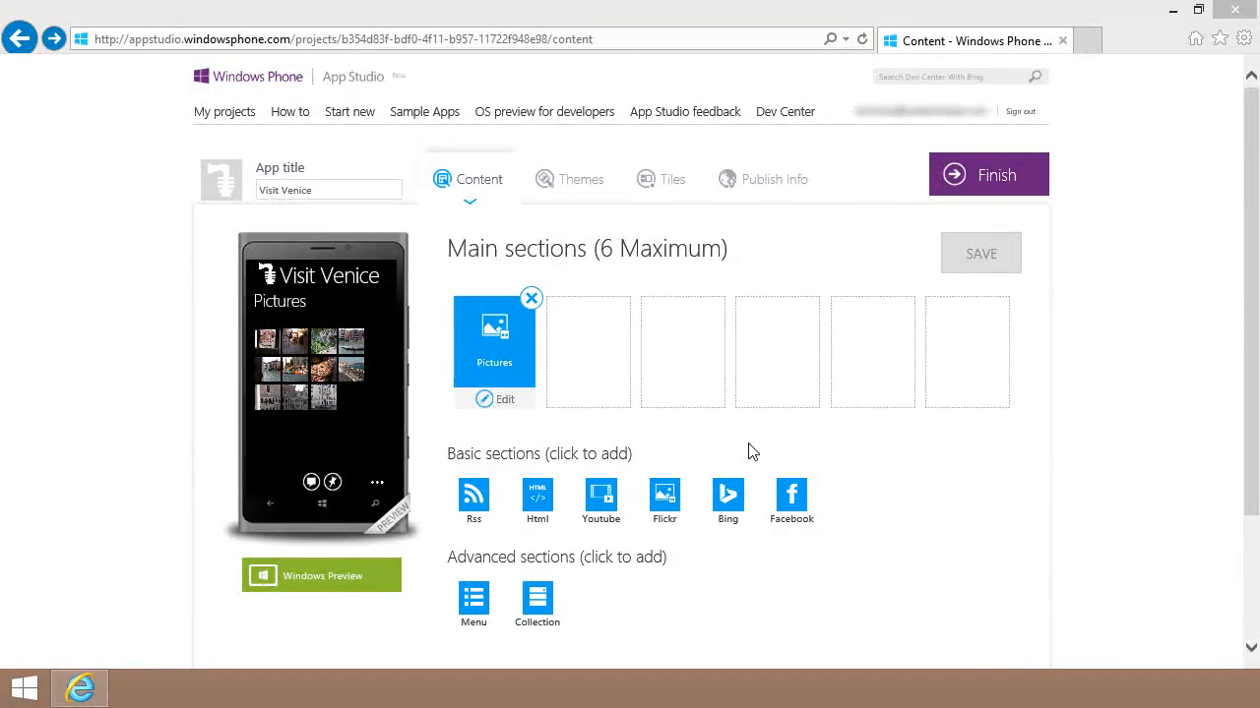
Step: Add a YouTube section named Videos, searching by User with the wanted channel's user name
left_click(601, 497)
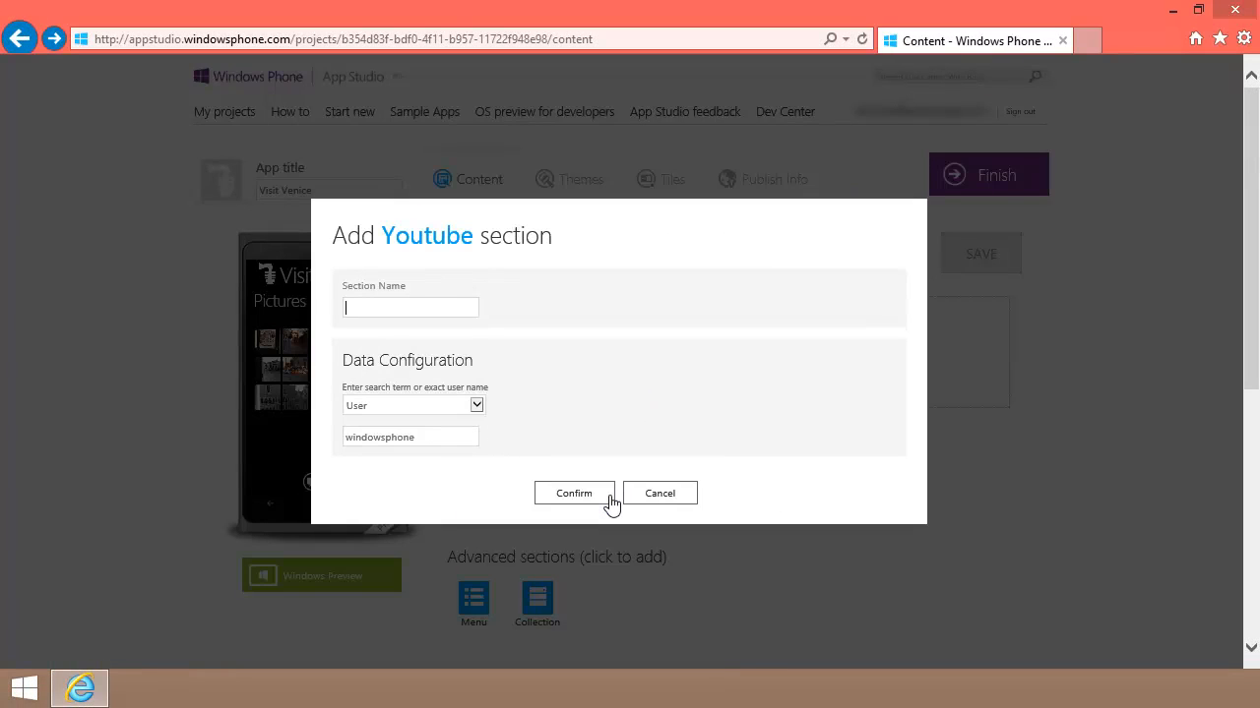
type("Videos")
key("Tab")
left_click(477, 406)
left_click(479, 407)
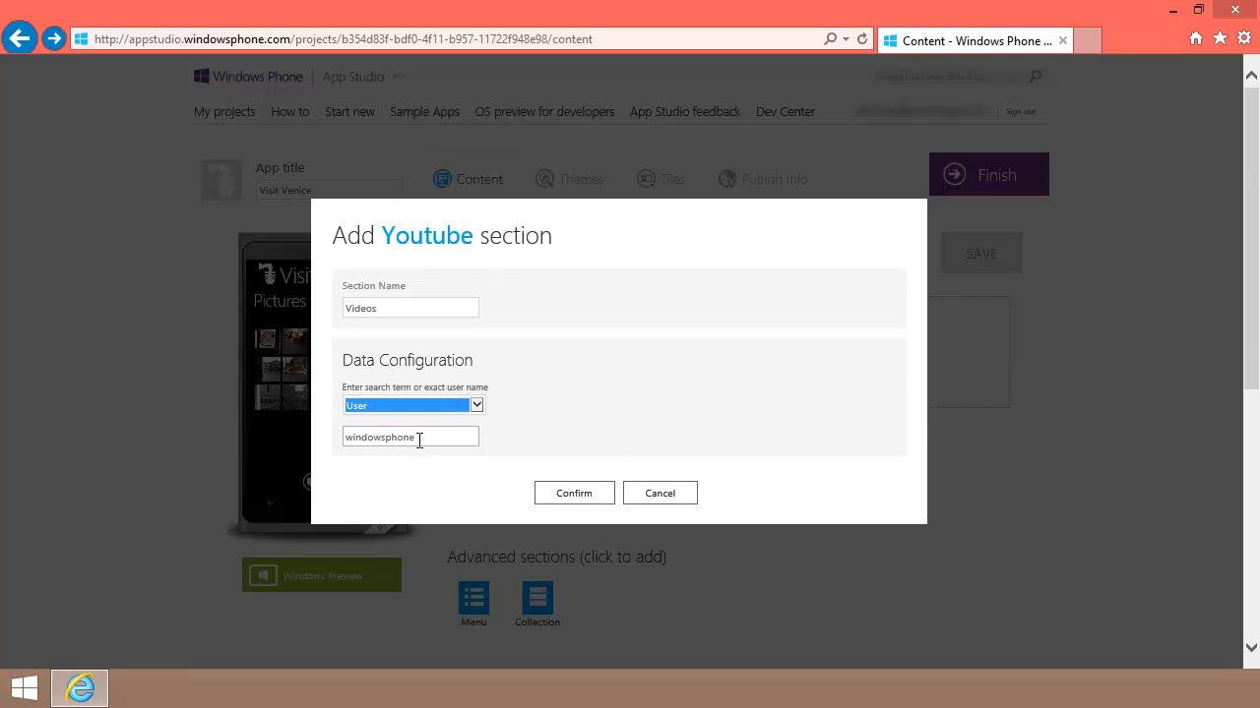
left_click(418, 440)
double_click(411, 442)
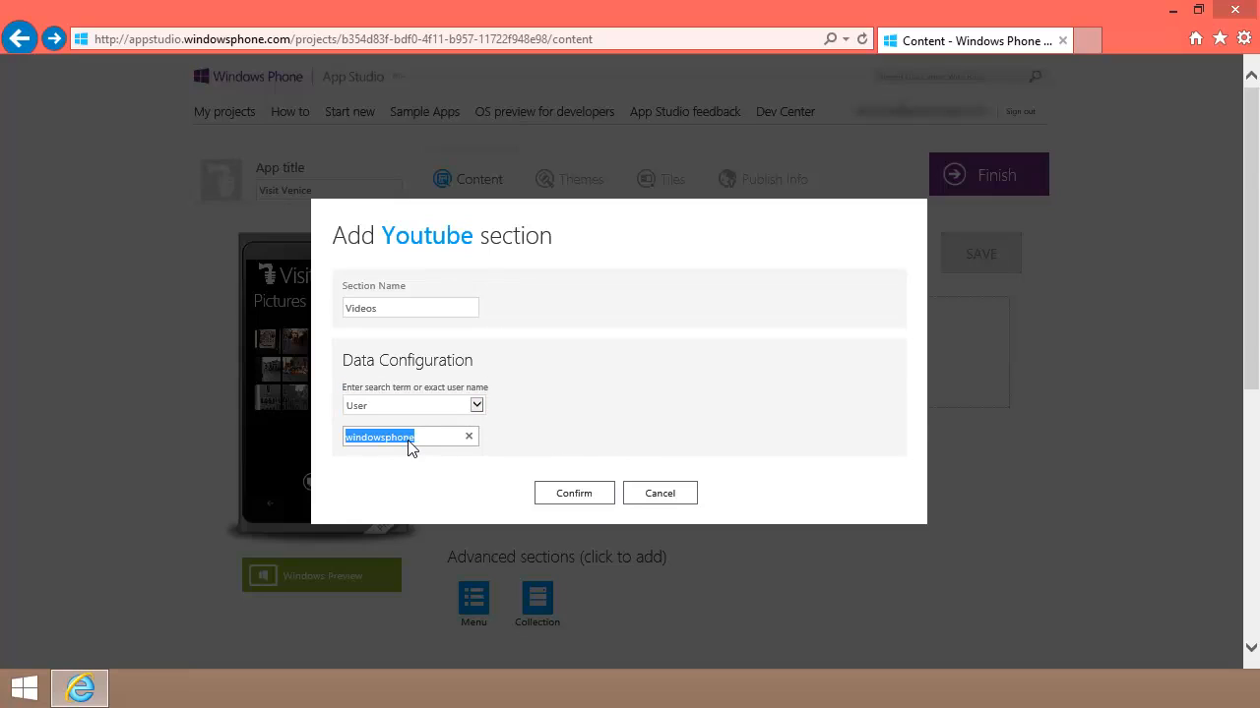
left_click(574, 494)
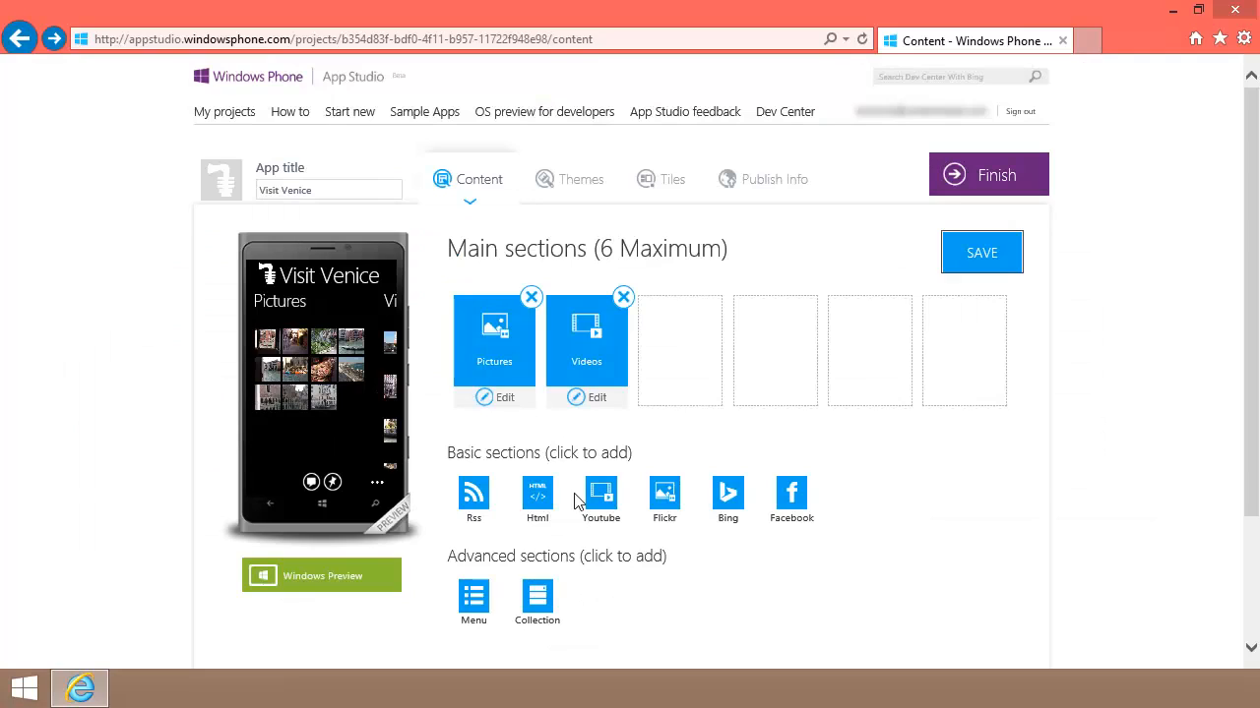
Step: Save the project and review the Videos section's detail page and User-based data source
left_click(983, 256)
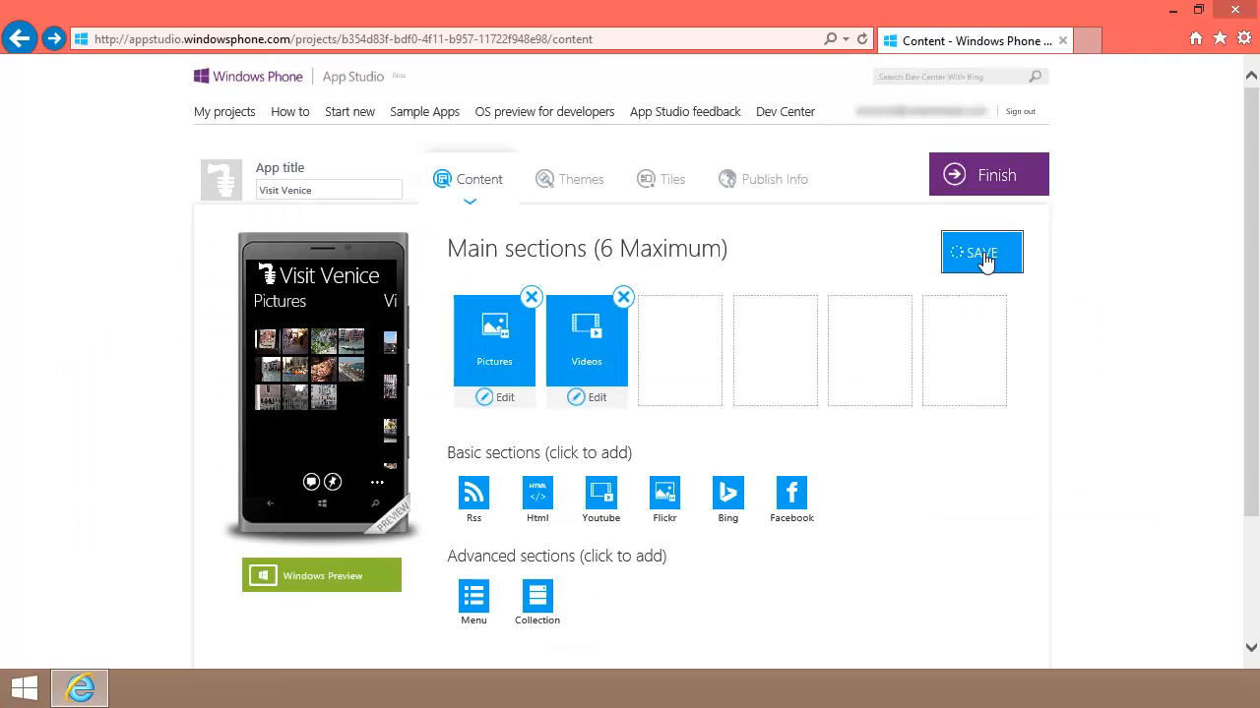
left_click(595, 399)
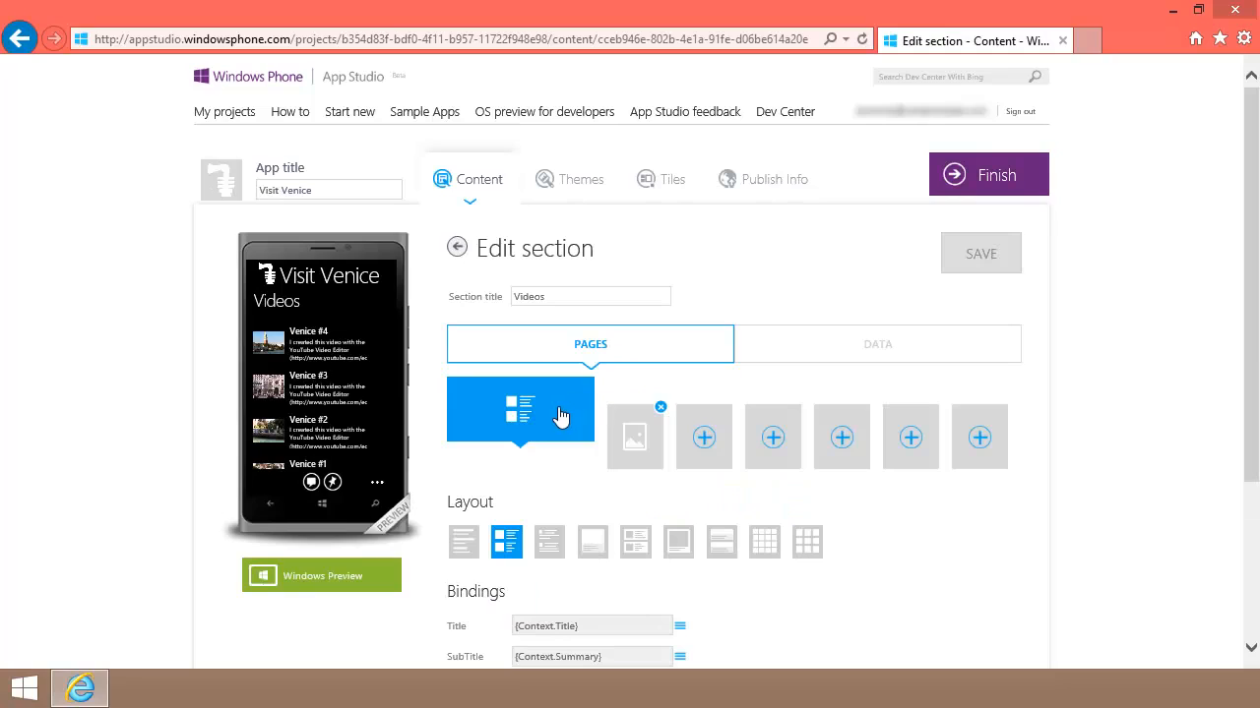
left_click(618, 450)
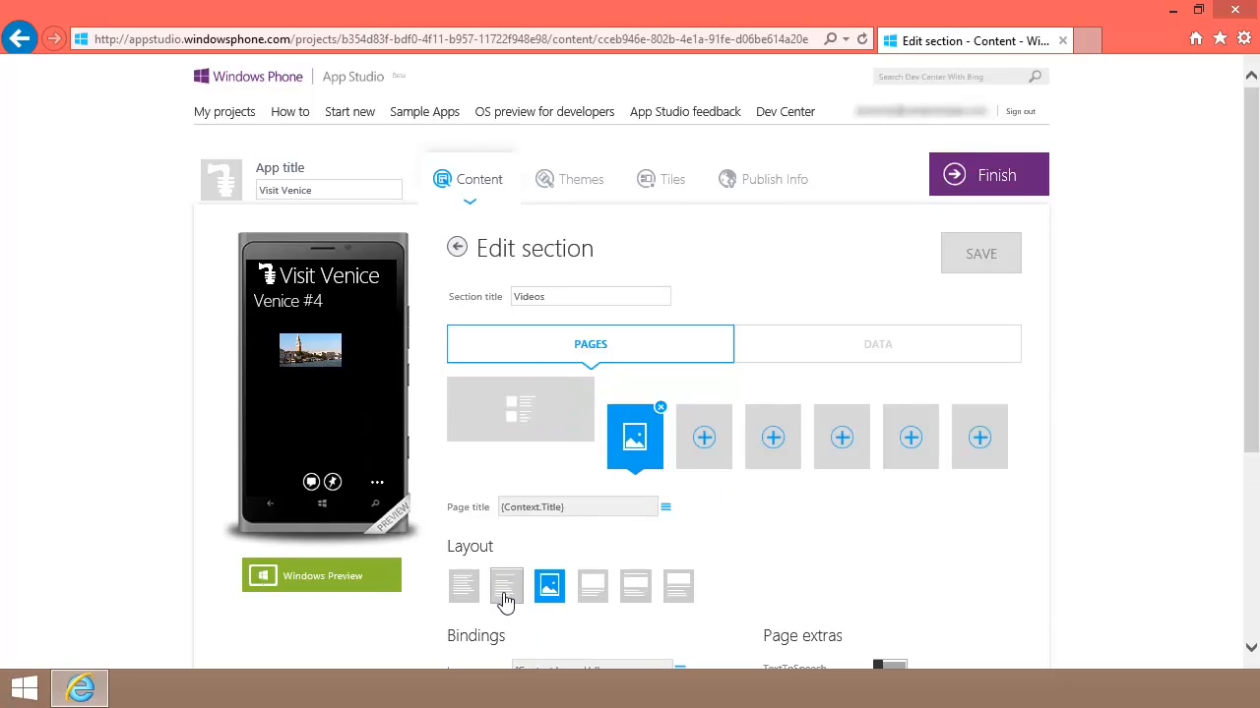
left_click(825, 352)
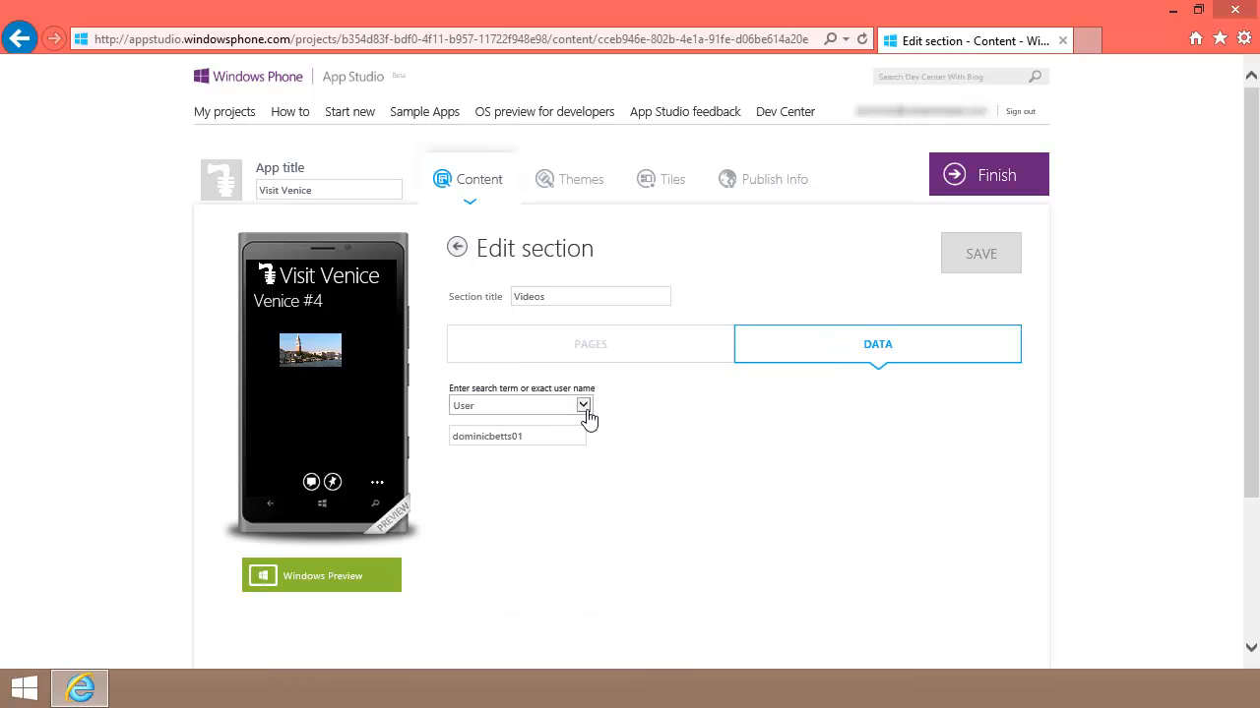
Step: Back out of Edit section to the main list showing Pictures and Videos
left_click(457, 248)
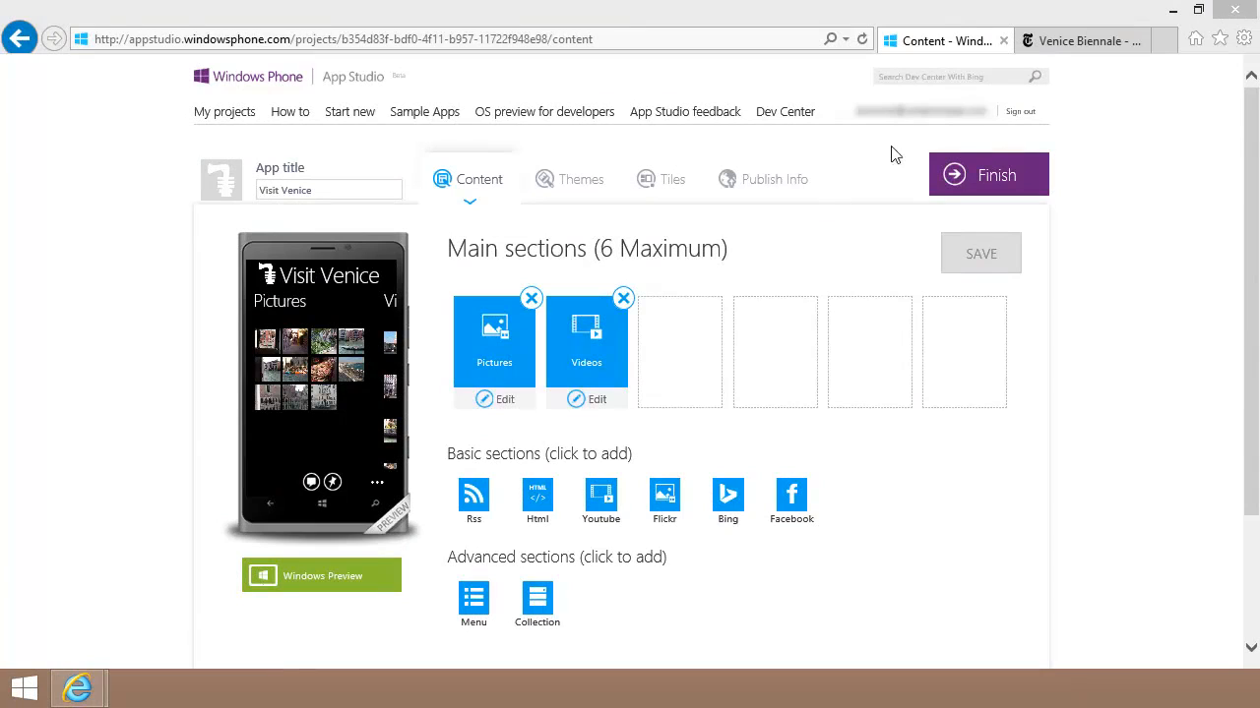
Step: Open the New York Times Venice Biennale RSS feed in Internet Explorer and select its address
left_click(1059, 44)
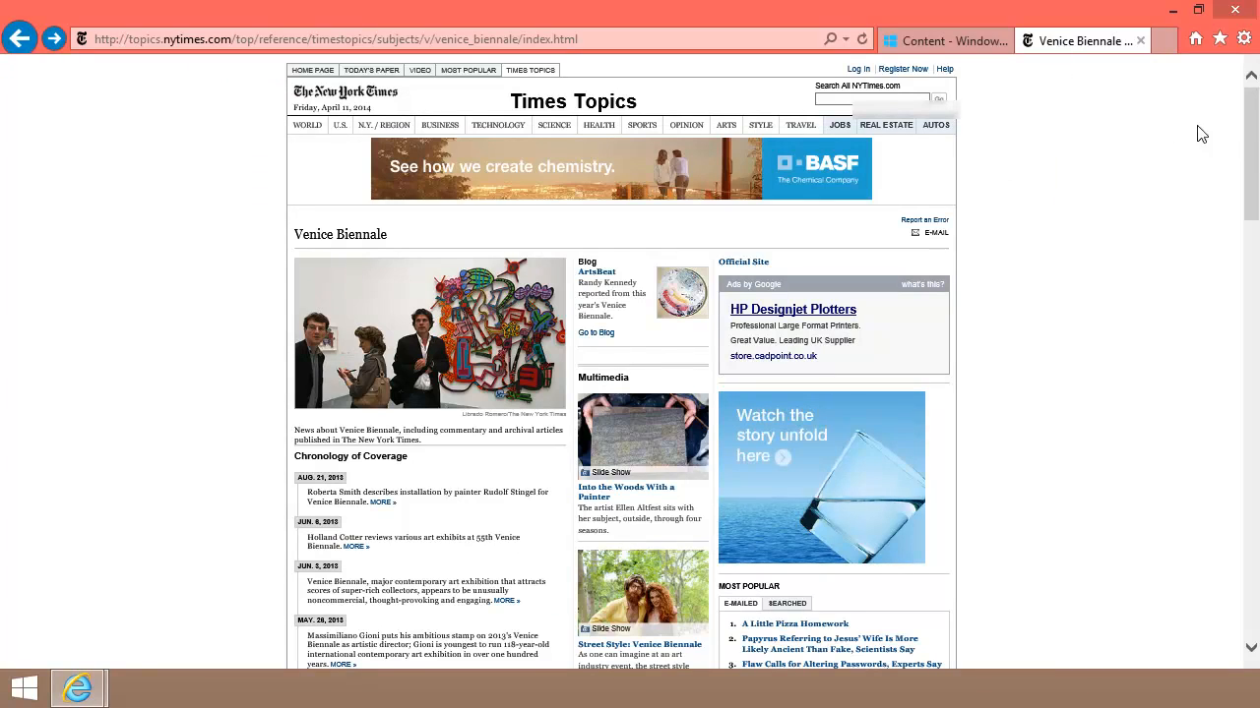
left_click_drag(1251, 138, 1246, 344)
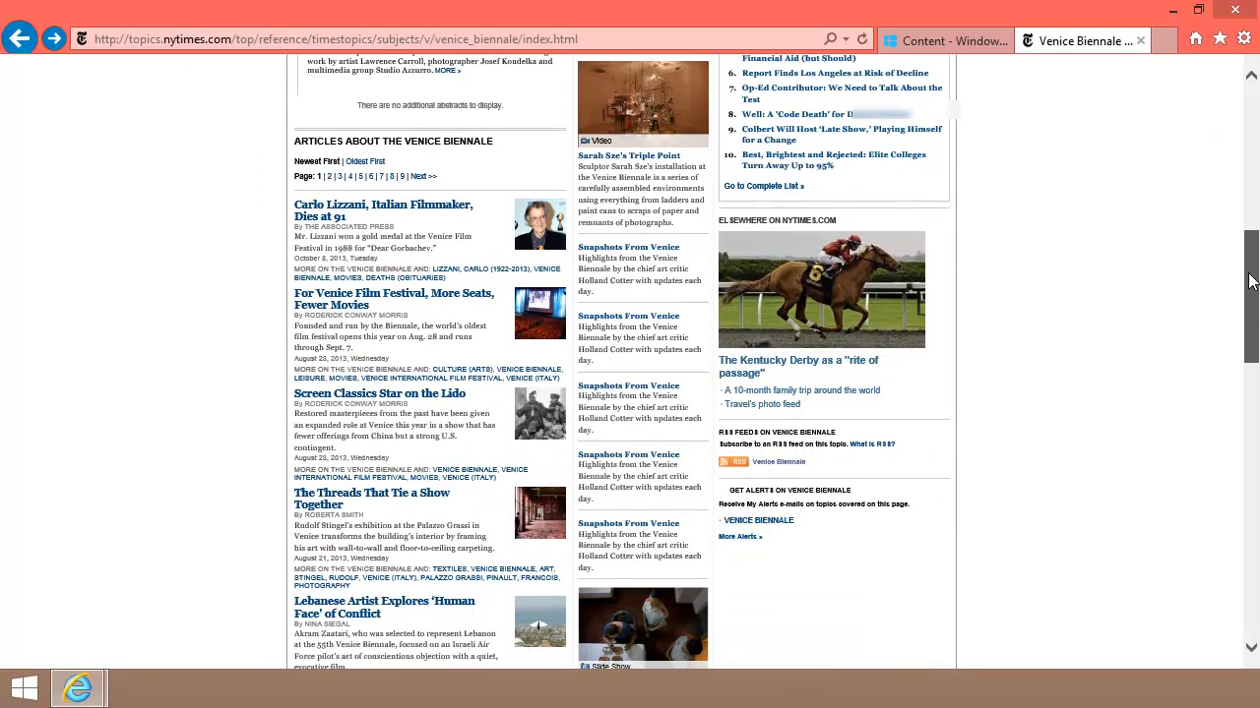
left_click(775, 470)
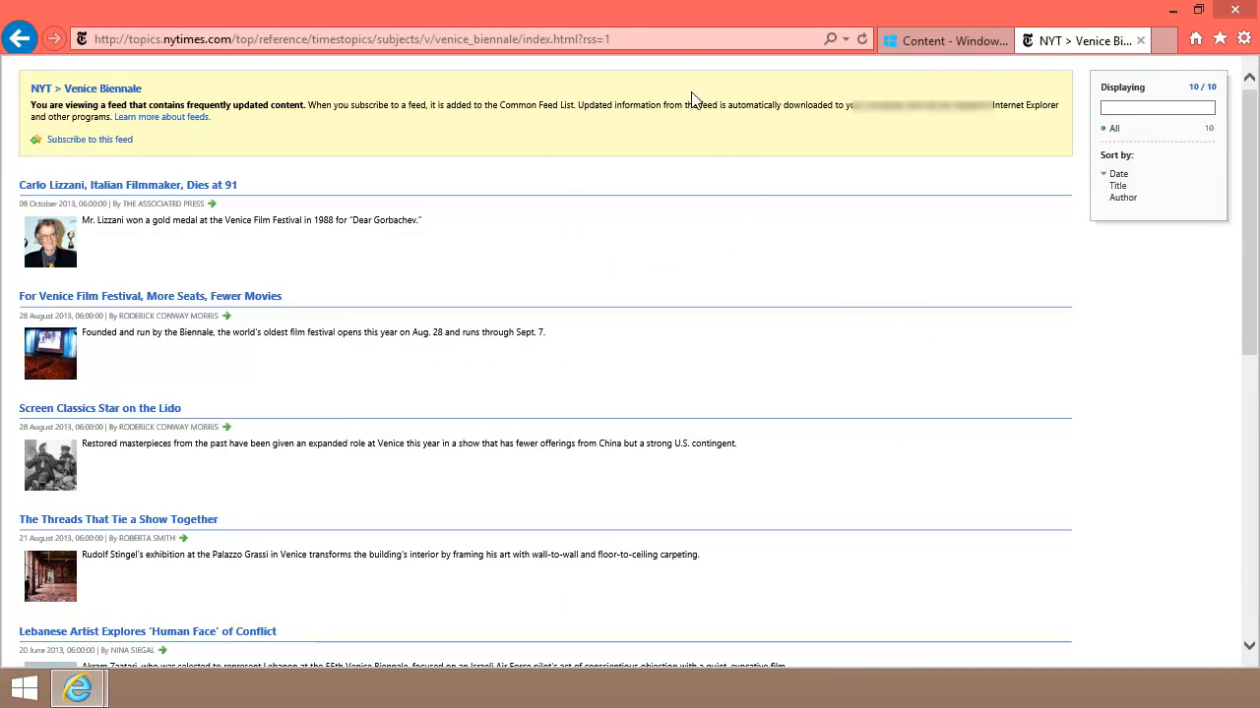
left_click(700, 40)
key("ctrl+c")
left_click(933, 43)
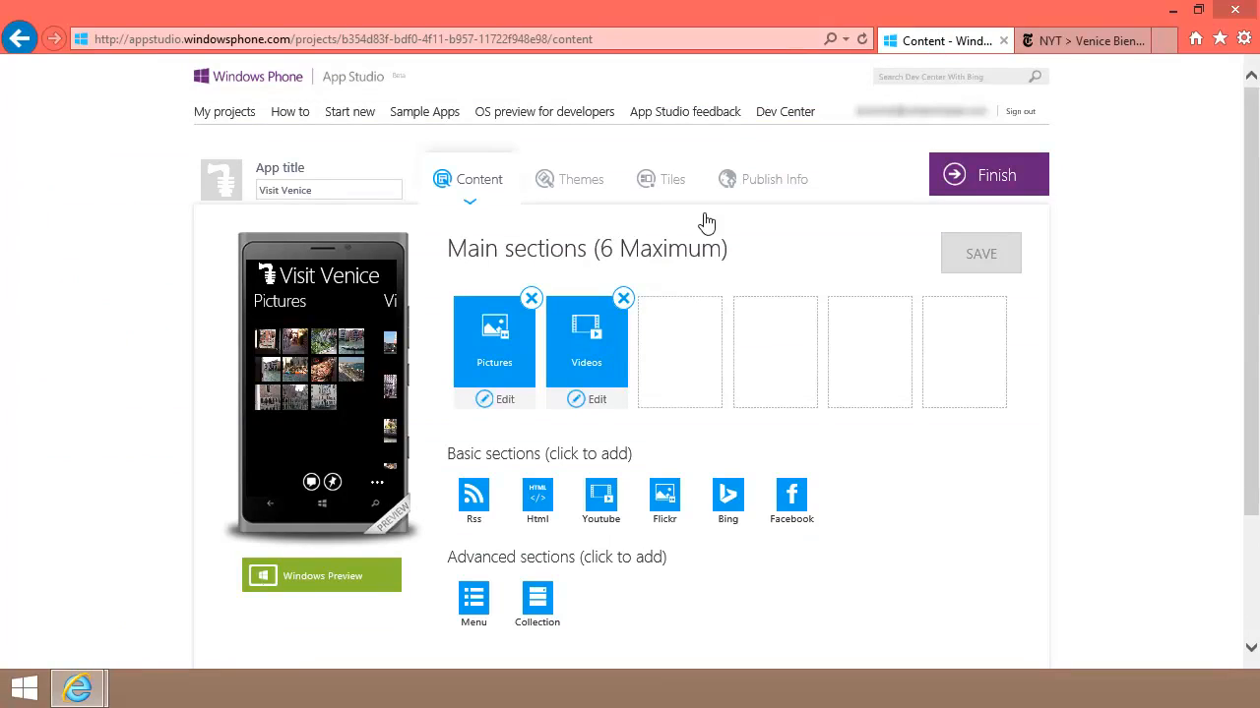
Step: Add an RSS section named Venice Biennale with the pasted NYT feed URL, then save
left_click(478, 492)
type("Venice Biennale")
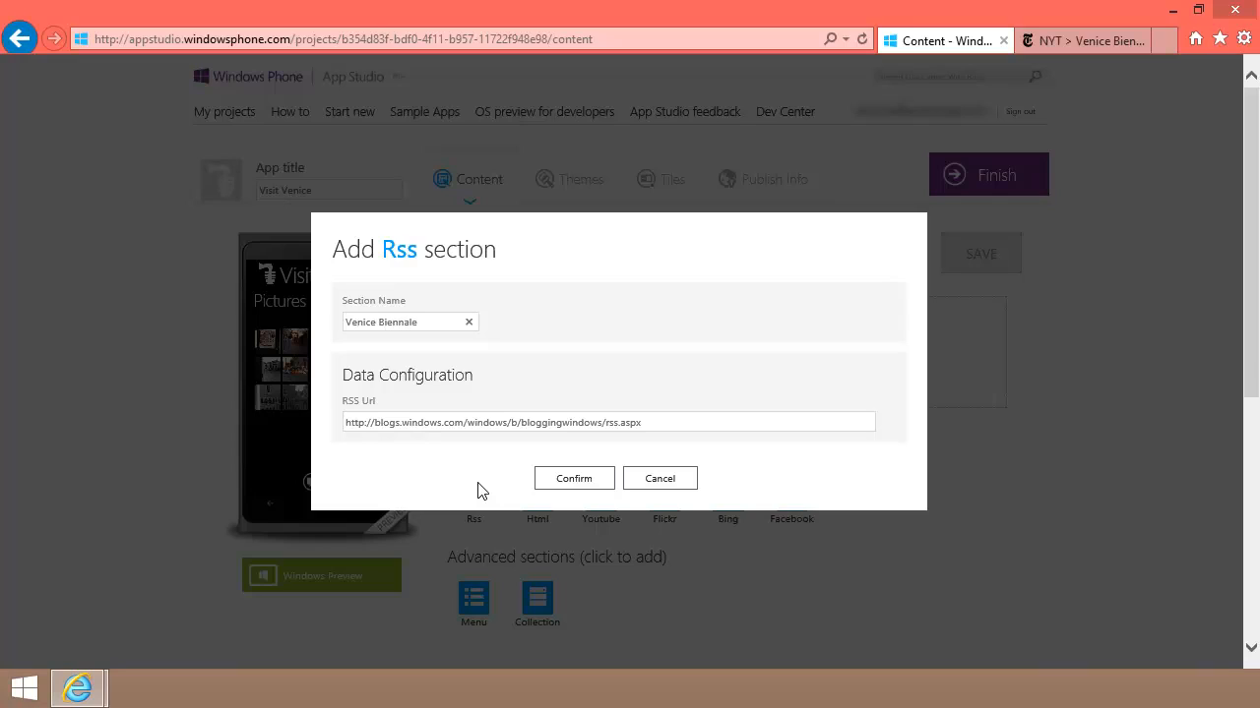
left_click_drag(648, 423, 323, 430)
key("ctrl+v")
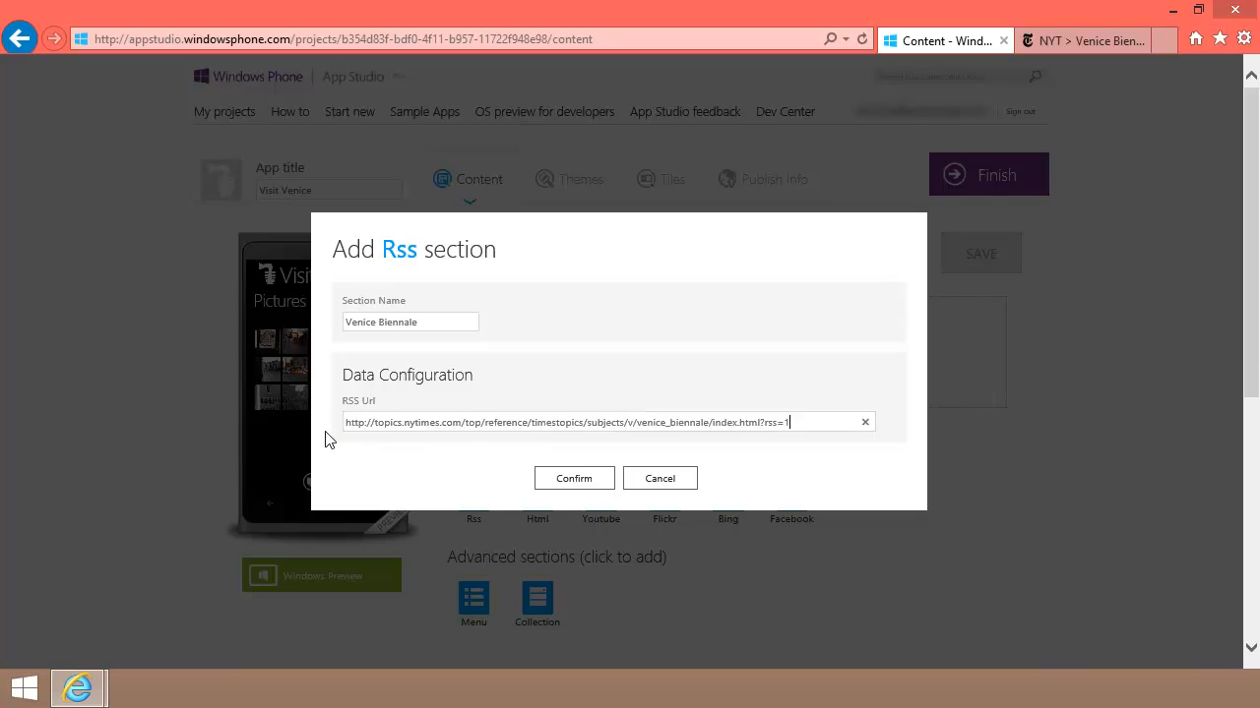
left_click(563, 482)
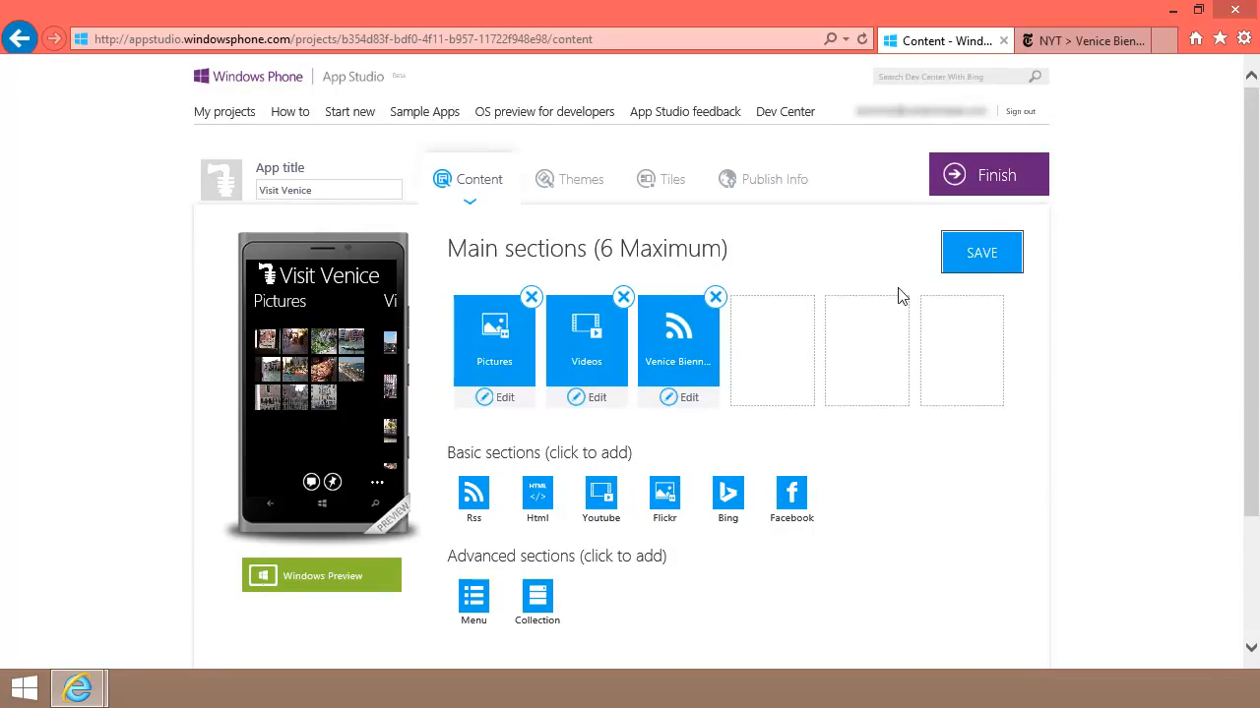
left_click(965, 258)
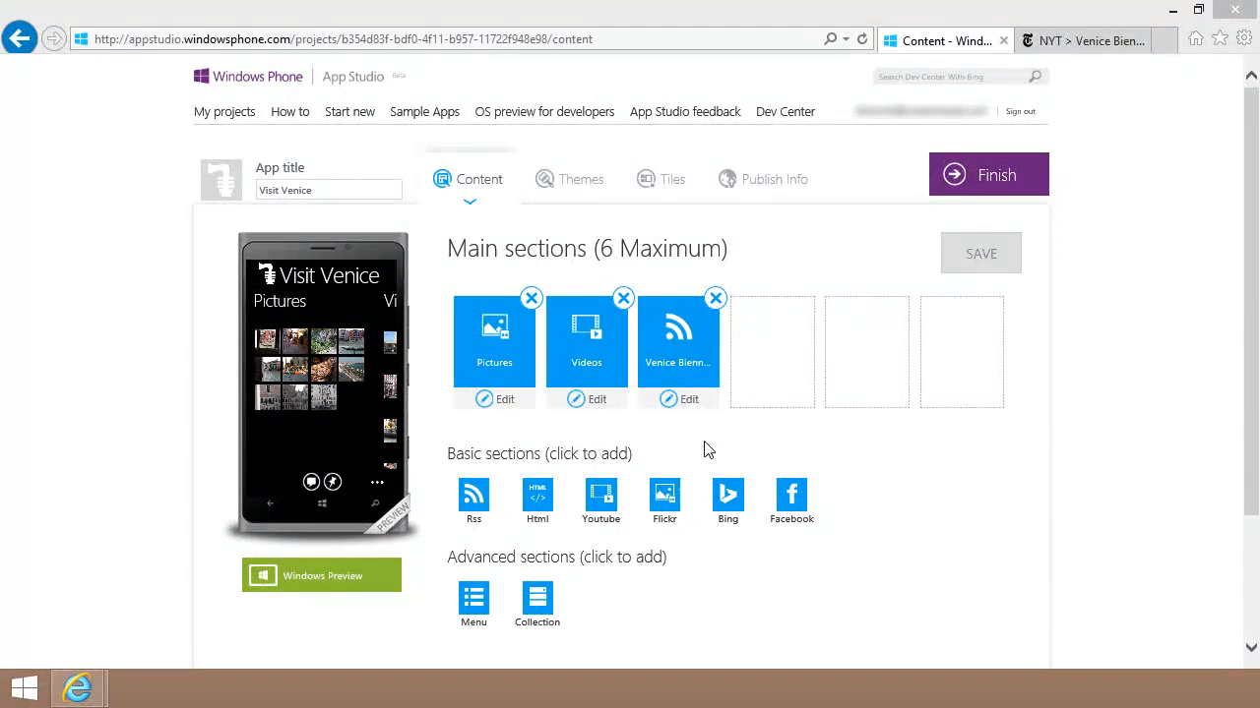
Step: Add a Bing section 'Upcoming Events' searching 'venice upcoming events' with the country set to Italy
left_click(728, 498)
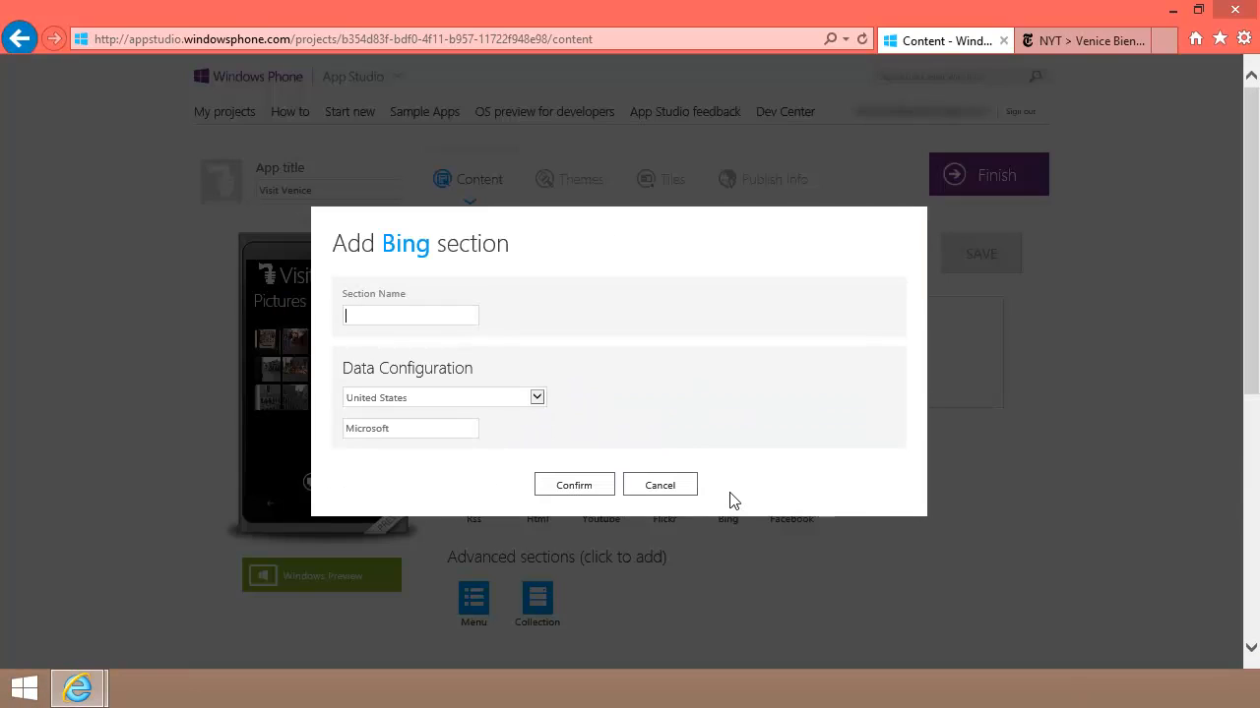
type("Upcoming Events")
left_click(538, 400)
left_click_drag(536, 384, 541, 286)
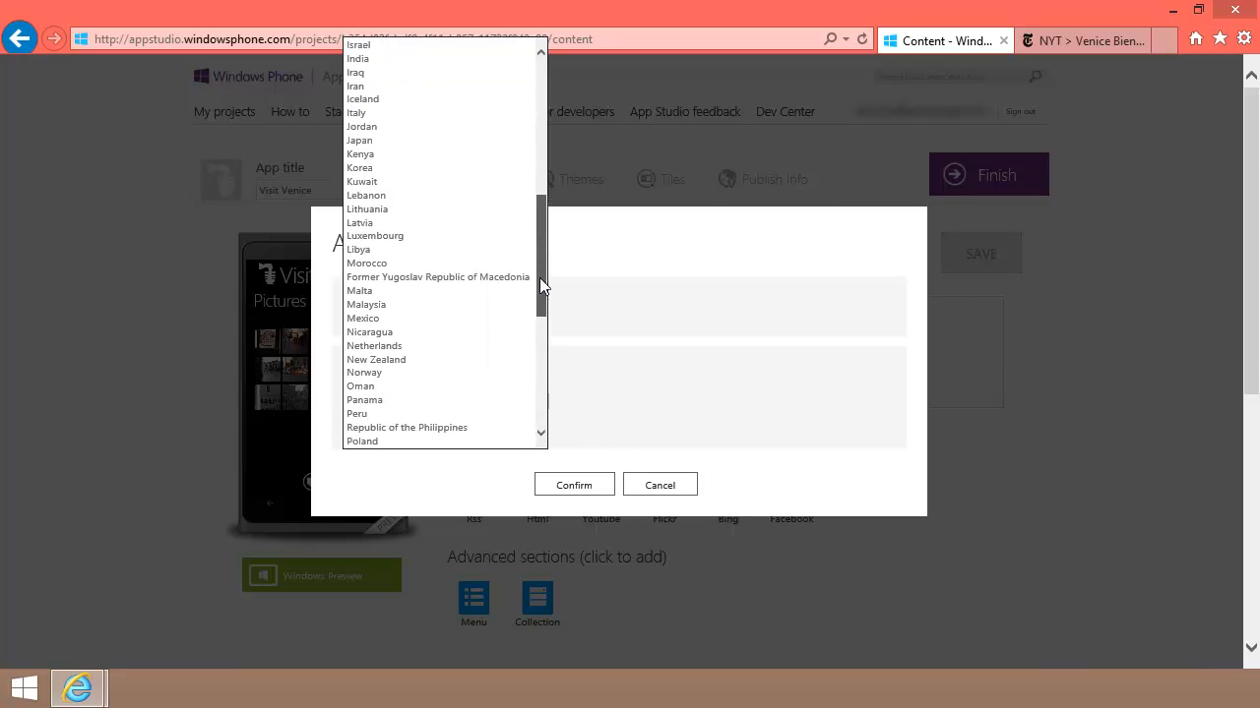
left_click(382, 113)
left_click_drag(419, 428, 342, 429)
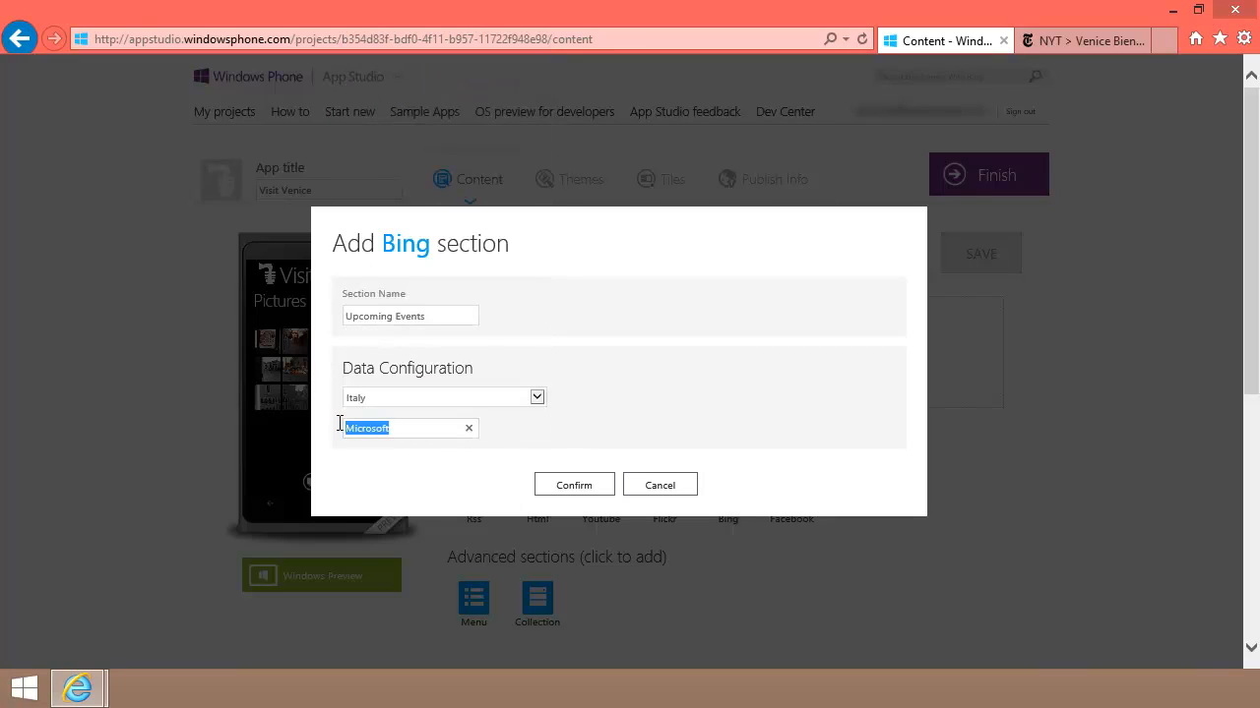
key("BackSpace")
type("venice upcoming events")
left_click(577, 487)
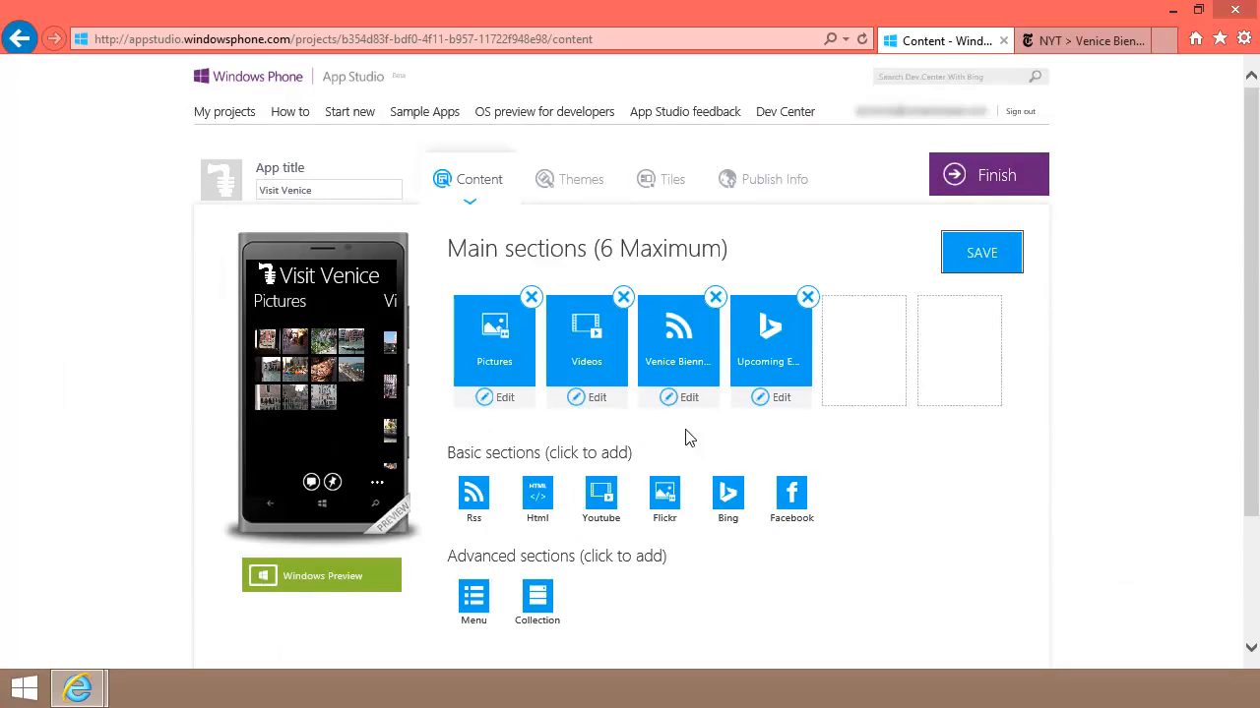
Step: Save the project, check Upcoming Events' Italy search on its Data tab, and return to the sections list
left_click(1000, 261)
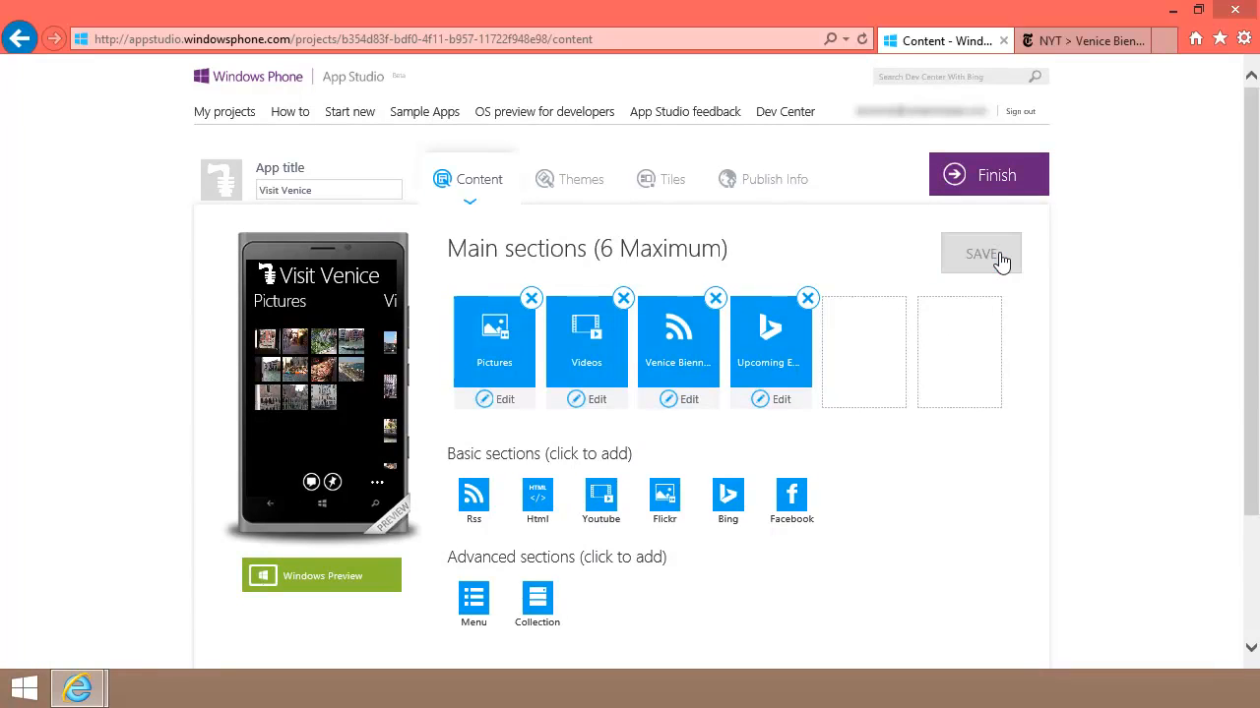
left_click(783, 404)
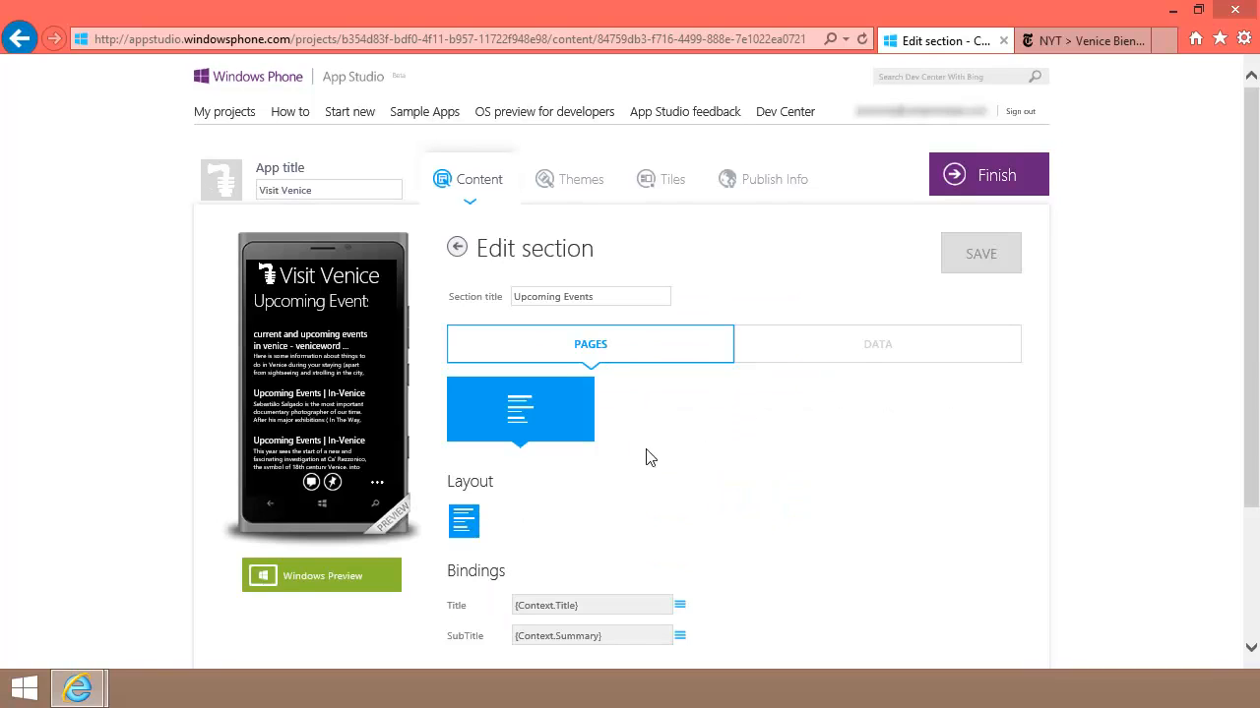
left_click(879, 350)
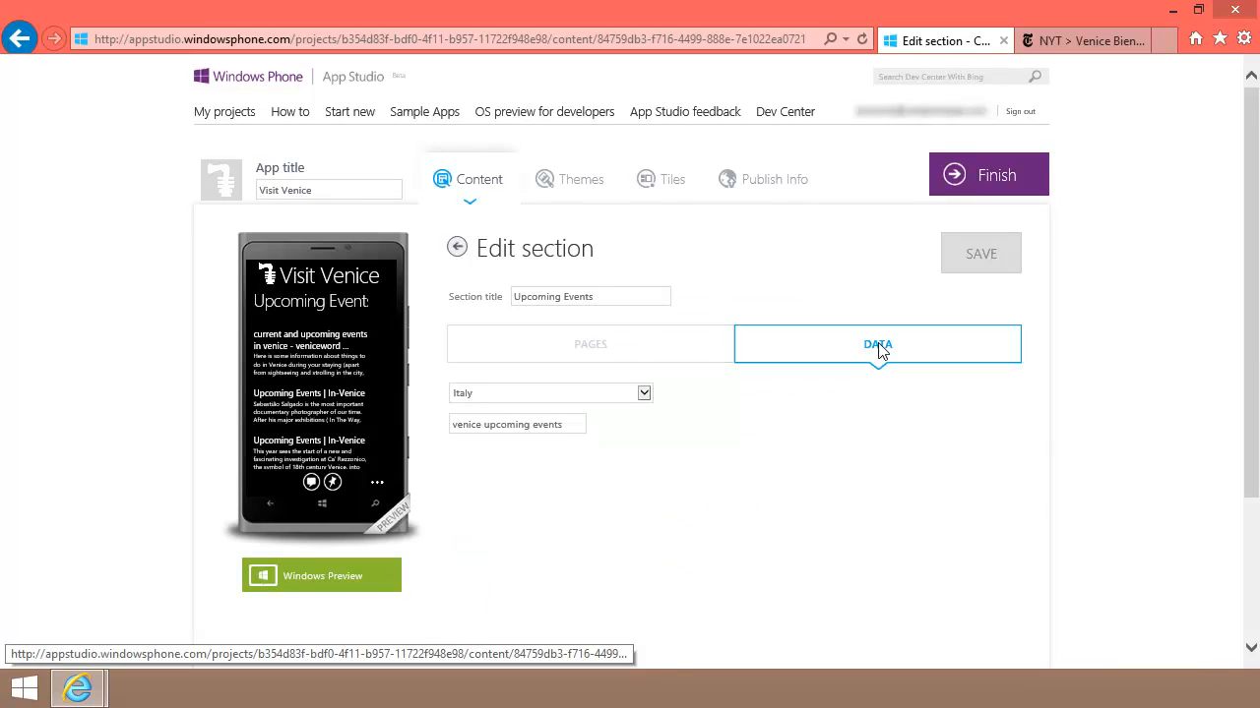
left_click(457, 252)
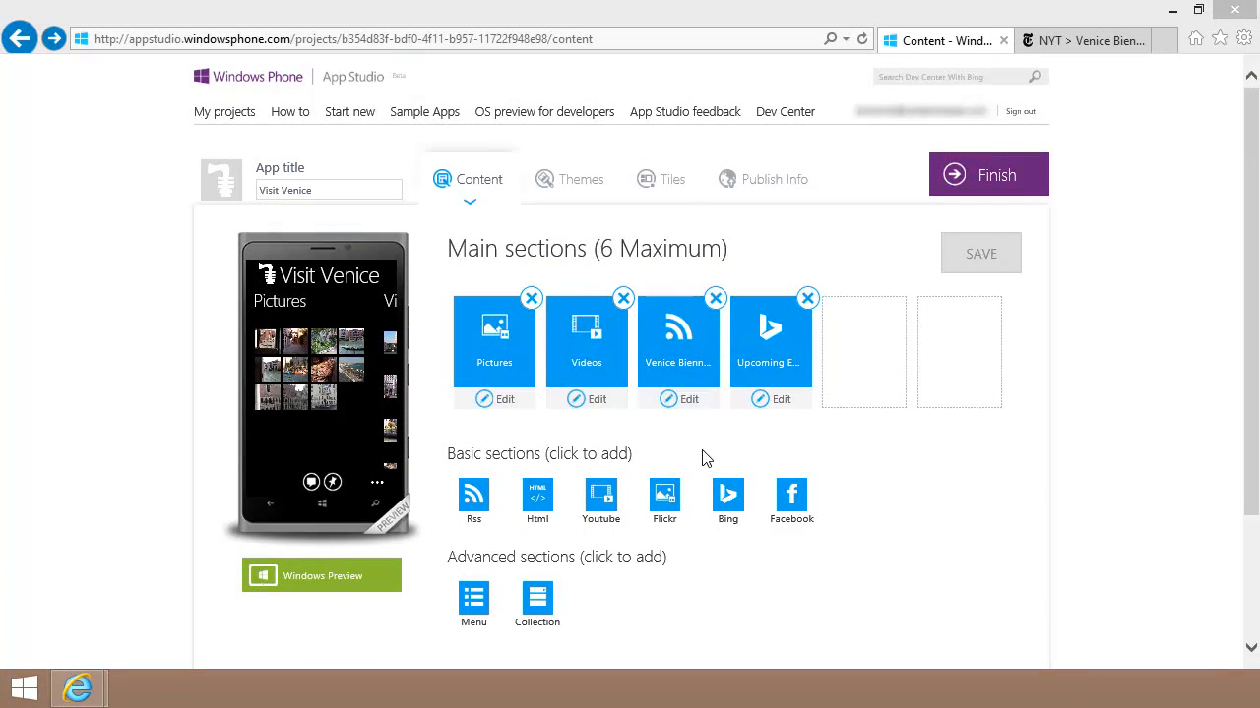
Step: Create an Html section named 'About the author' and paste in the author's description and contact details
left_click(537, 496)
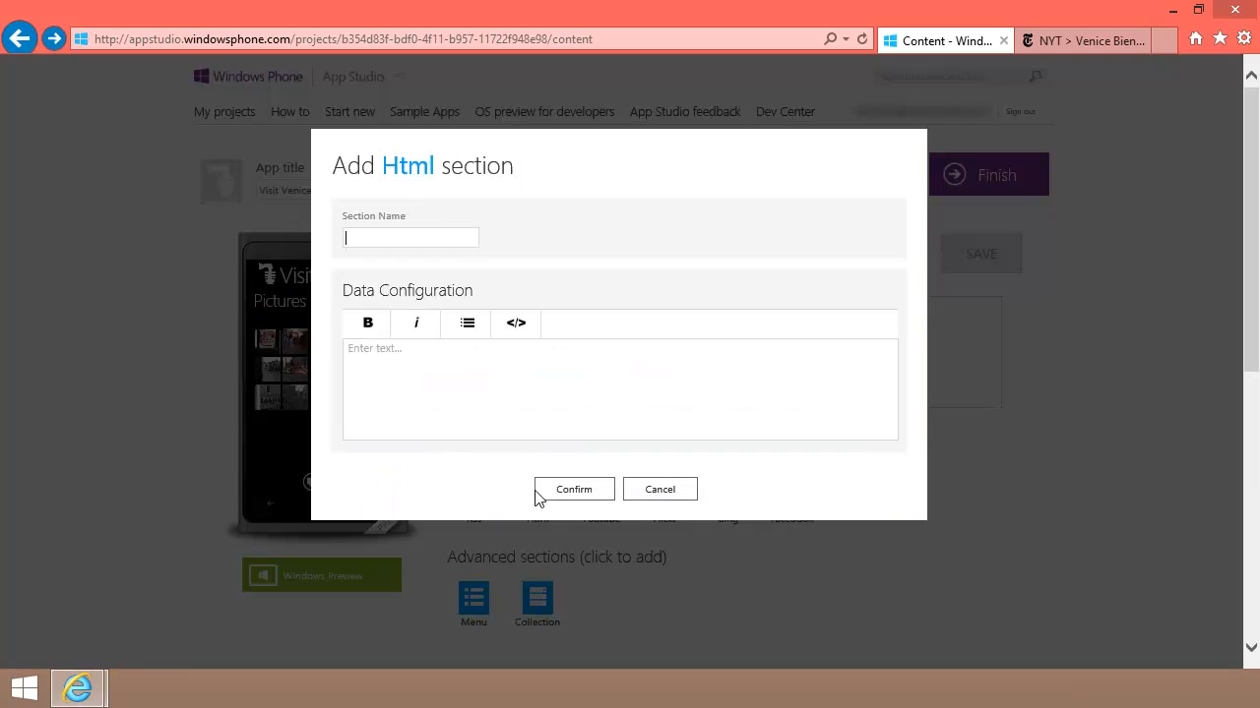
type("About the author")
left_click(457, 355)
key("ctrl+v")
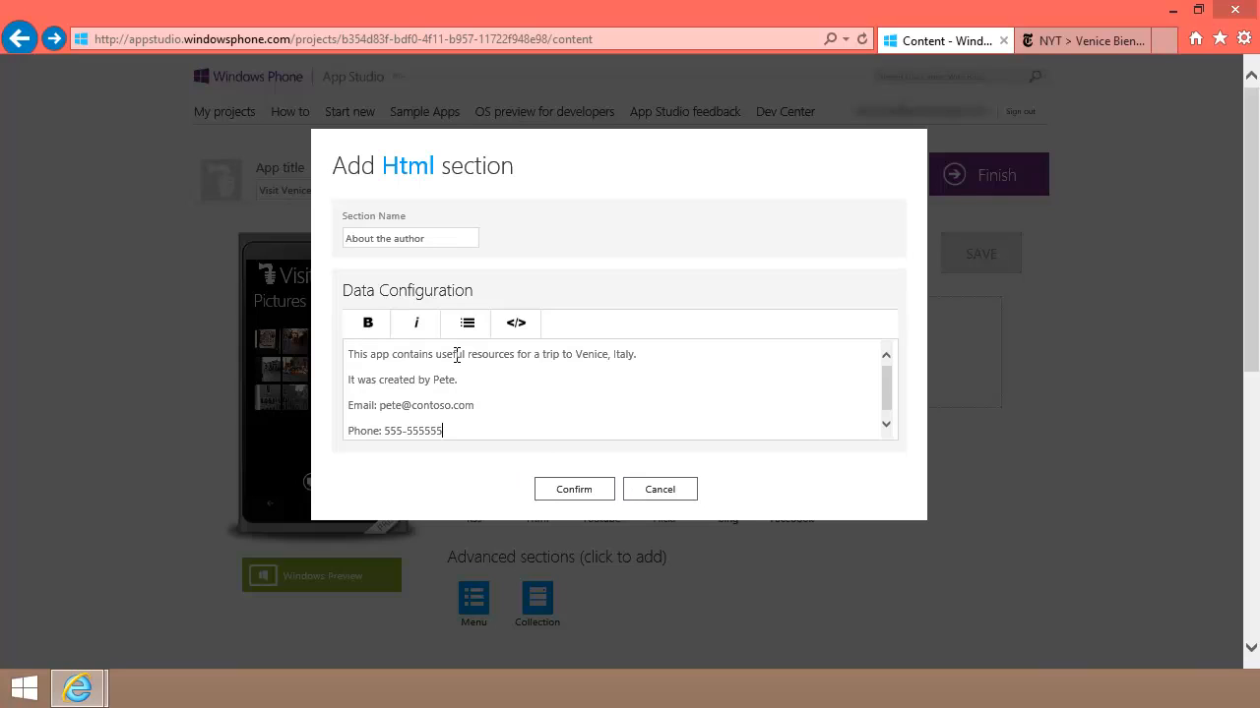
Step: Bullet the contact lines, bold the author's name, check the raw HTML, and confirm the section
left_click(351, 406)
left_click_drag(356, 406, 443, 431)
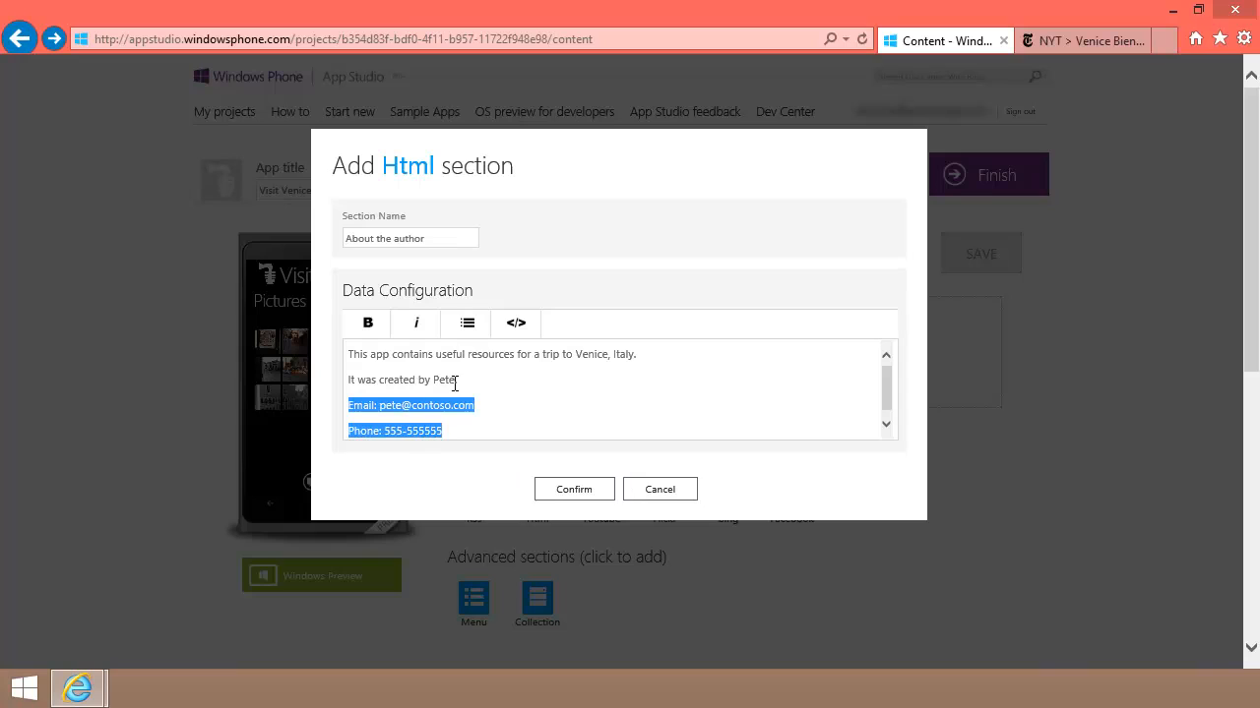
left_click(468, 326)
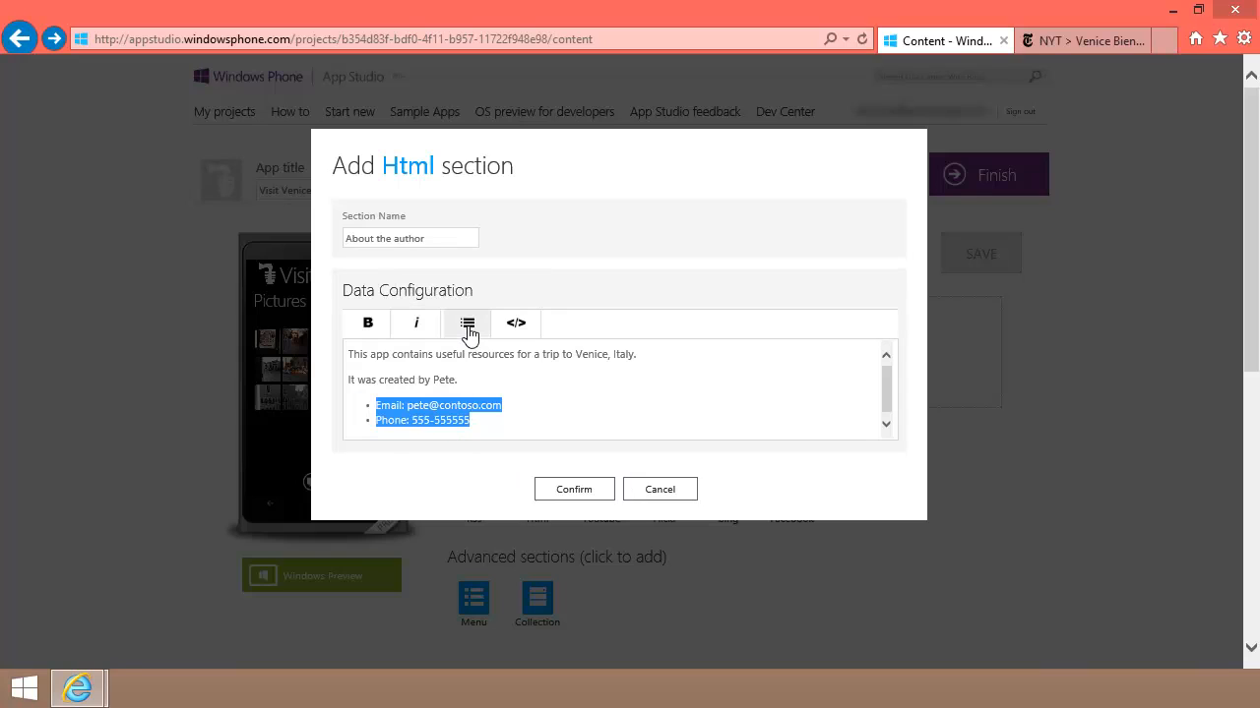
double_click(443, 379)
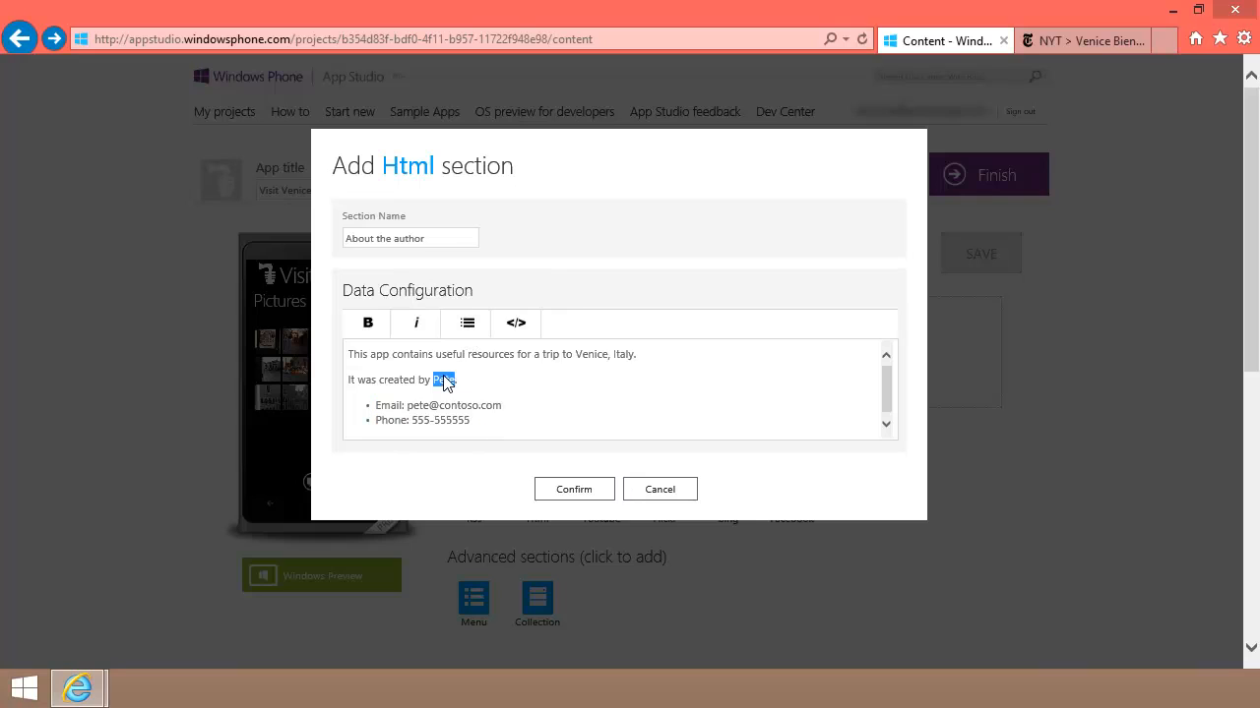
left_click(368, 327)
left_click(515, 325)
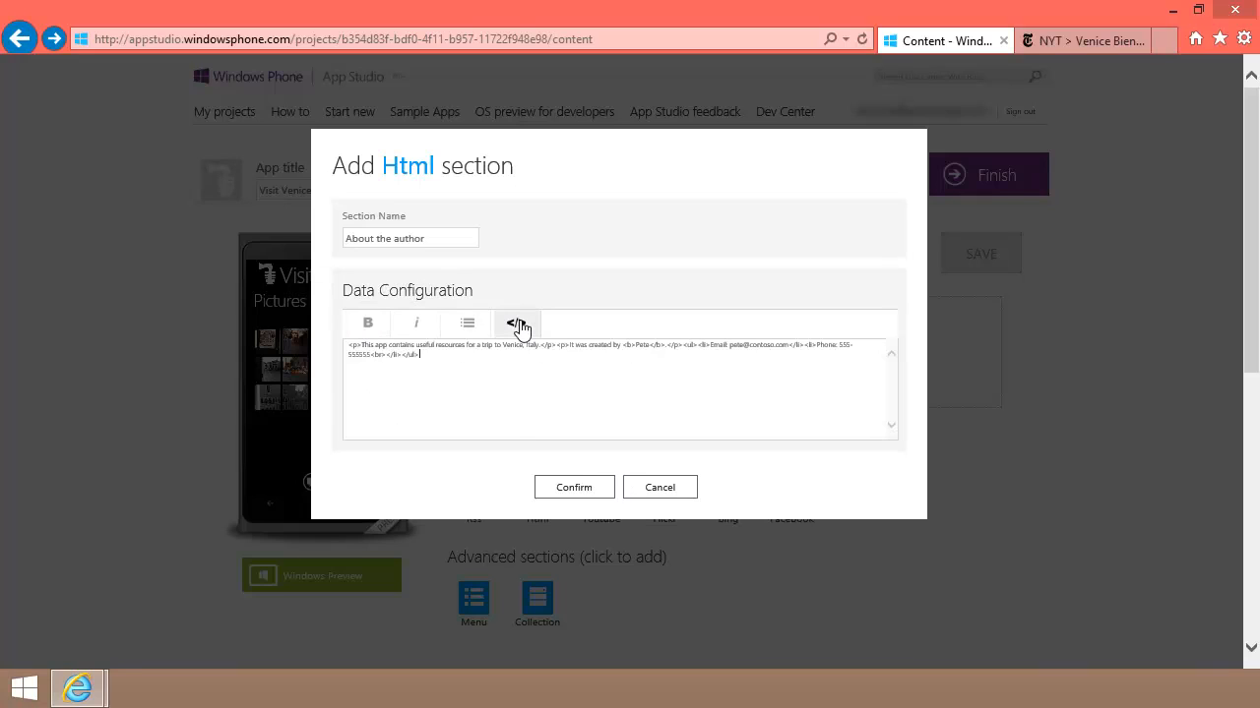
left_click(516, 328)
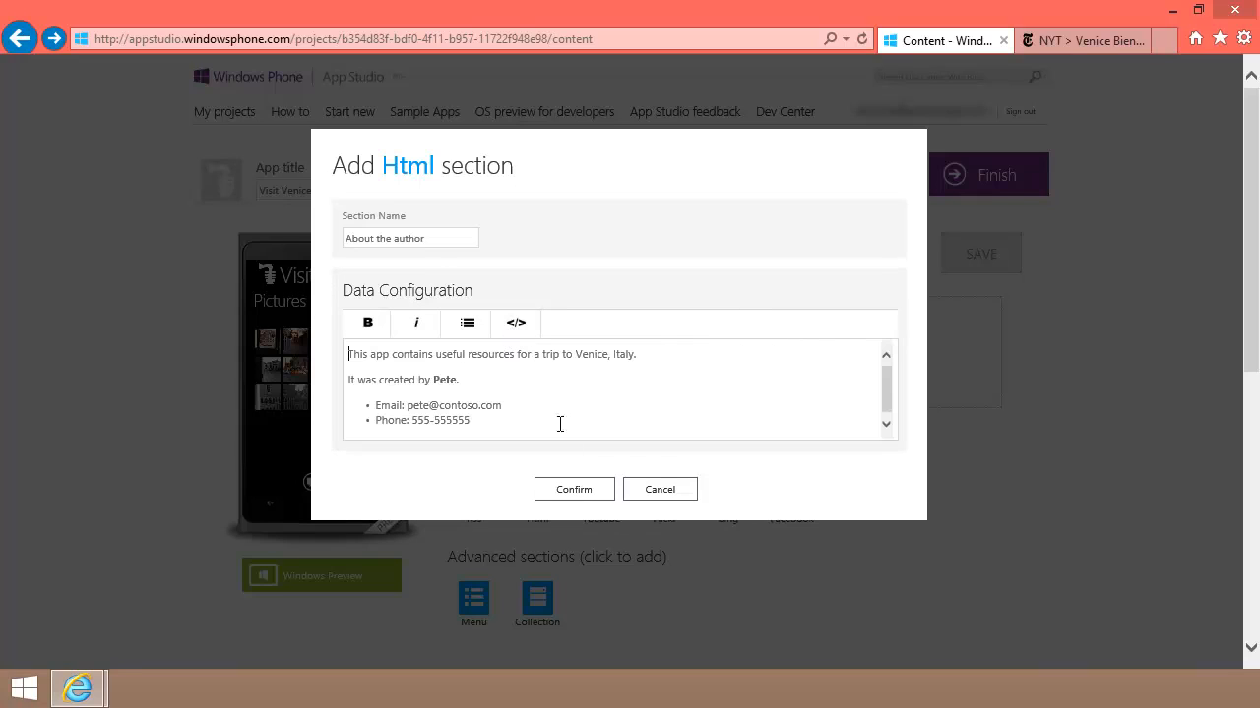
left_click(573, 490)
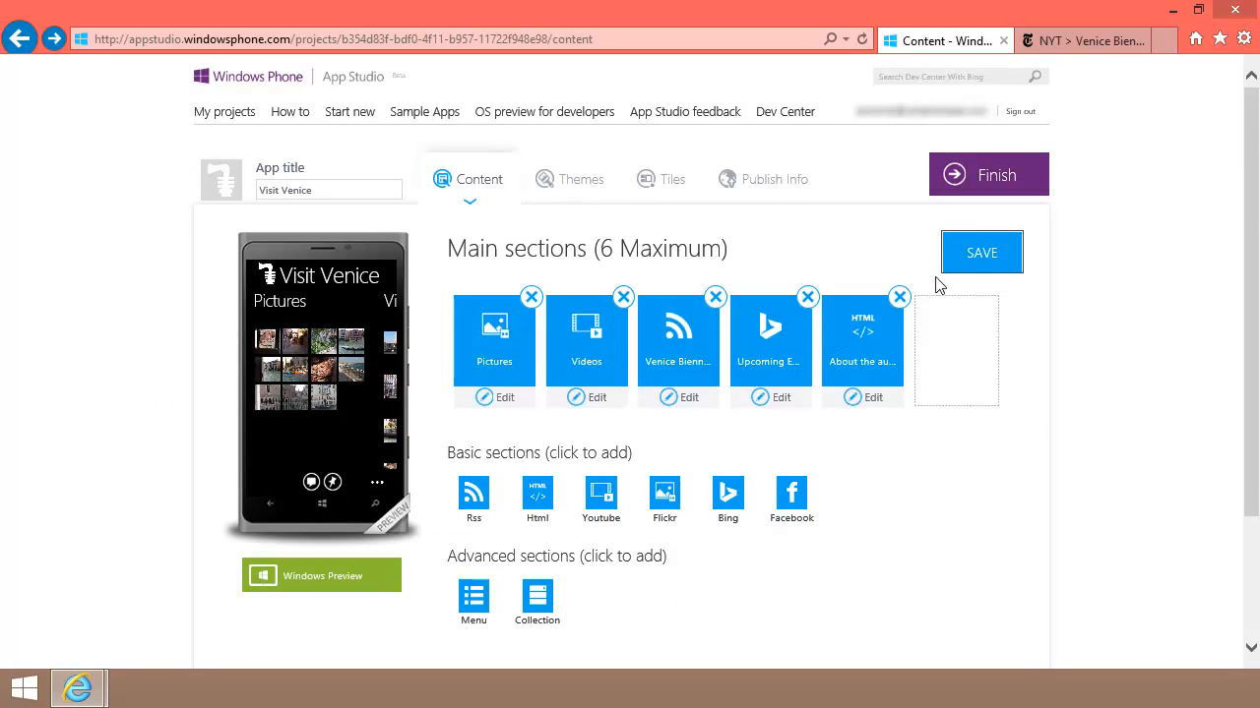
Step: Save the five content sections, then expand and collapse the phone preview's app bar
left_click(966, 261)
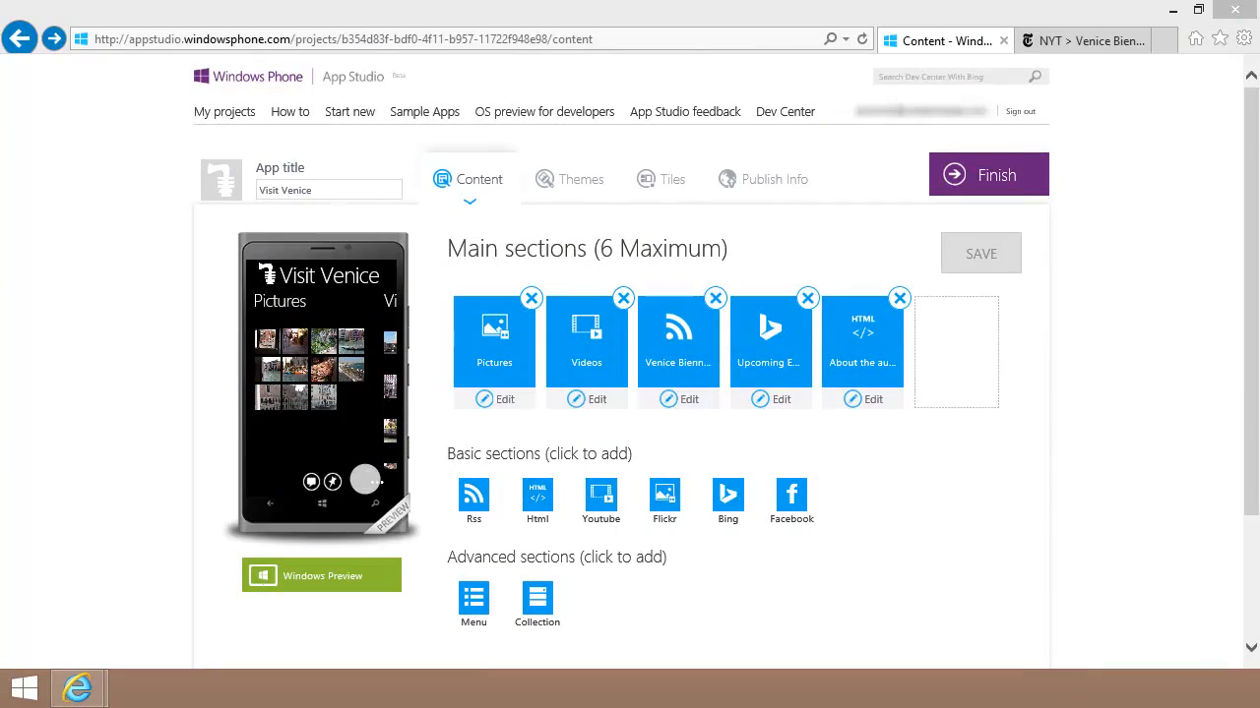
left_click(370, 481)
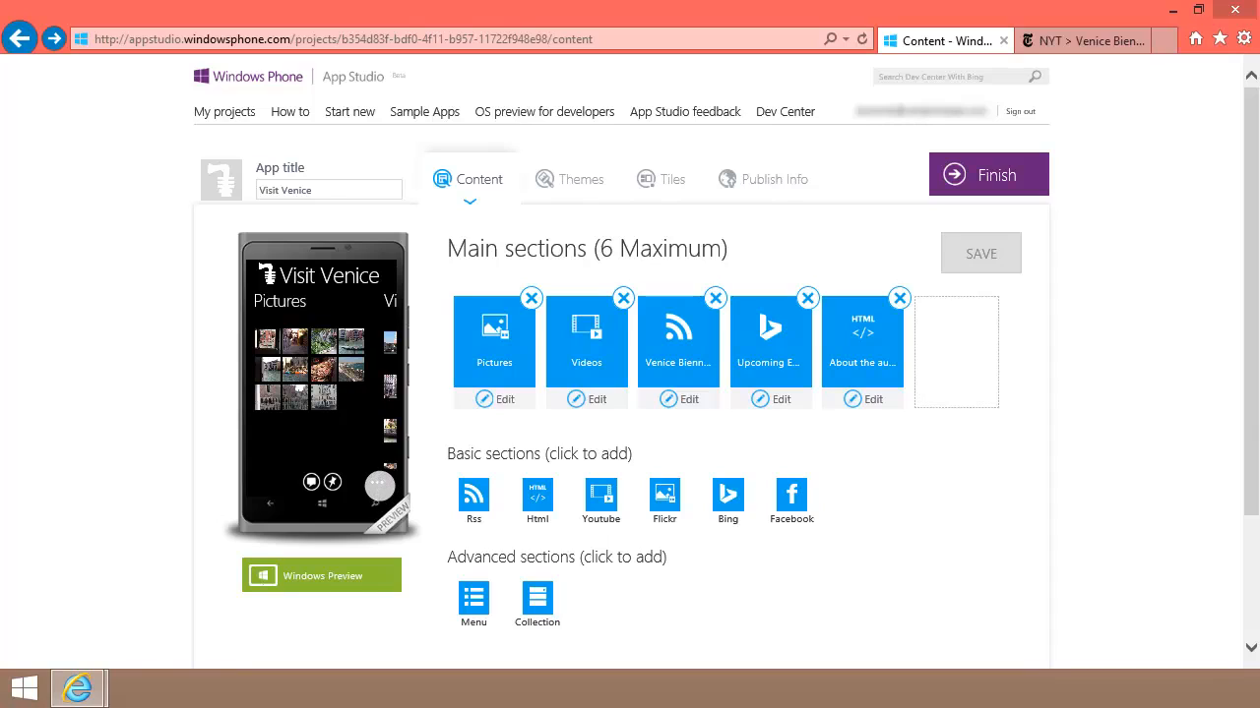
left_click(379, 485)
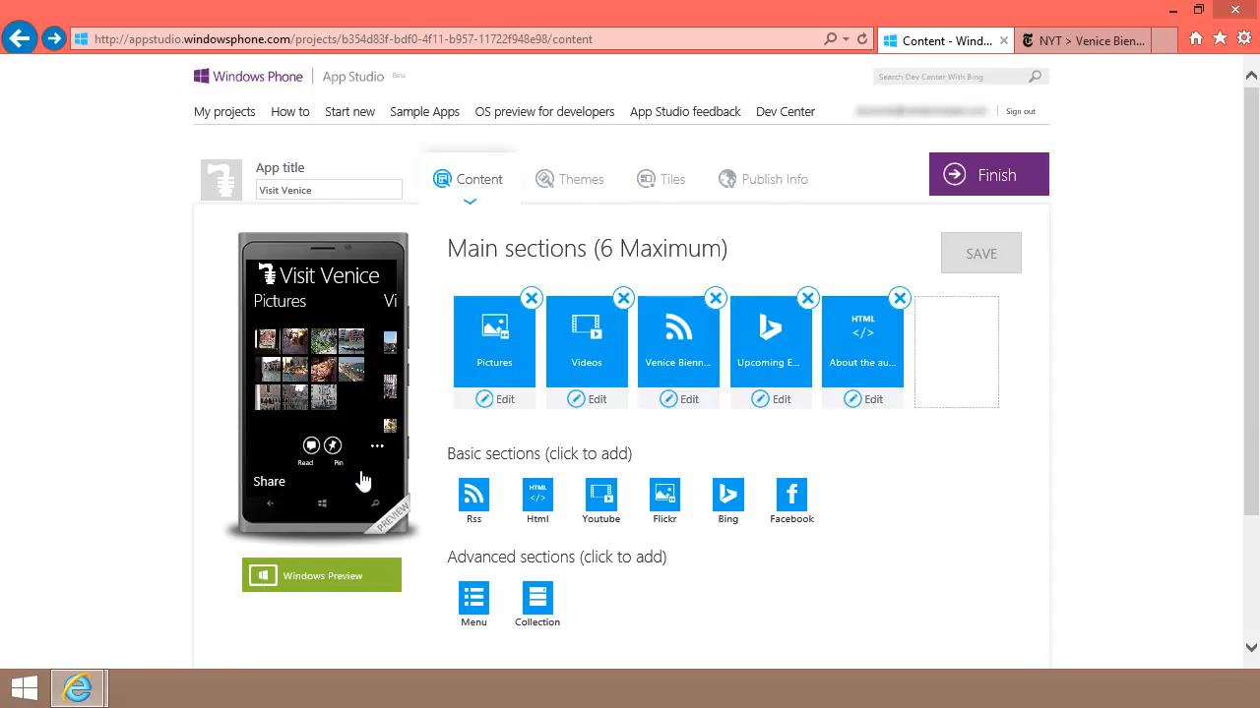
left_click(277, 484)
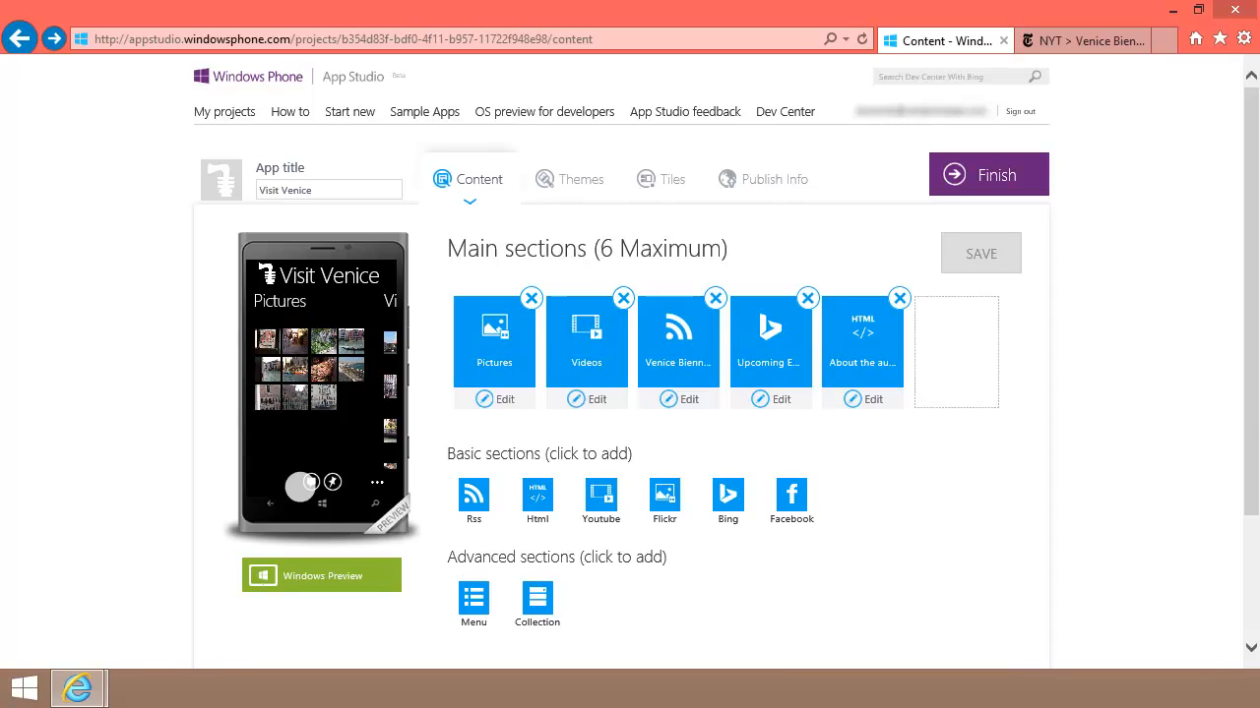
left_click(874, 401)
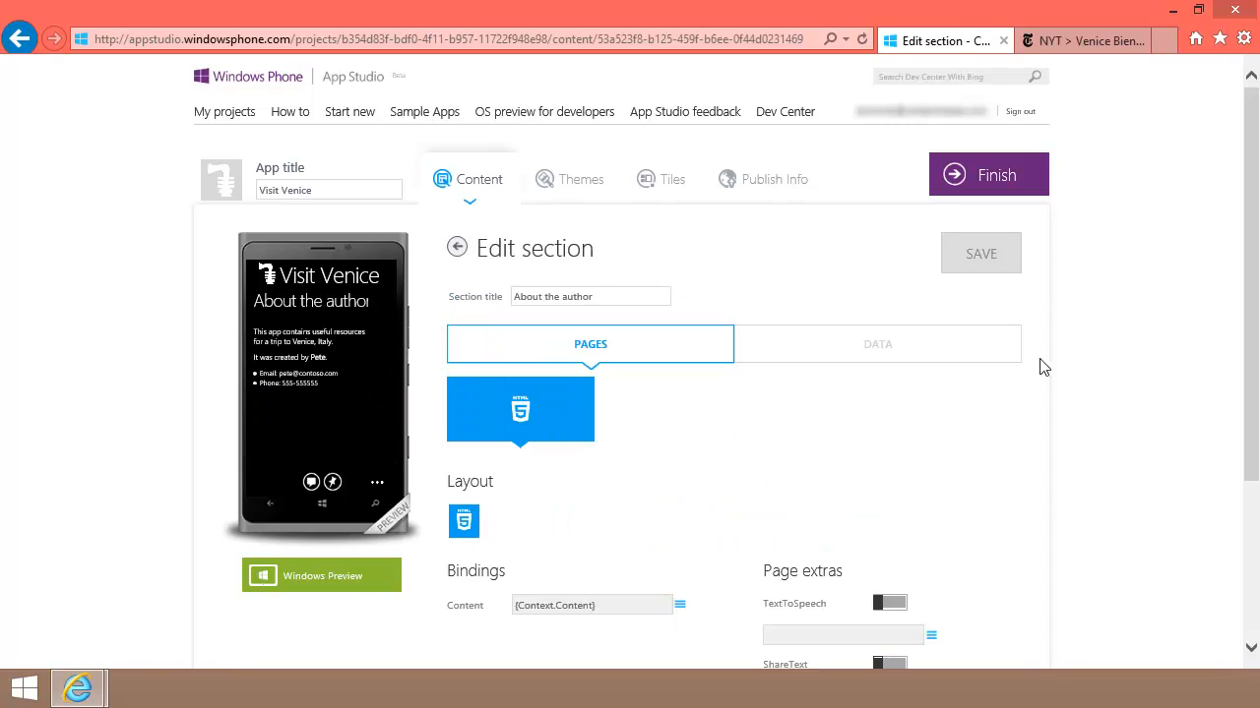
left_click_drag(1252, 315, 1257, 524)
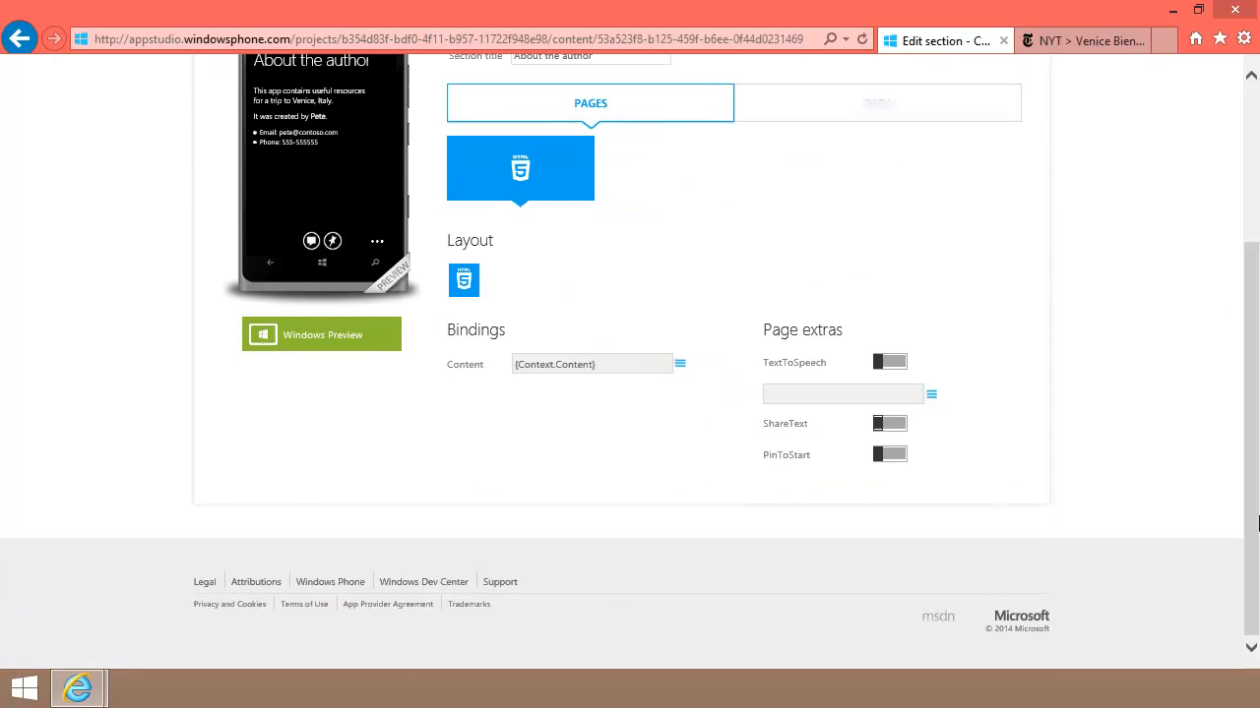
left_click(899, 370)
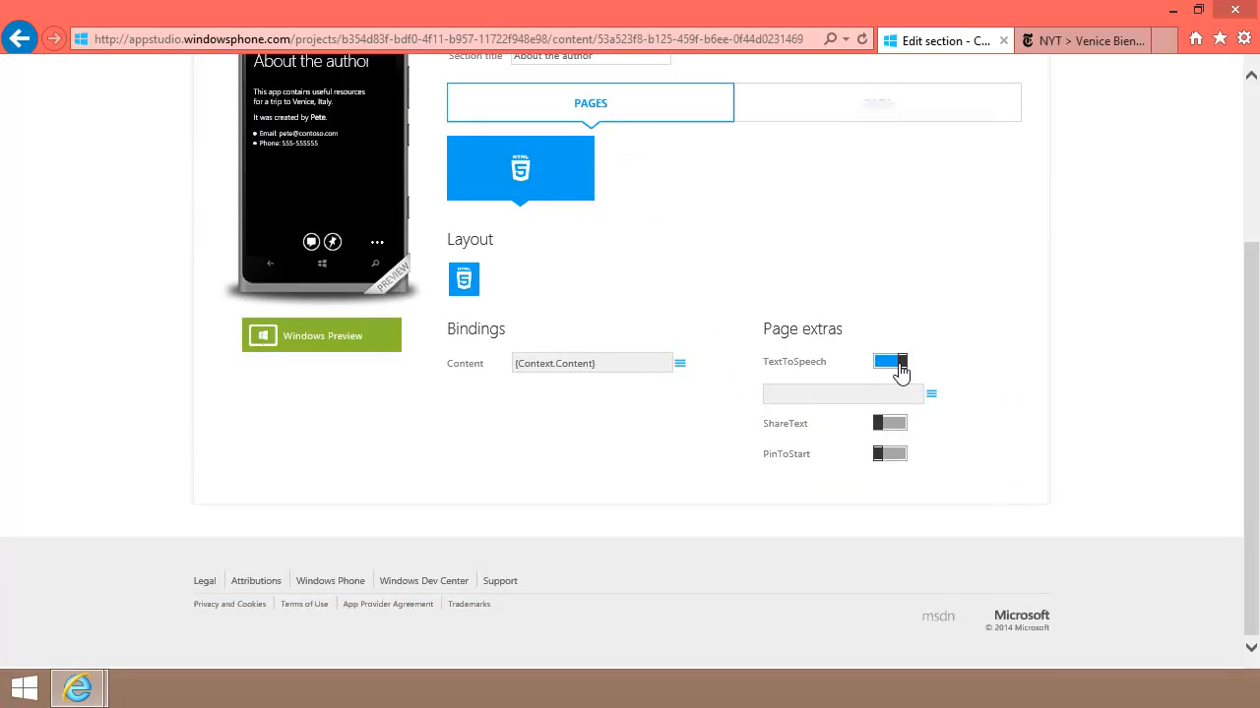
left_click(932, 396)
left_click(970, 364)
left_click(930, 395)
left_click(960, 371)
left_click(878, 366)
left_click(902, 433)
left_click(889, 432)
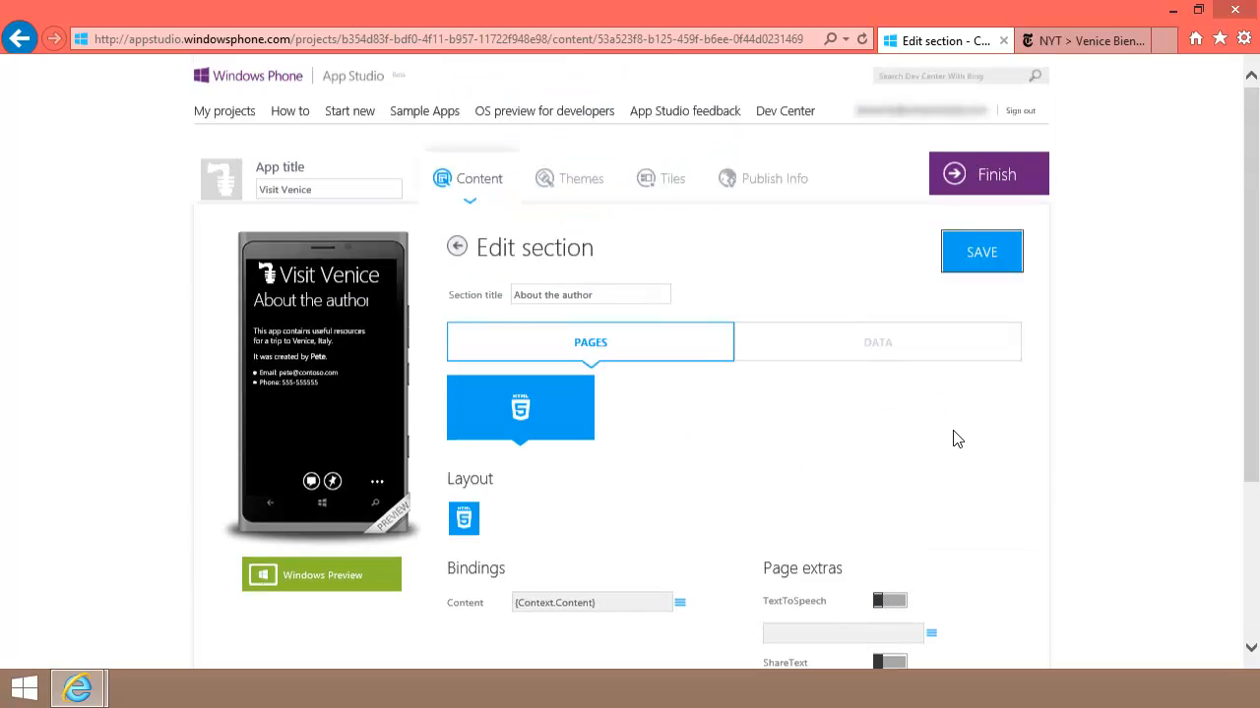
scroll(958, 440, "up", 3)
left_click(980, 260)
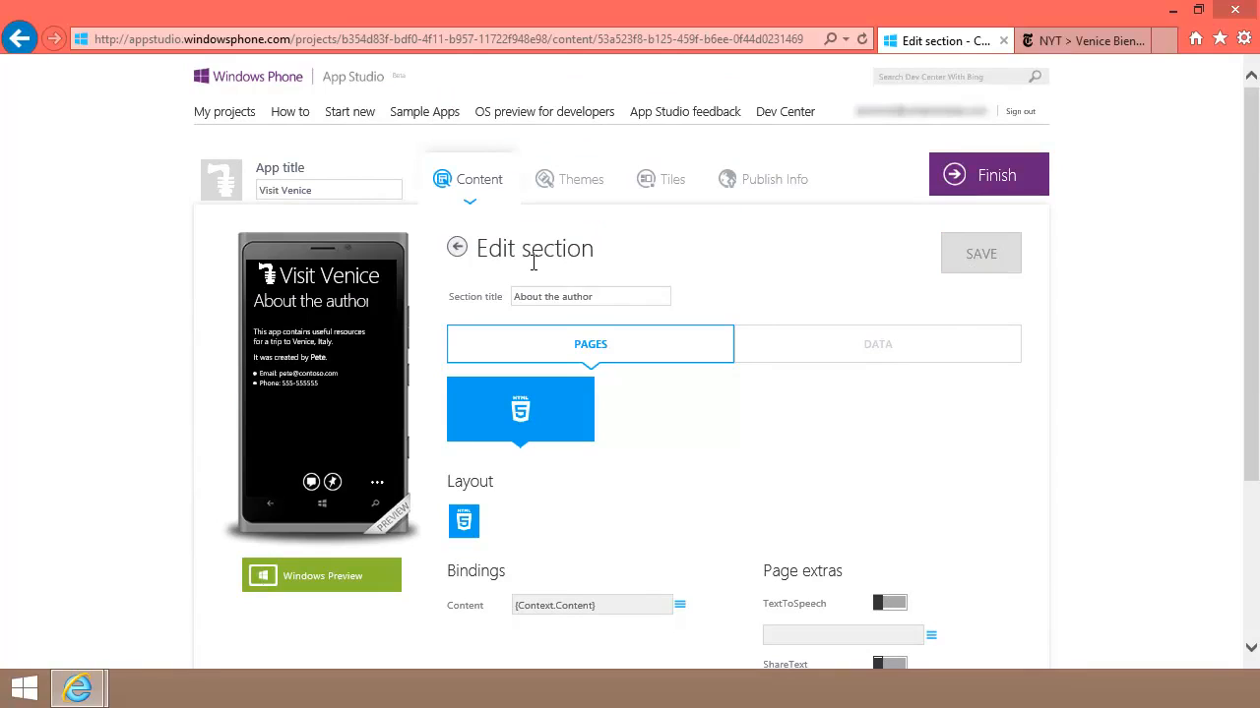
left_click(457, 247)
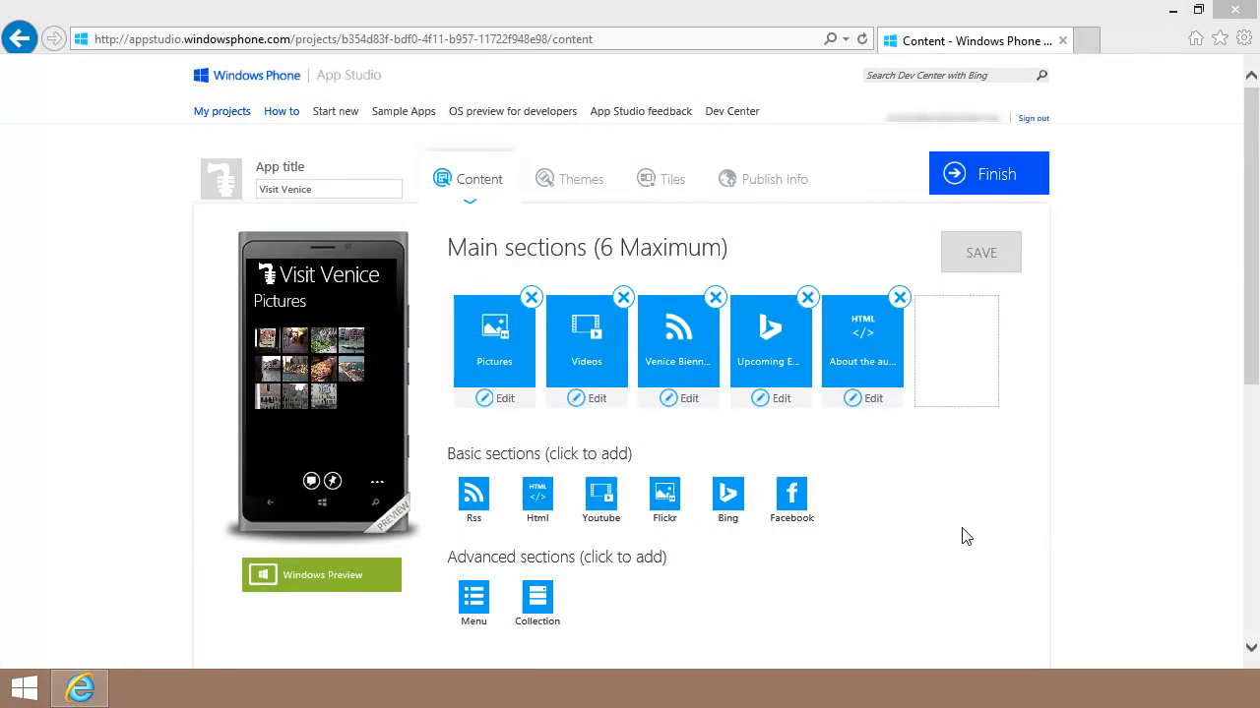
Step: Add a Menu section named 'My Useful Links' and save the sections
left_click(473, 601)
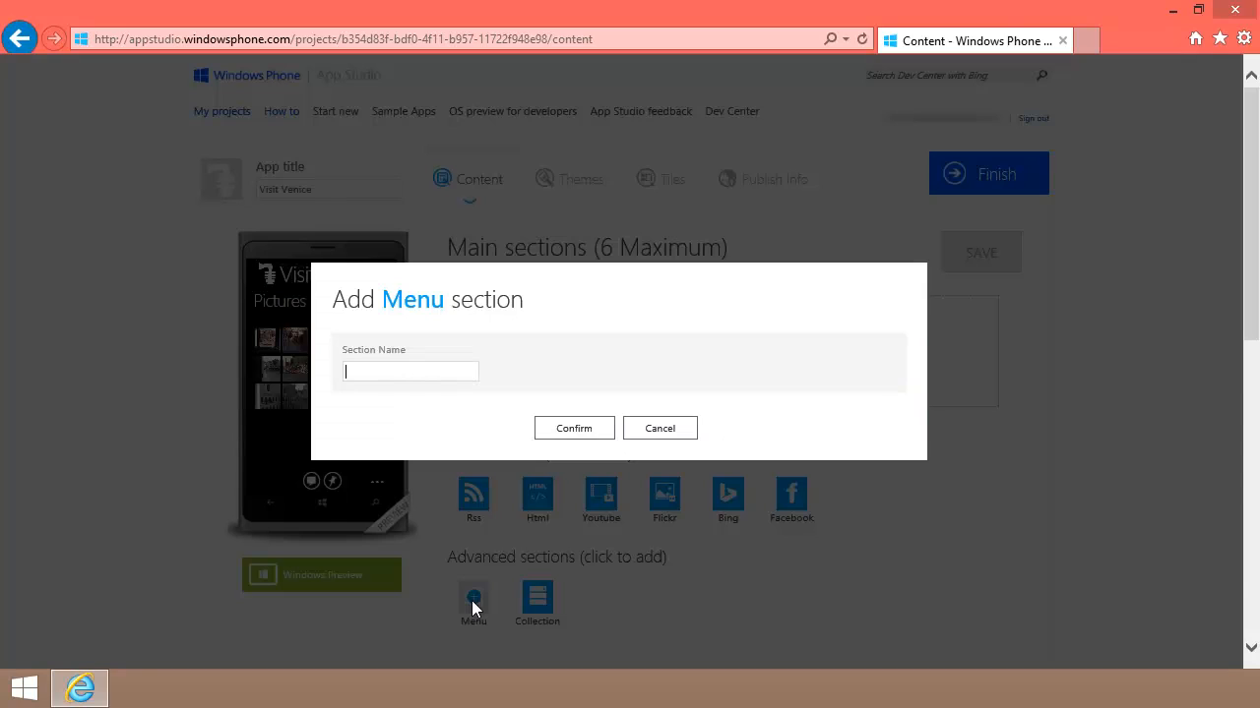
type("My Us")
left_click(575, 437)
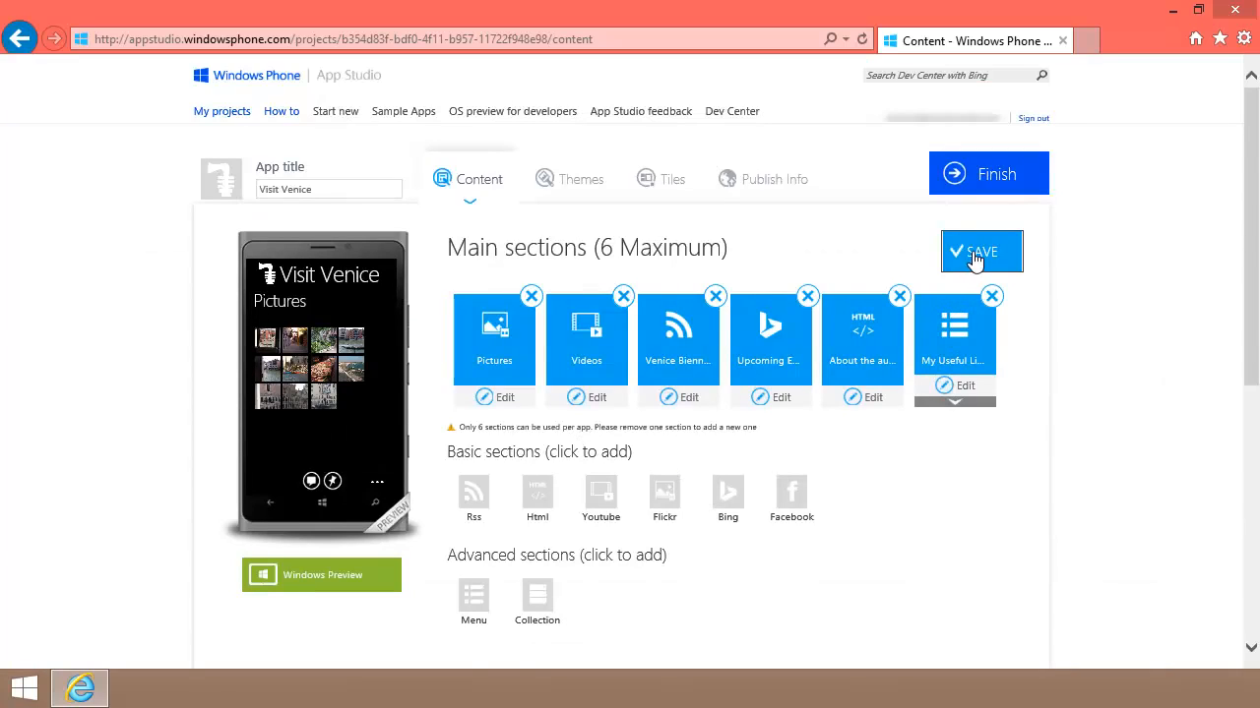
left_click(974, 261)
Step: Switch My Useful Links to the middle layout, then open its empty menu contents
left_click(964, 388)
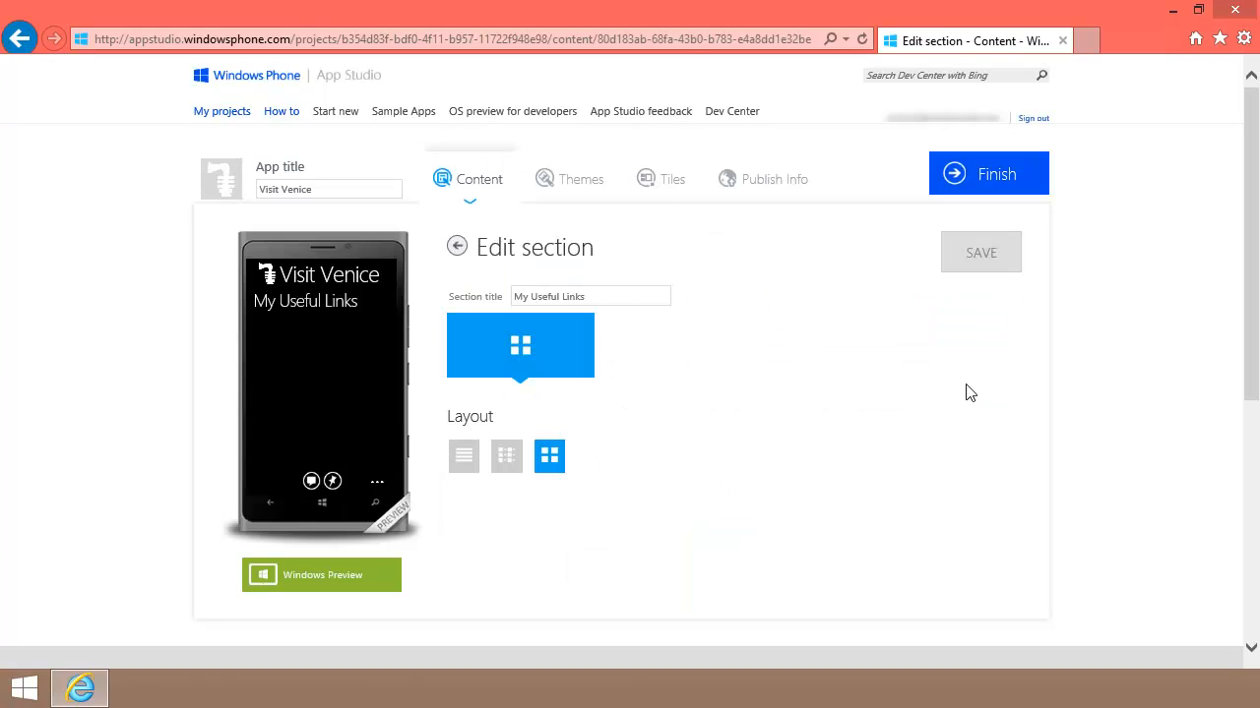
left_click(507, 457)
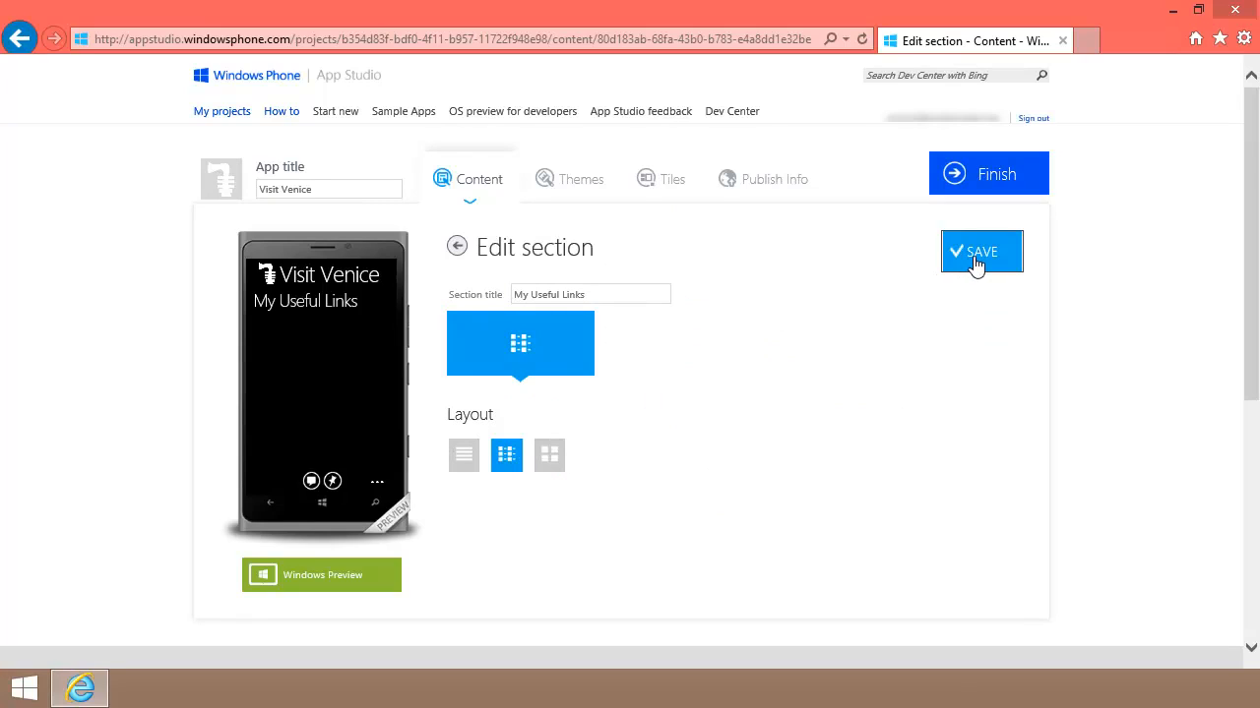
left_click(458, 248)
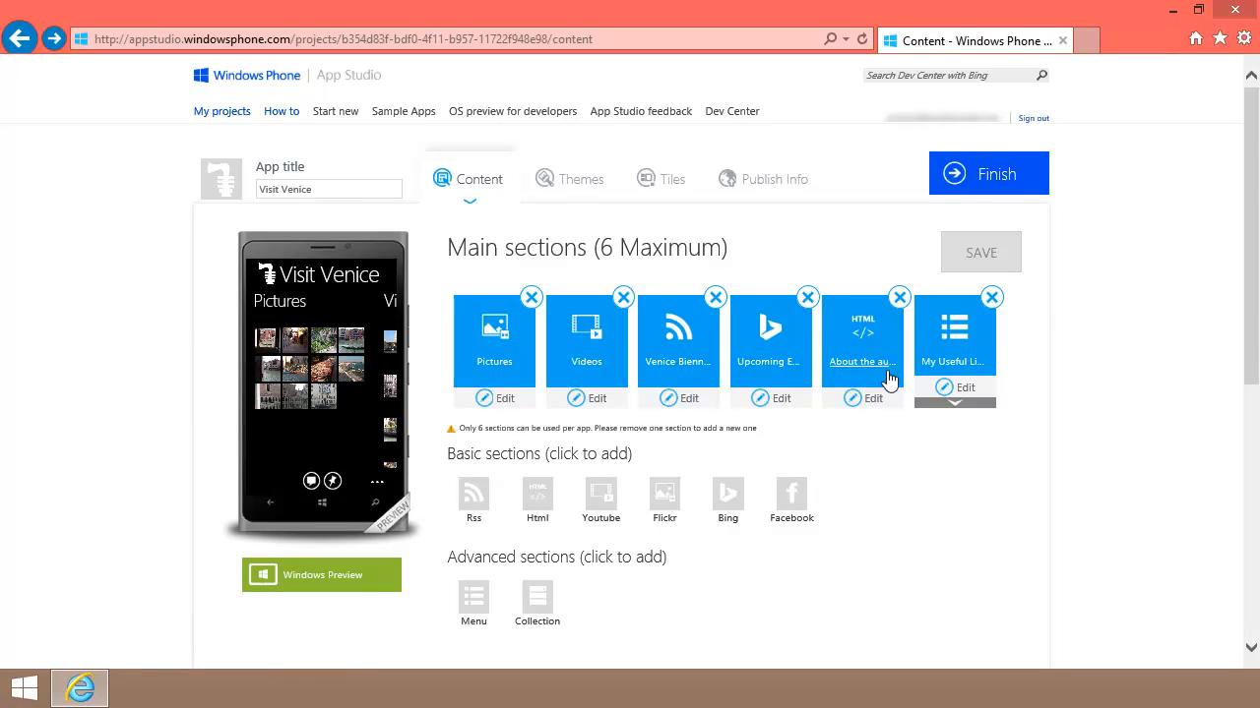
left_click(955, 404)
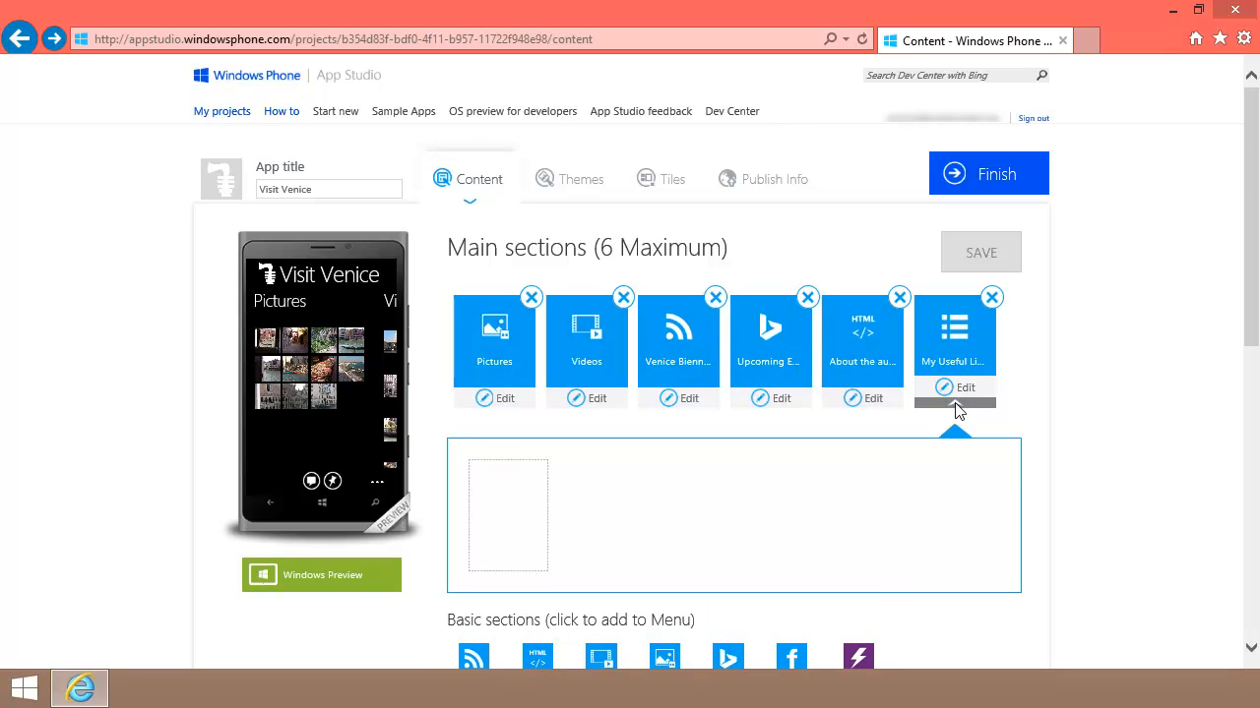
scroll(956, 404, "down", 2)
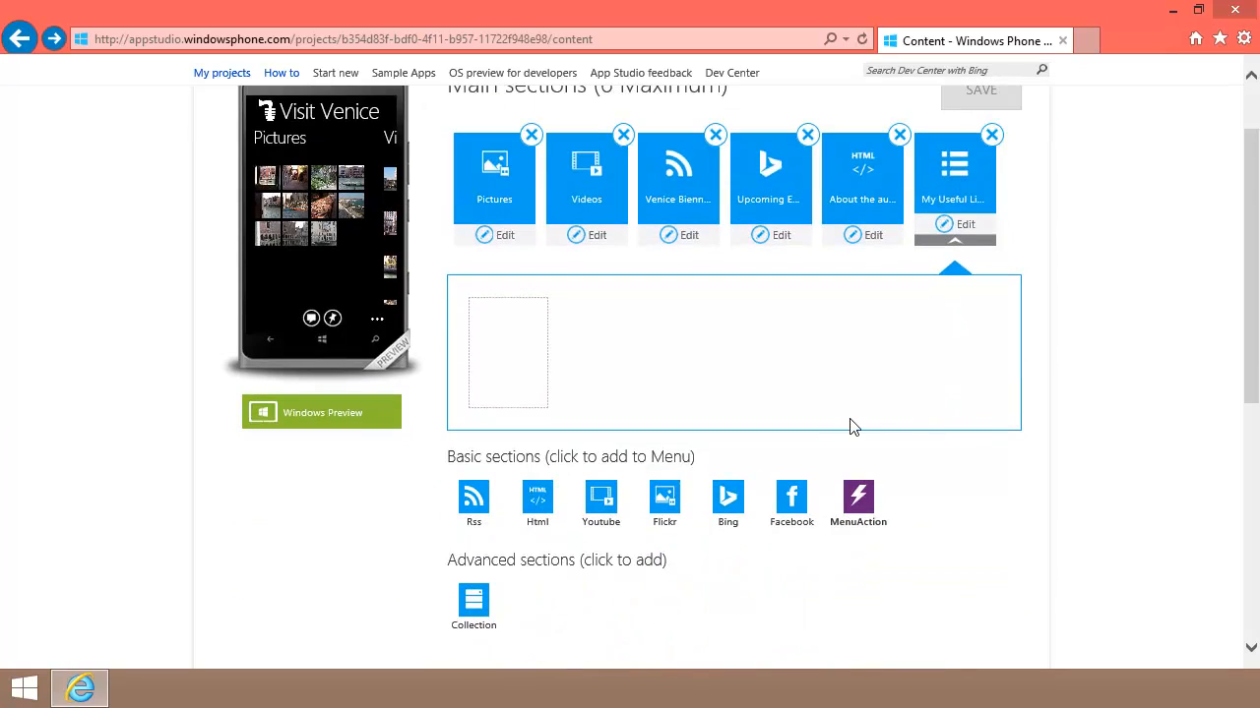
left_click(854, 504)
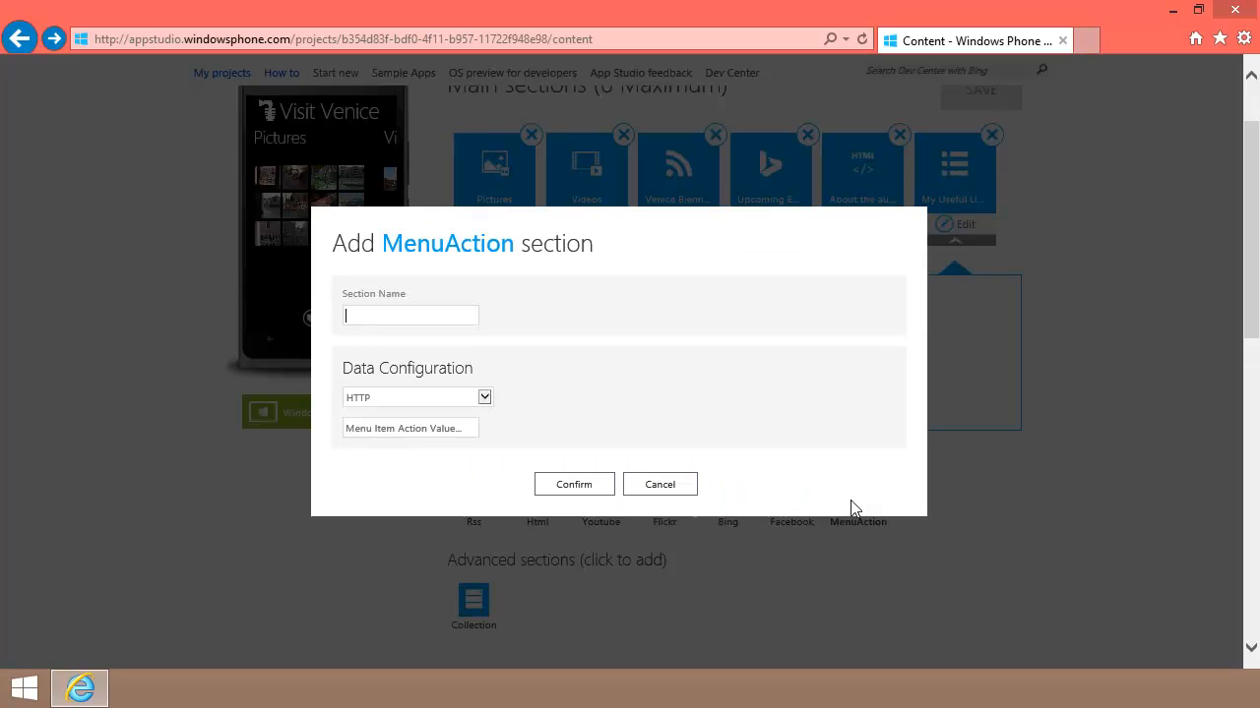
type("Venice Connected")
key("Tab")
key("Tab")
type("www")
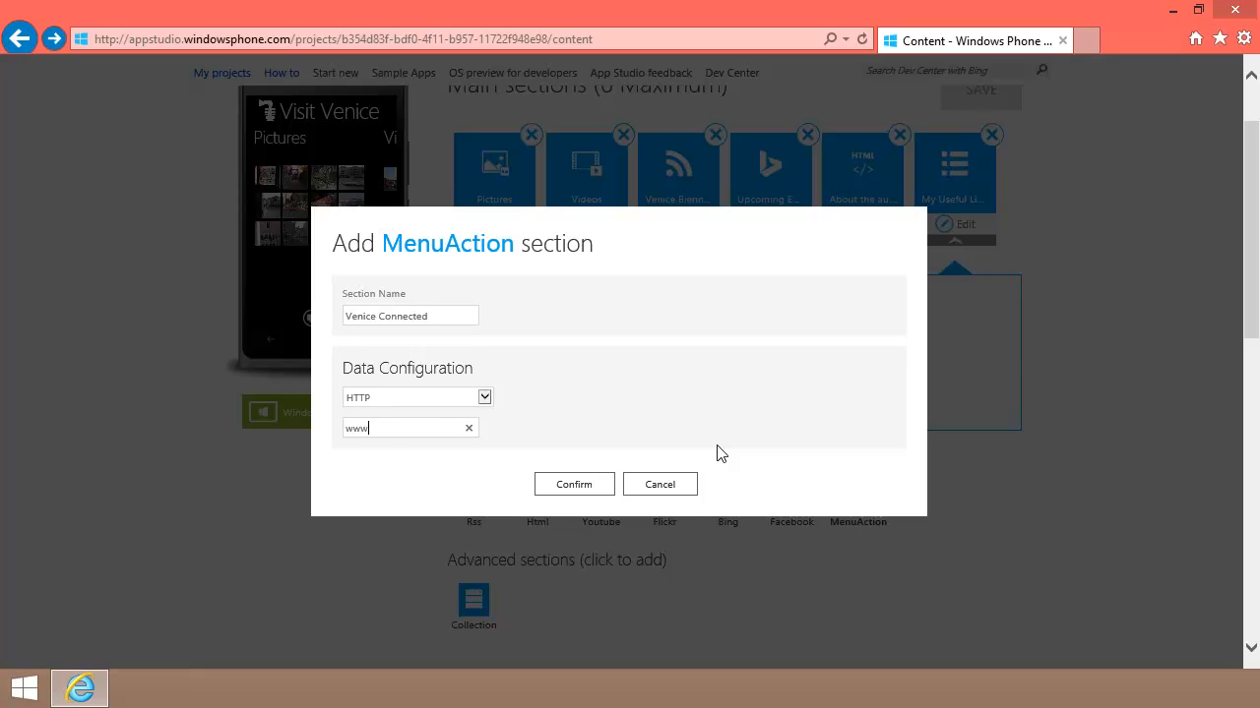
type(".veniceconnected.com")
left_click(574, 485)
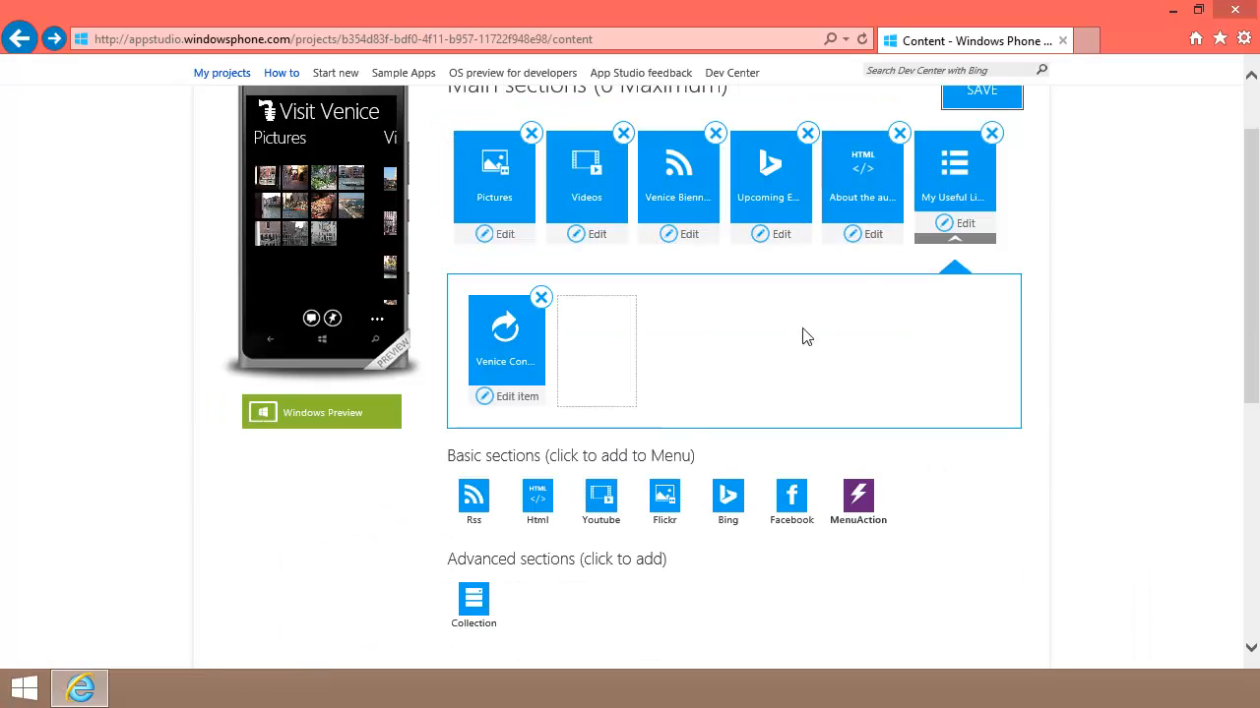
left_click(972, 99)
Step: Upload 1F6A2-Ship.160.Dark from this computer as Venice Connected's icon, then return to the sections list
left_click(521, 399)
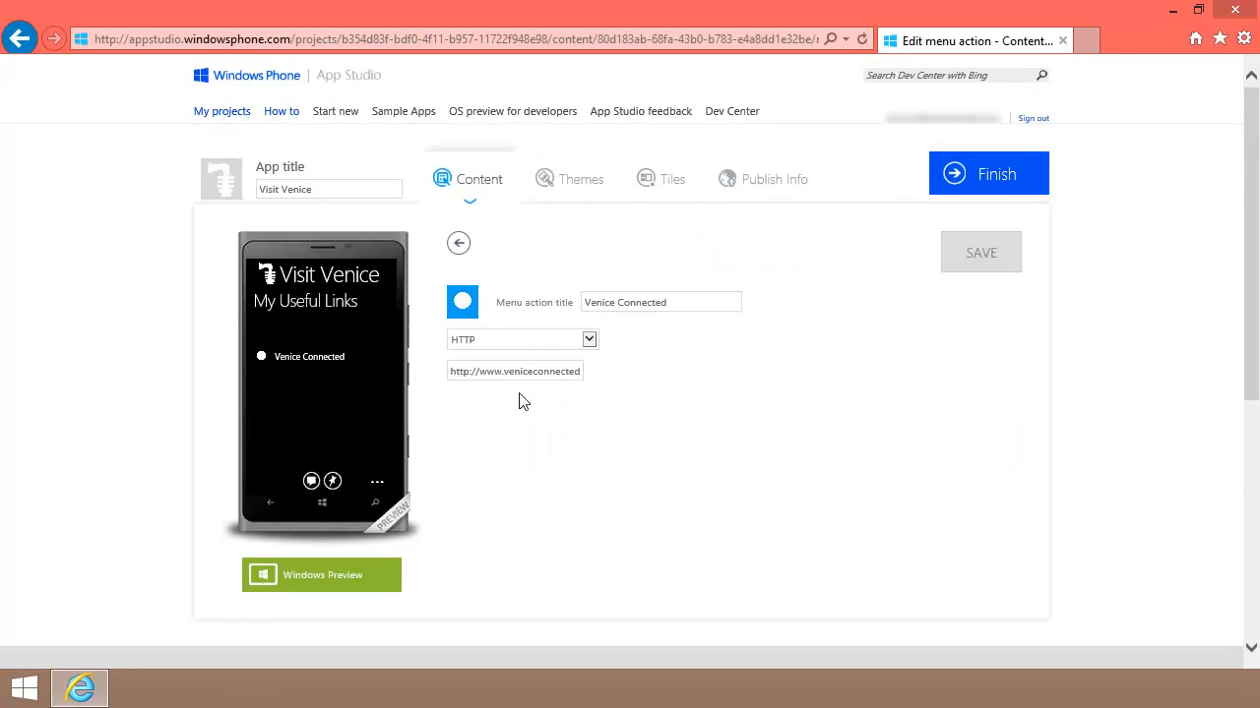
left_click(462, 304)
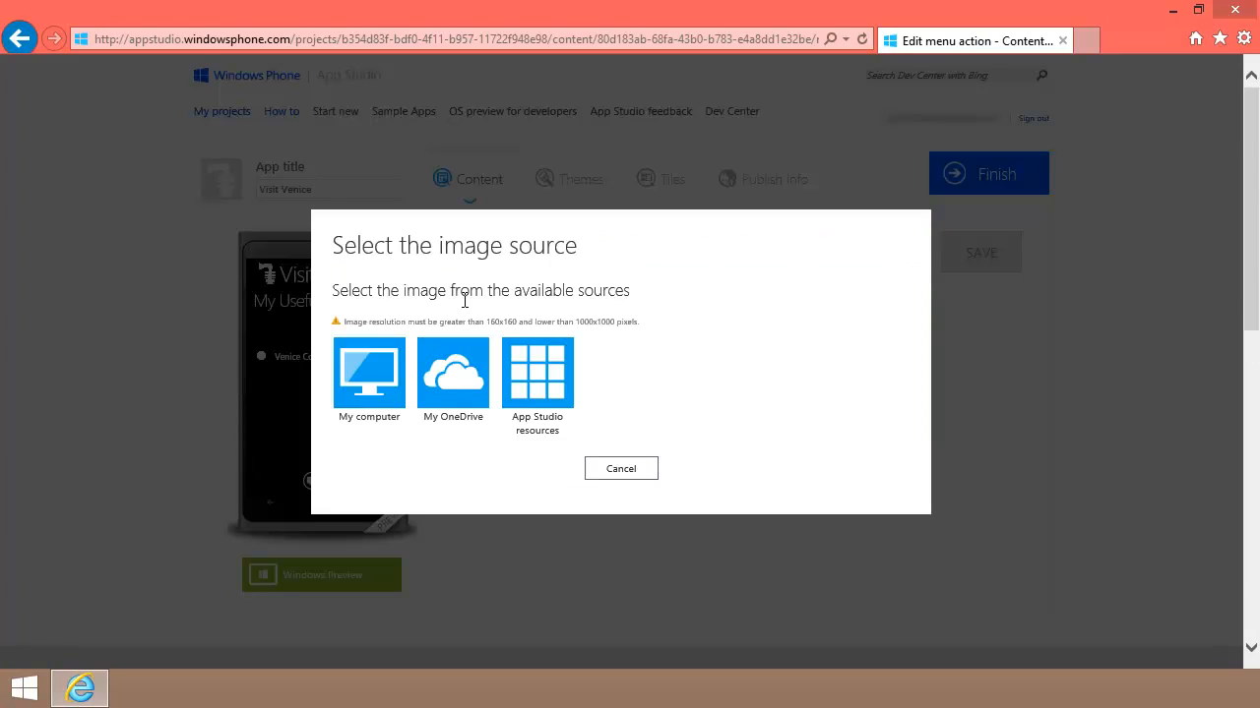
left_click(377, 368)
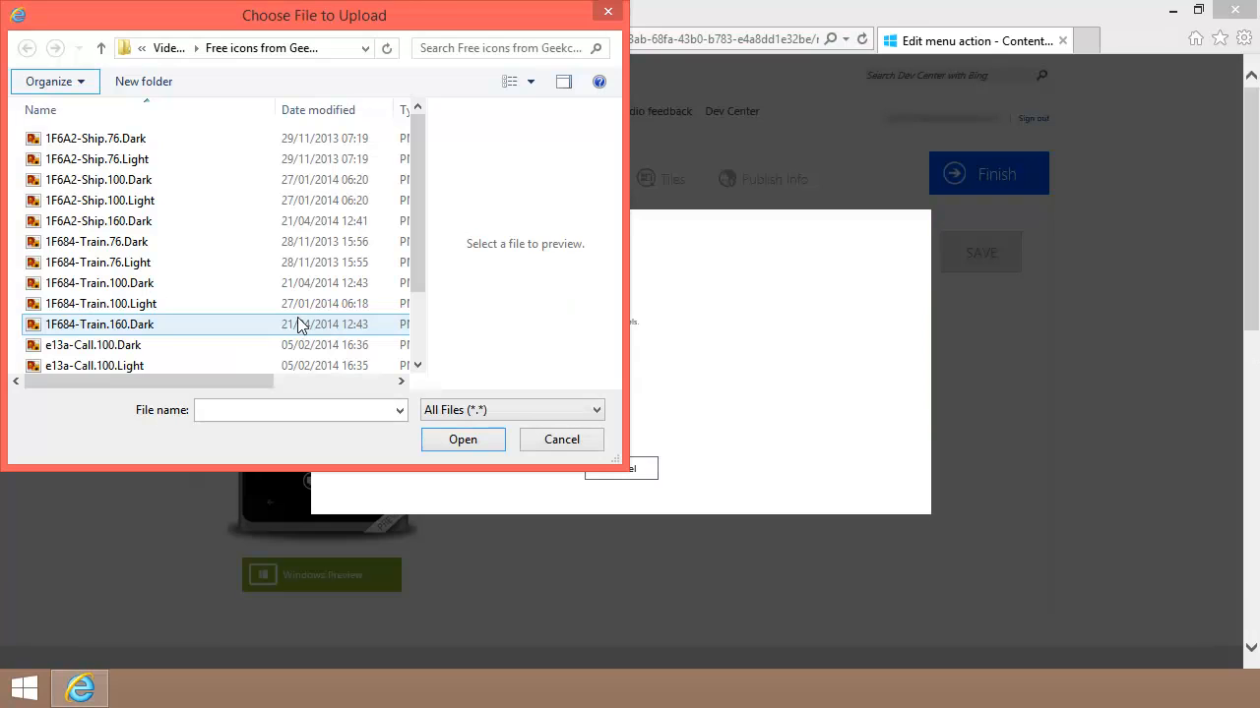
left_click(143, 221)
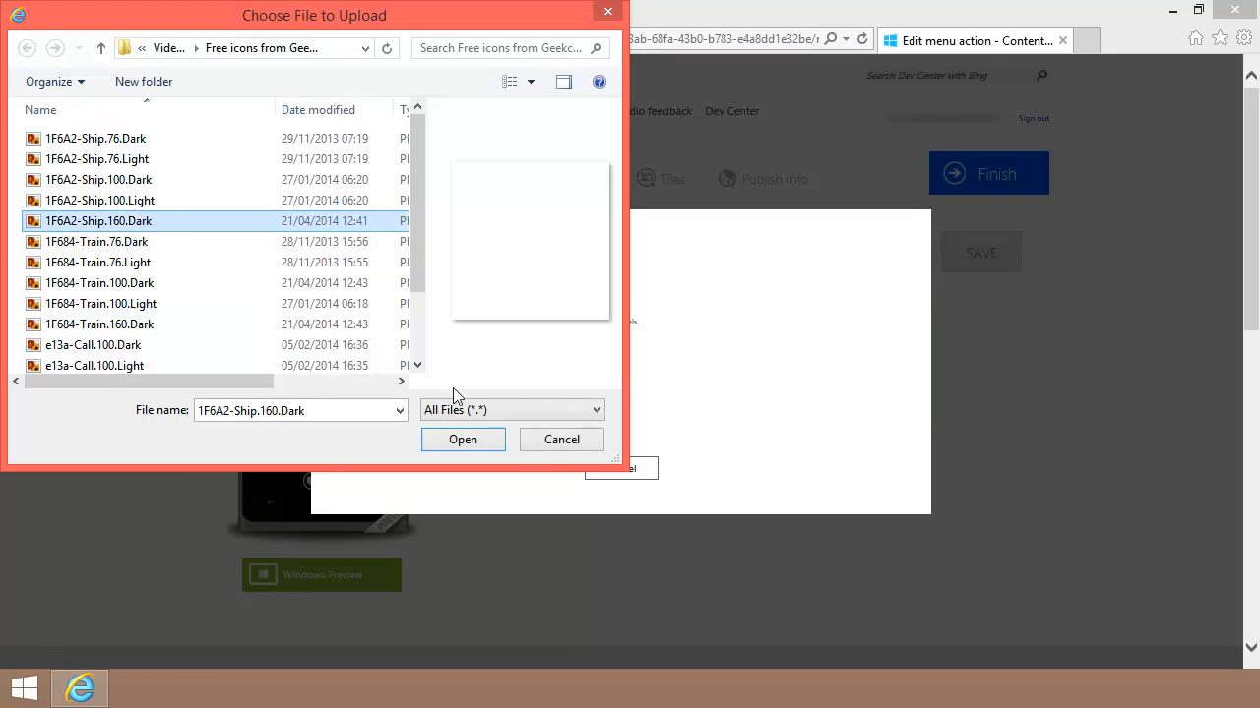
left_click(462, 441)
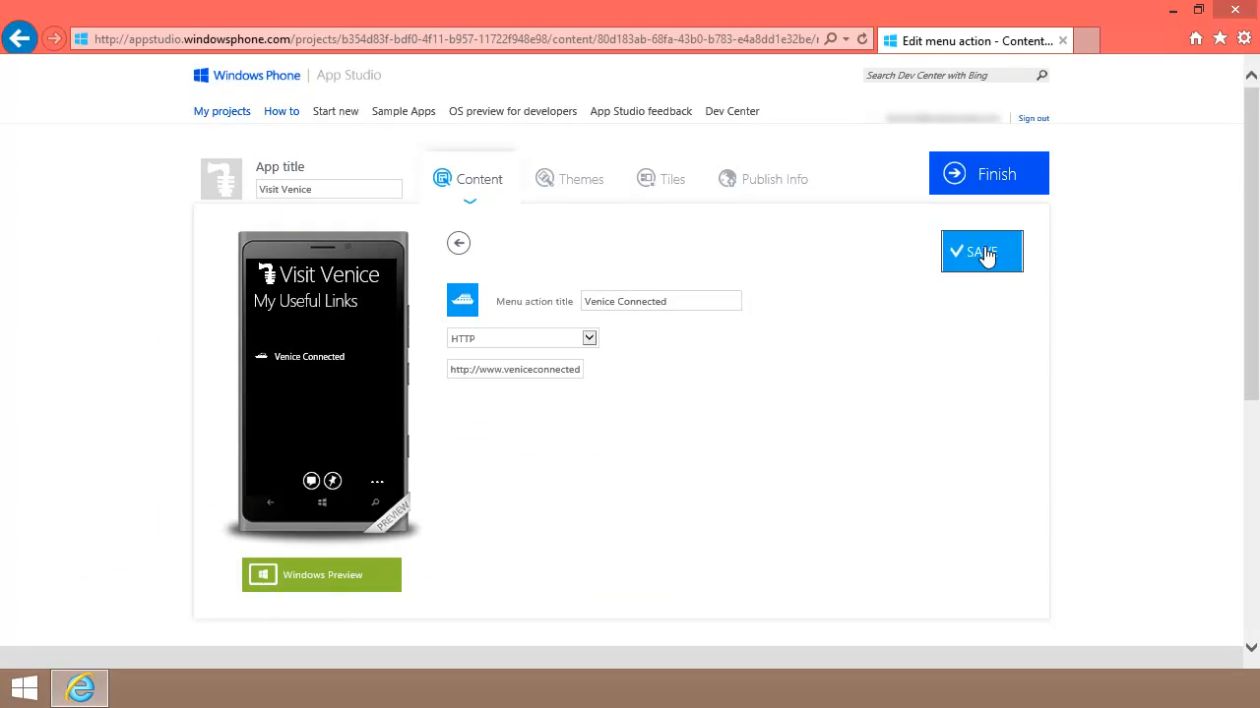
left_click(459, 245)
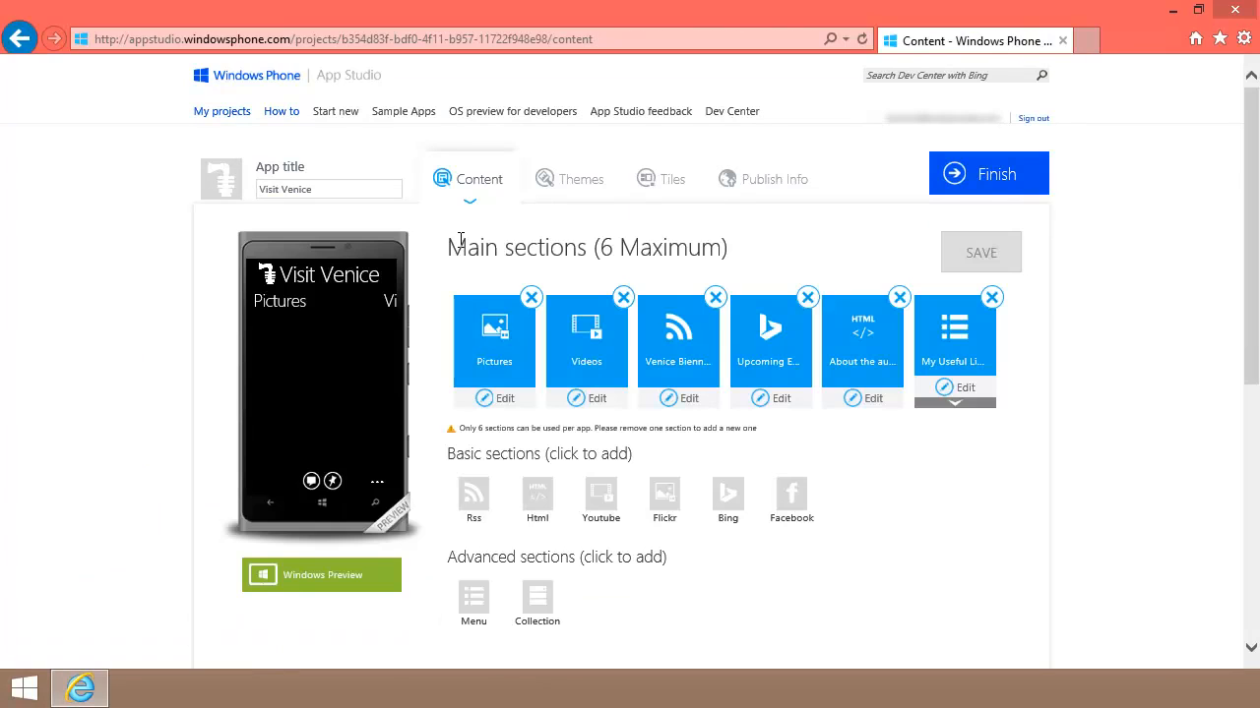
Step: Add a 'Rail Europe' Call Phone item with its phone number to My Useful Links and save
left_click(951, 406)
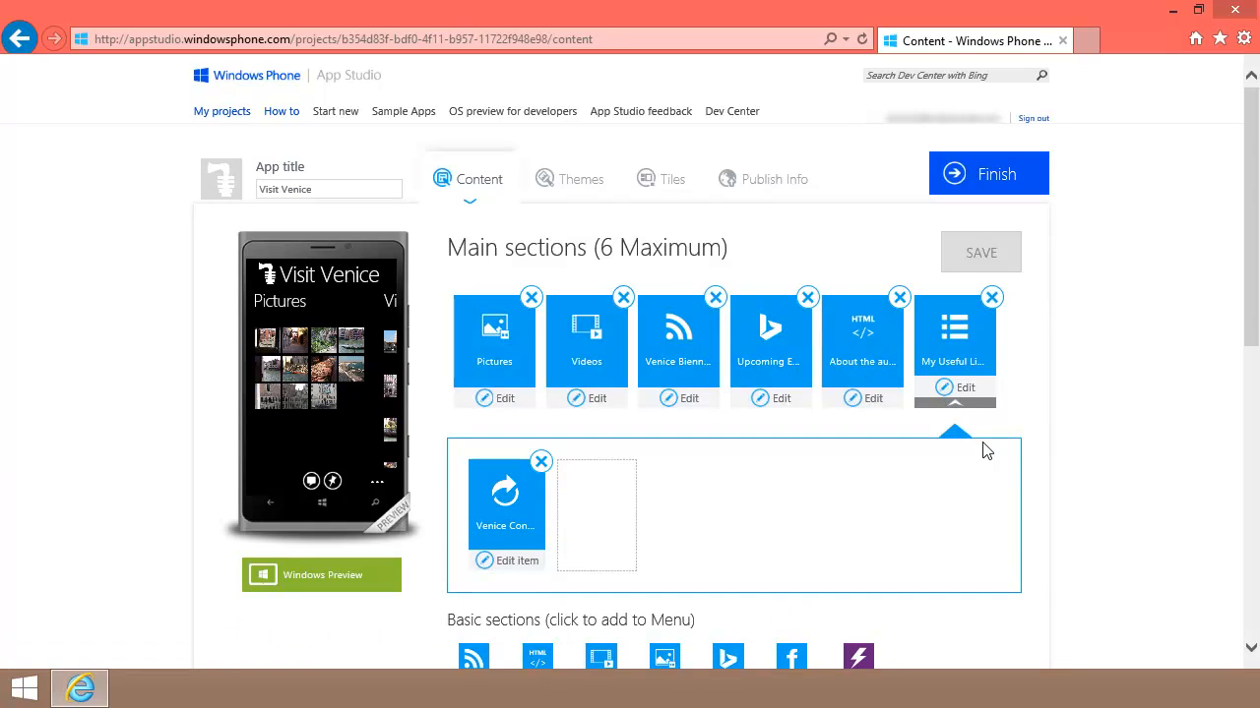
scroll(987, 450, "down", 2)
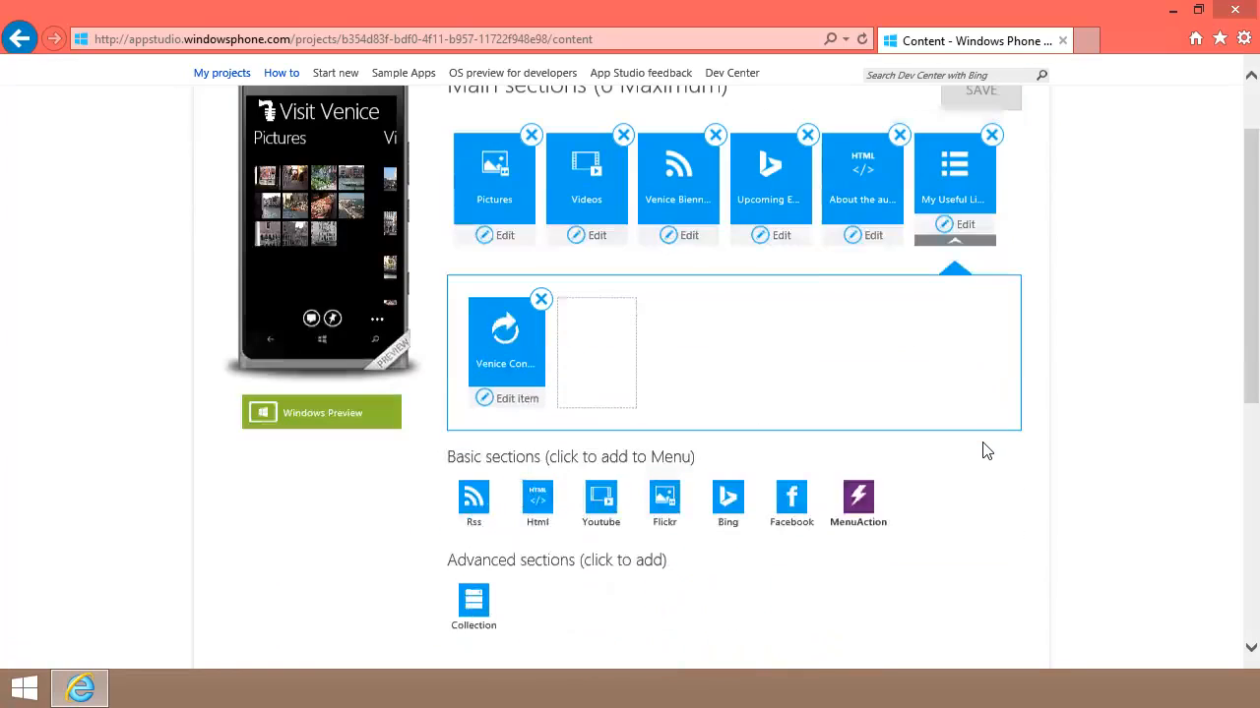
left_click(854, 497)
type("Rail")
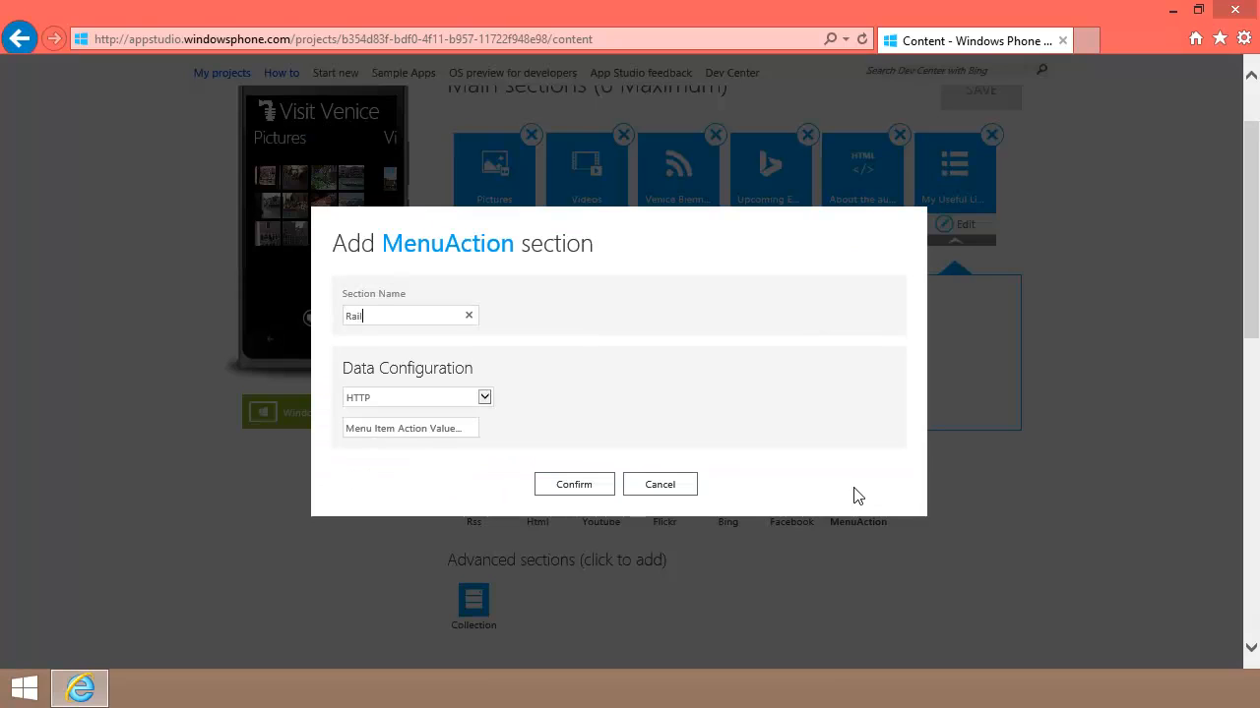
type(" Europe")
left_click(484, 398)
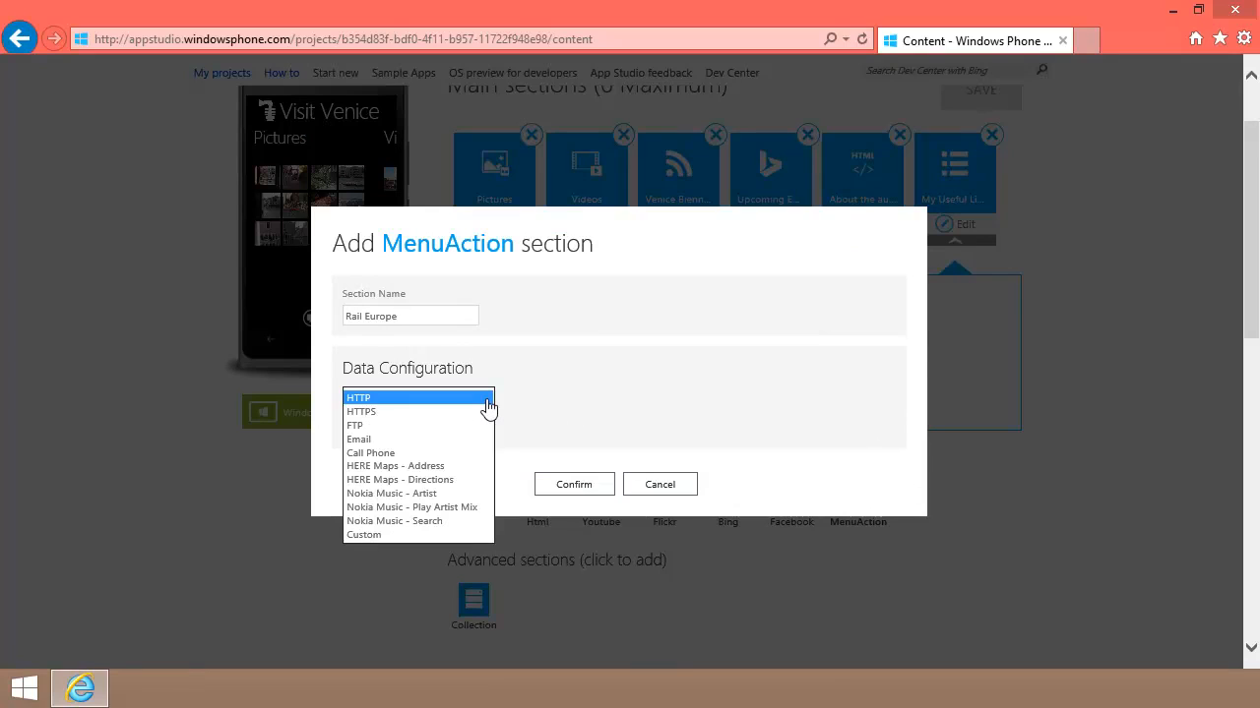
left_click(424, 448)
left_click(424, 428)
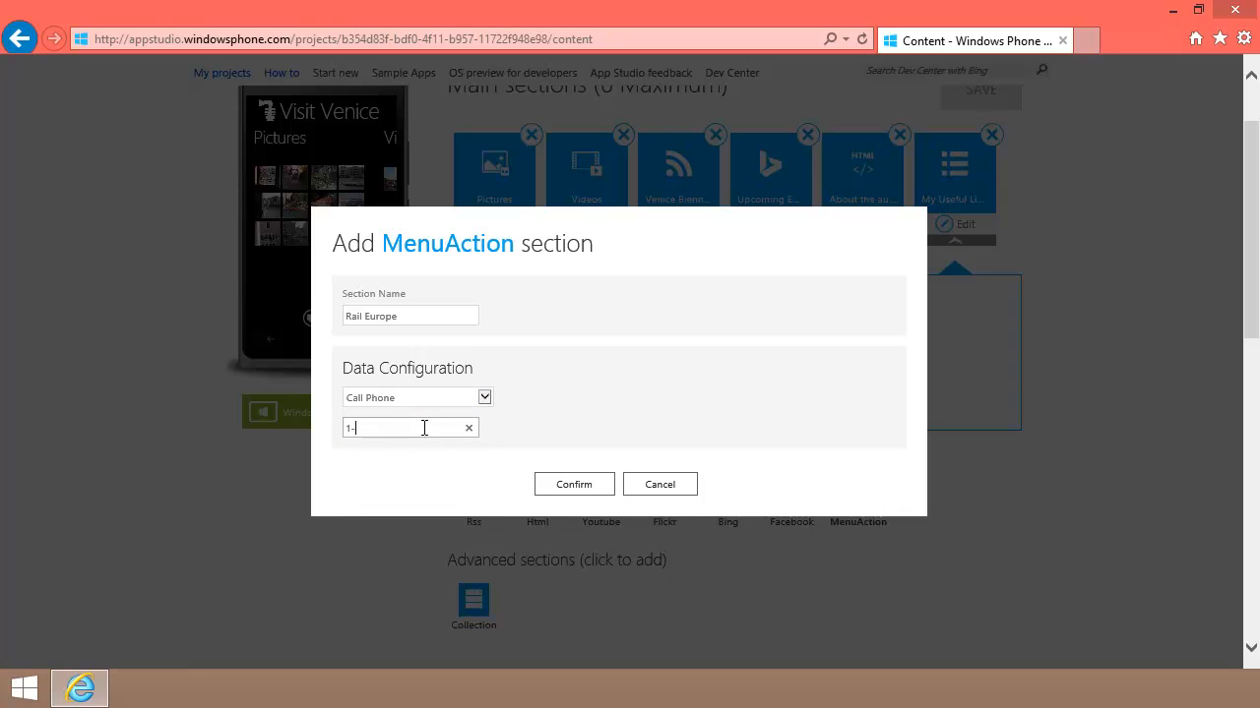
left_click(566, 484)
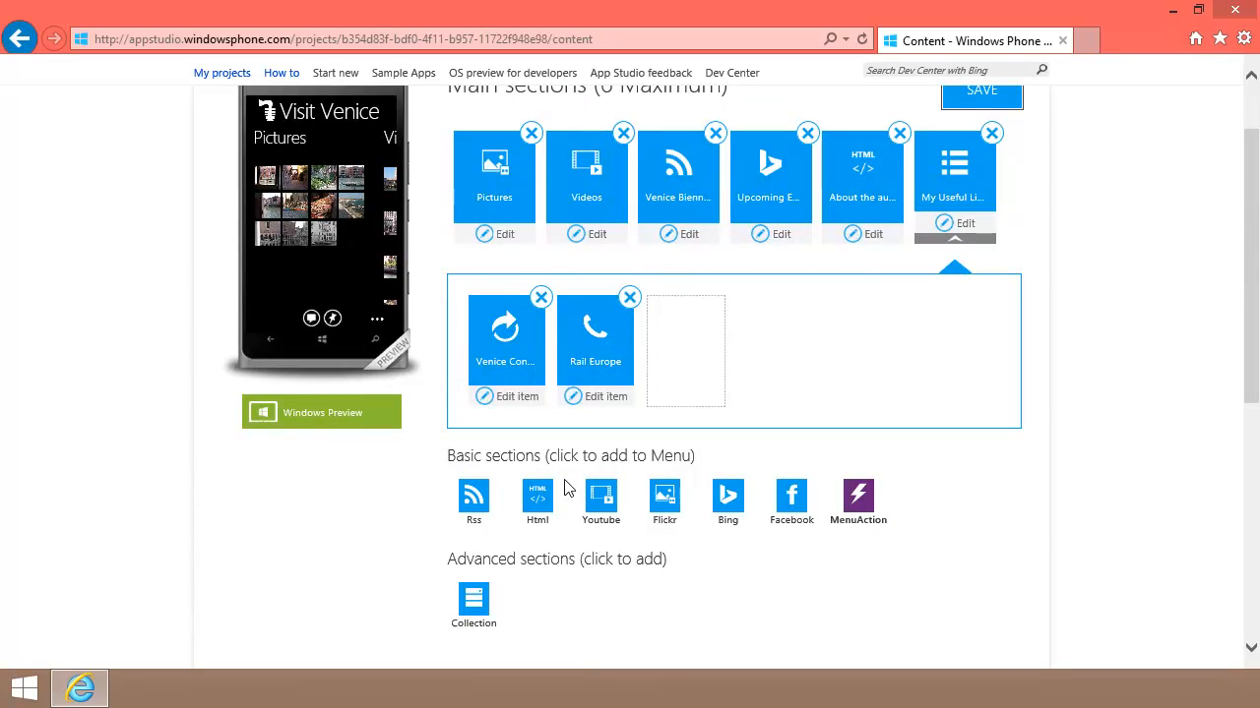
left_click(972, 103)
left_click(605, 399)
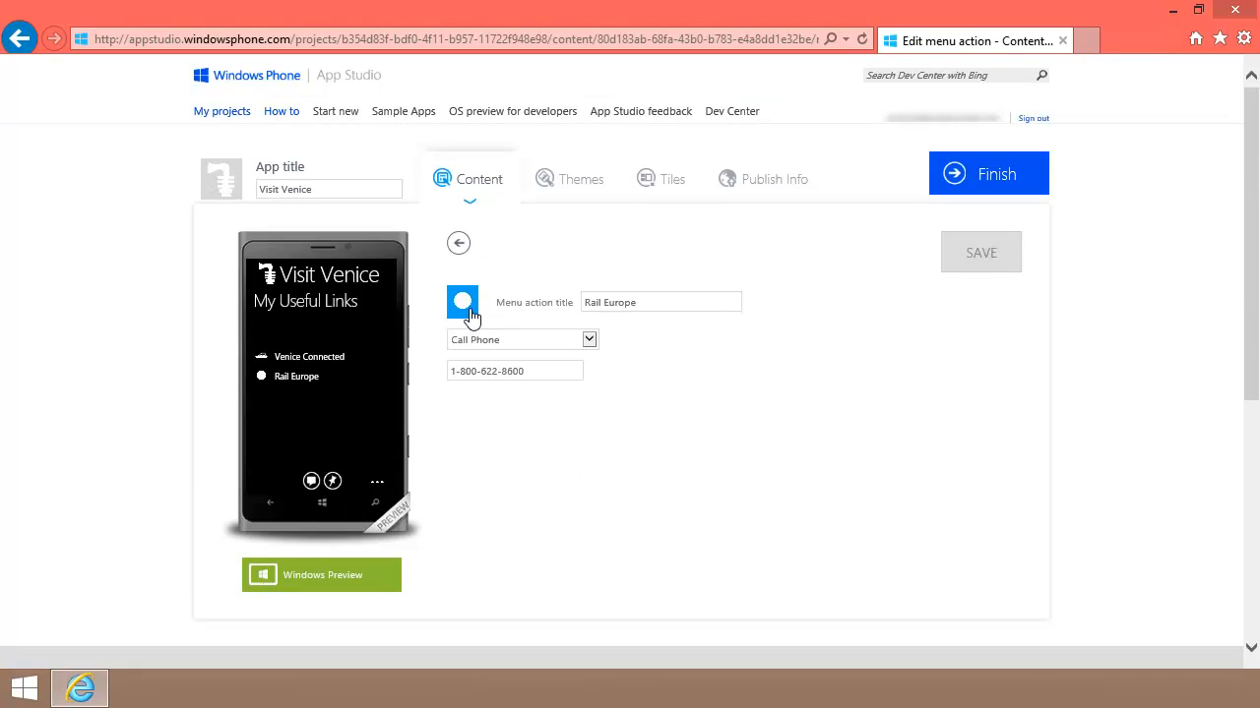
Step: Upload 1F684-Train.160.Dark as Rail Europe's icon, save, and return to the main sections
left_click(463, 303)
left_click(380, 366)
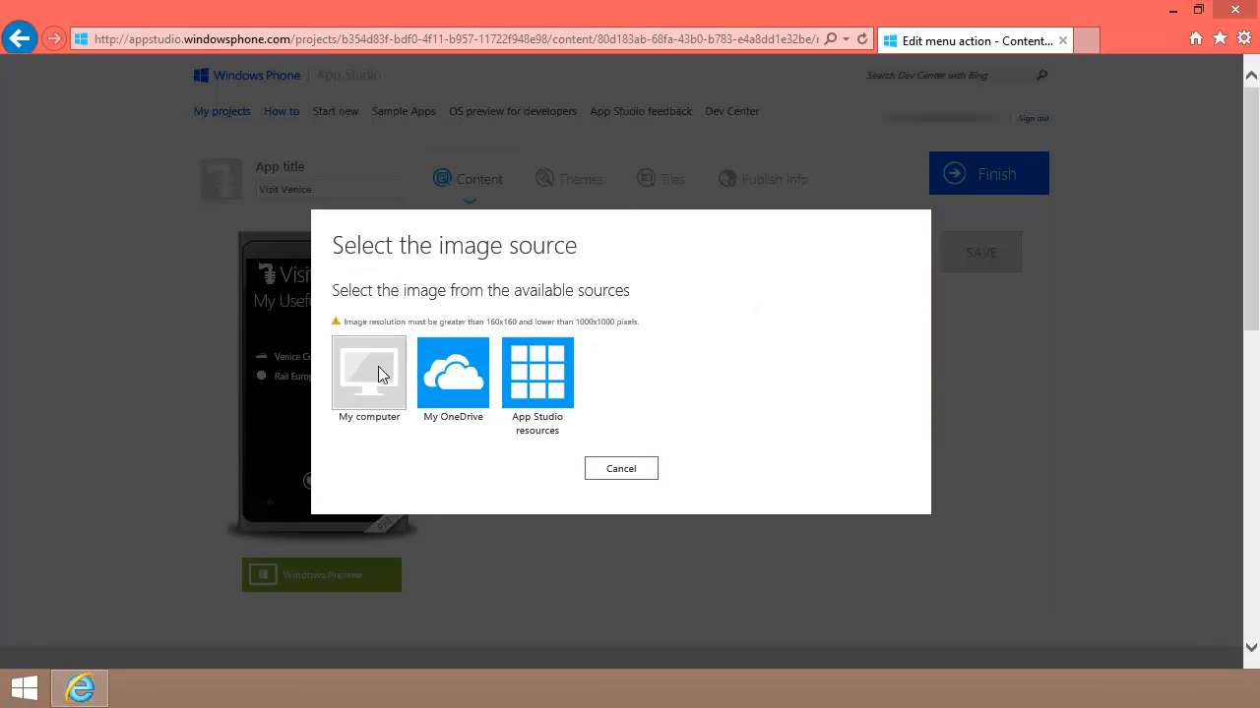
left_click(177, 331)
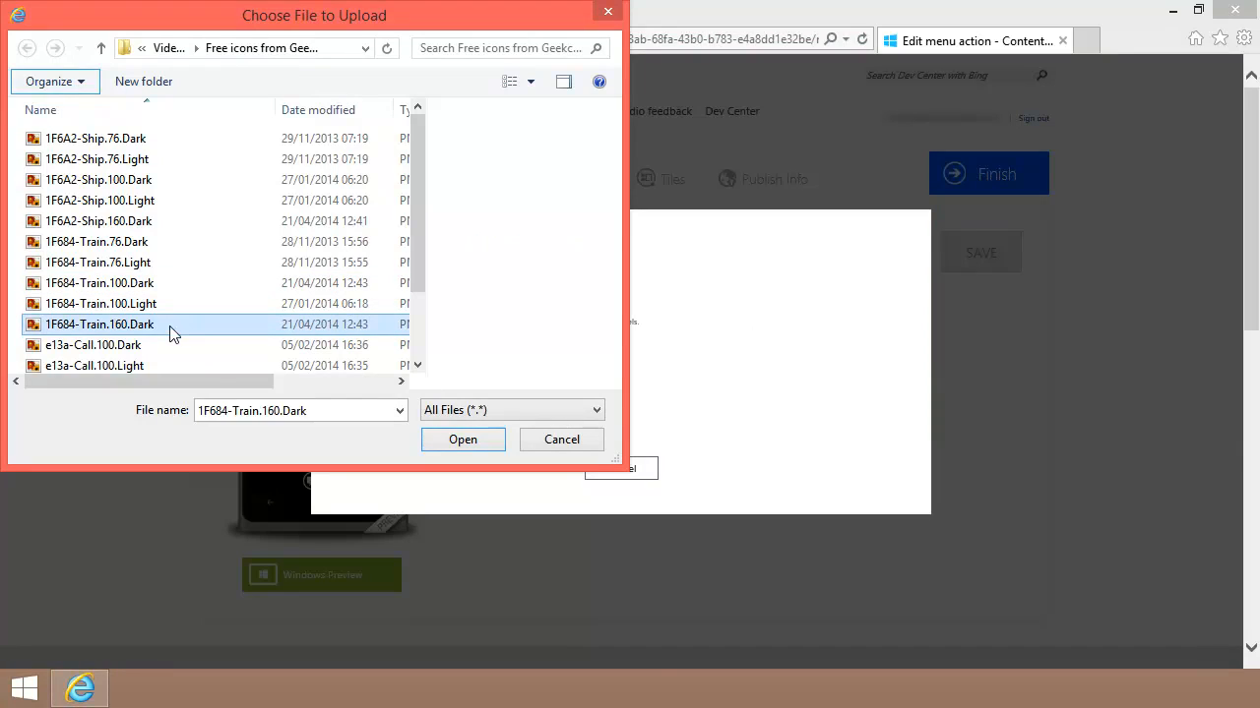
left_click(464, 441)
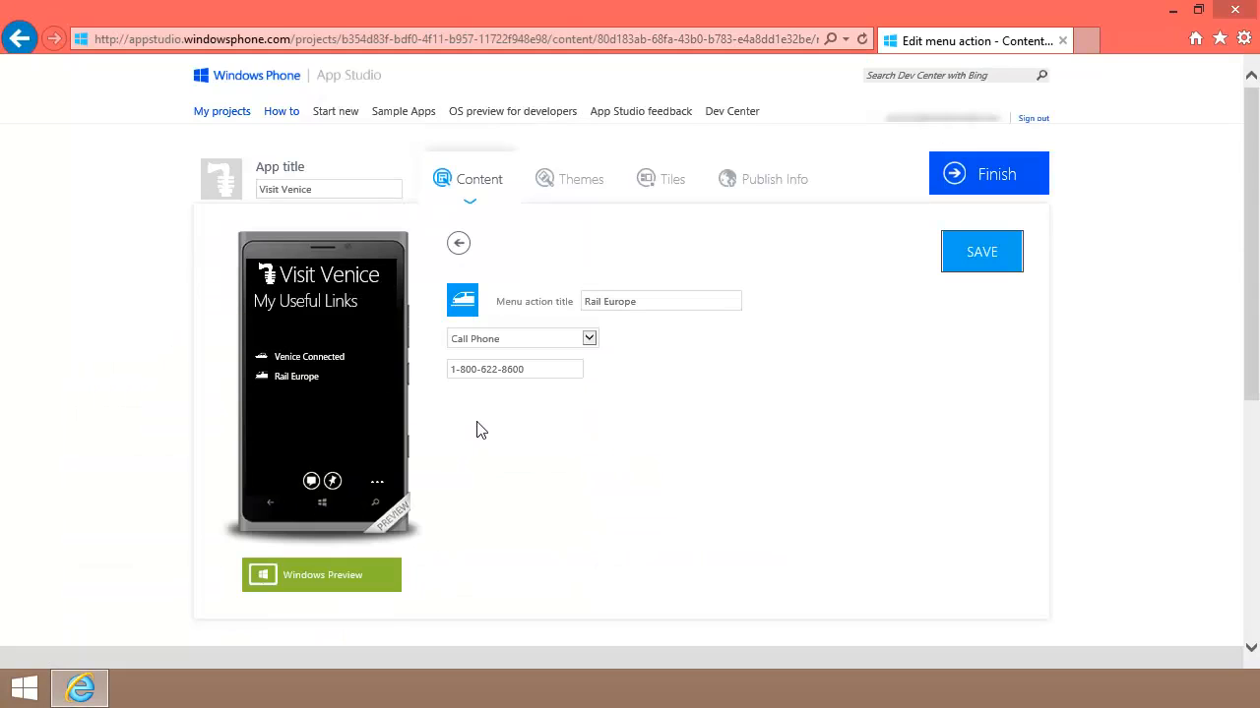
left_click(970, 254)
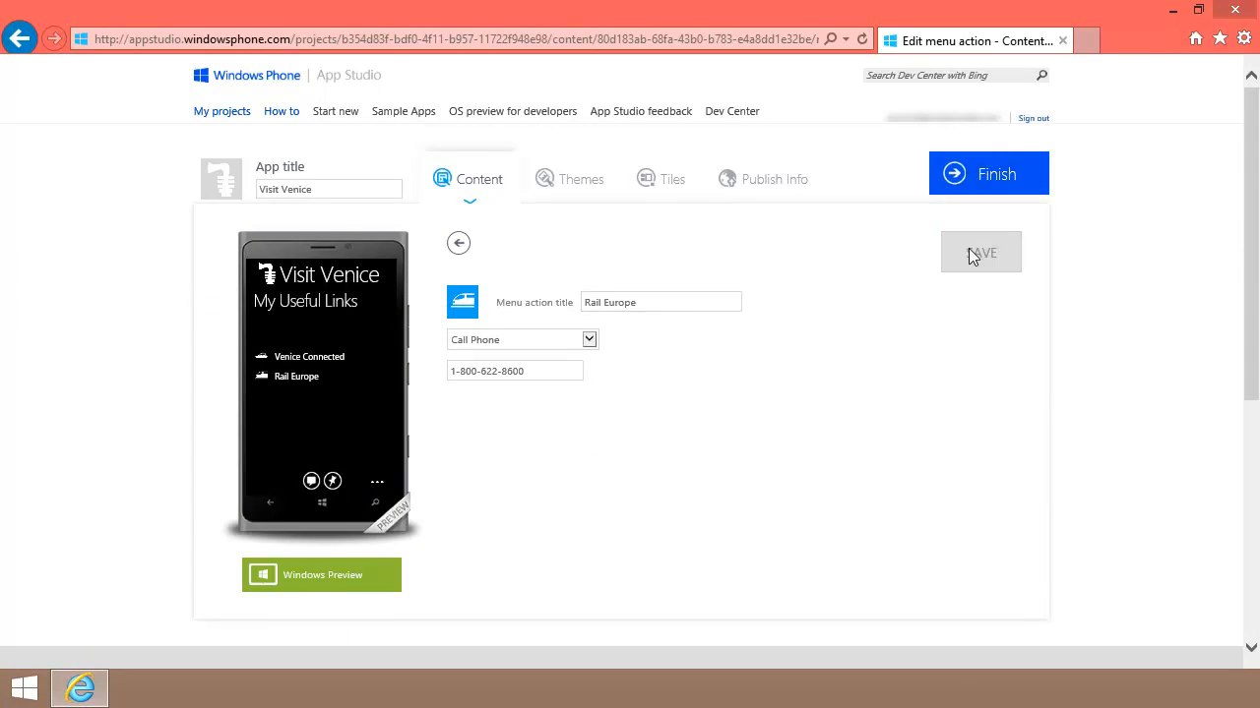
left_click(459, 246)
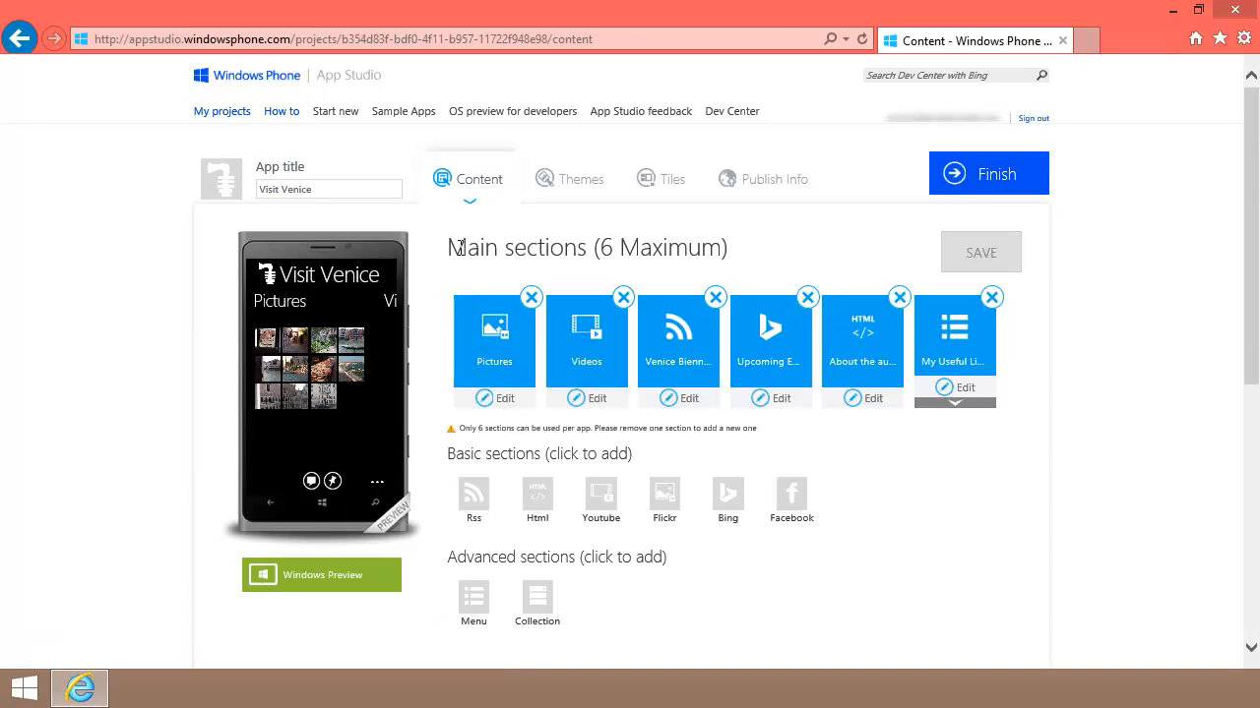
left_click(942, 404)
Step: Add an Email action item named for the contact, addressed to their e-mail, and save it
scroll(942, 414, "down", 2)
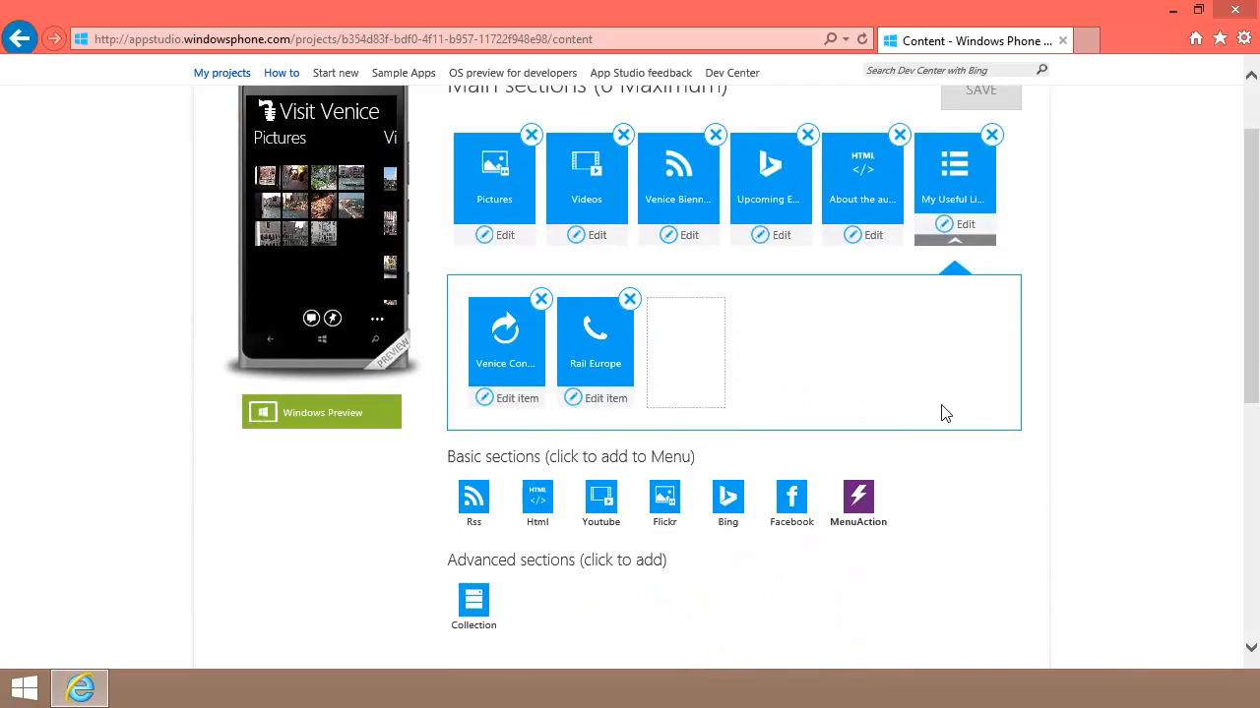
left_click(861, 507)
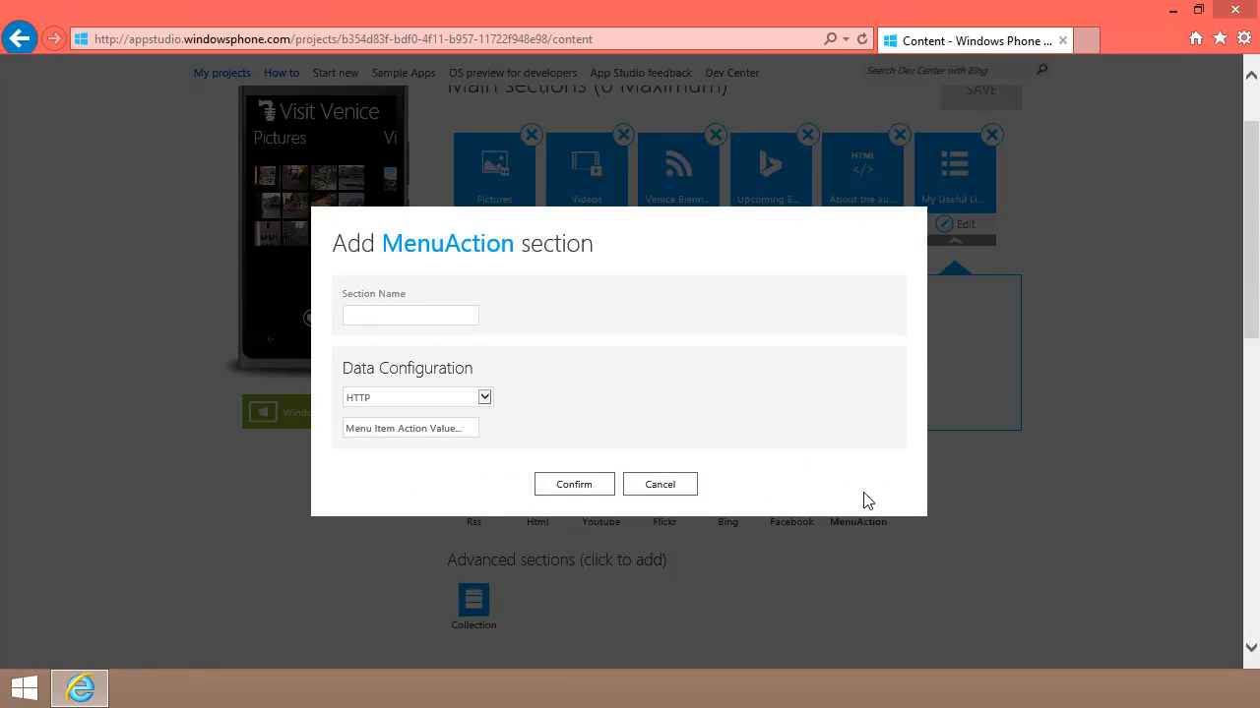
type("Email Jane")
key("Tab")
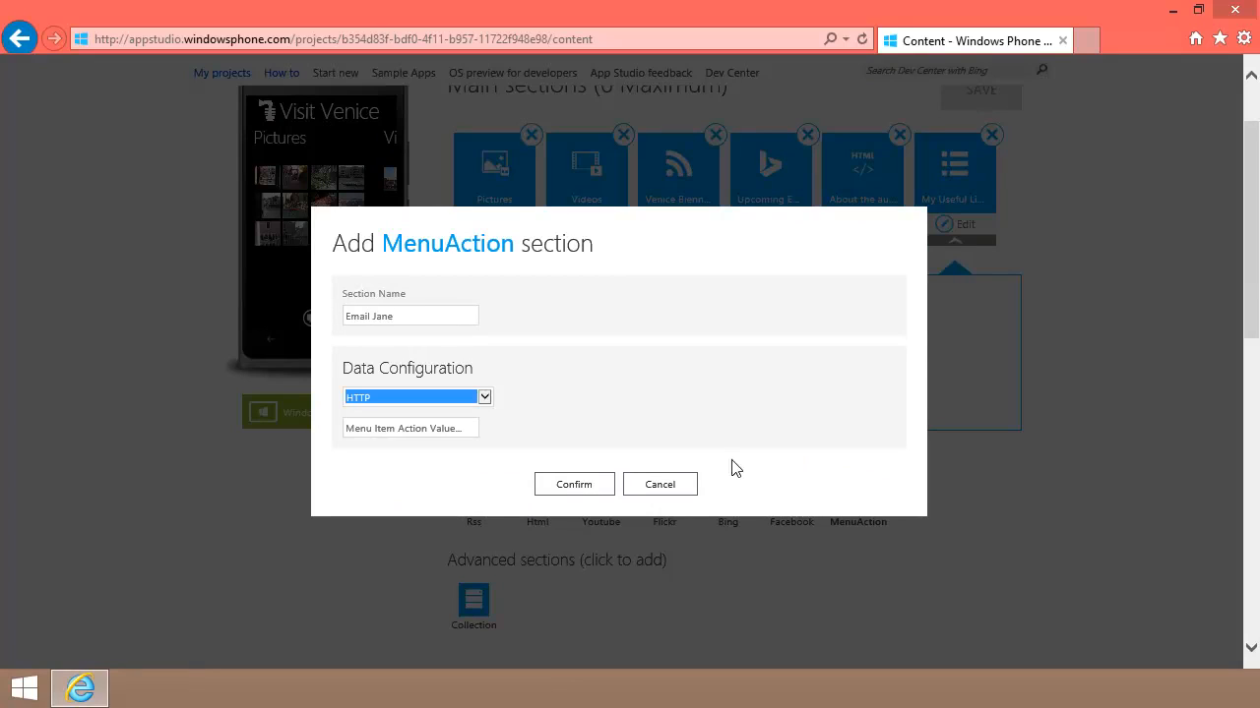
left_click(484, 403)
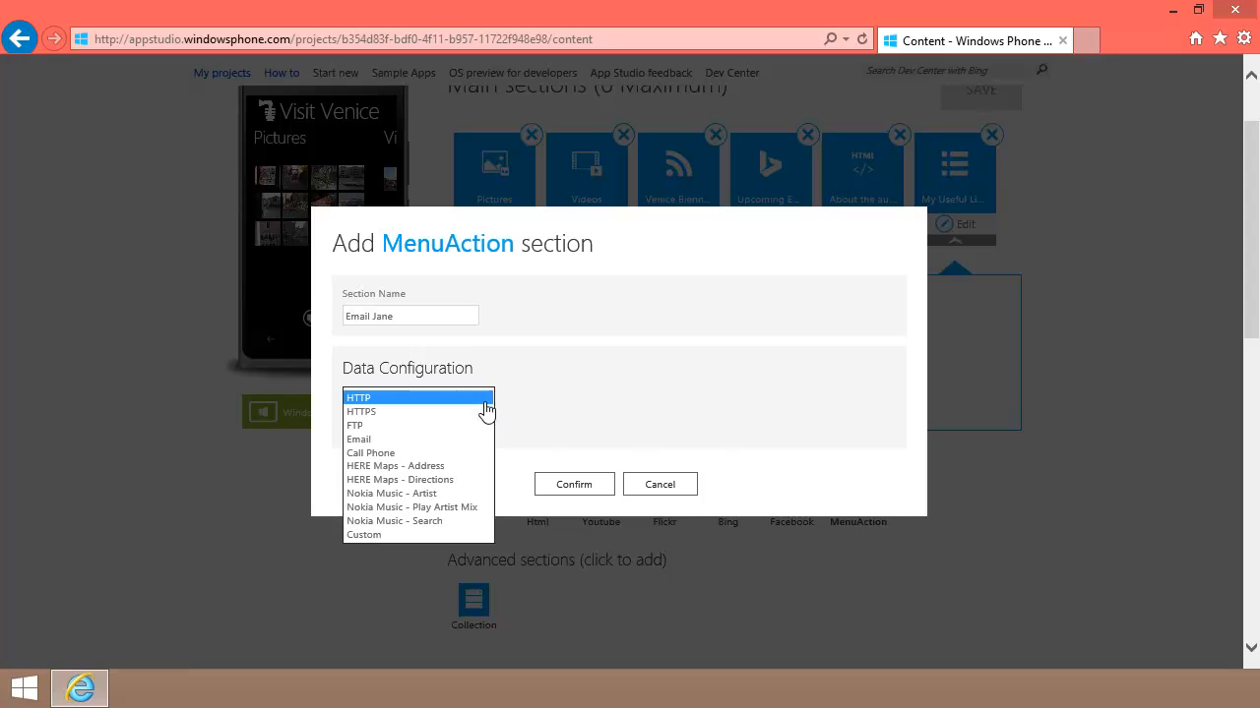
left_click(435, 442)
left_click(427, 430)
type("jane@contoso.com")
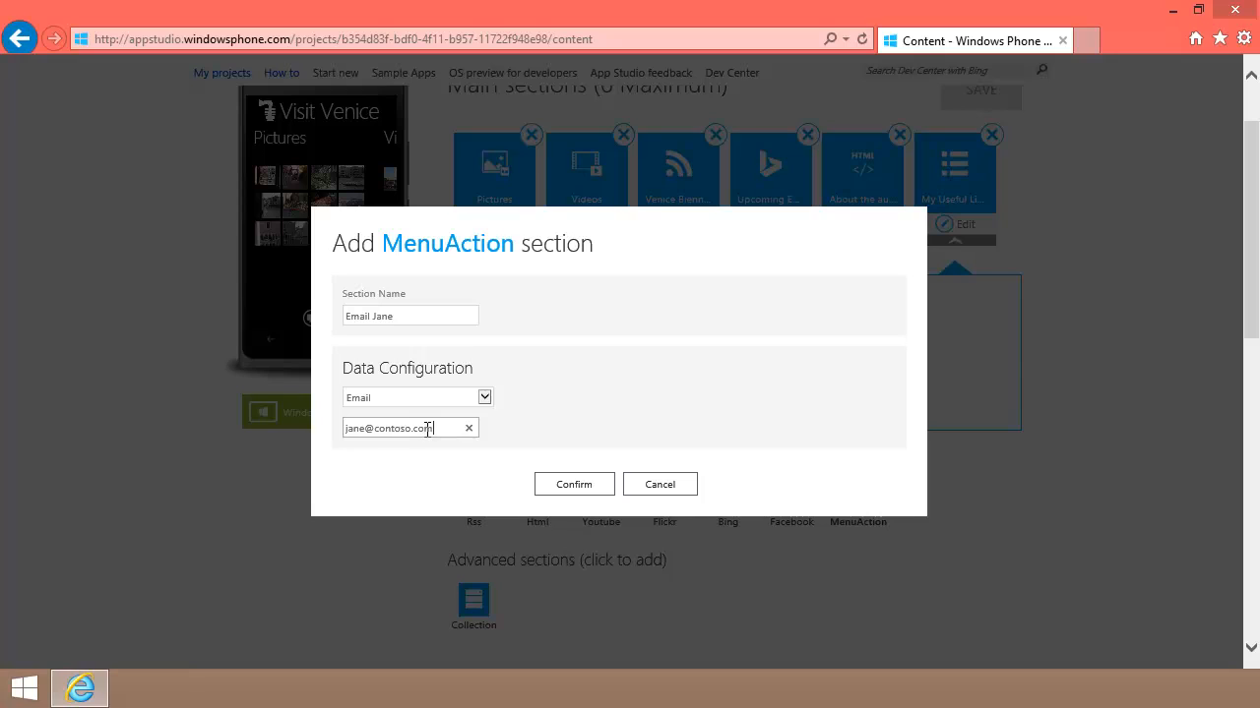
left_click(566, 485)
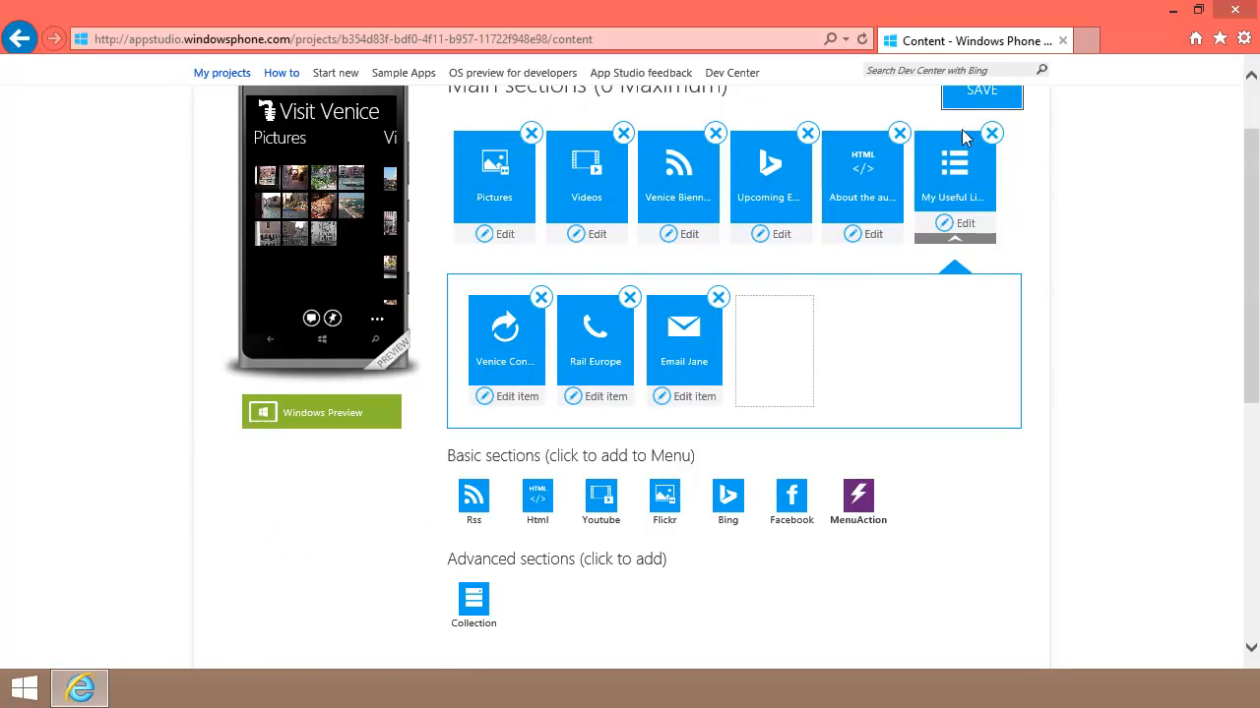
left_click(986, 103)
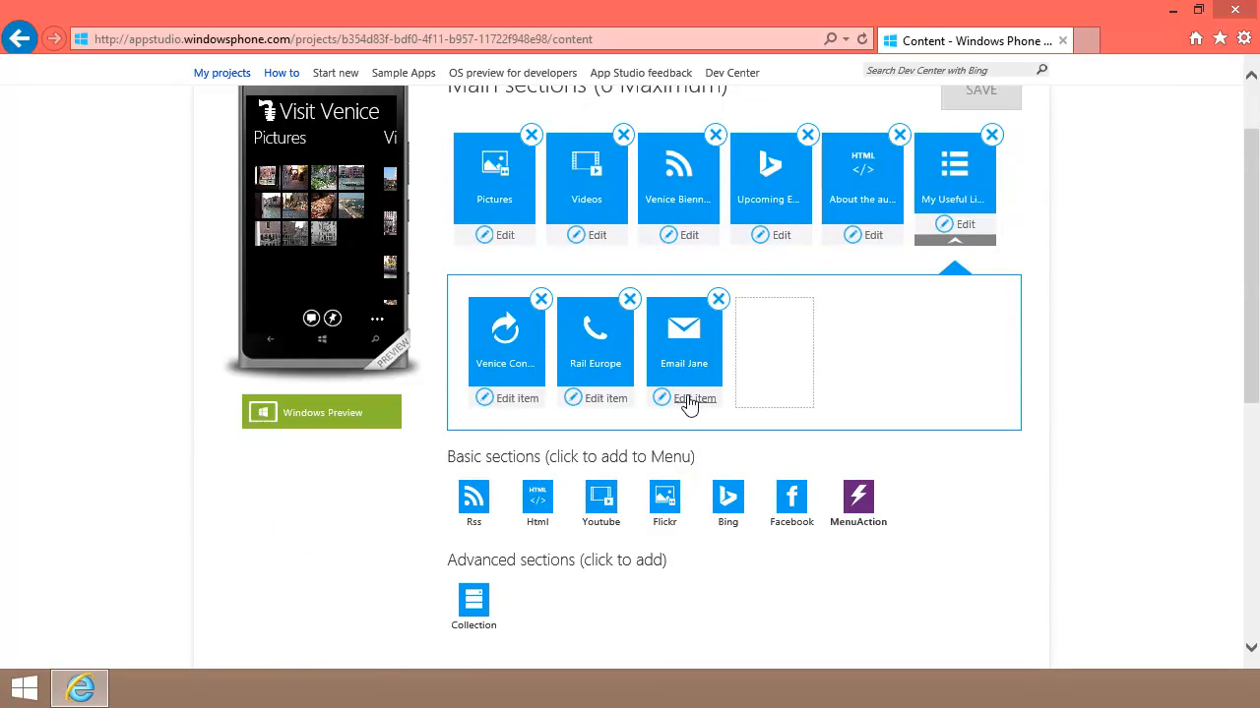
left_click(690, 398)
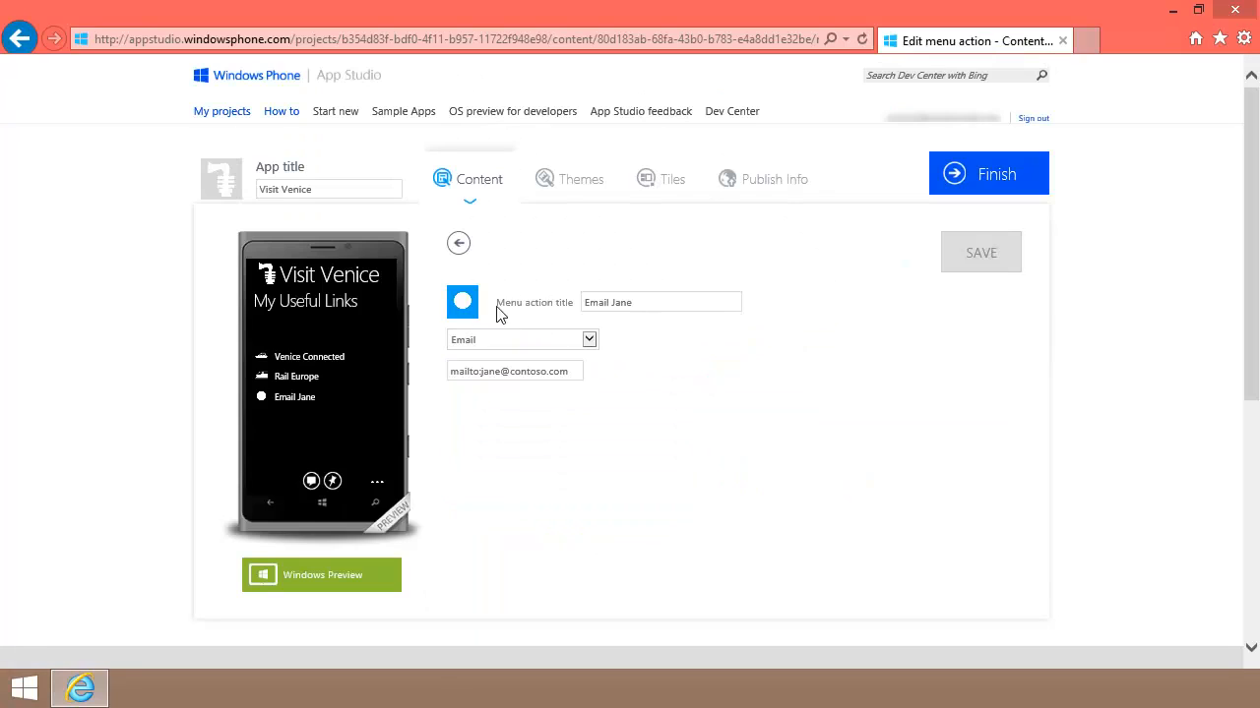
Step: Upload e119-Mail.160.Dark as the email item's icon and go back to the main sections
left_click(462, 304)
left_click(379, 364)
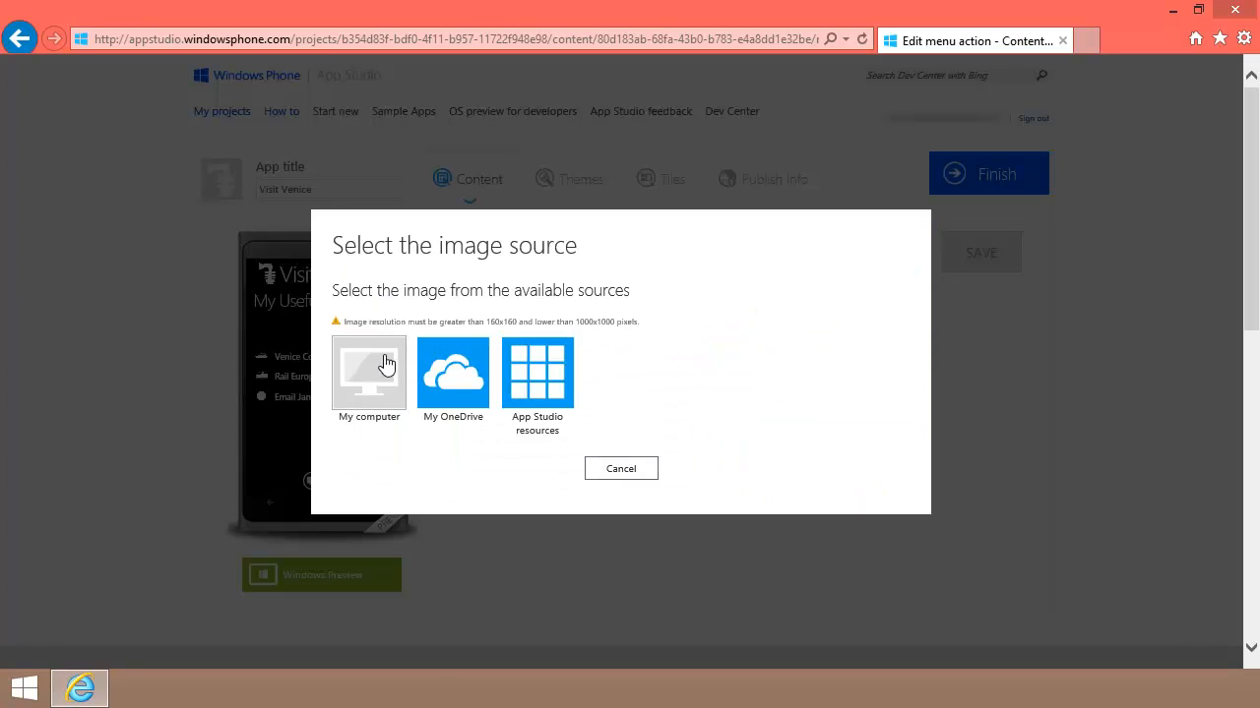
left_click_drag(416, 253, 415, 323)
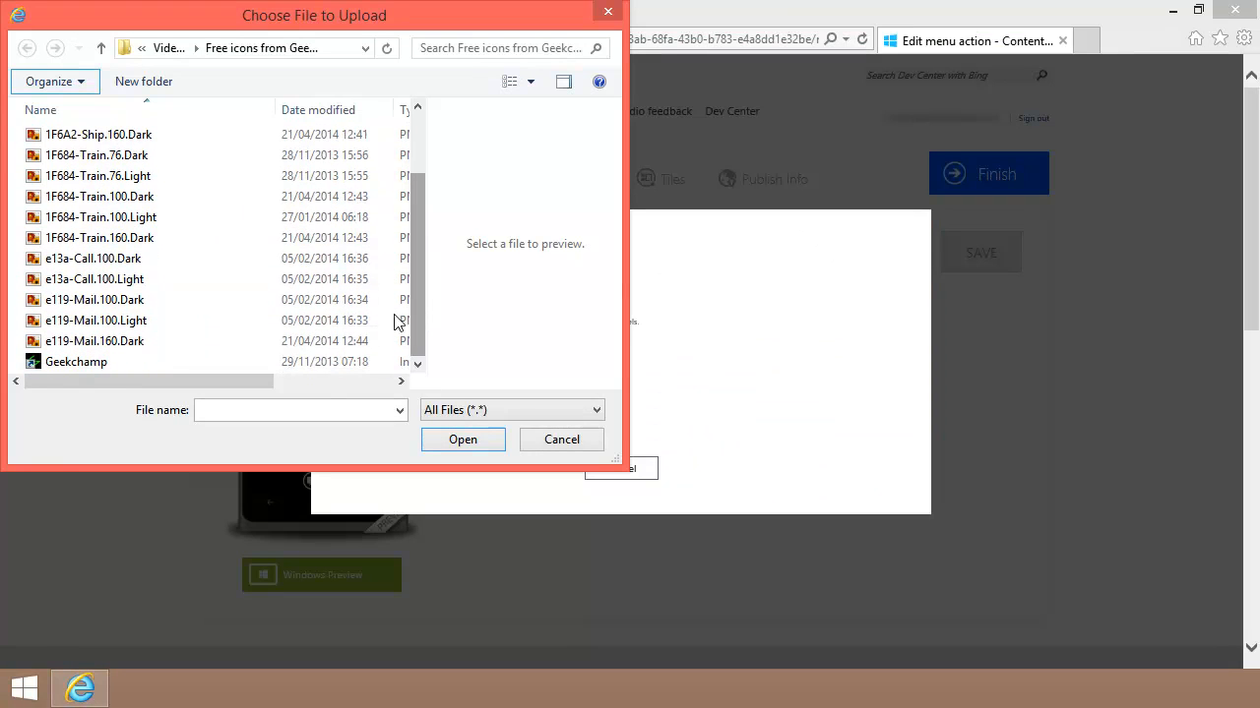
left_click(194, 344)
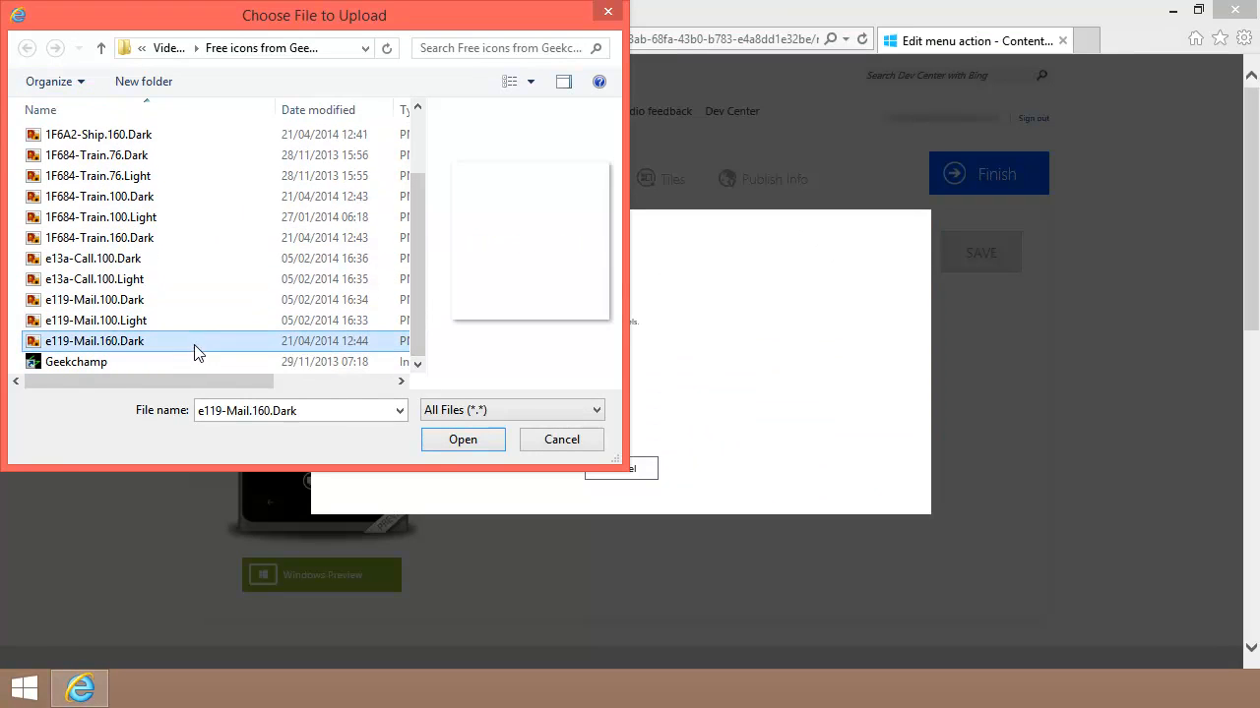
left_click(456, 442)
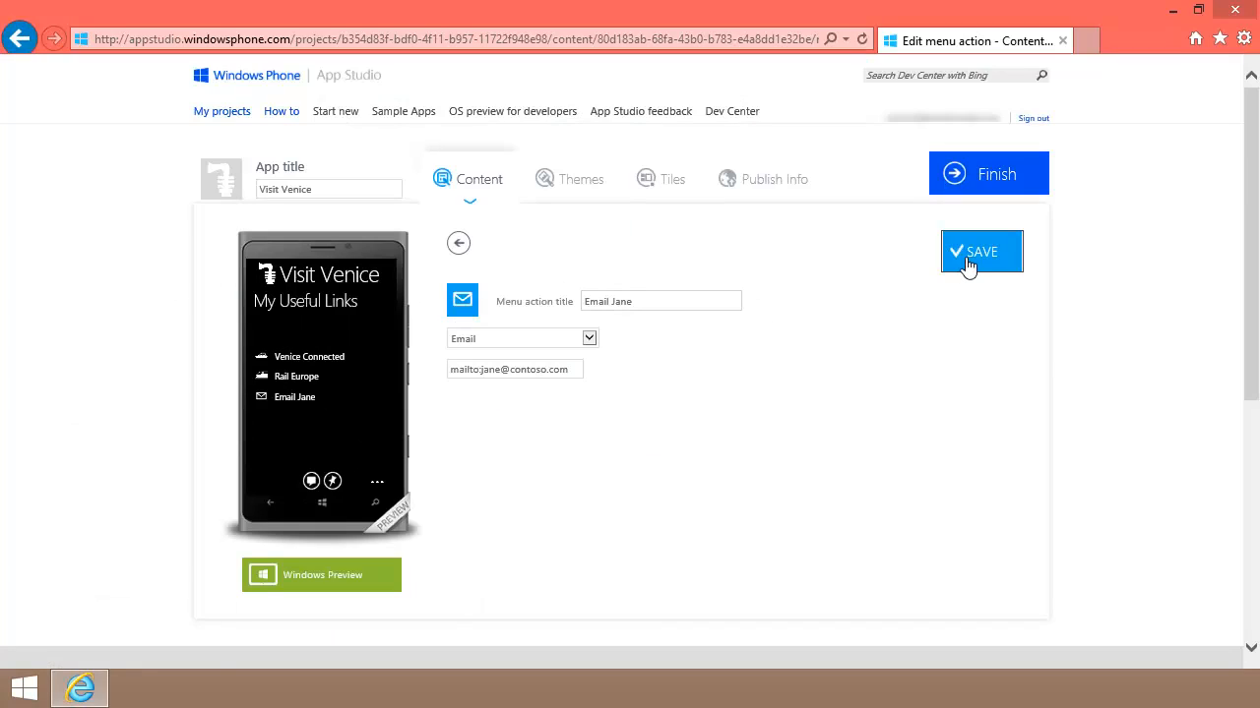
left_click(458, 242)
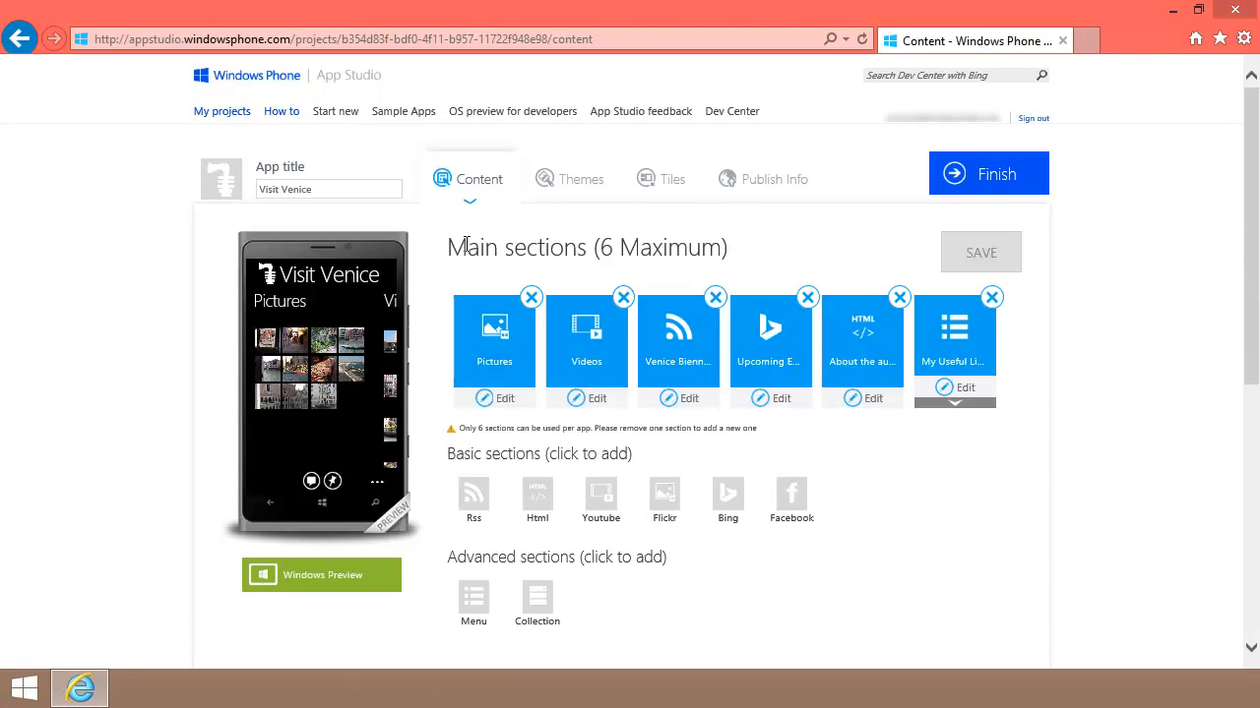
left_click(960, 404)
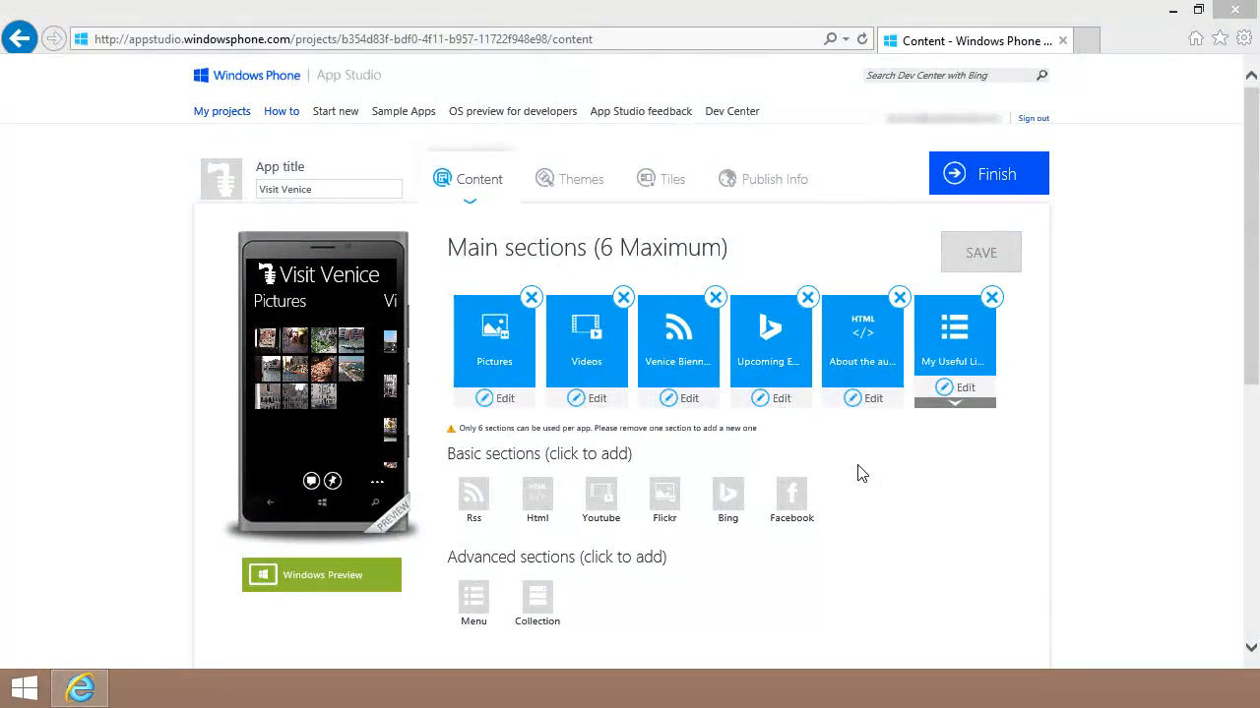
Step: Delete the Videos tile from the main sections and confirm
left_click(623, 300)
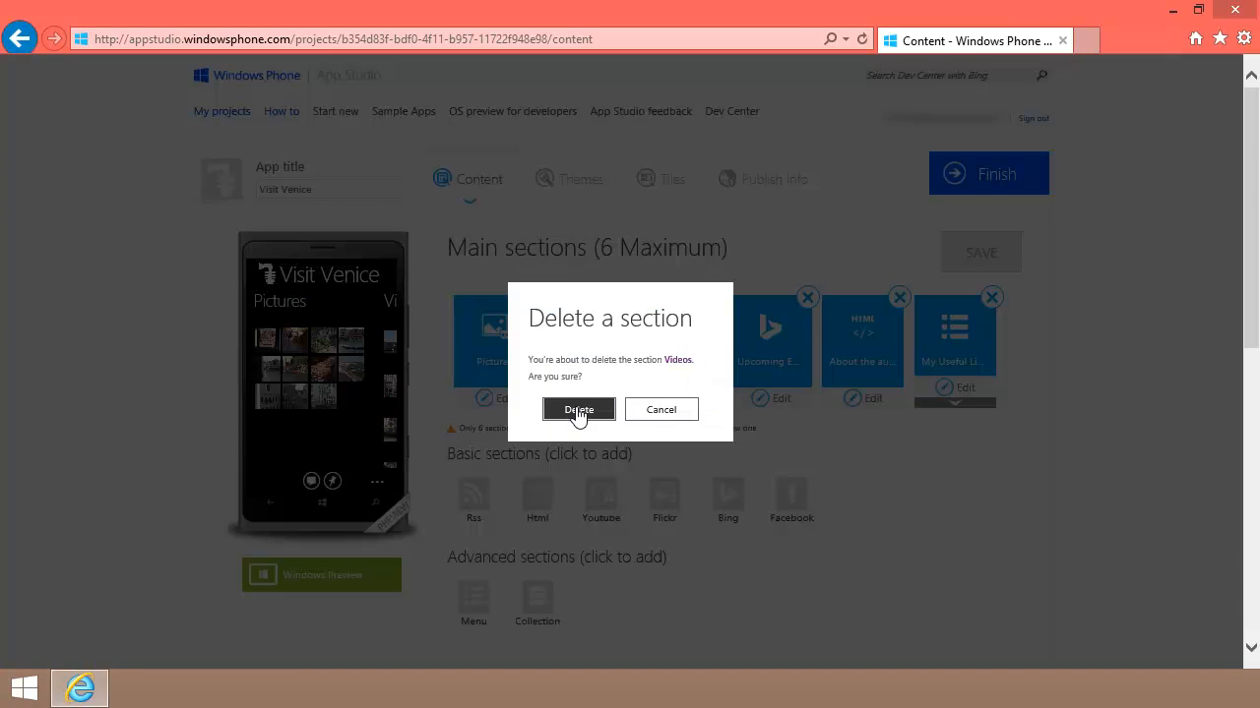
left_click(579, 410)
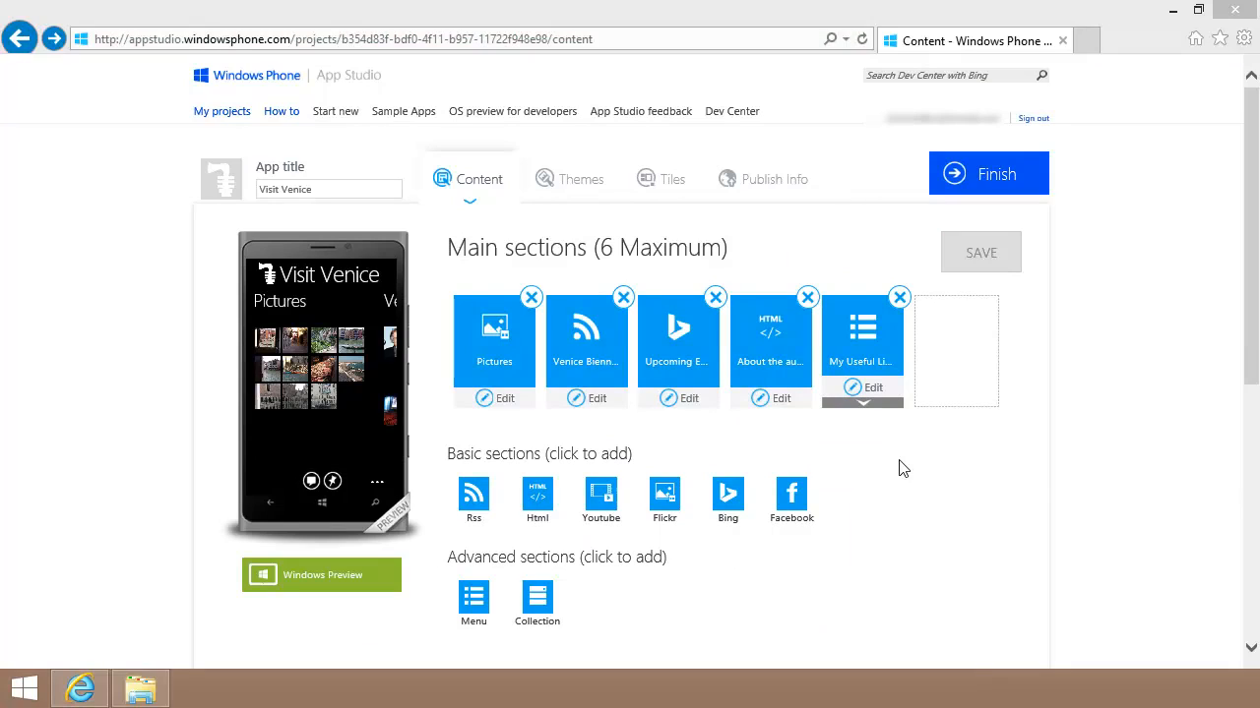
Step: Start a new collection section named Museums with the default columns
left_click(537, 601)
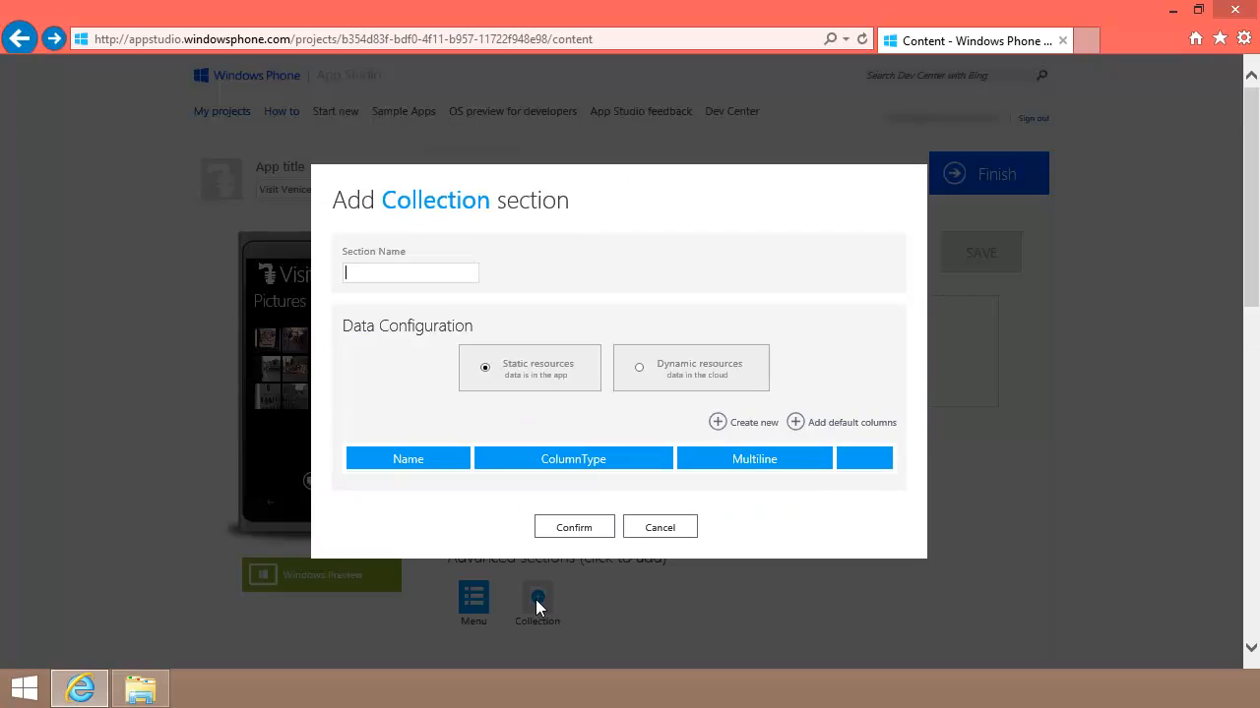
type("Museums")
left_click(795, 423)
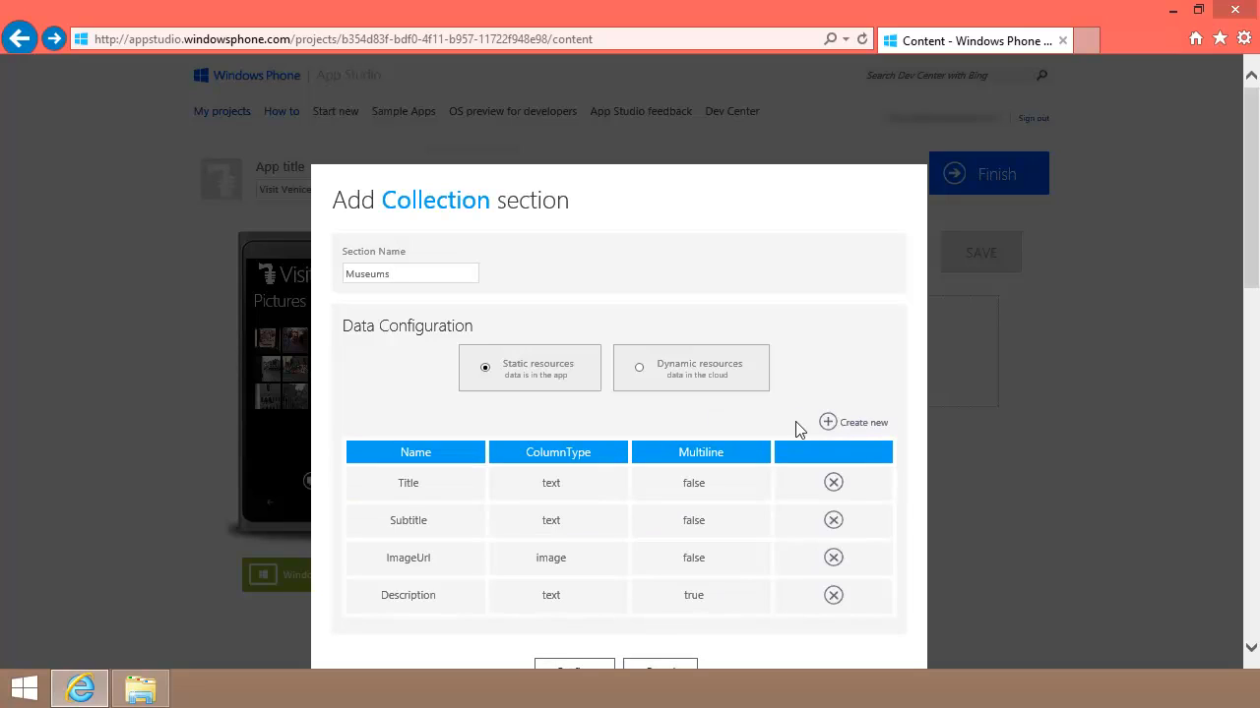
Step: Add an Address column of type address, set to multiline
left_click(827, 422)
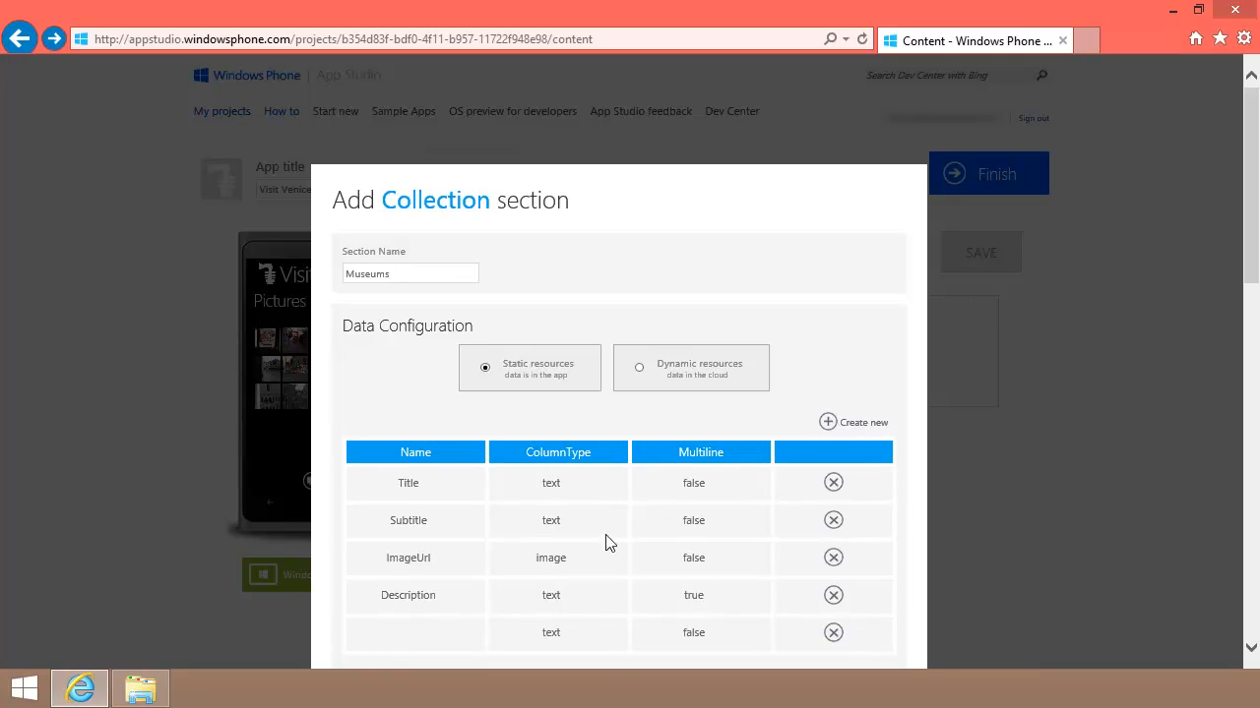
left_click(392, 635)
type("Address")
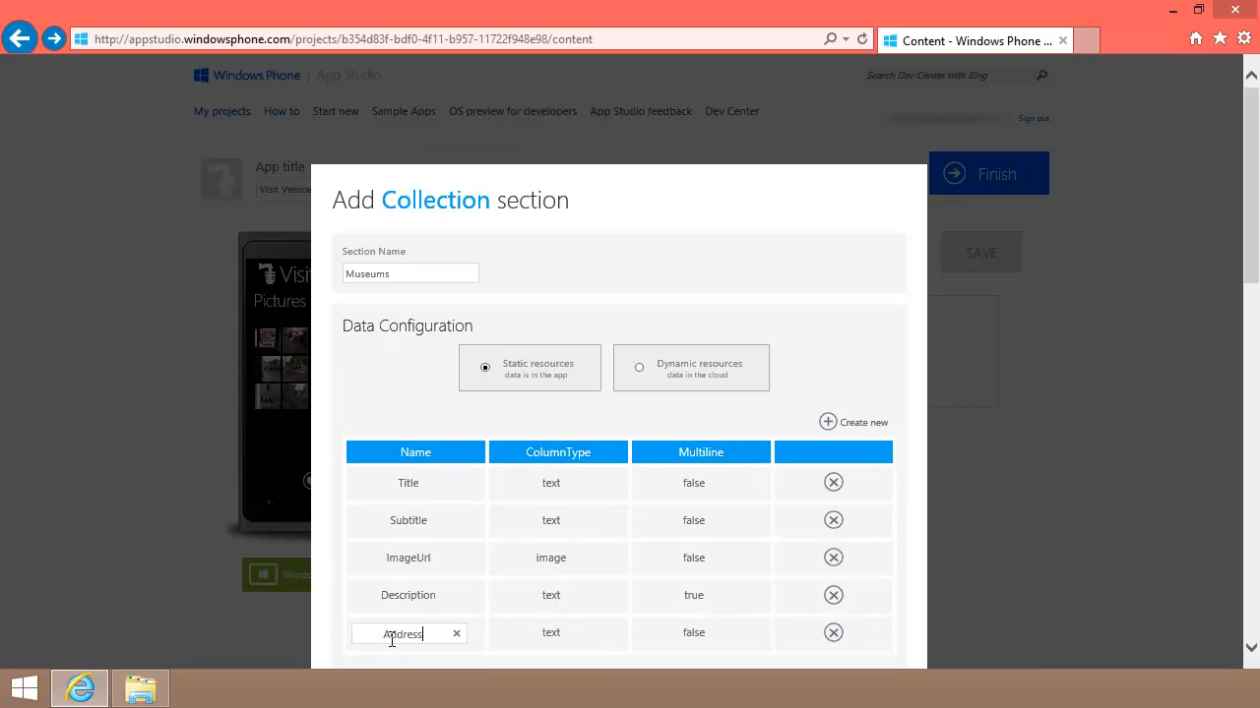
key("Tab")
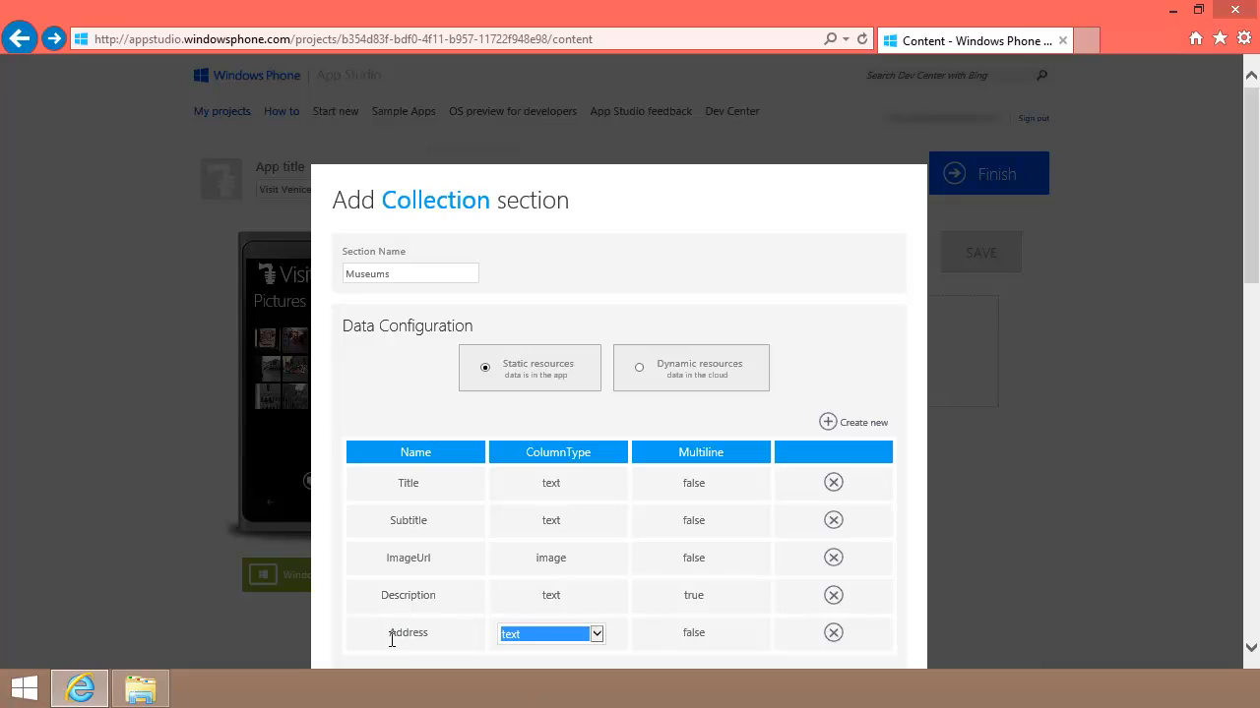
key("a")
key("Tab")
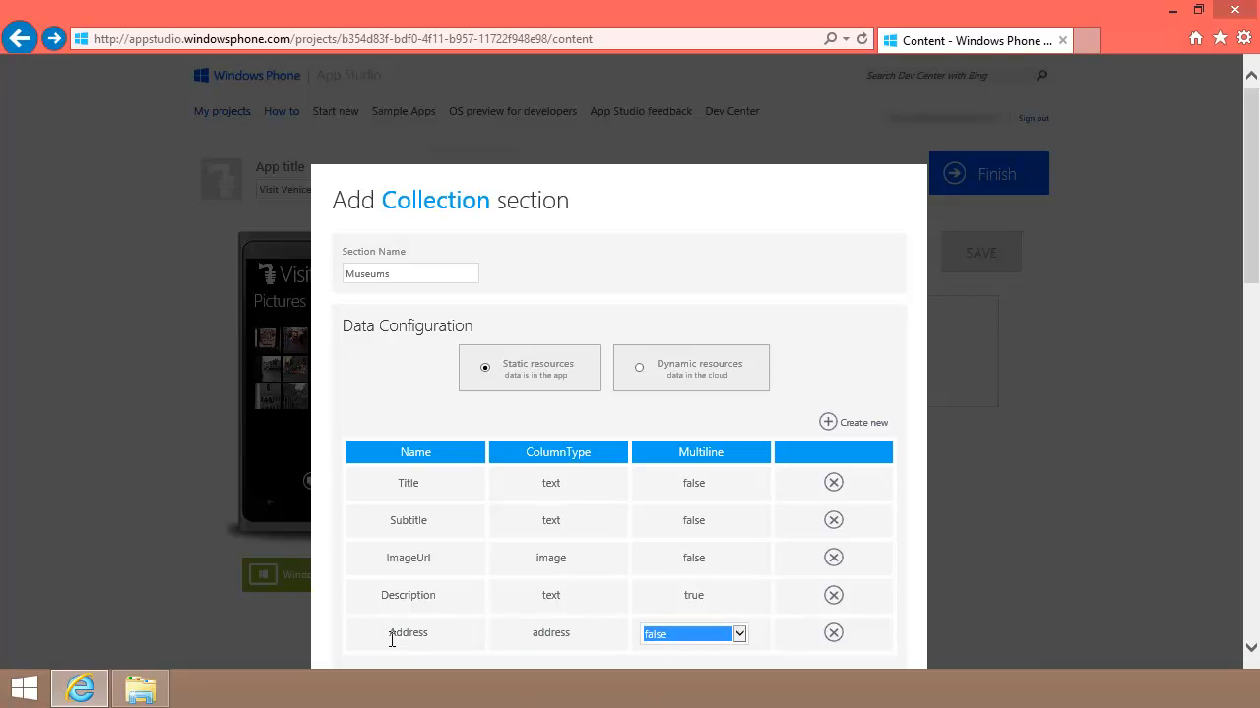
key("t")
Step: Add a Phone column of type phone and confirm the Museums section
left_click(828, 423)
scroll(835, 532, "down", 2)
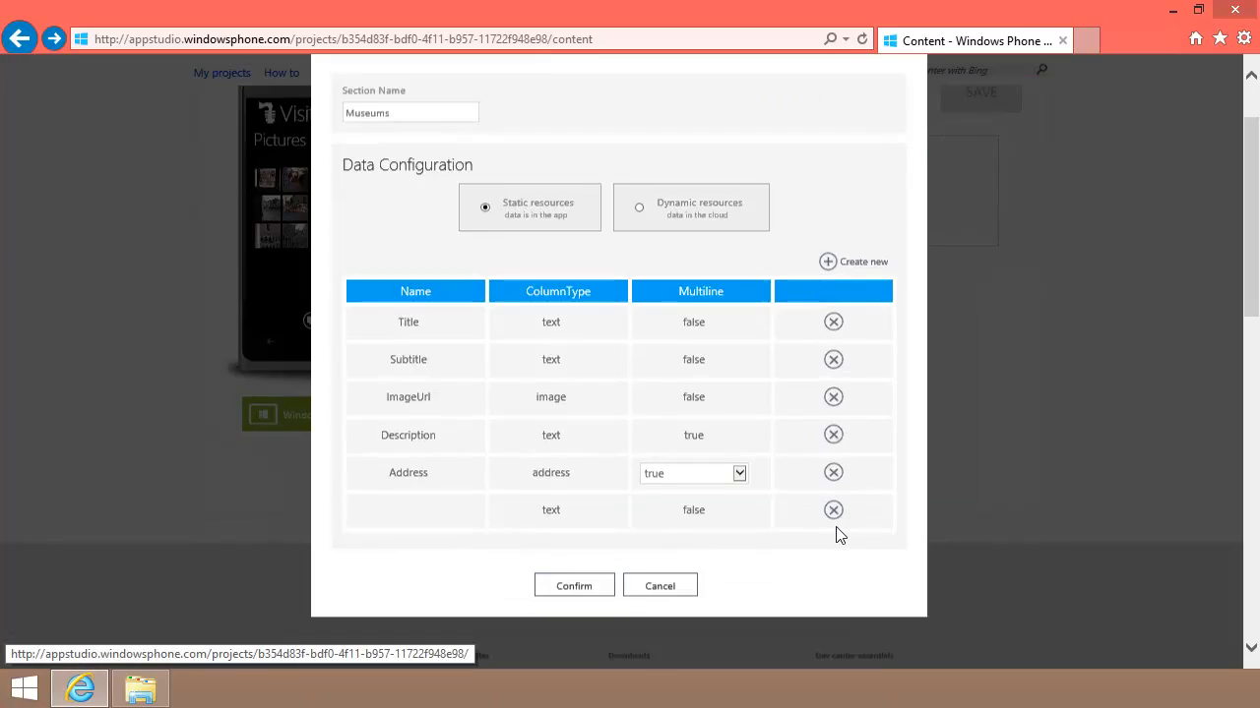
left_click(426, 504)
type("Phone")
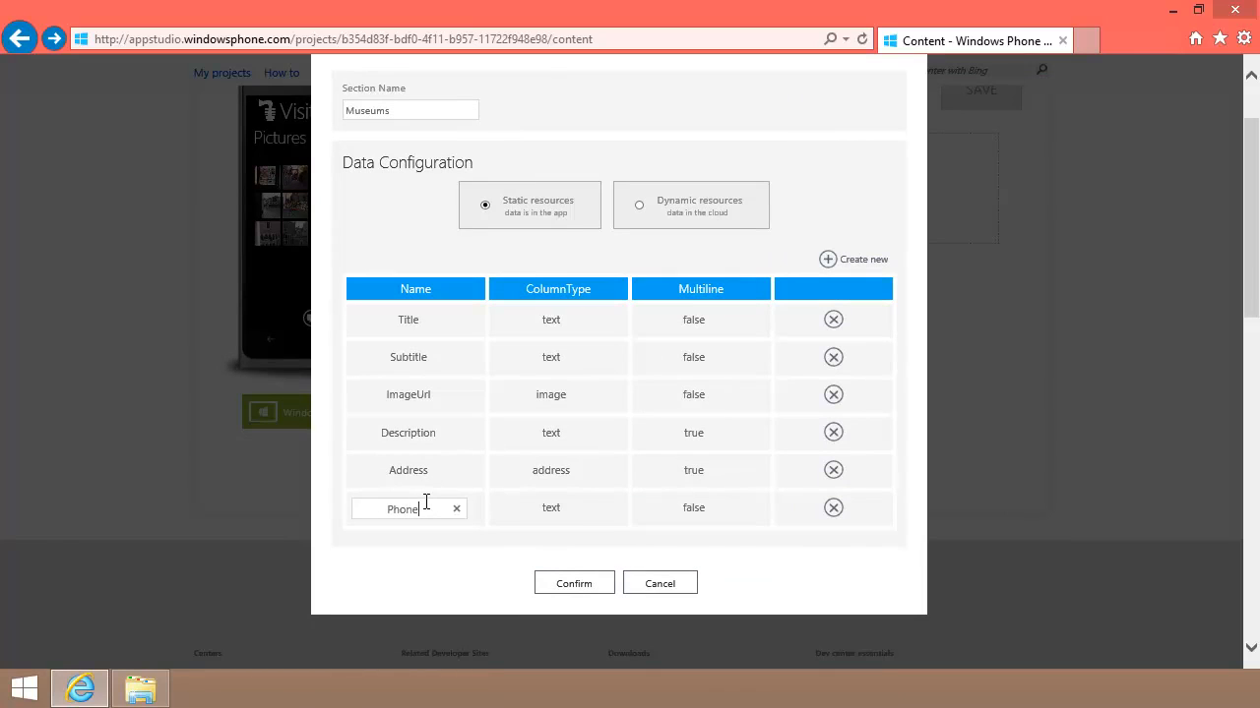
key("Tab")
key("p")
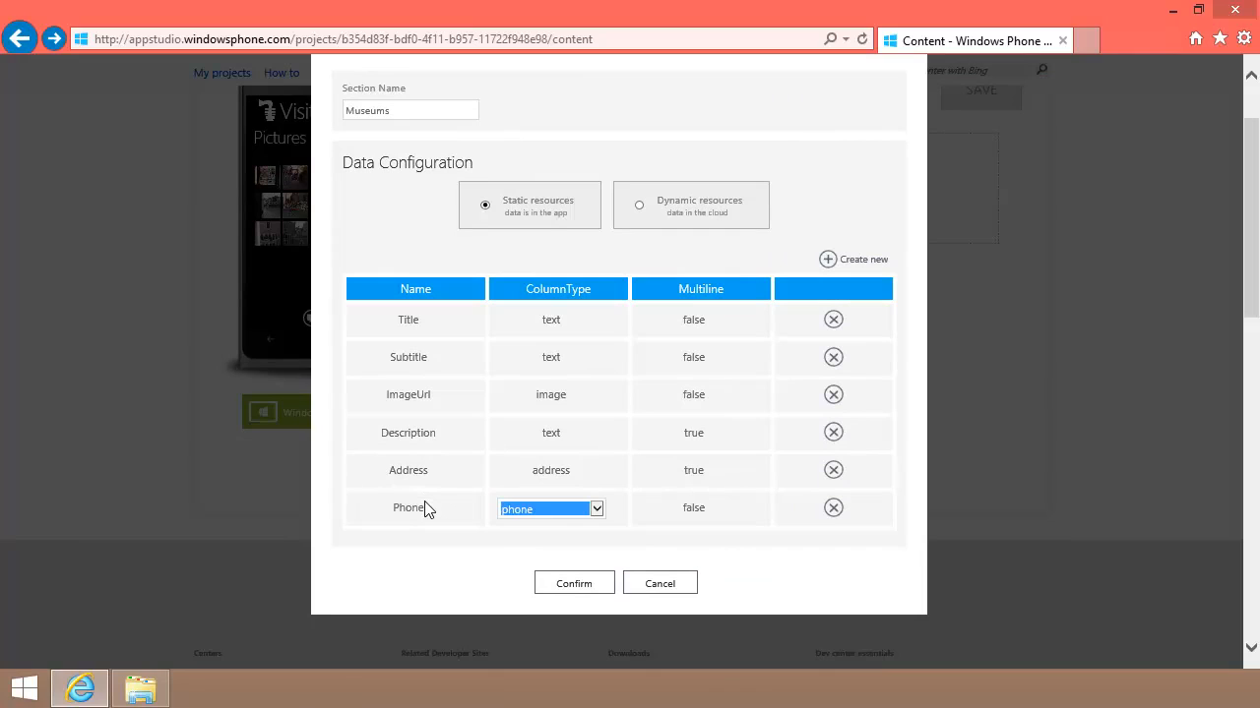
key("Tab")
key("Tab")
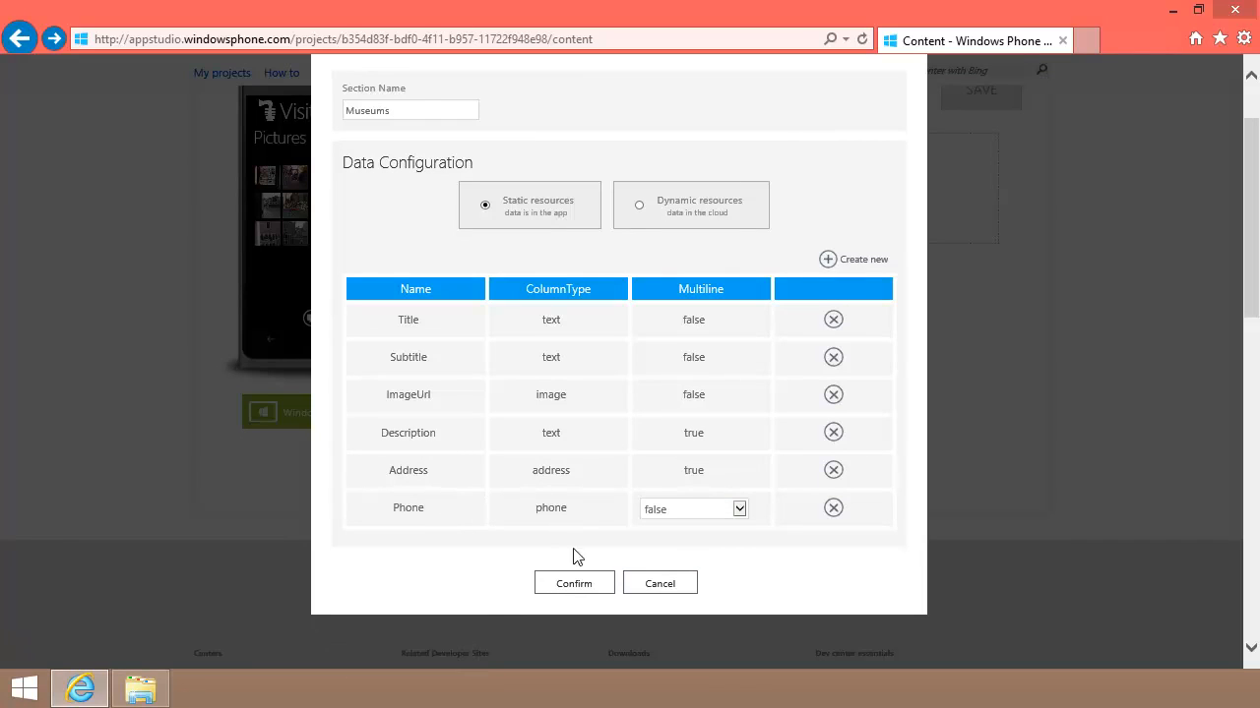
left_click(575, 585)
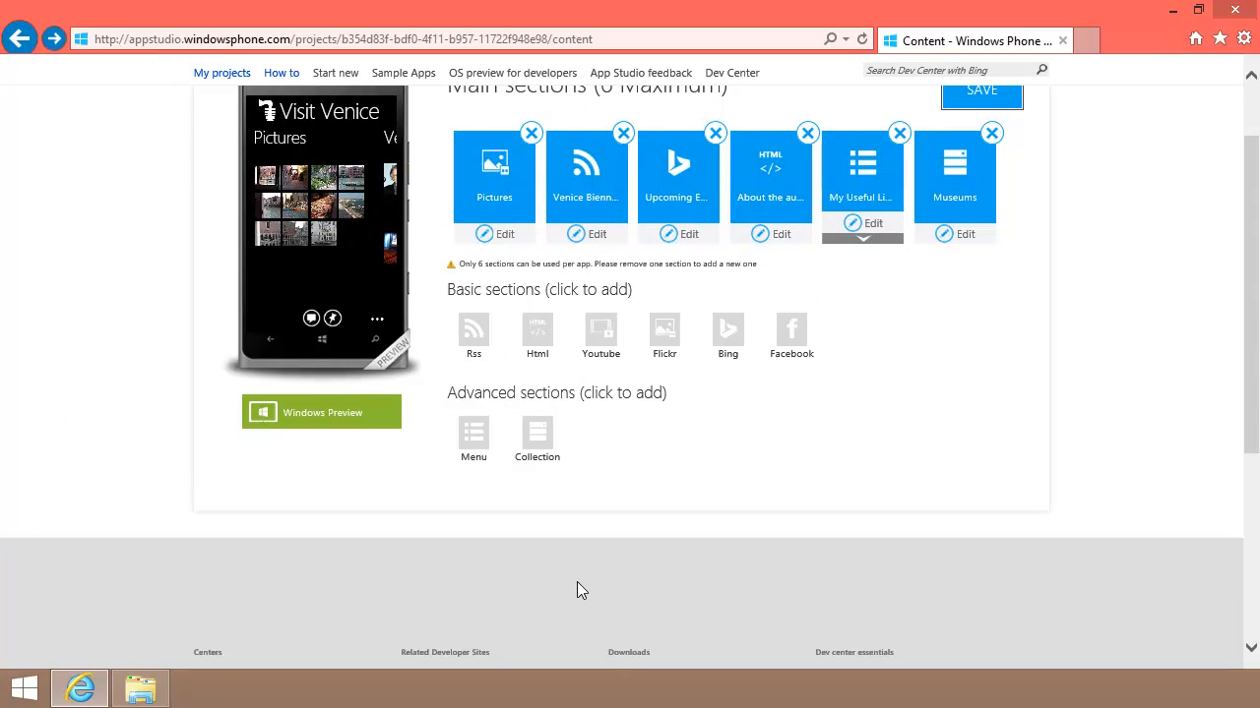
Step: Save the app, then open the Museums section's DATA tab with its Title, Subtitle, ImageUrl and Description columns
left_click(981, 102)
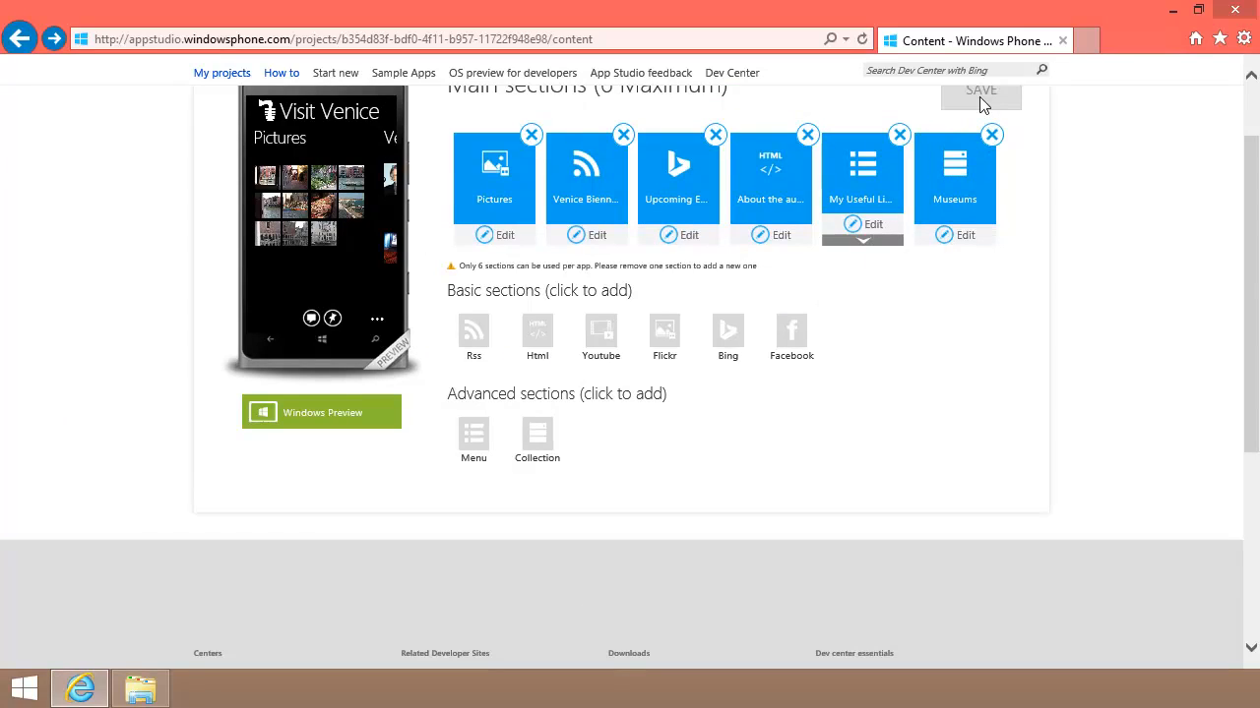
left_click(964, 236)
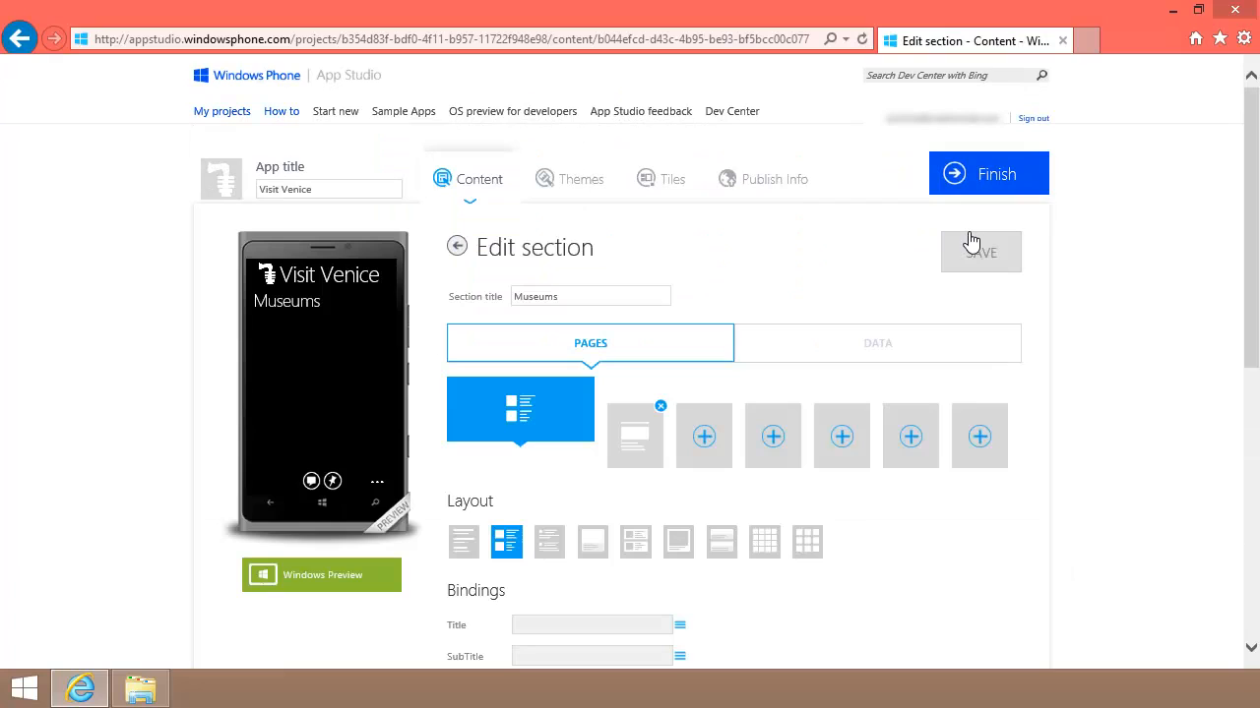
left_click(884, 346)
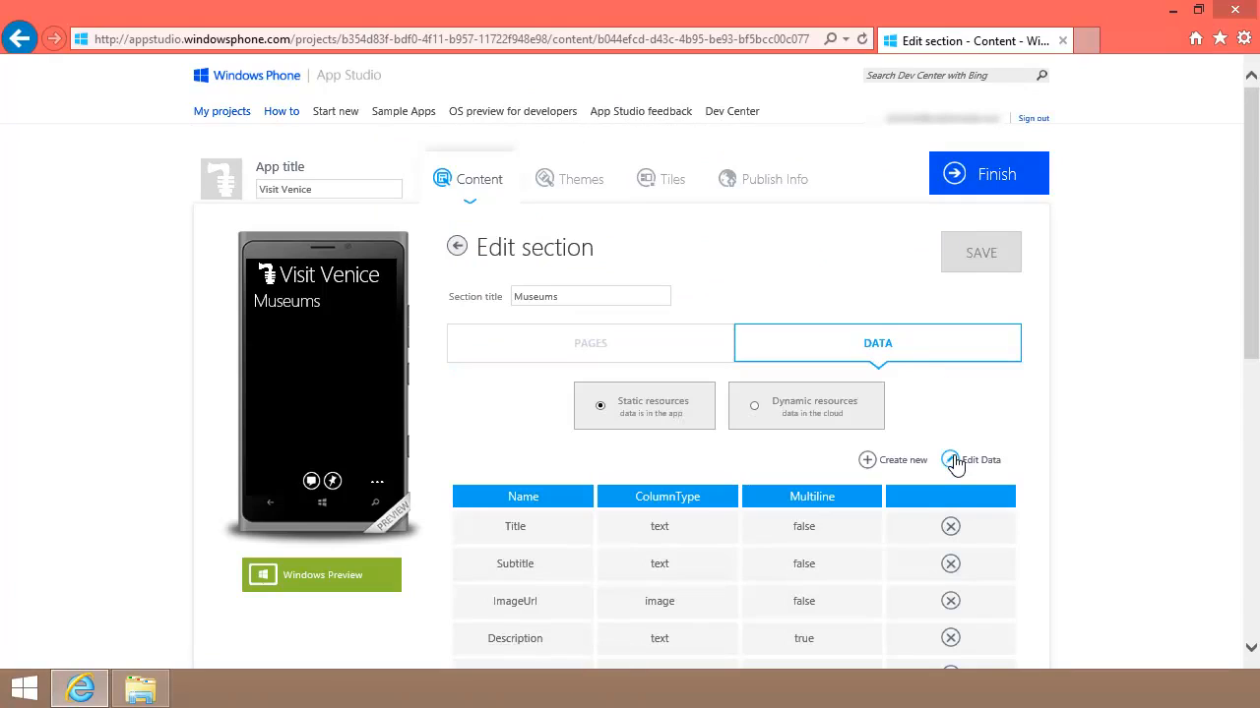
Step: Add a new Museums record titled Doge's Palace with subtitle Seat of govt
left_click(954, 463)
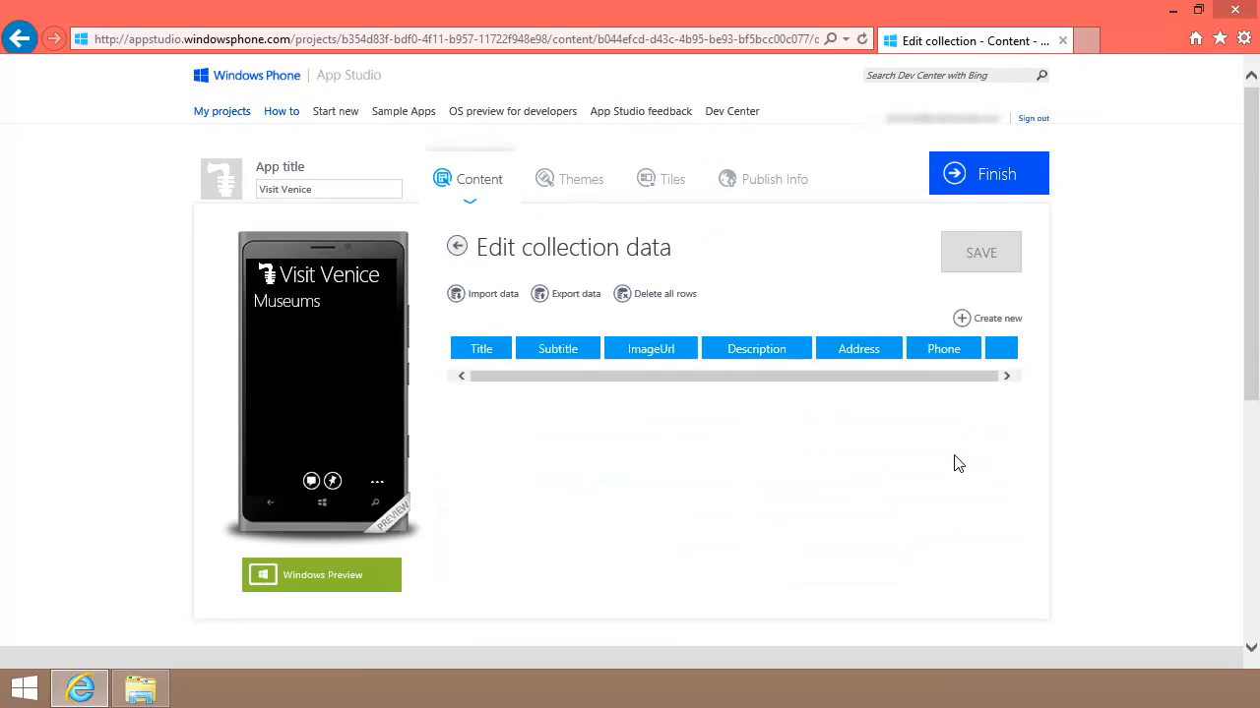
left_click(961, 320)
left_click(522, 409)
type("Doge's Palace")
key("Tab")
type("Seat of govt")
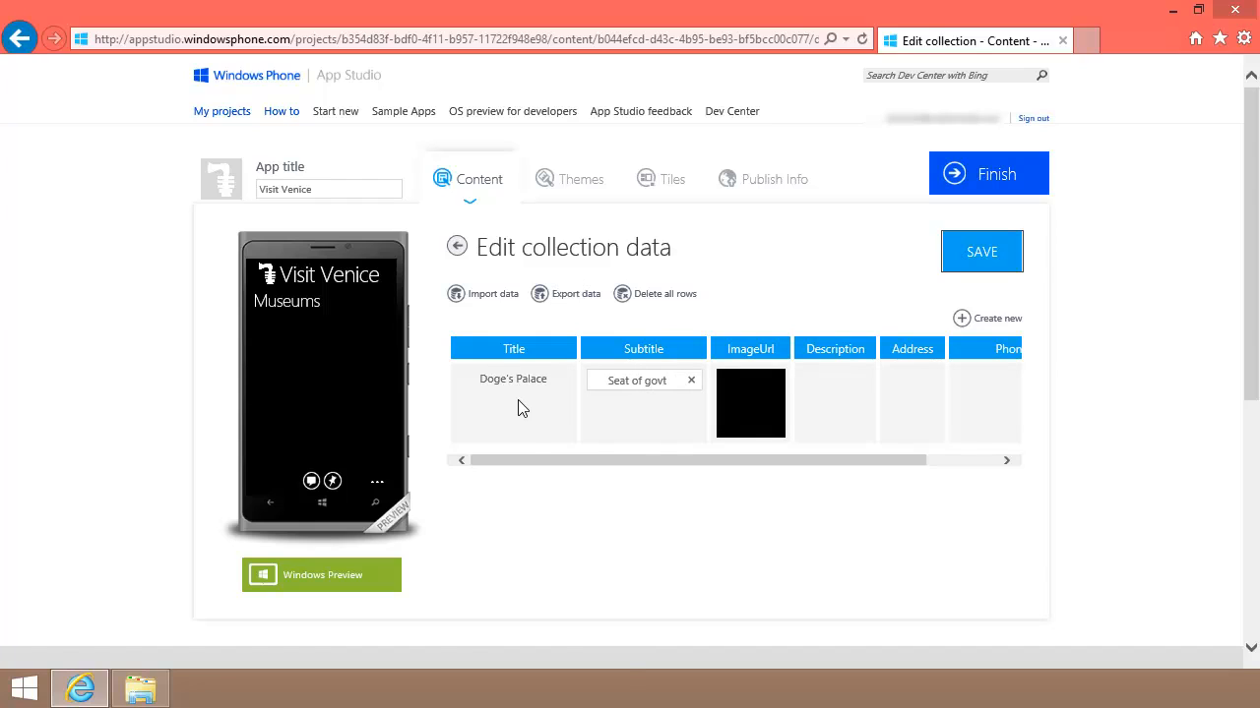
key("Tab")
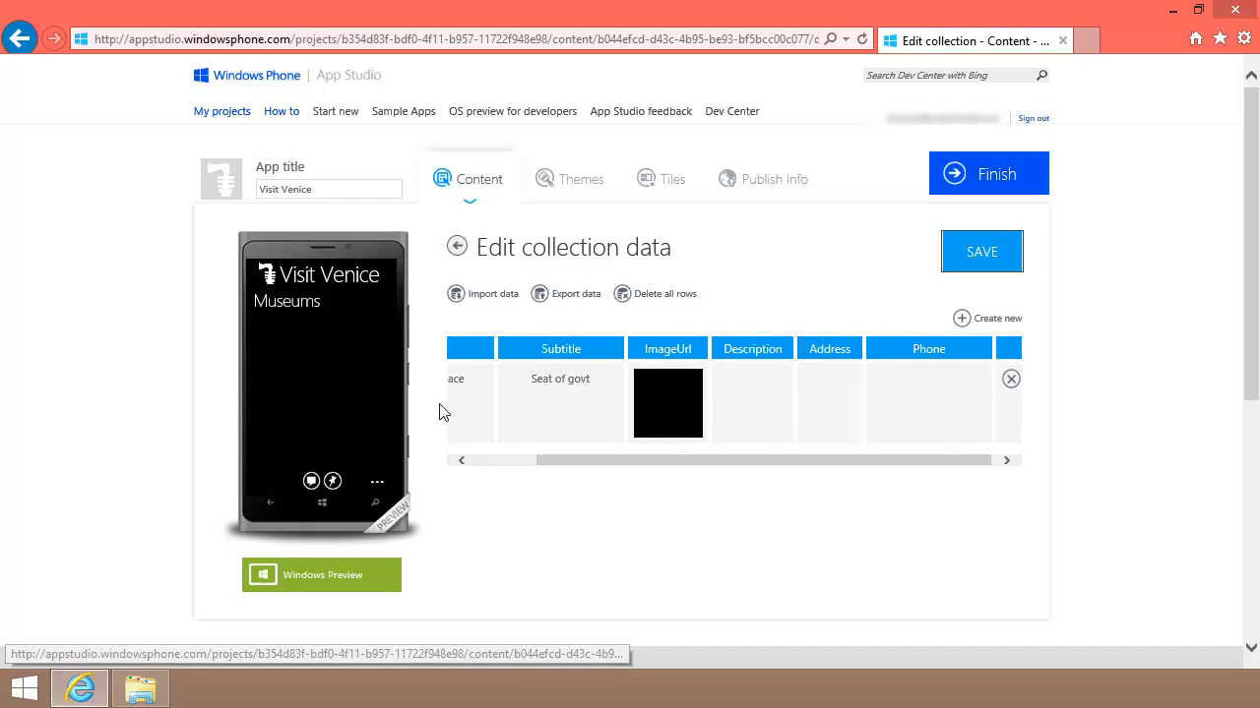
Step: Give it description Museum, address San Marco and a phone number, then save
left_click(751, 382)
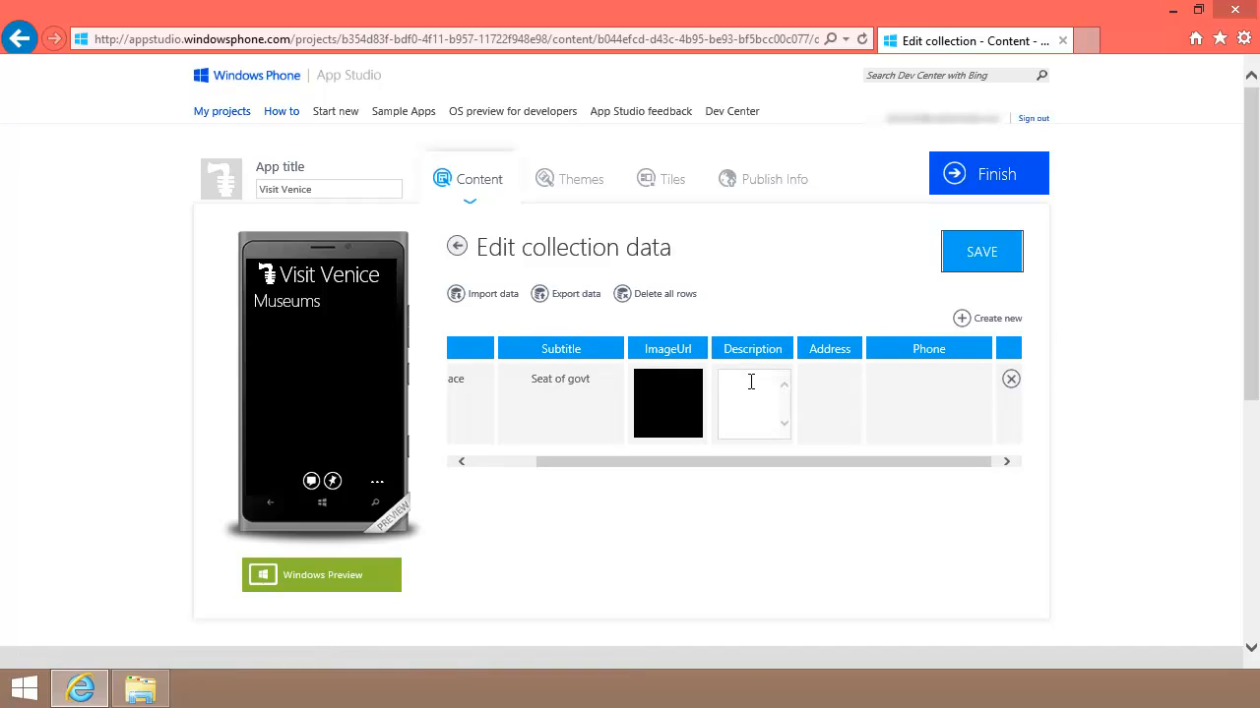
type("Museum")
left_click(825, 382)
type("San Marco")
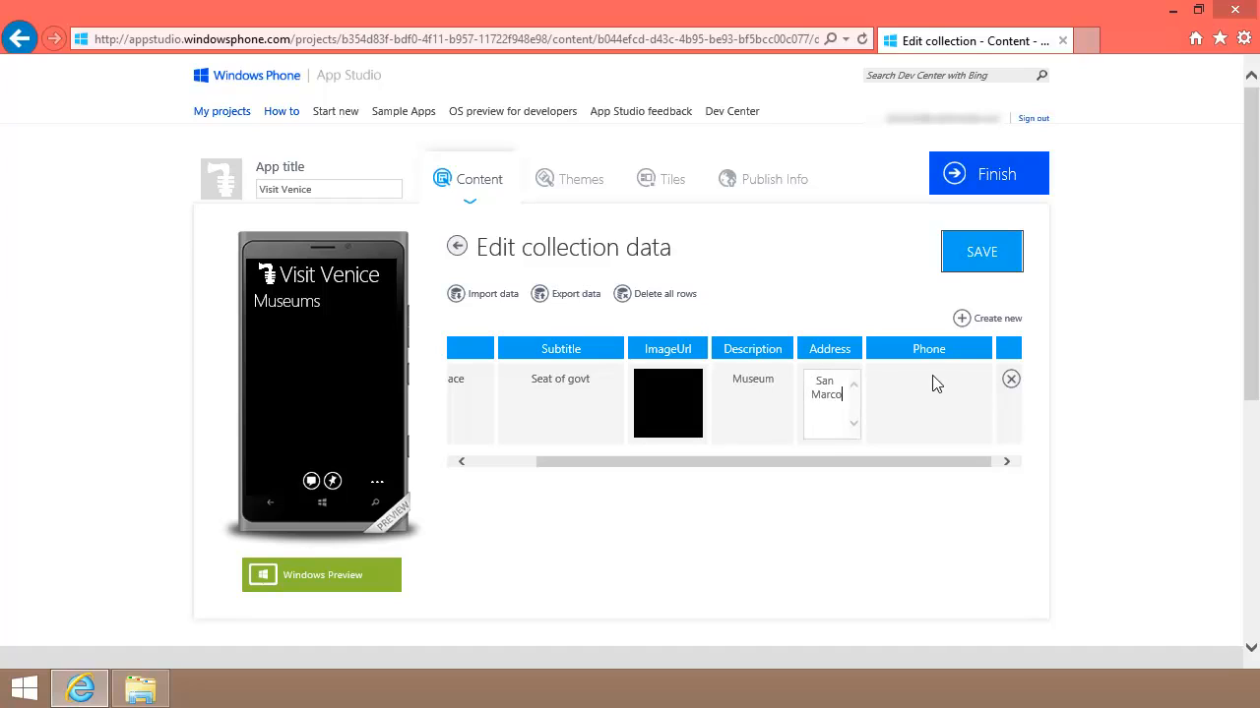
left_click(936, 382)
type("555-5555")
left_click(996, 256)
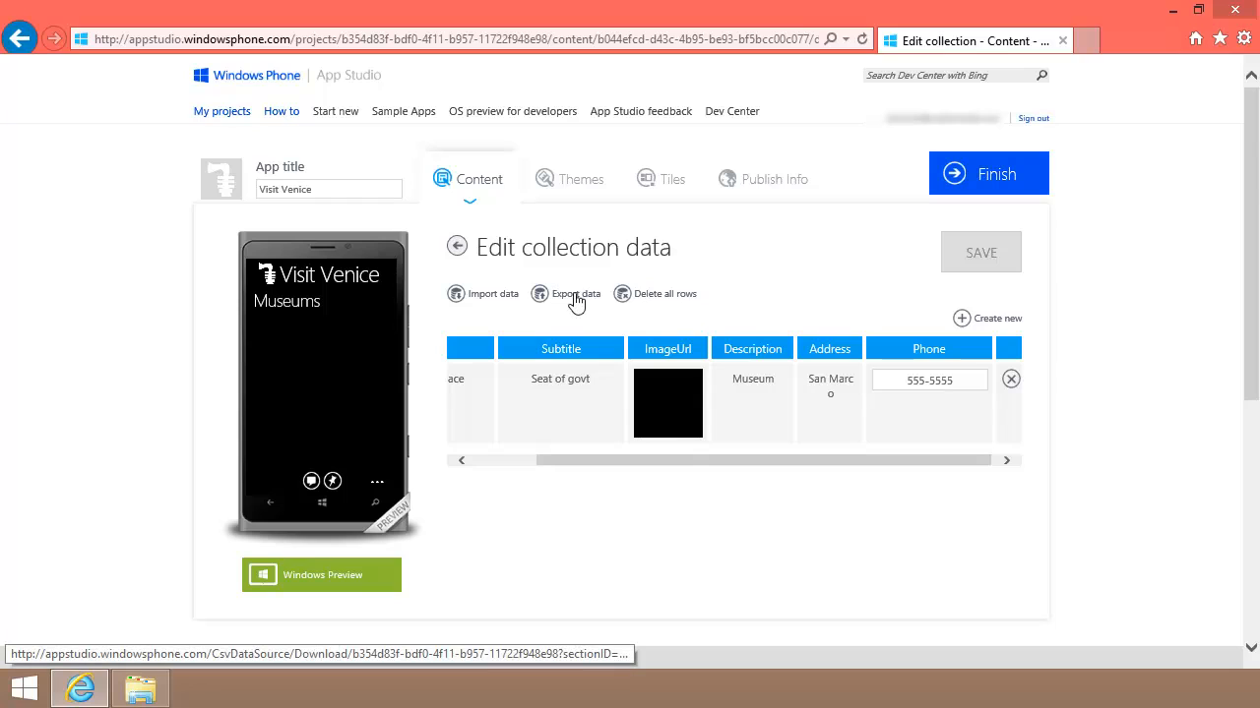
Step: Export the Museums data and save it as Museums.csv in MyMuseumsData
left_click(576, 295)
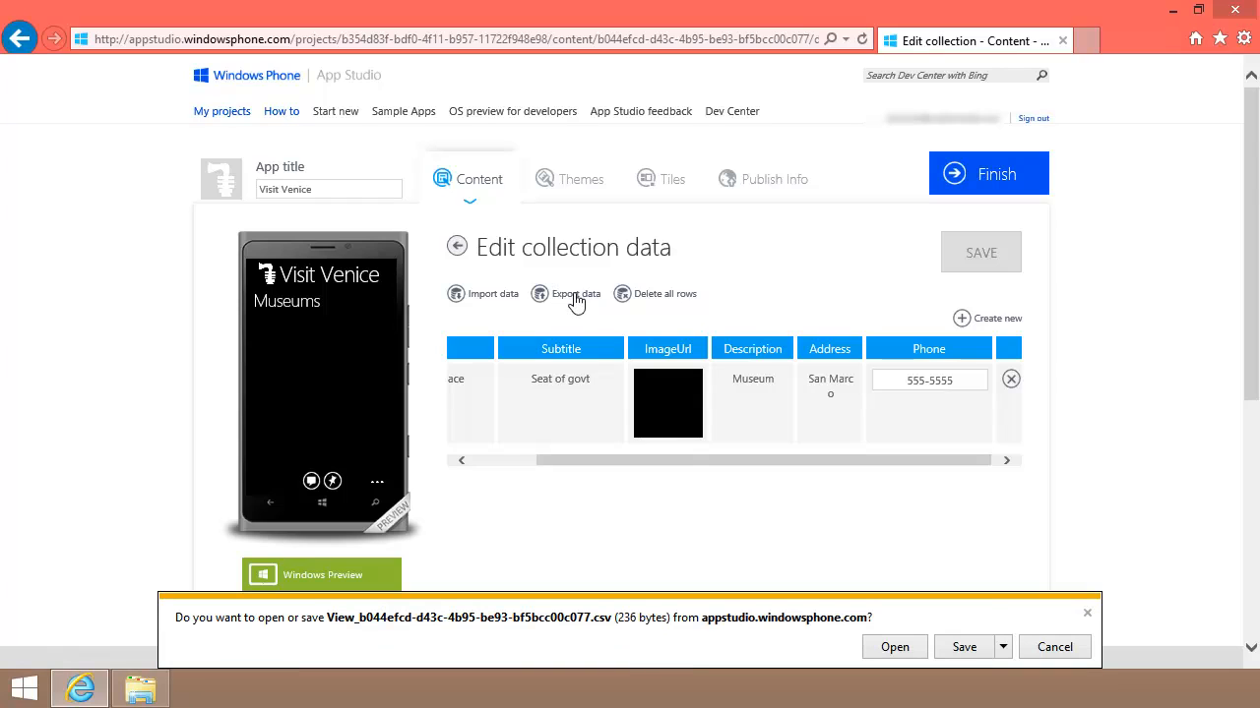
left_click(1002, 641)
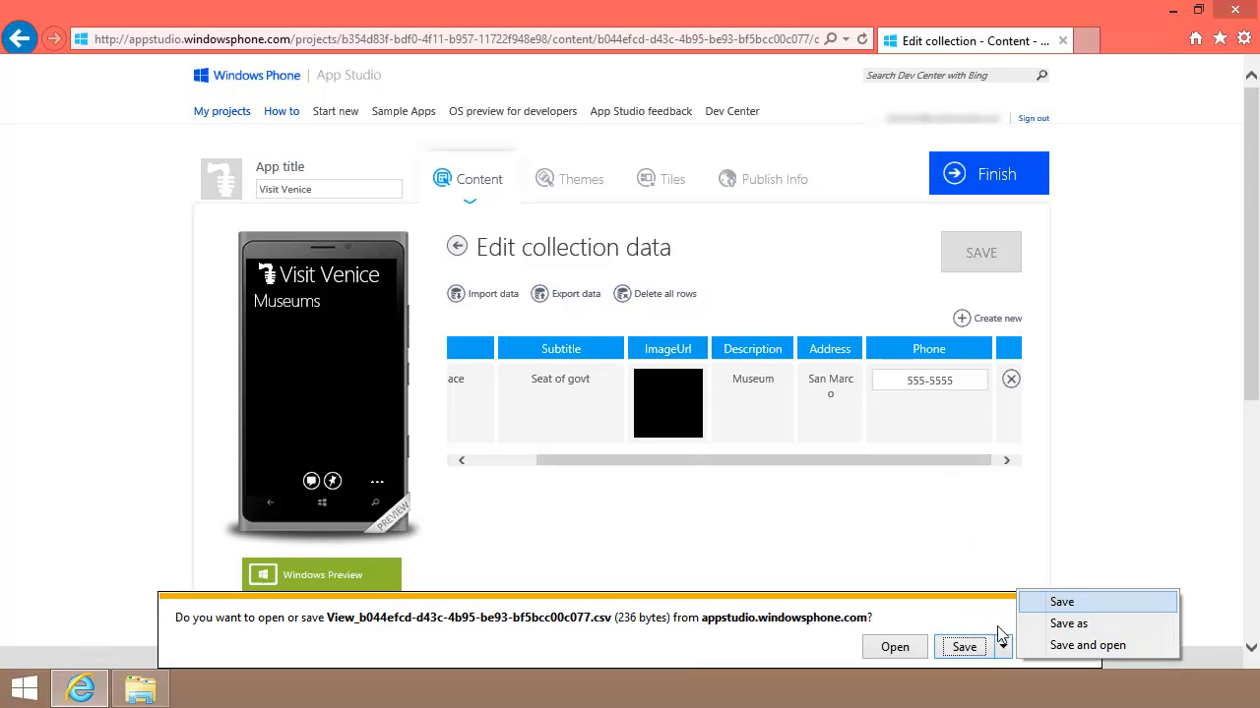
left_click(1063, 625)
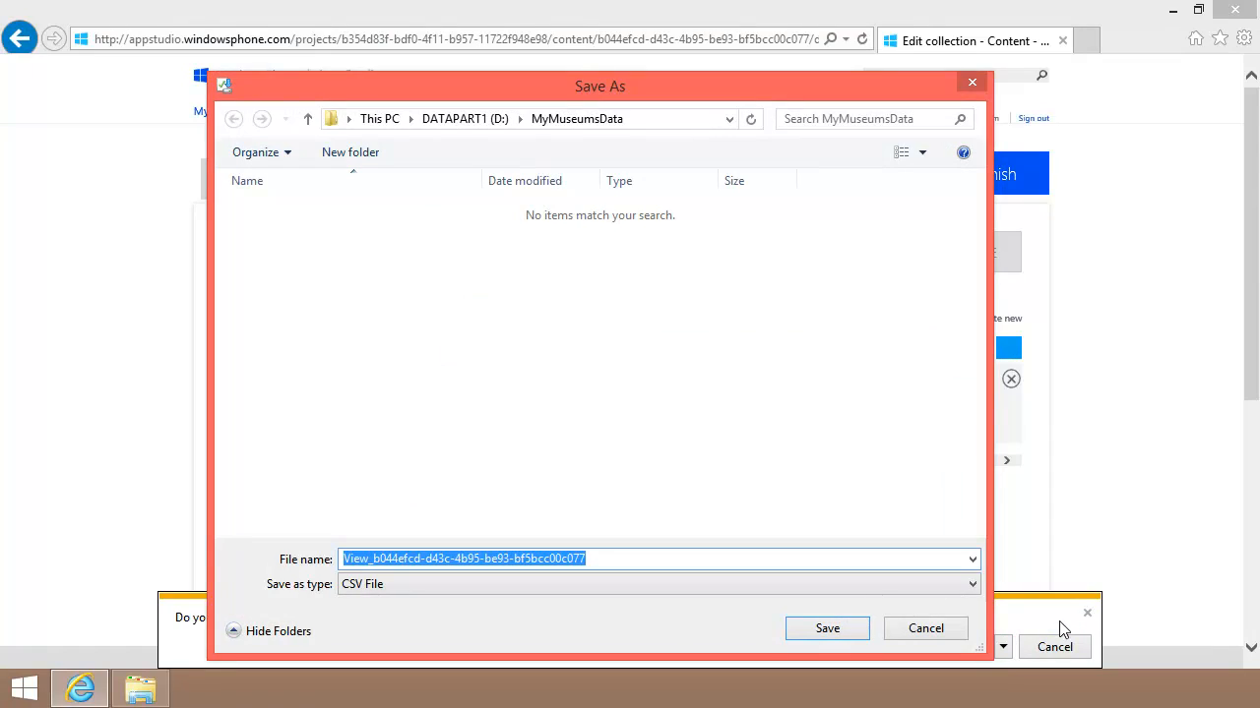
type("M")
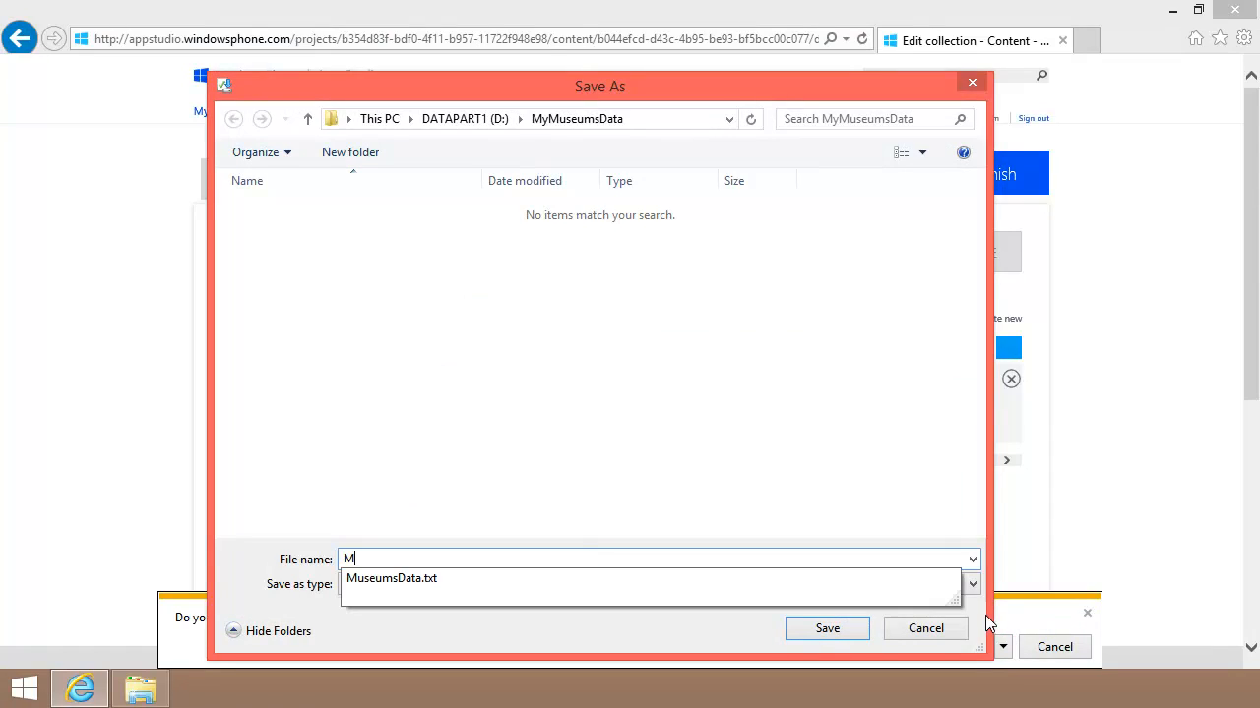
type("useums")
left_click(810, 633)
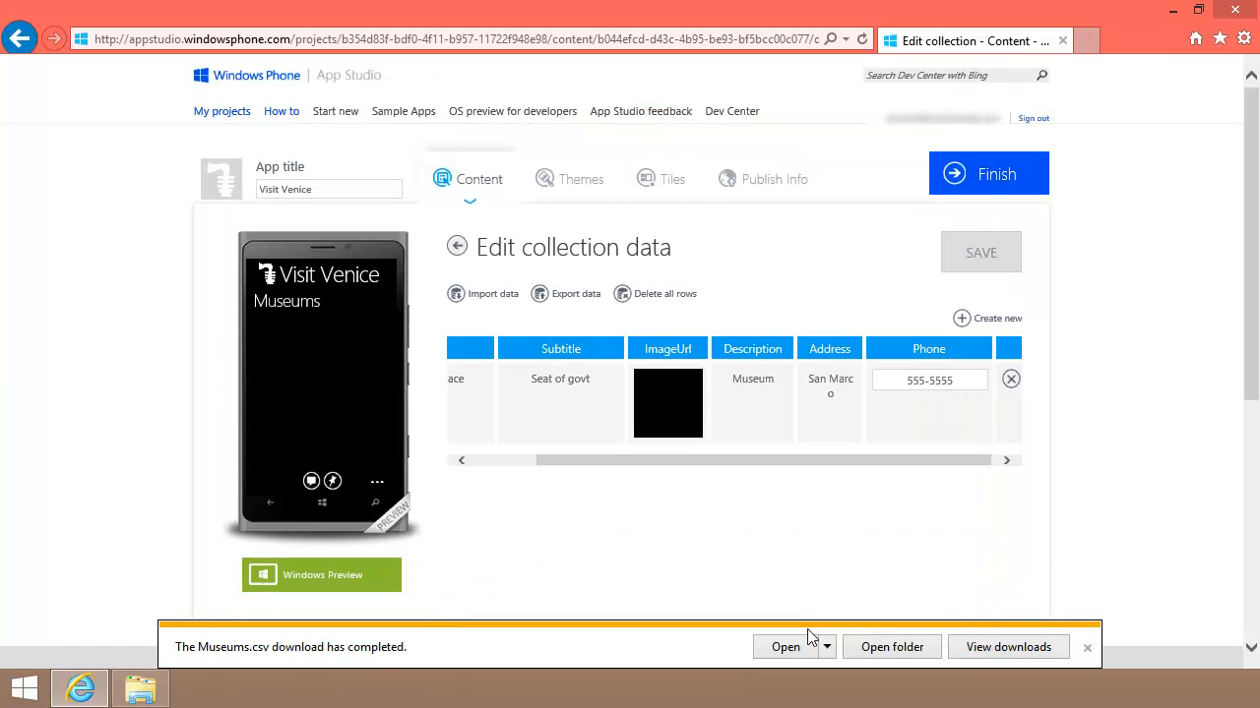
left_click(1086, 647)
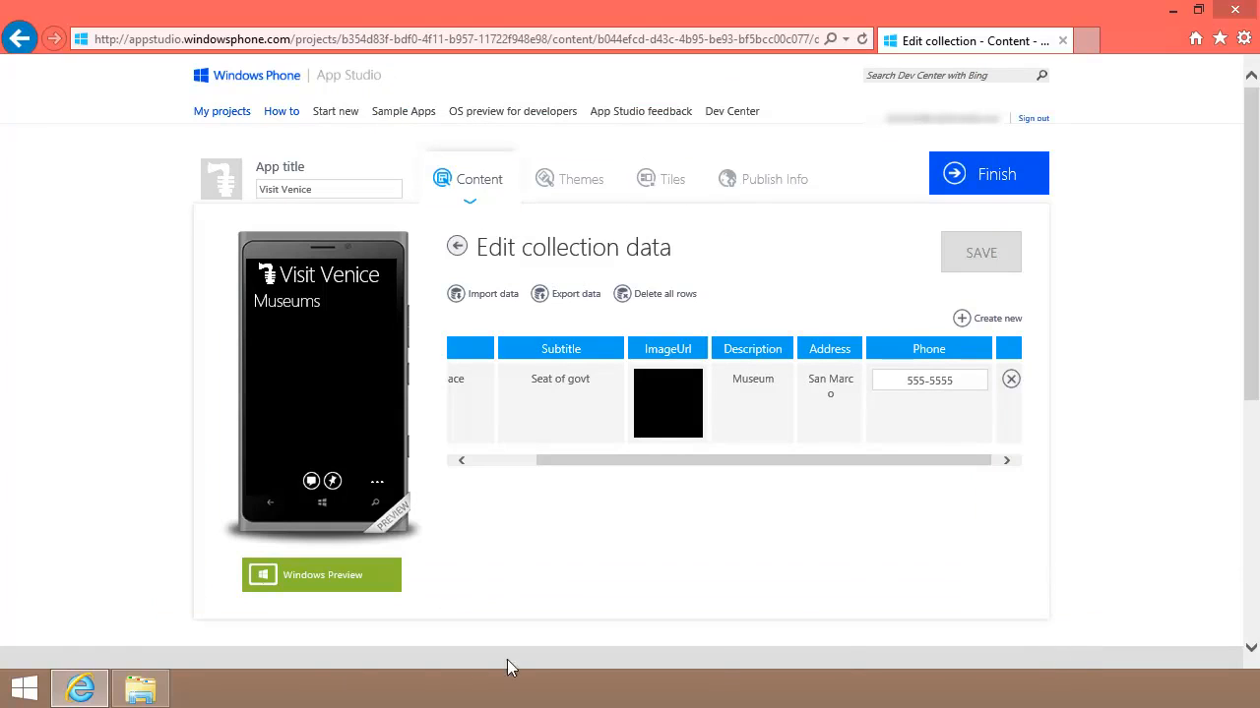
Step: Open Museums.csv from the MyMuseumsData folder in Notepad
left_click(139, 688)
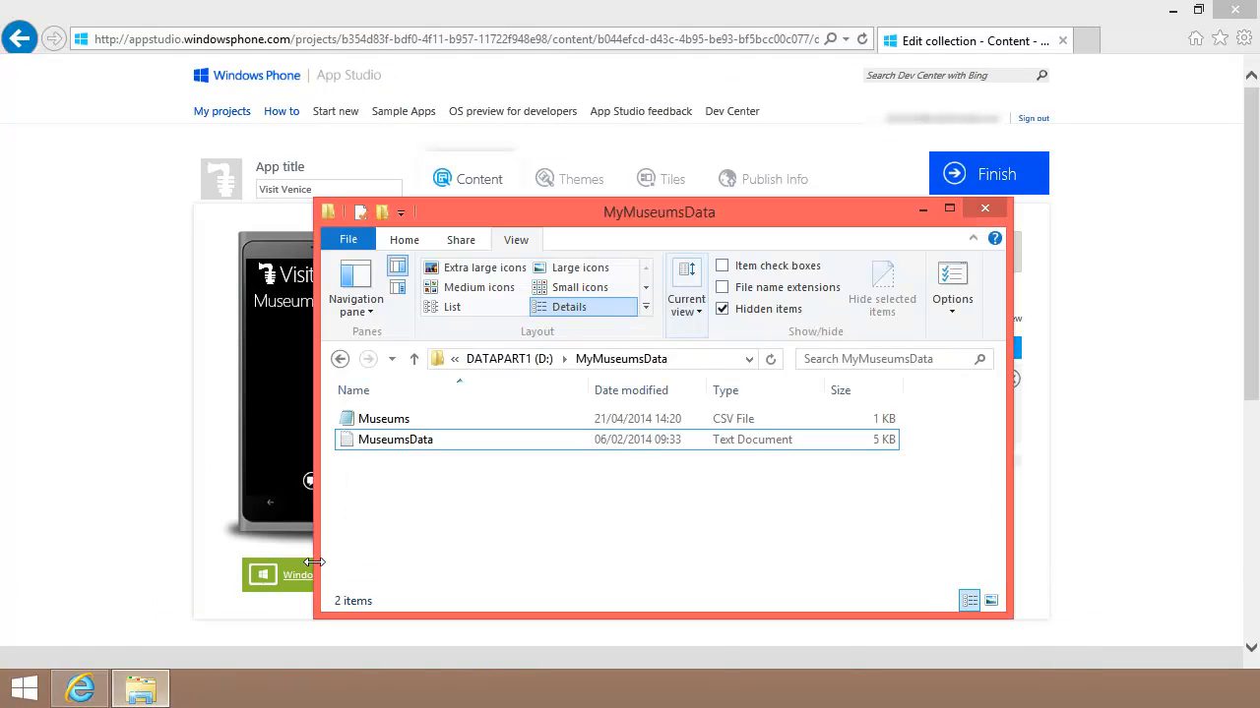
double_click(381, 420)
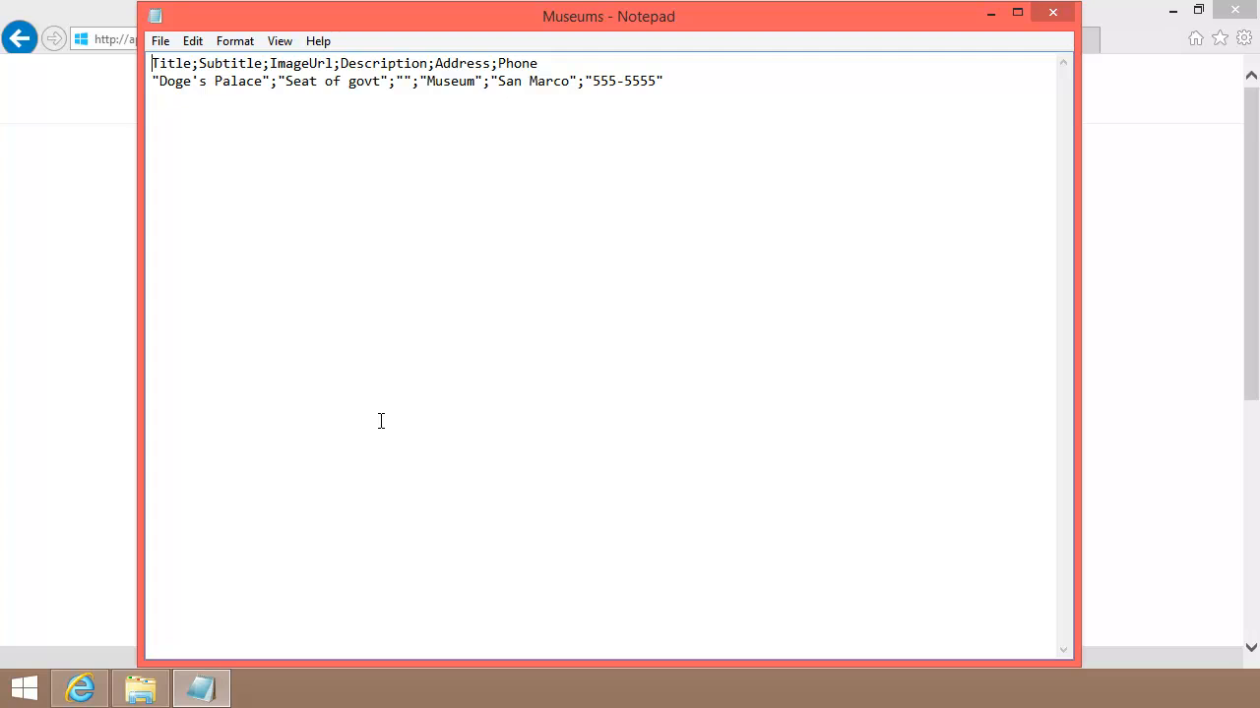
Step: Replace the file's text with the four pasted museum records and save Museums.csv
key("ctrl+a")
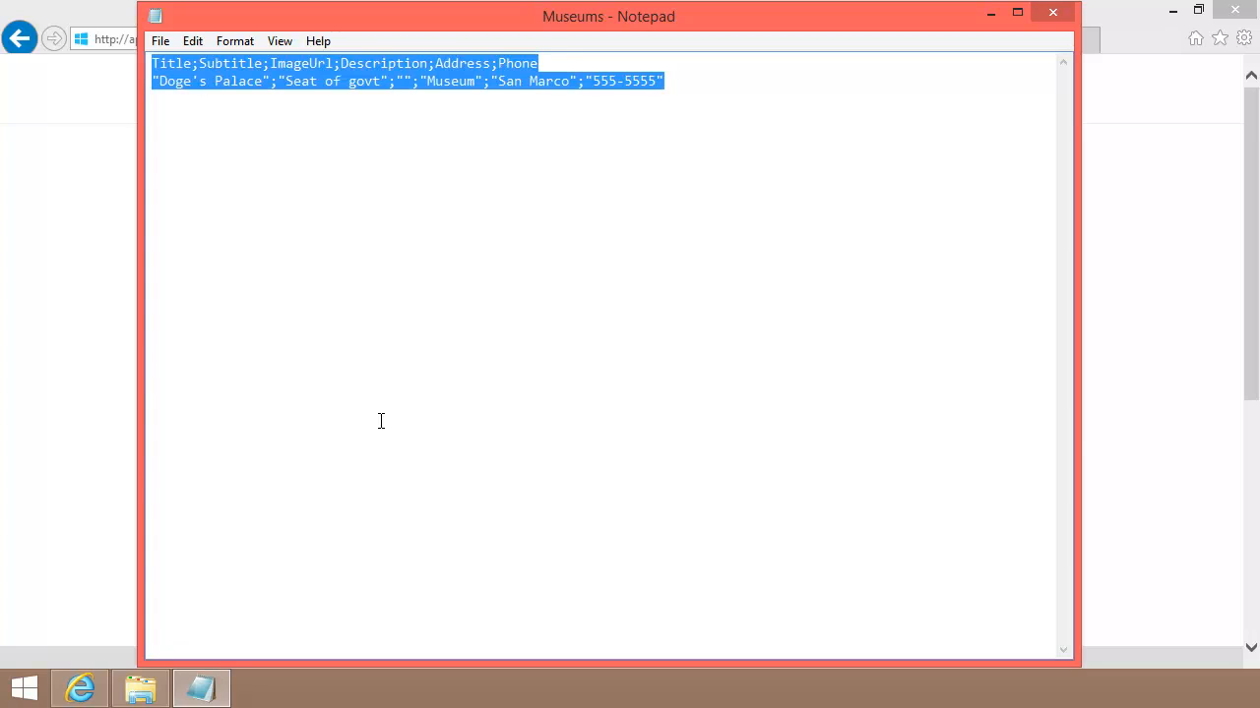
key("ctrl+v")
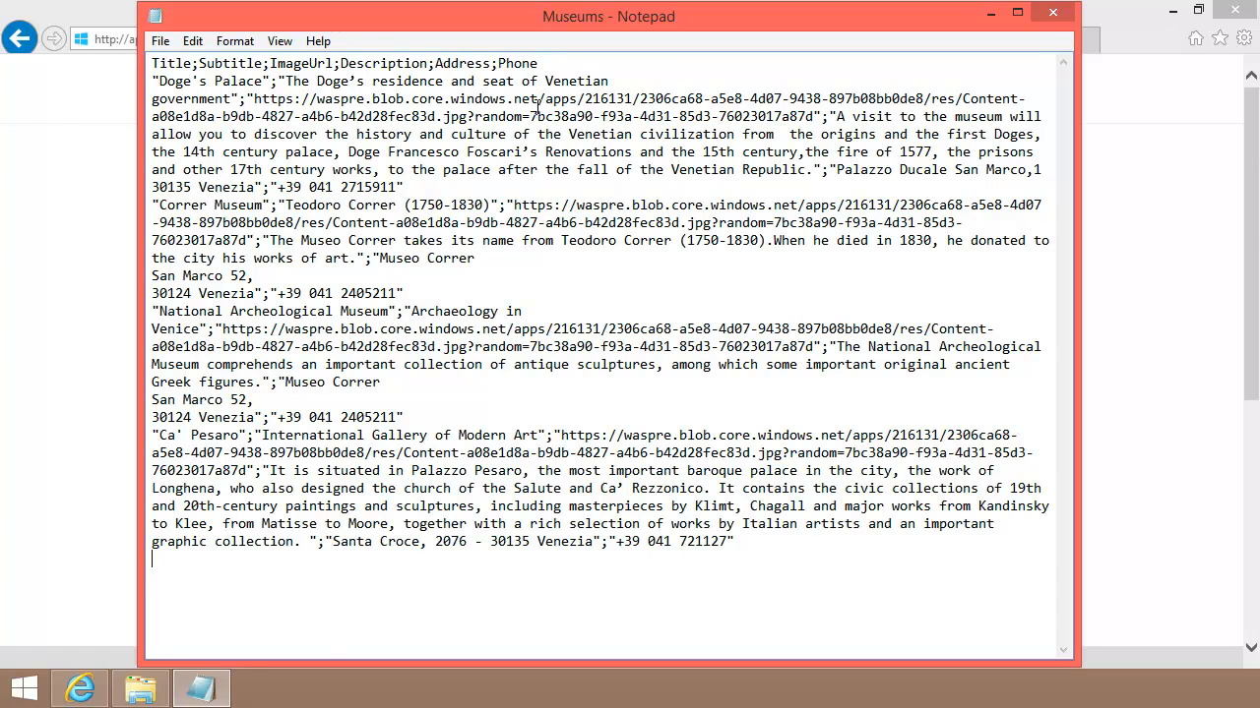
left_click(155, 42)
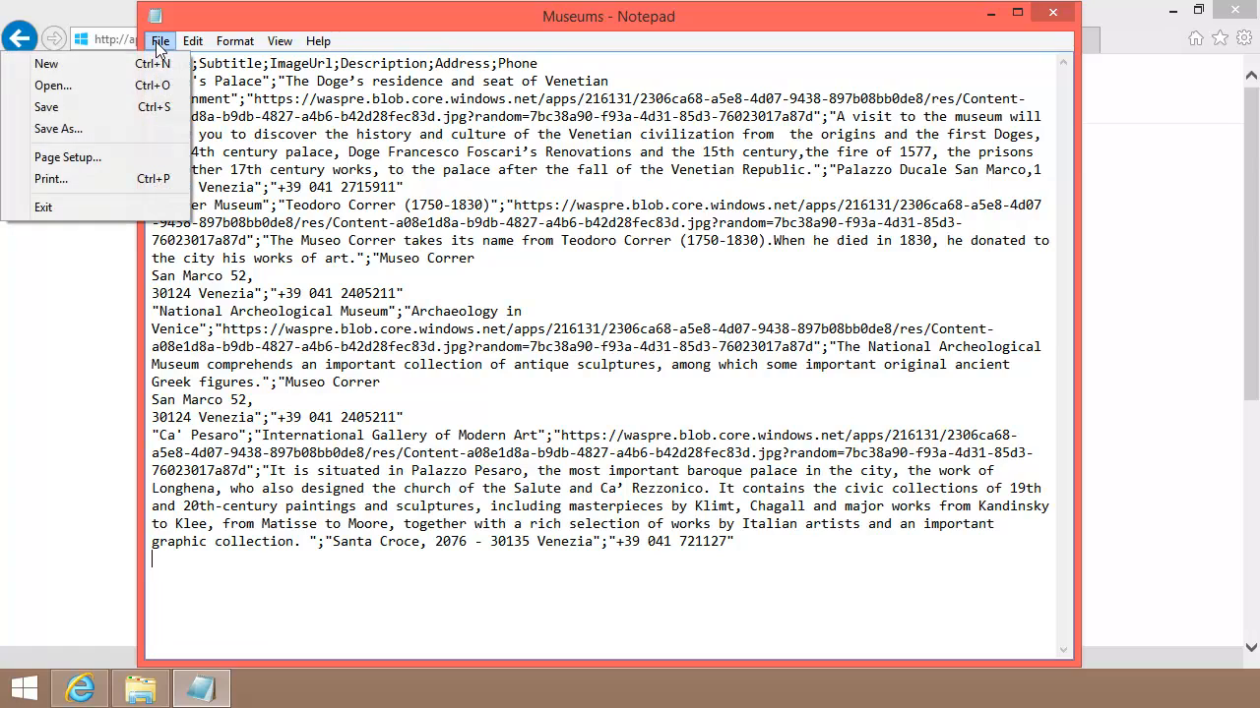
left_click(139, 109)
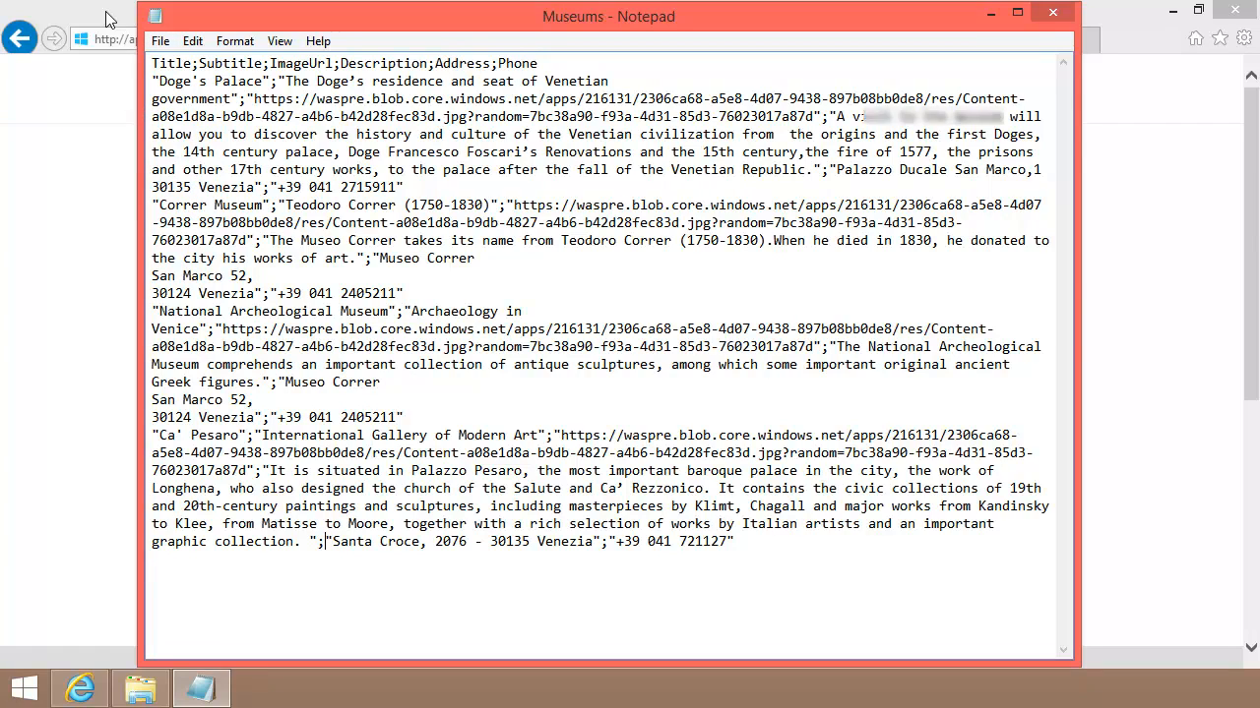
left_click(106, 12)
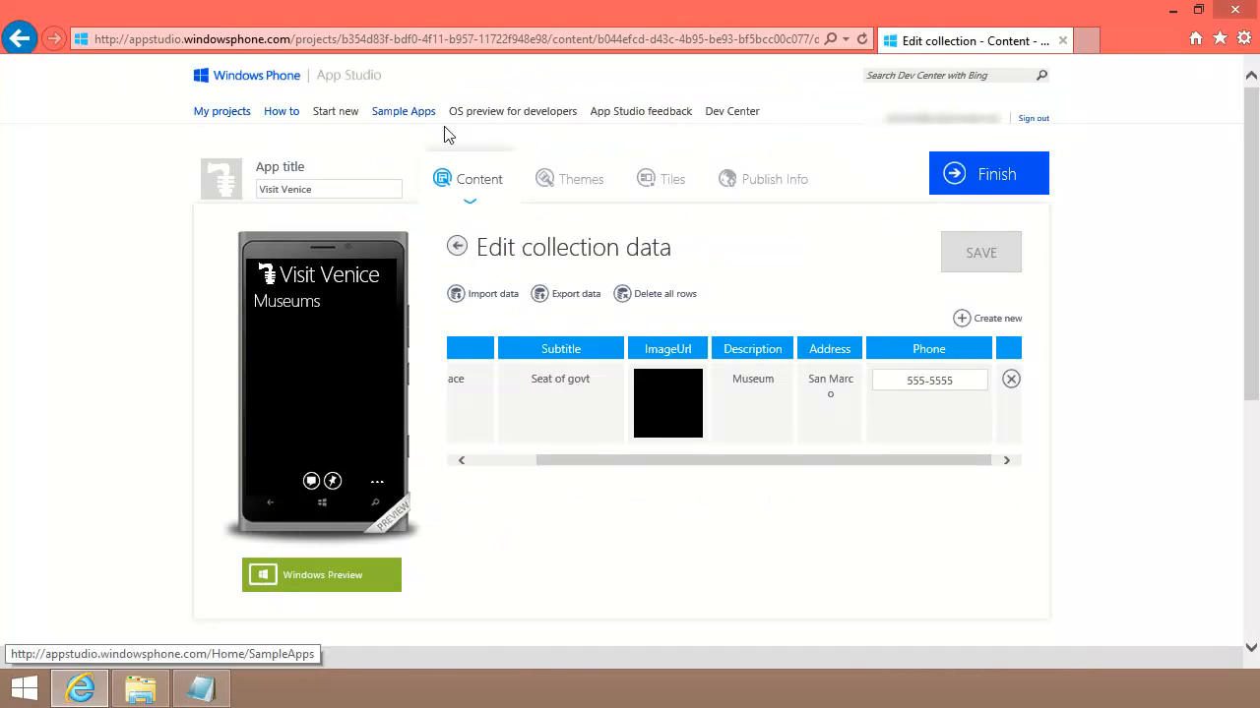
Step: Clear the existing rows, import Museums.csv with a header row, and save the collection
left_click(675, 296)
left_click(975, 263)
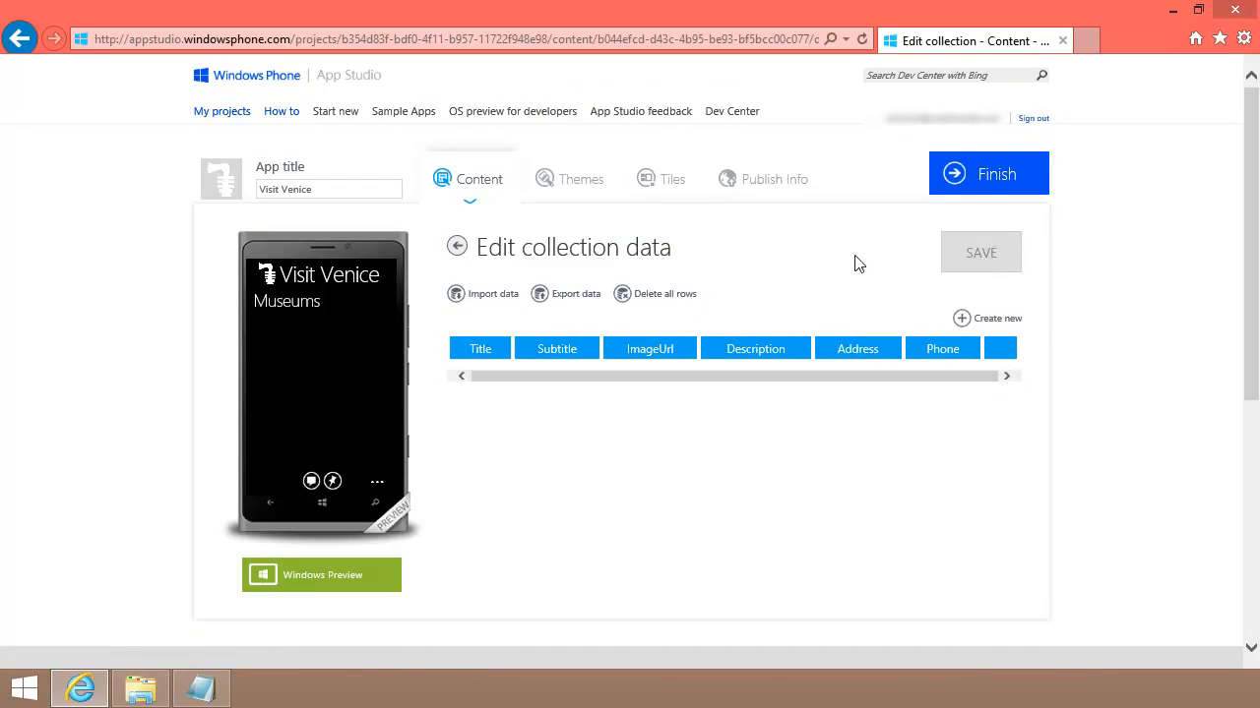
left_click(497, 295)
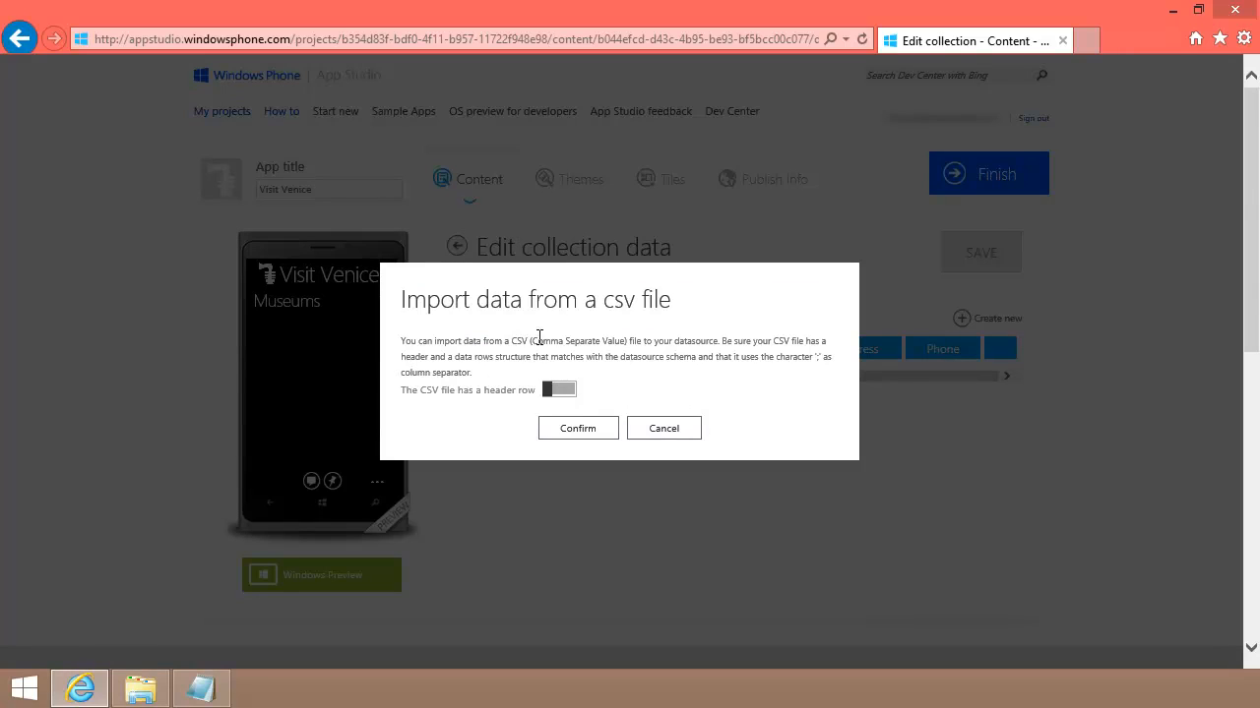
left_click(568, 389)
left_click(583, 431)
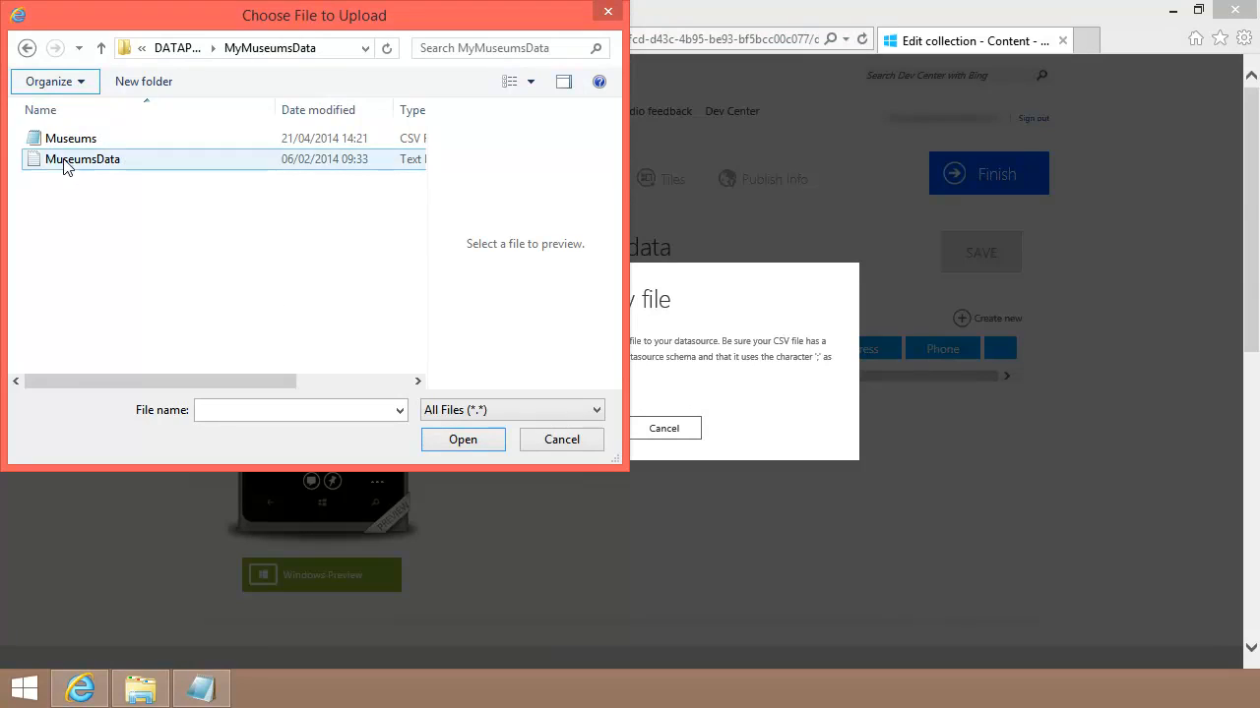
left_click(57, 145)
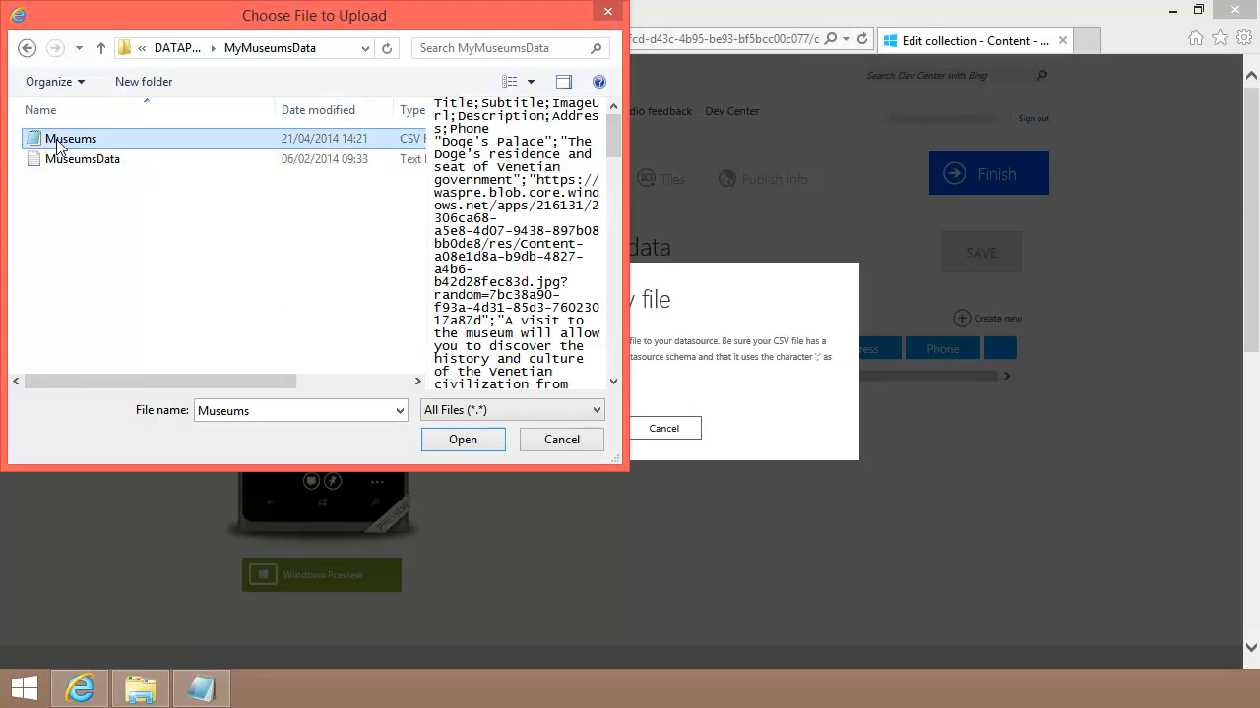
left_click(463, 440)
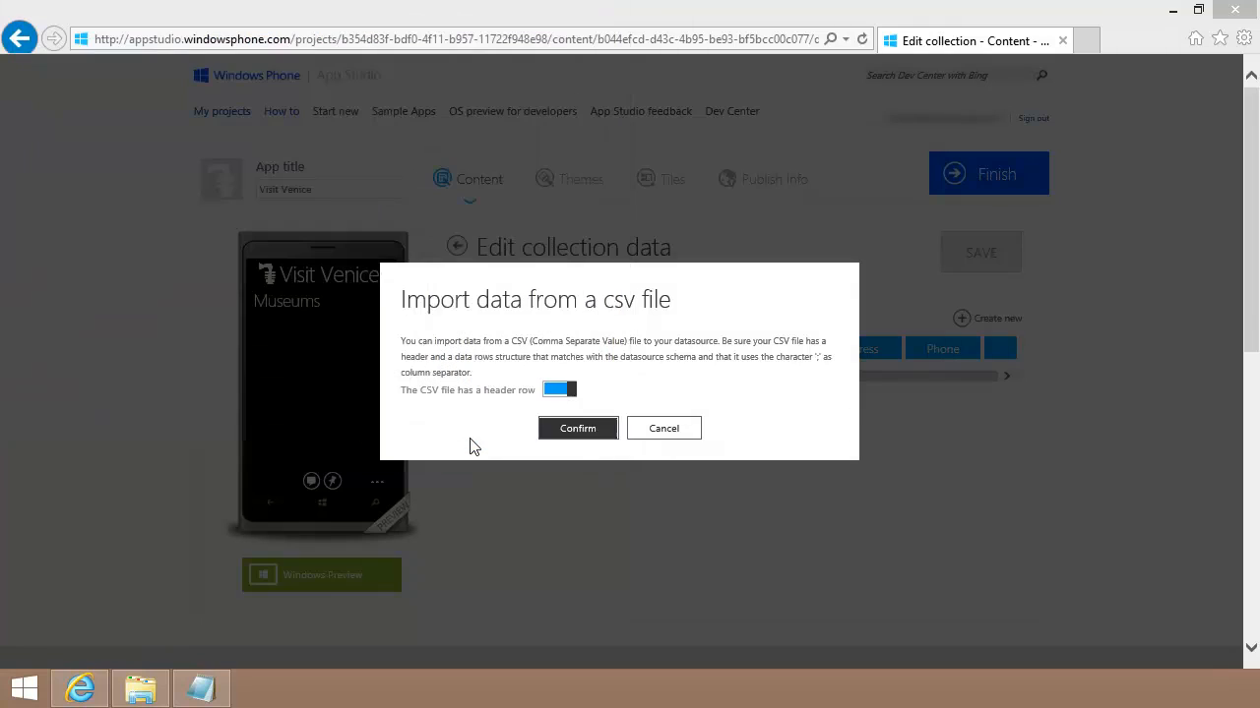
left_click(983, 259)
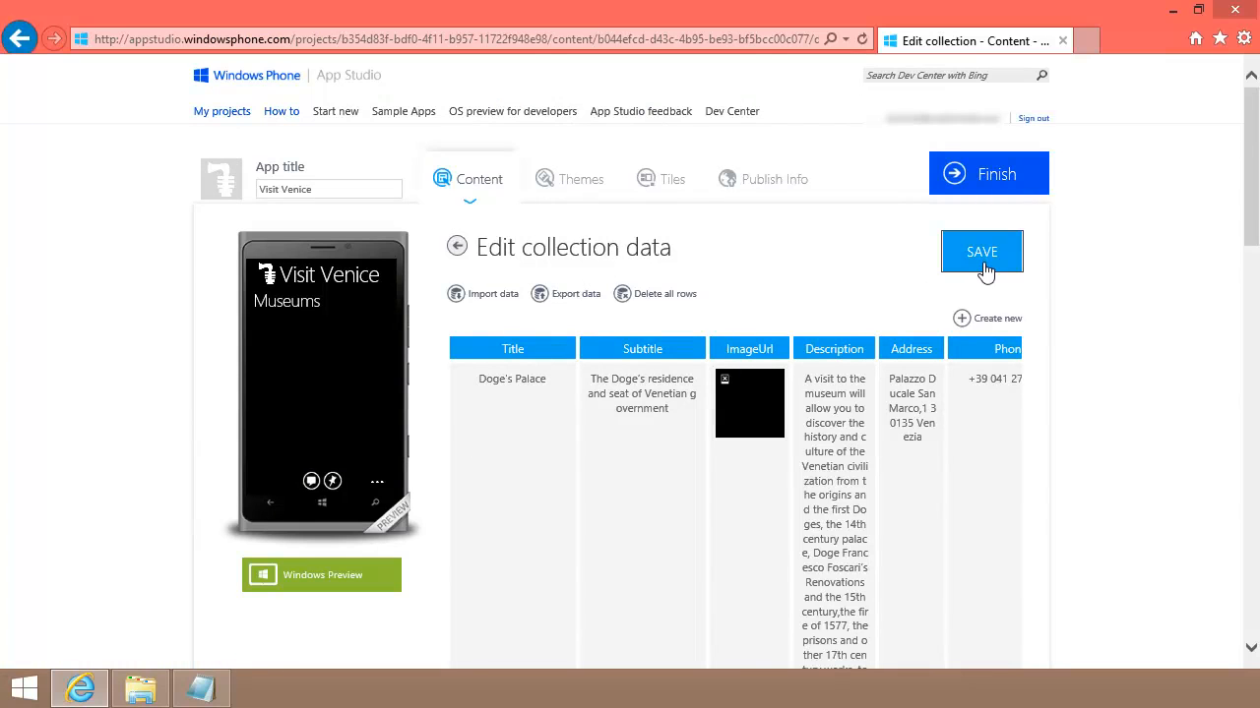
Step: Upload museum01 for Doge's Palace and museum02 for Correr Museum
left_click(753, 407)
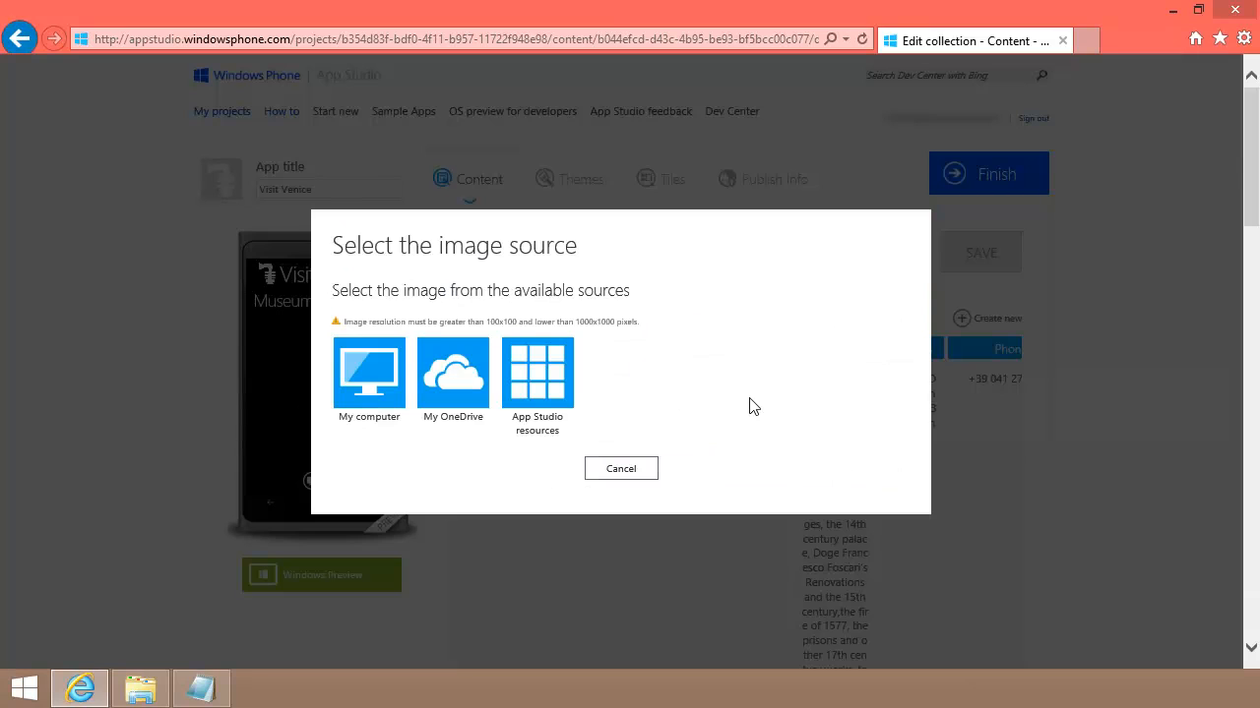
left_click(383, 374)
left_click(87, 162)
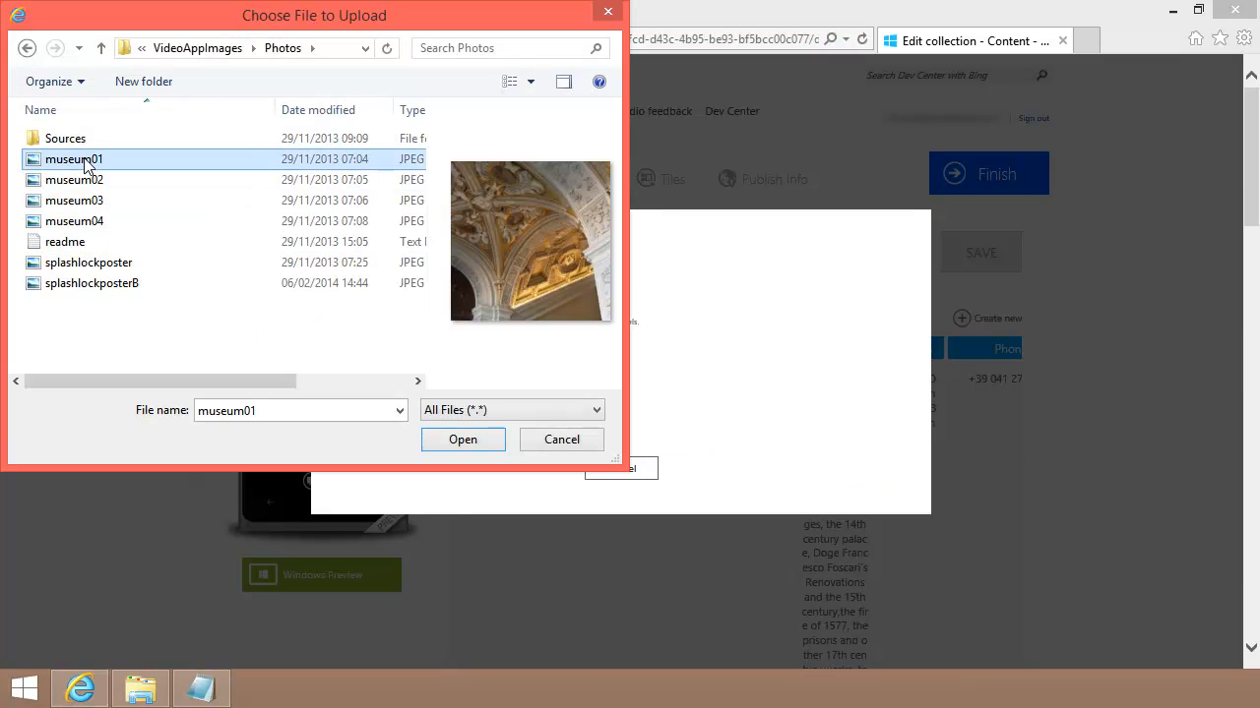
left_click(473, 443)
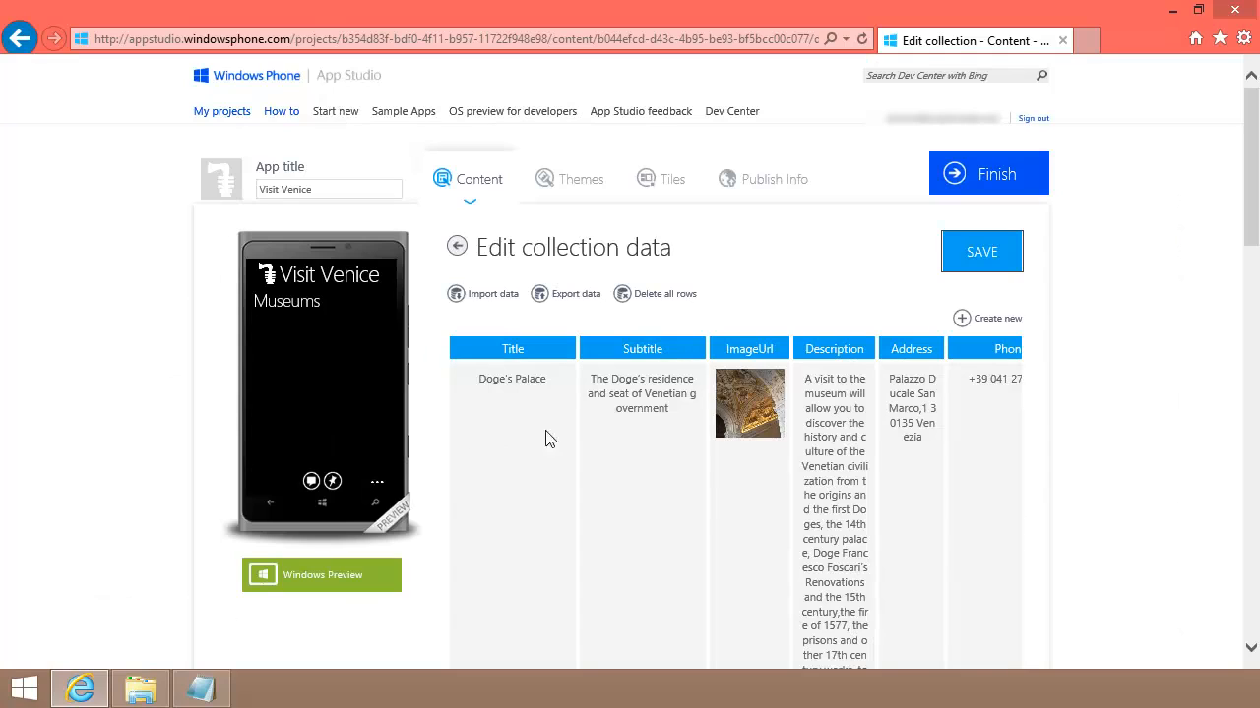
left_click_drag(1257, 231, 1242, 378)
left_click(743, 174)
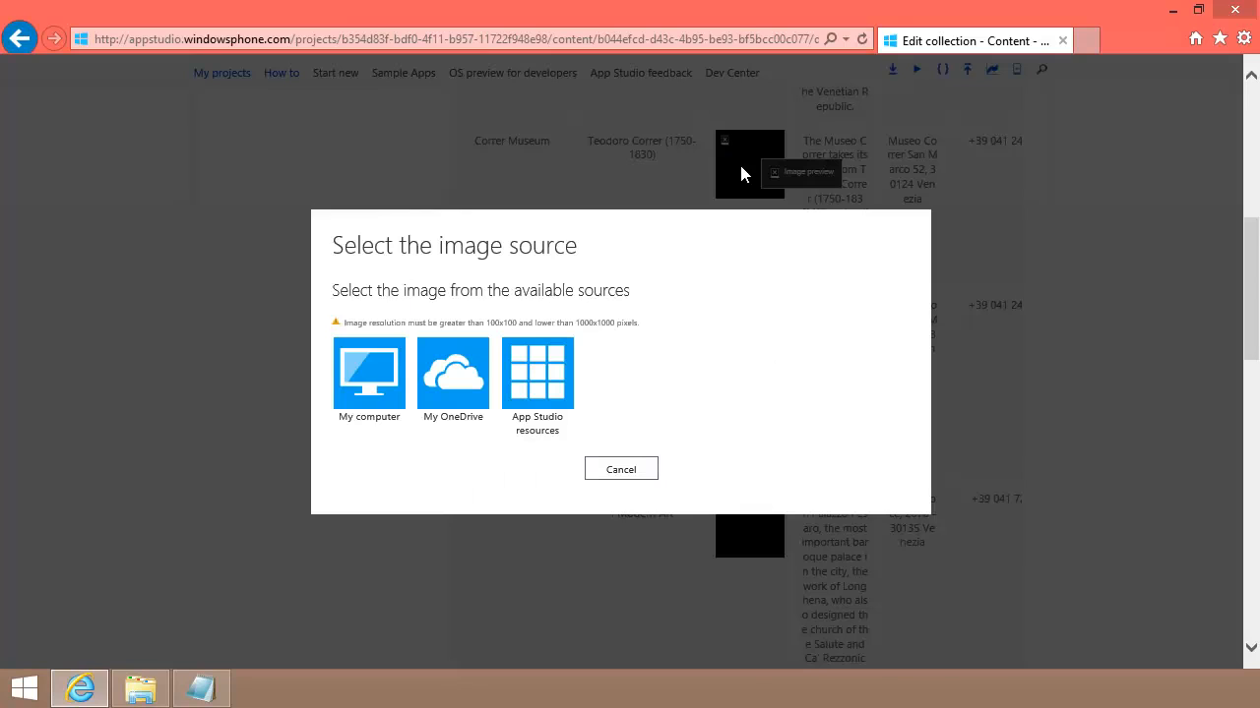
left_click(358, 399)
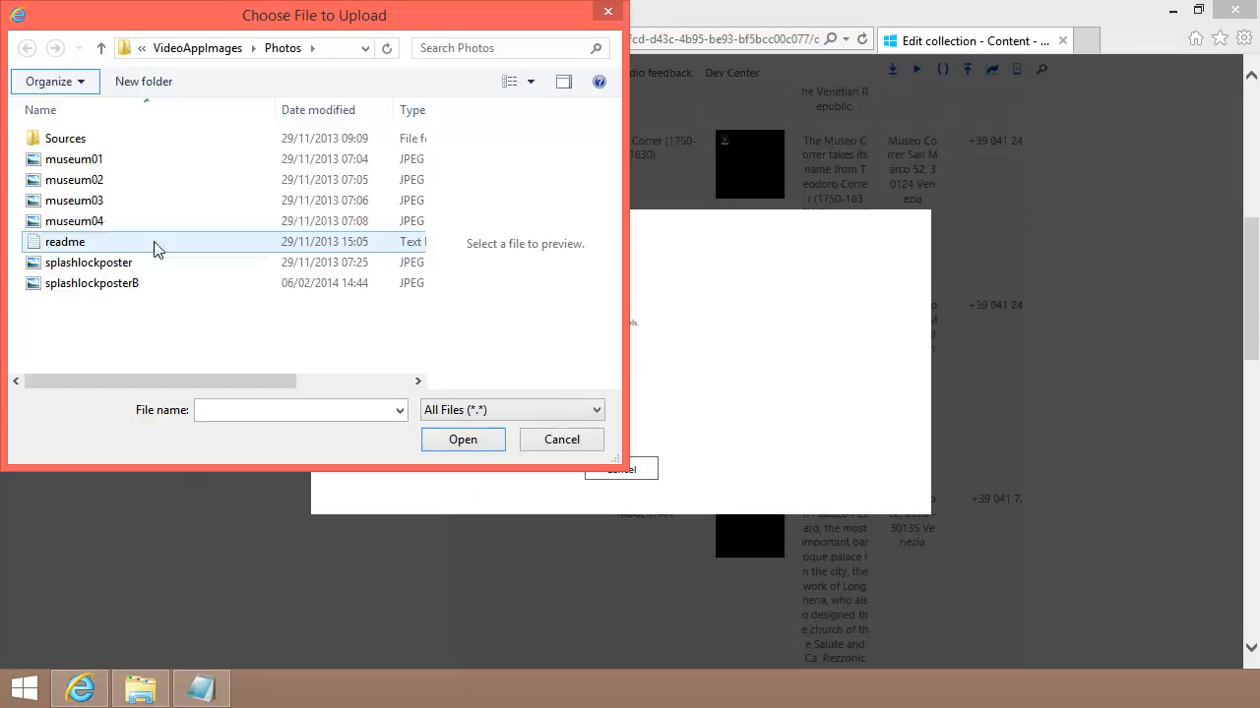
left_click(79, 187)
left_click(482, 441)
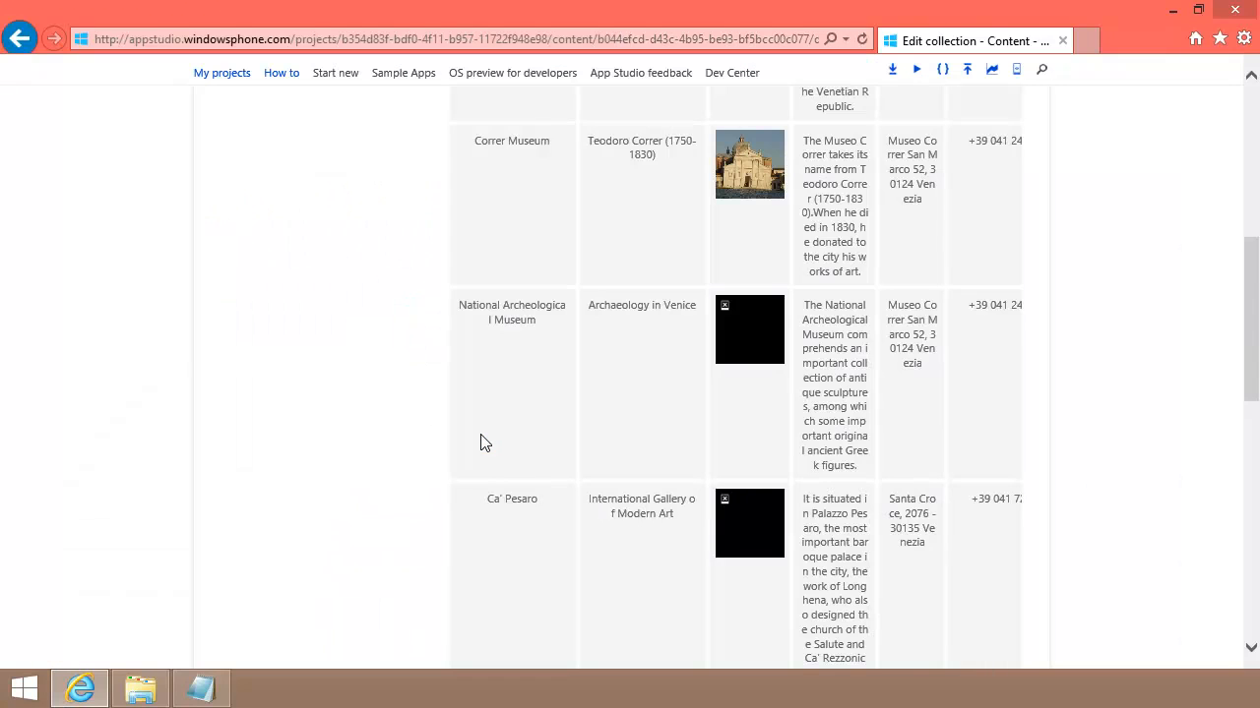
Step: Upload museum03 for National Archeological Museum and museum04 for Ca' Pesaro
left_click(763, 334)
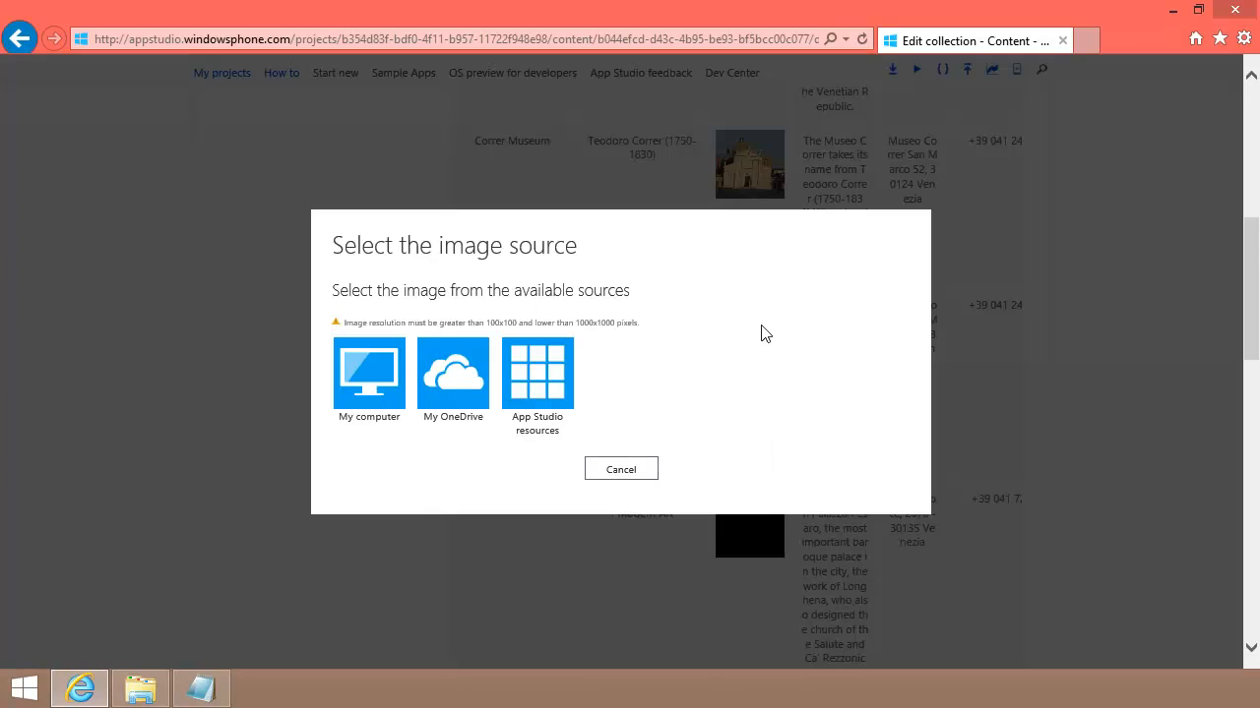
left_click(367, 394)
left_click(86, 201)
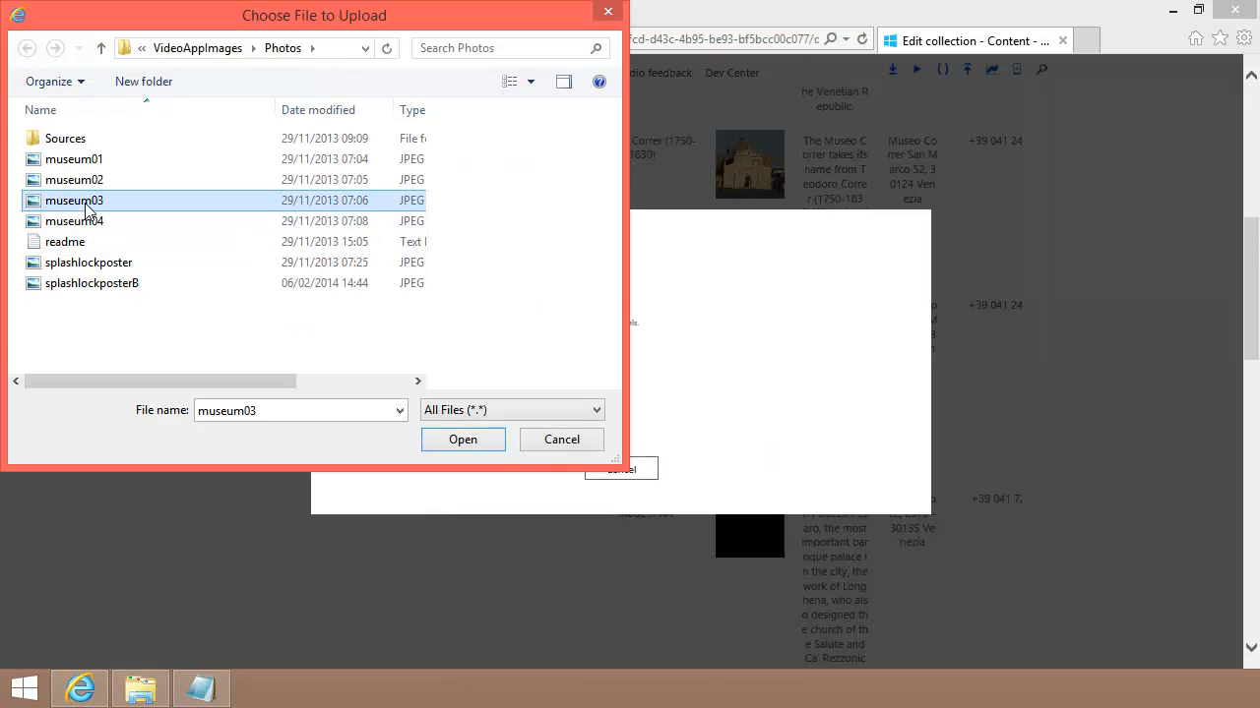
left_click(480, 443)
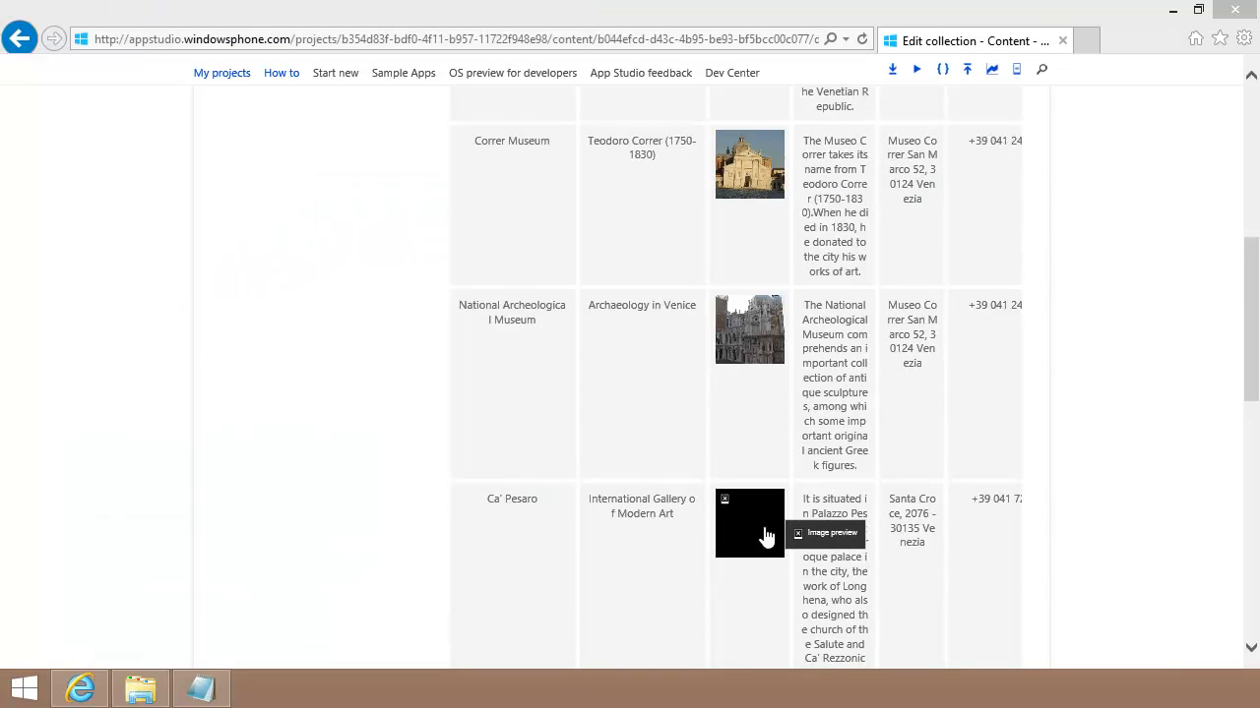
left_click(765, 532)
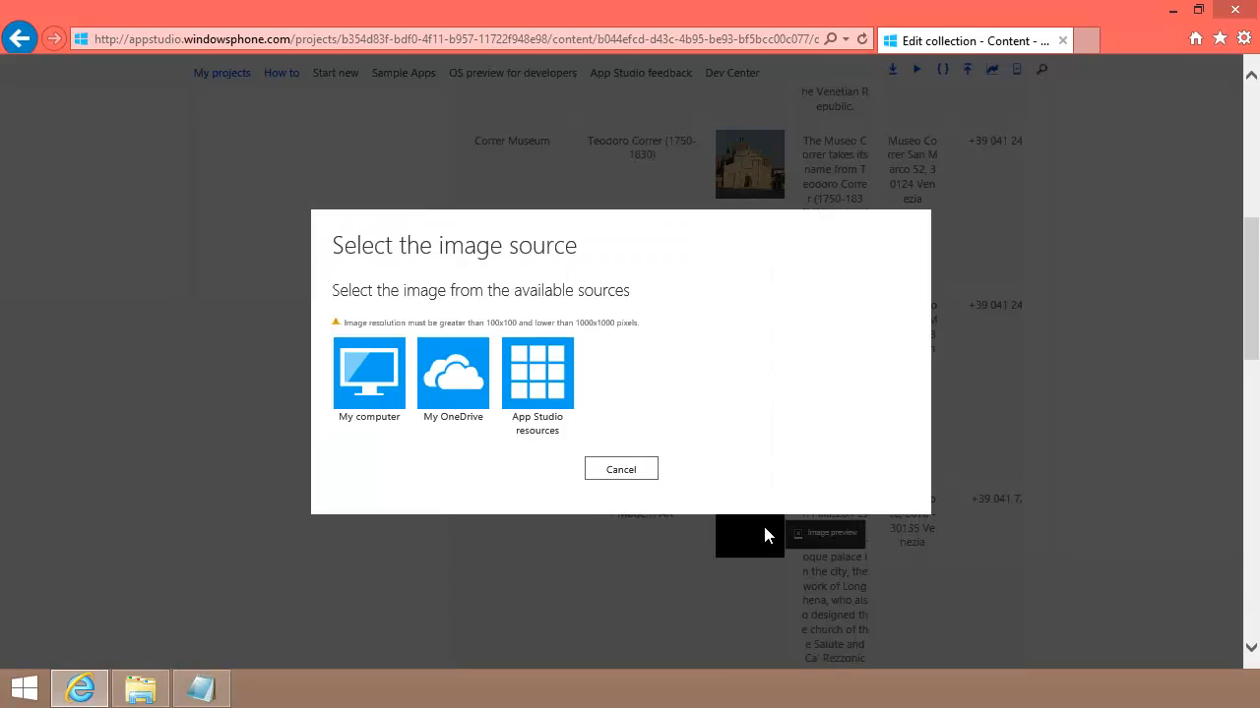
left_click(379, 391)
left_click(89, 221)
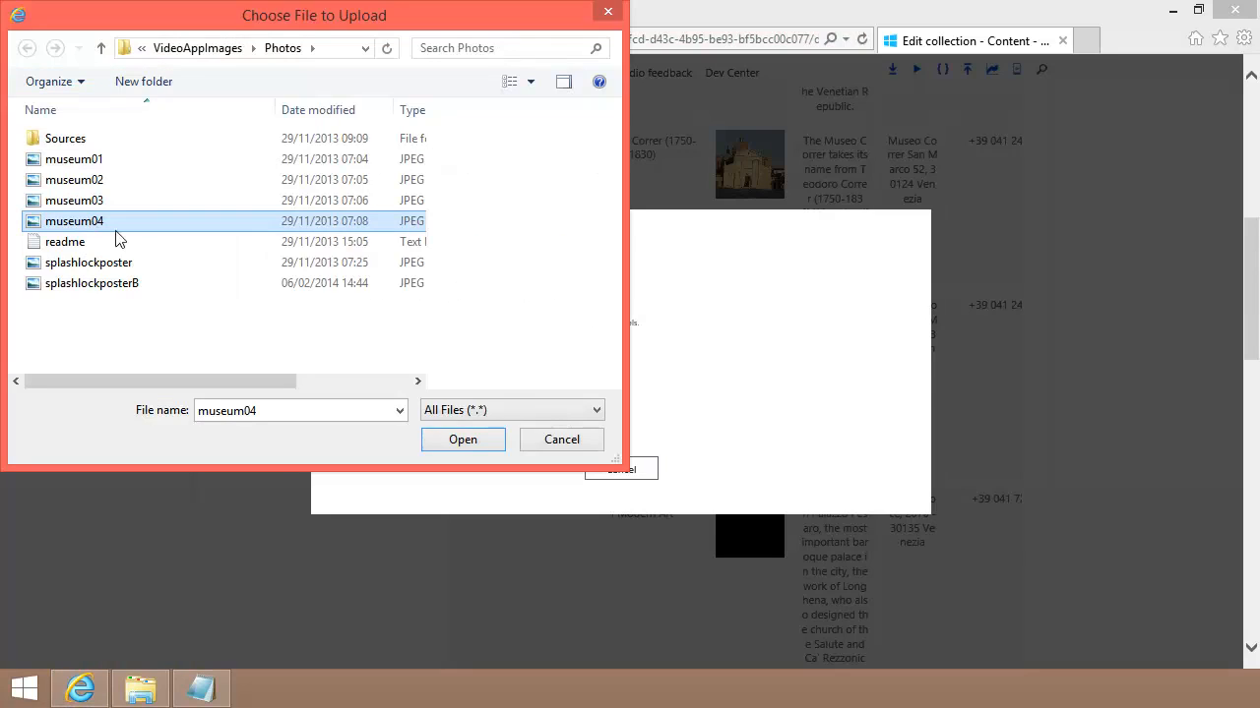
left_click(461, 440)
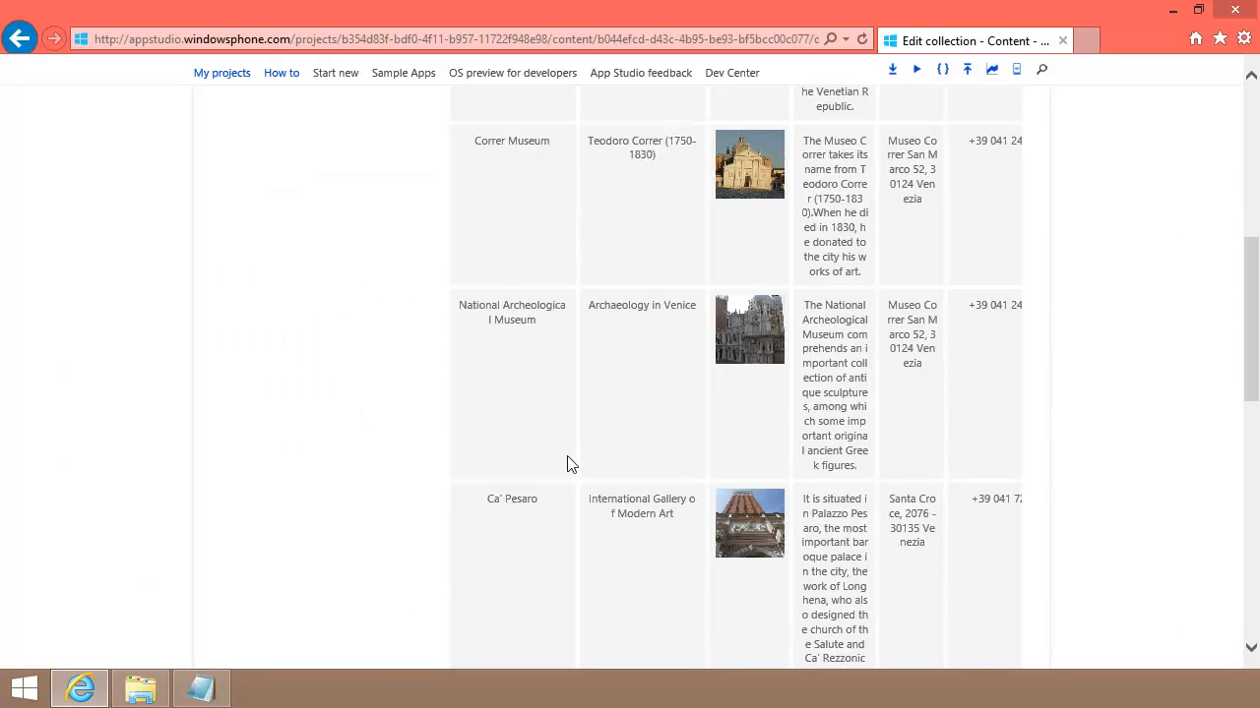
Step: Save the Museums collection with its new photos and switch the section data to Dynamic resources
left_click_drag(1253, 350, 1253, 201)
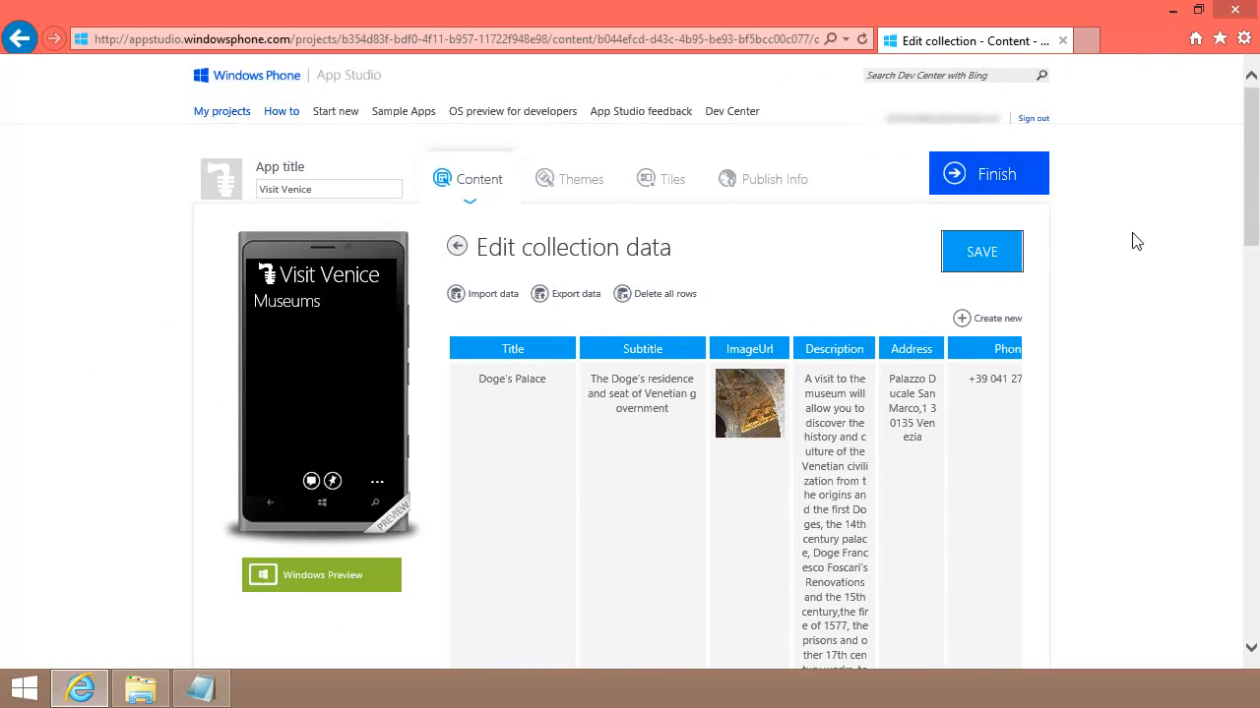
left_click(979, 256)
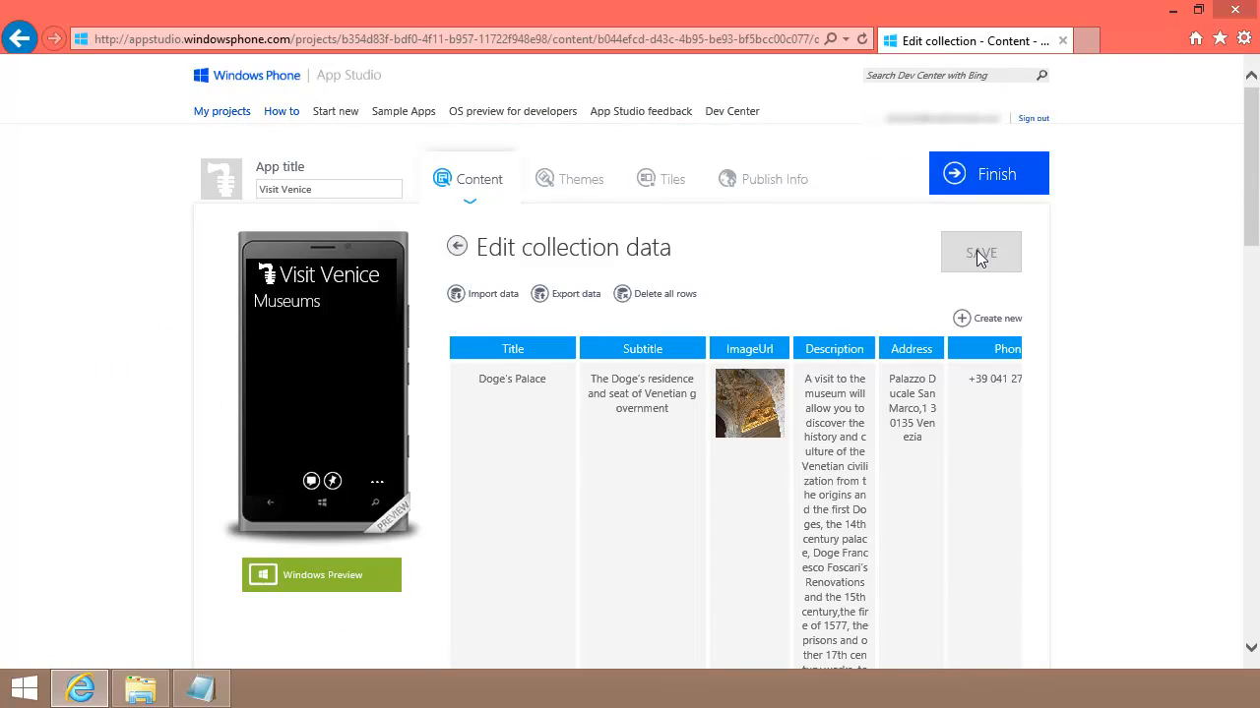
left_click(457, 249)
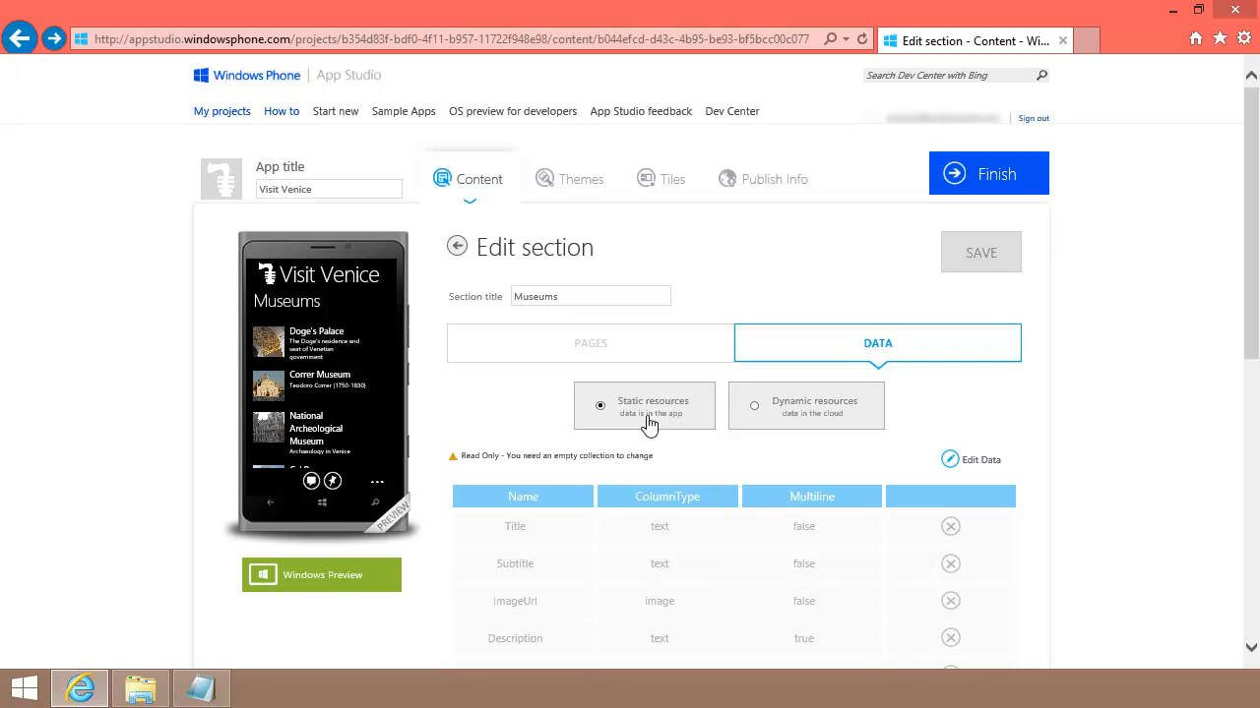
left_click(754, 406)
Step: Map the Museums list page's Title, SubTitle and Image to Title, Subtitle and ImageUrl, then save
left_click(590, 346)
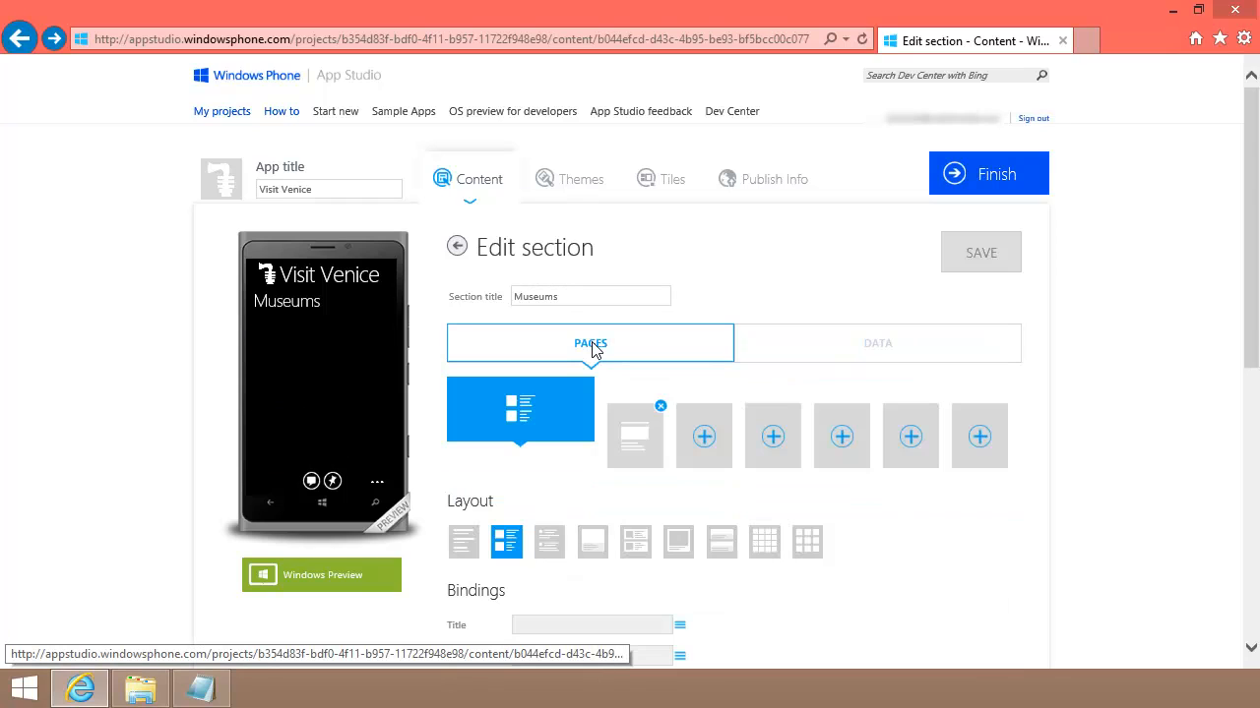
scroll(593, 351, "down", 3)
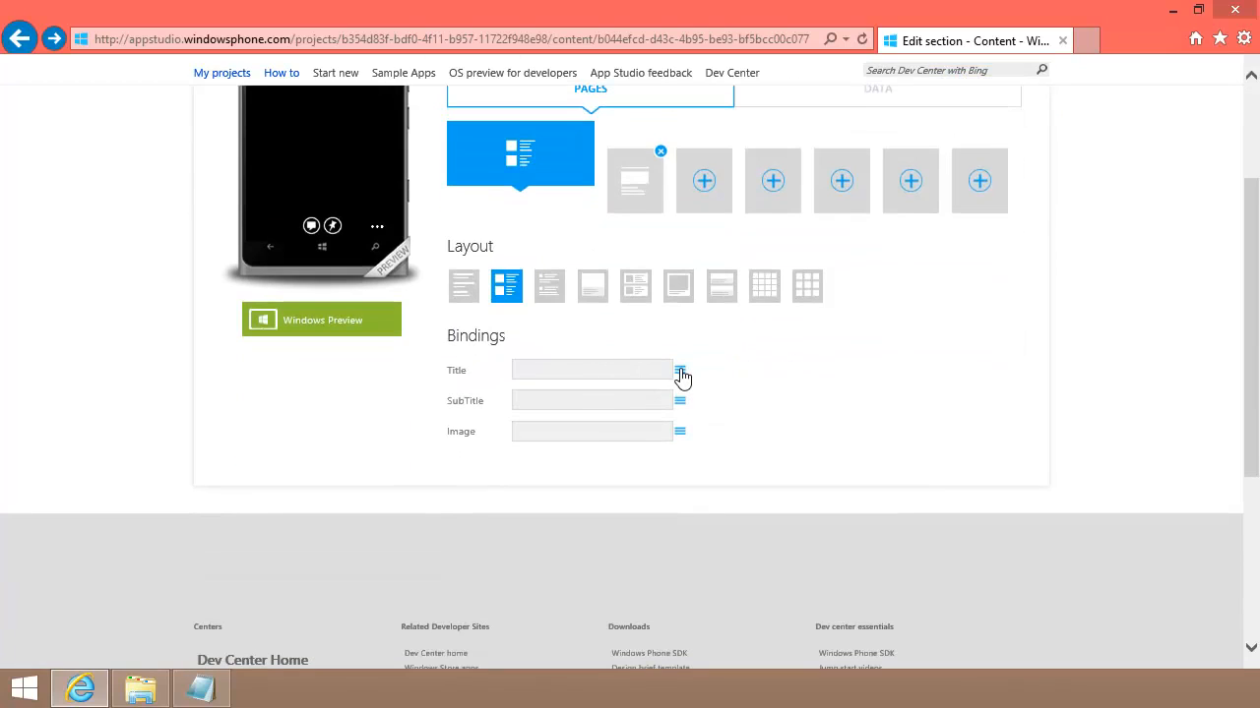
left_click(679, 372)
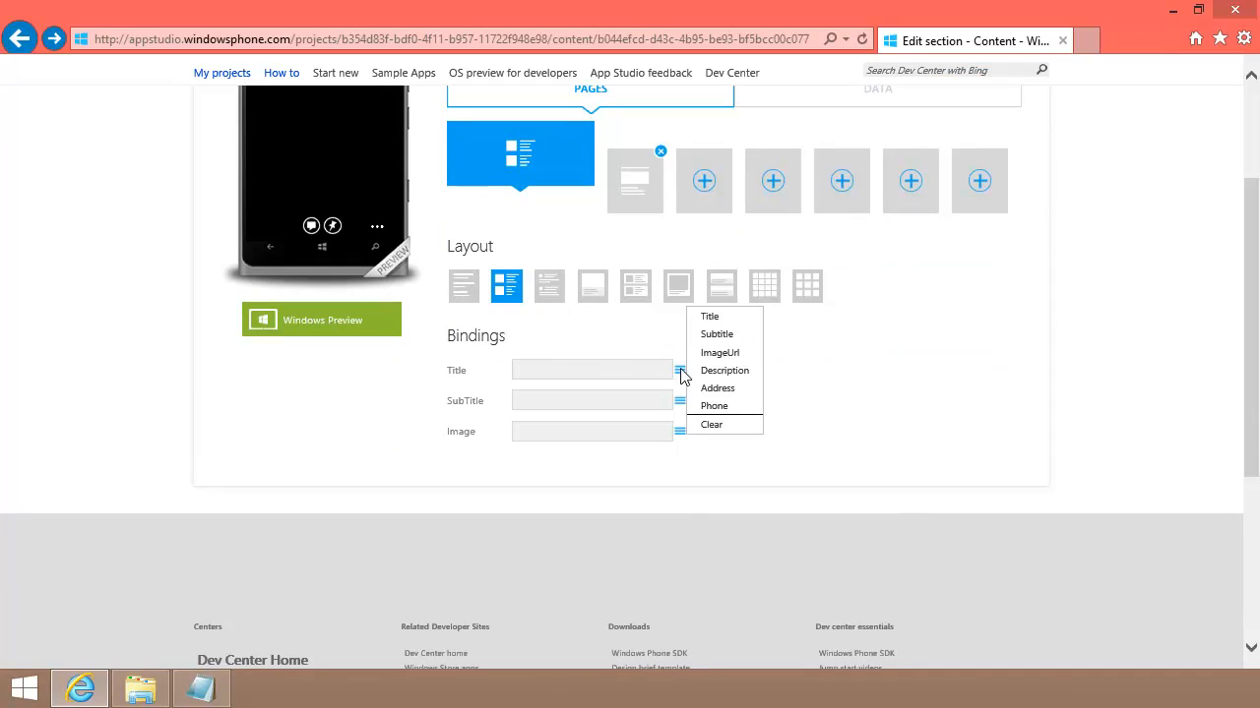
left_click(710, 316)
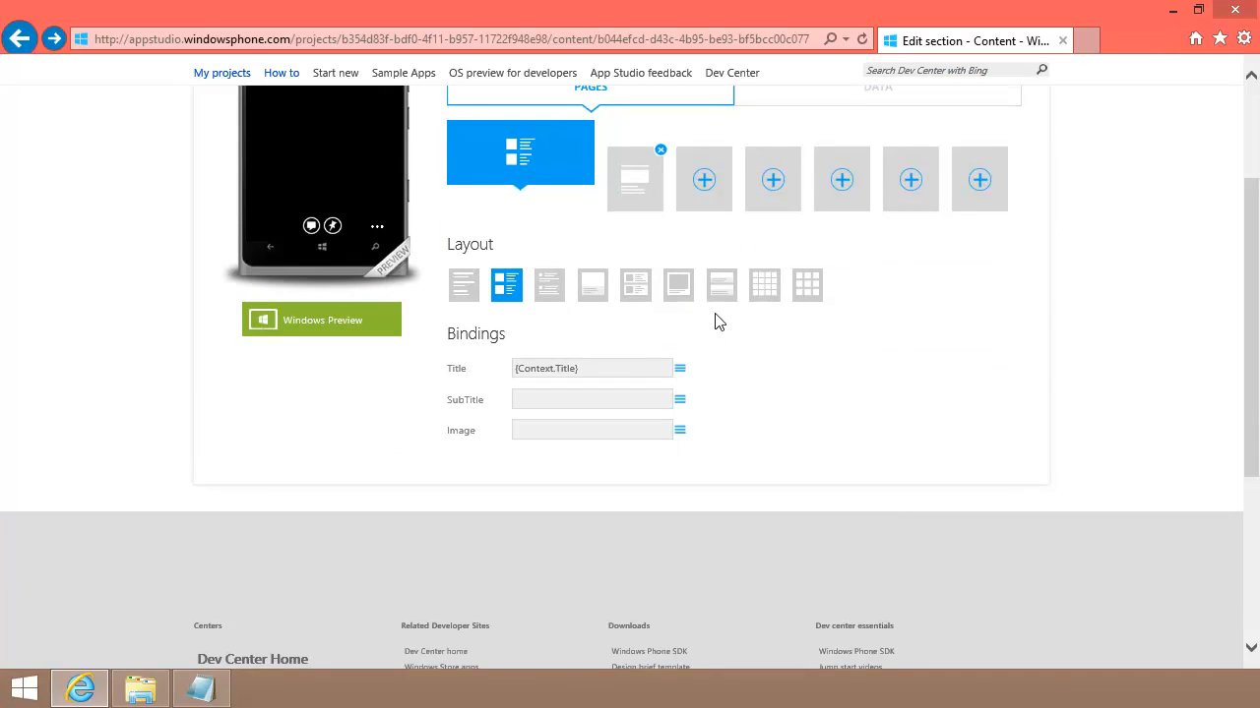
left_click(679, 400)
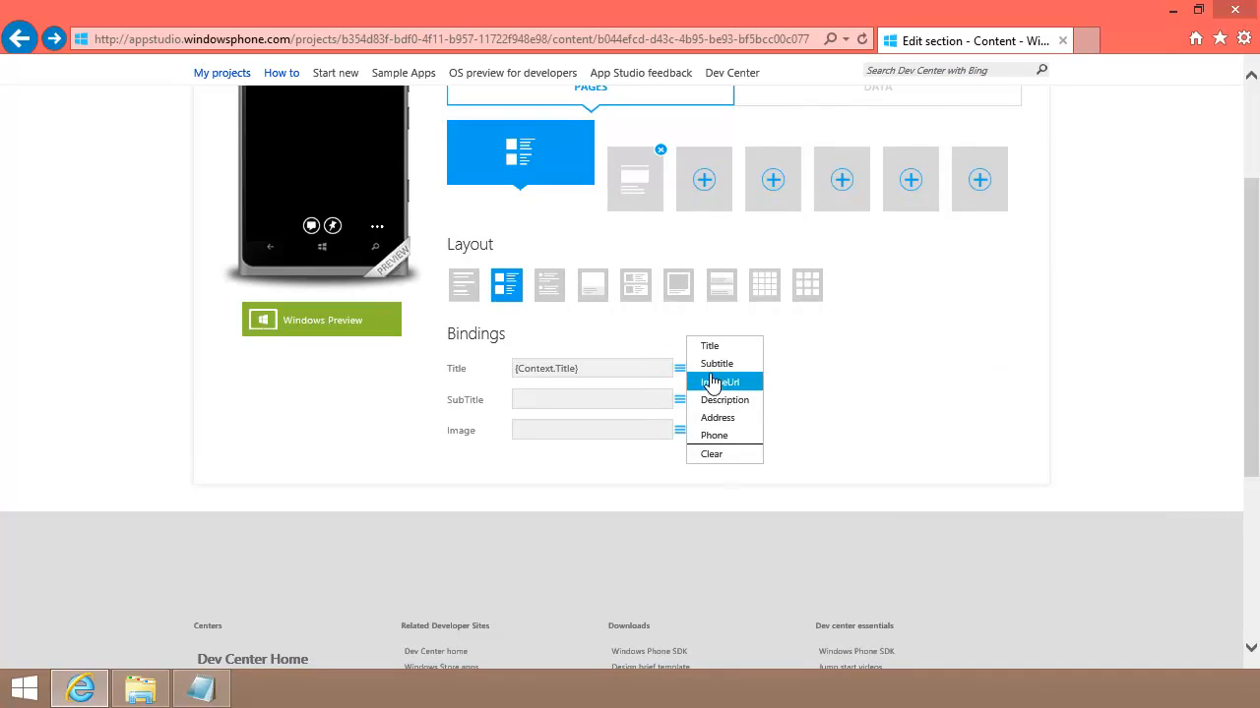
left_click(711, 364)
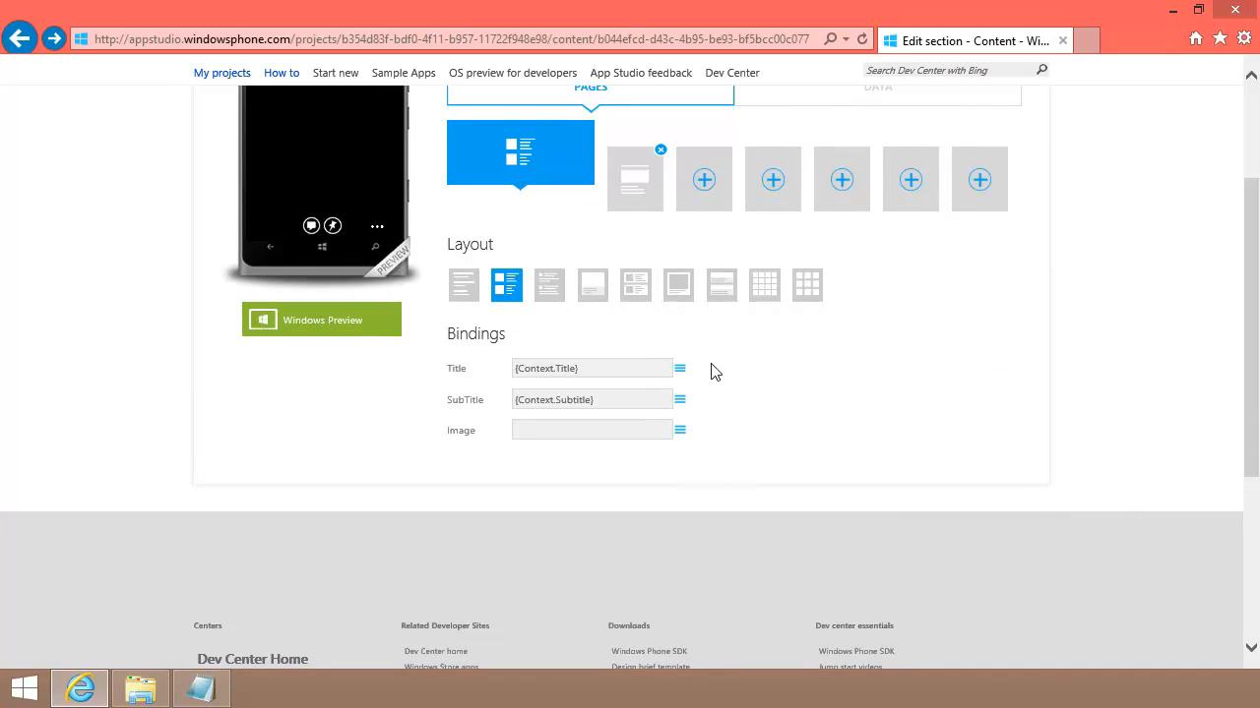
left_click(679, 431)
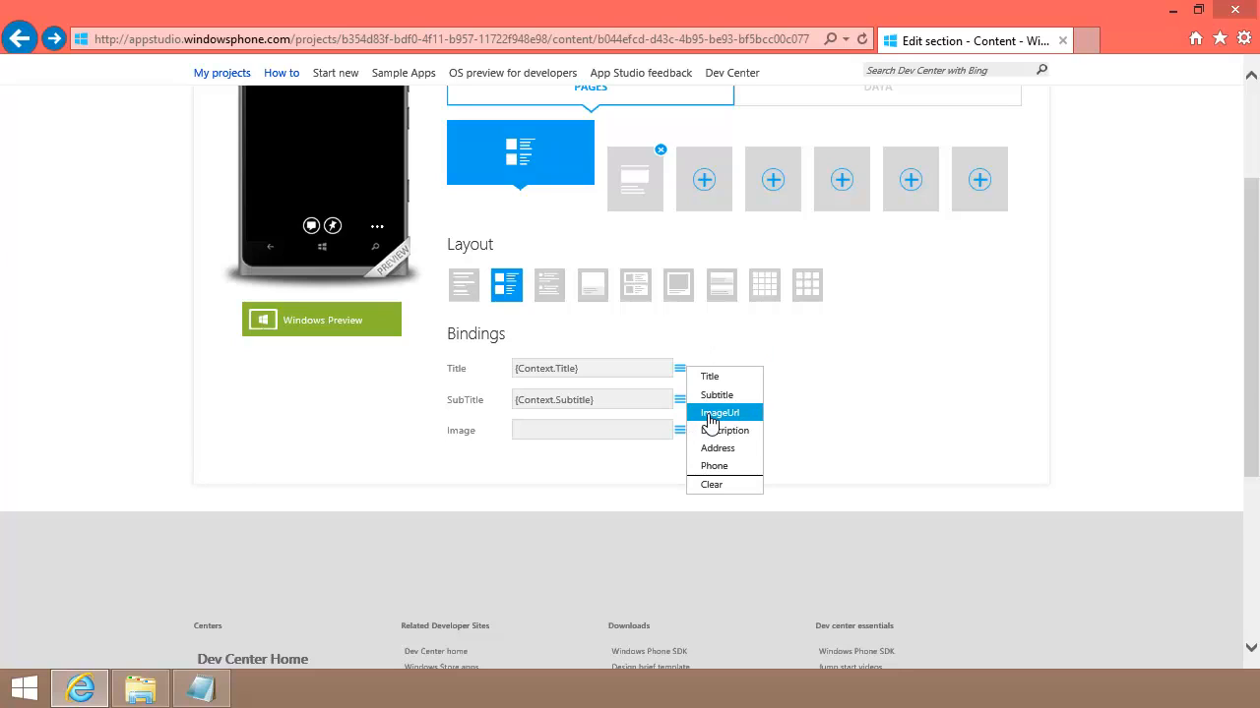
left_click(711, 413)
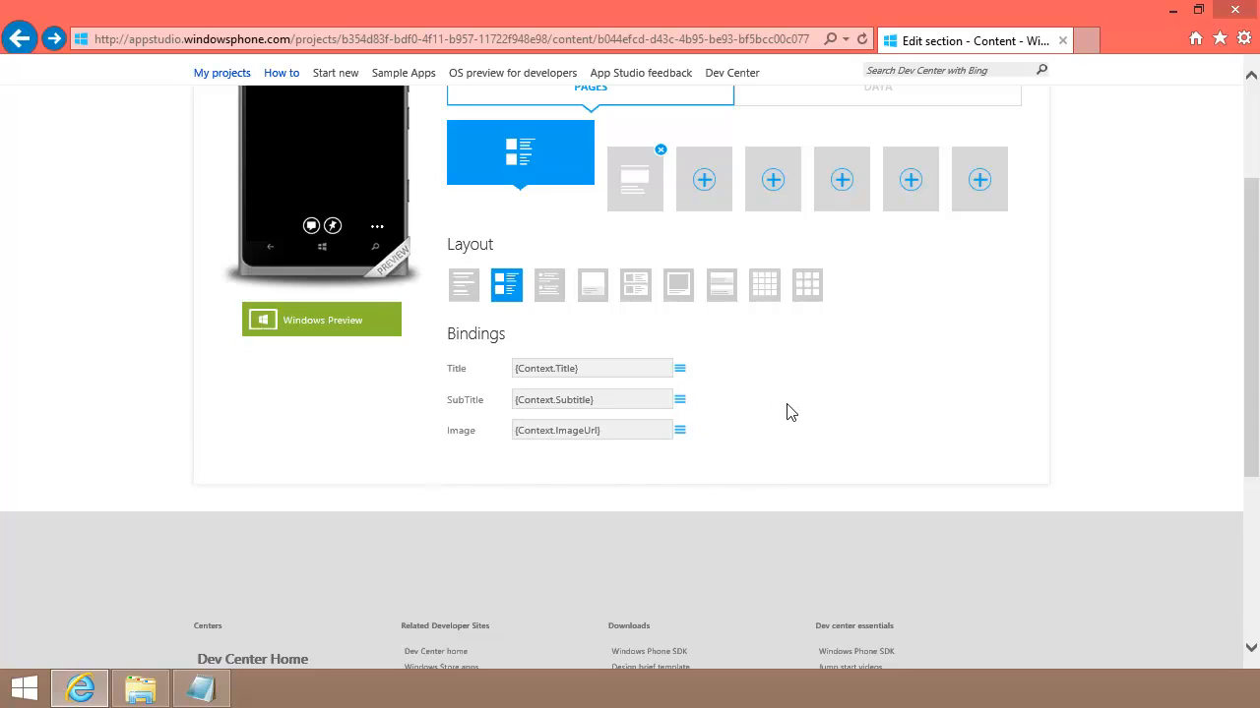
scroll(787, 411, "up", 1)
left_click(987, 106)
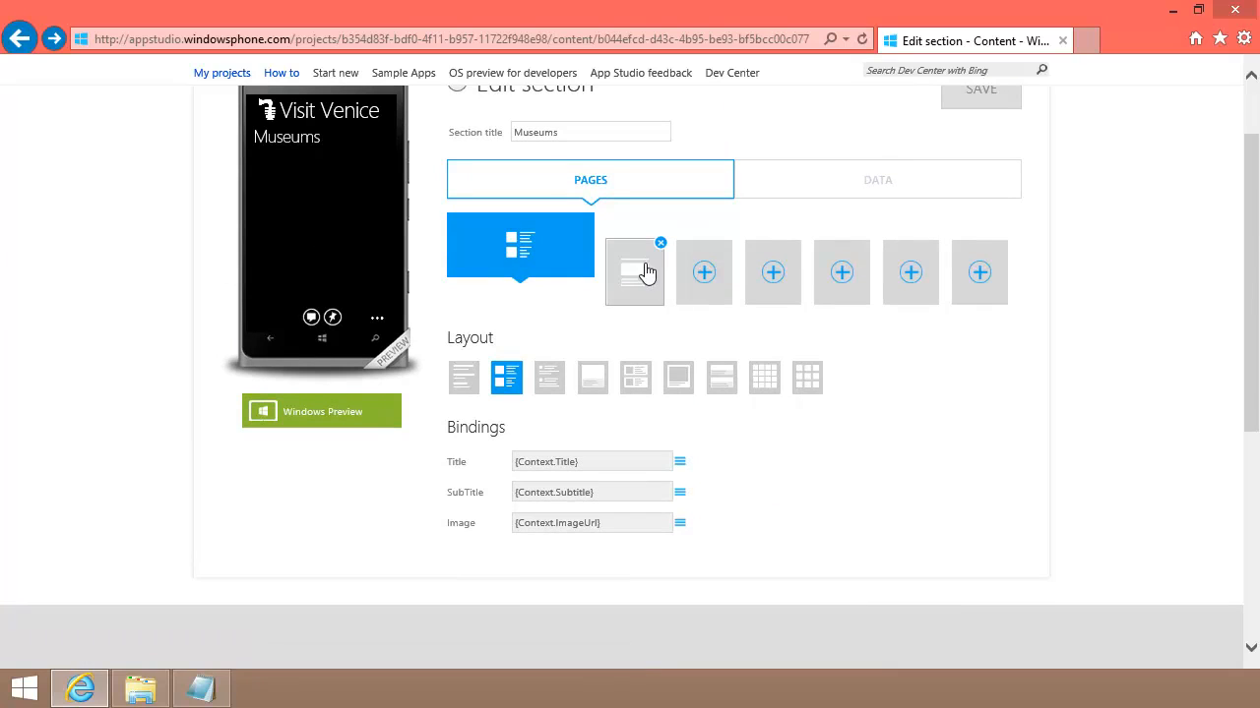
Step: Bind the detail page's title, description and image to Phone, Address and ImageUrl
left_click(638, 271)
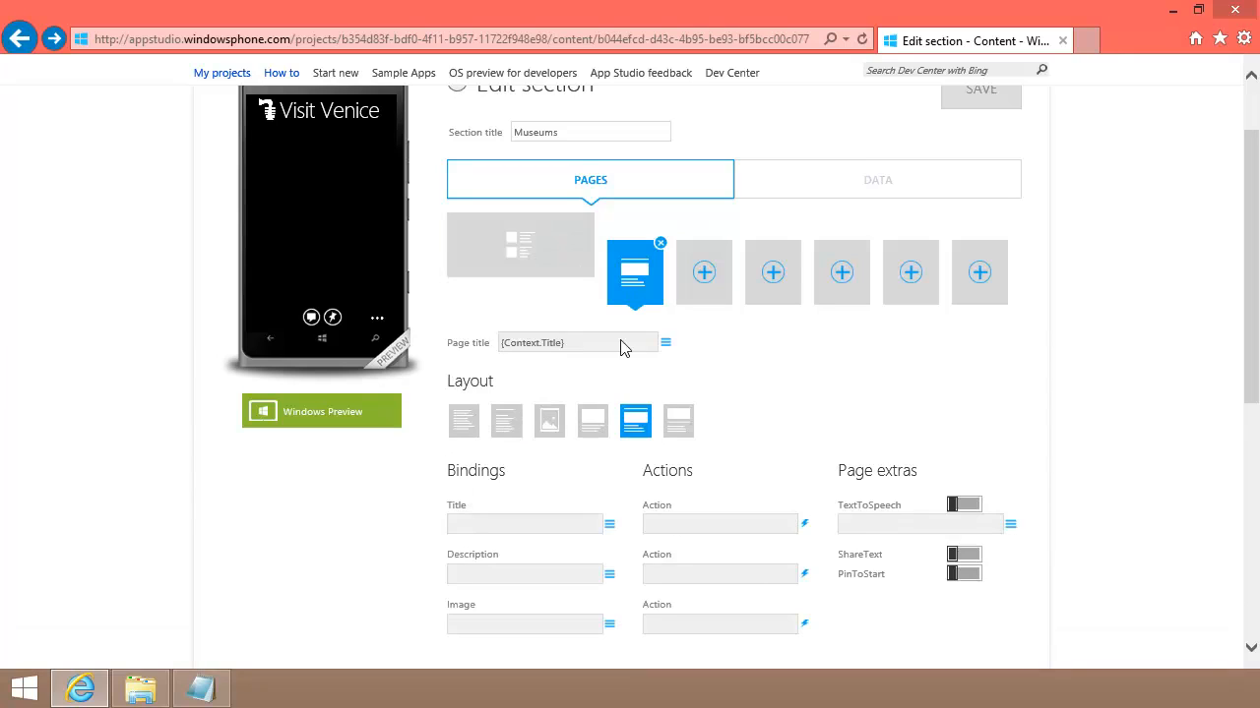
left_click(610, 524)
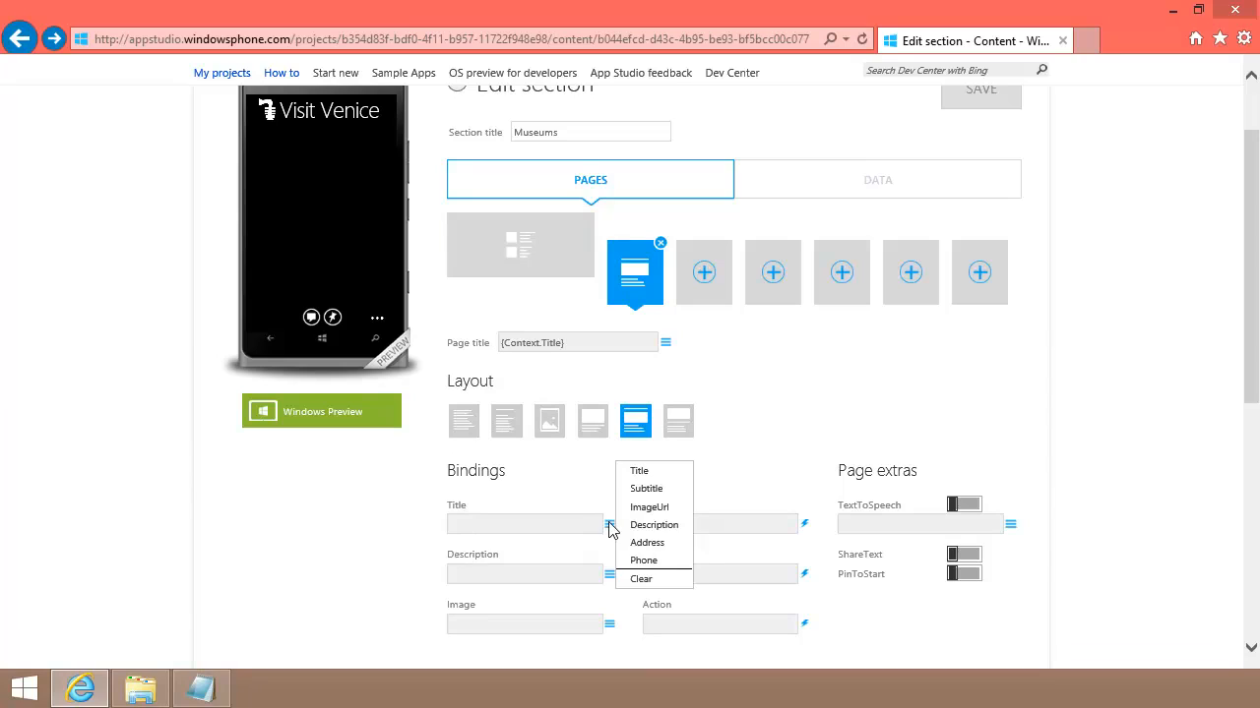
left_click(643, 560)
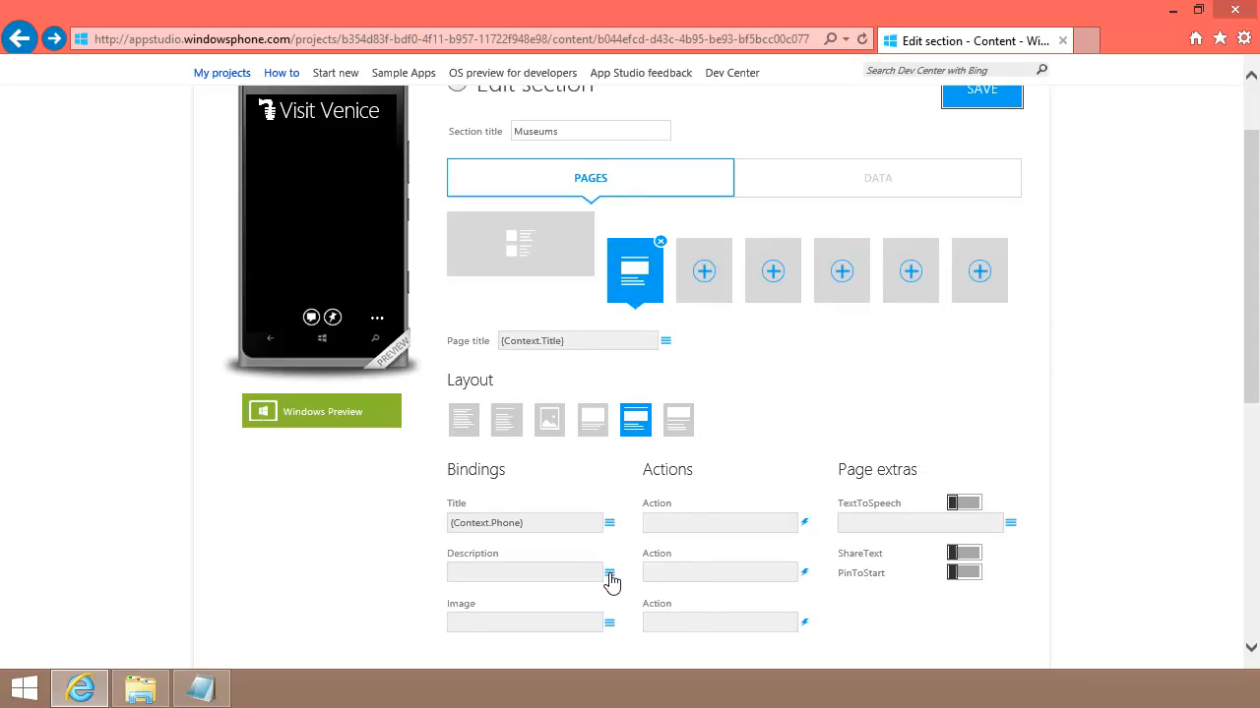
left_click(609, 573)
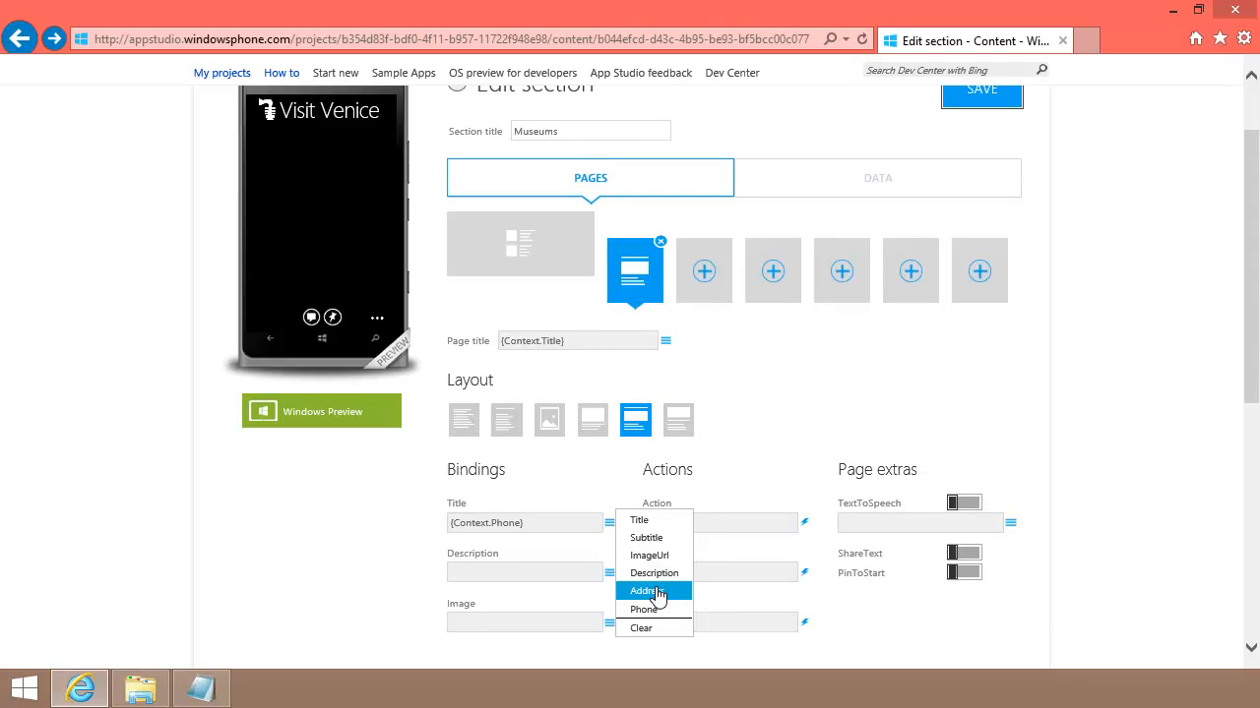
left_click(655, 591)
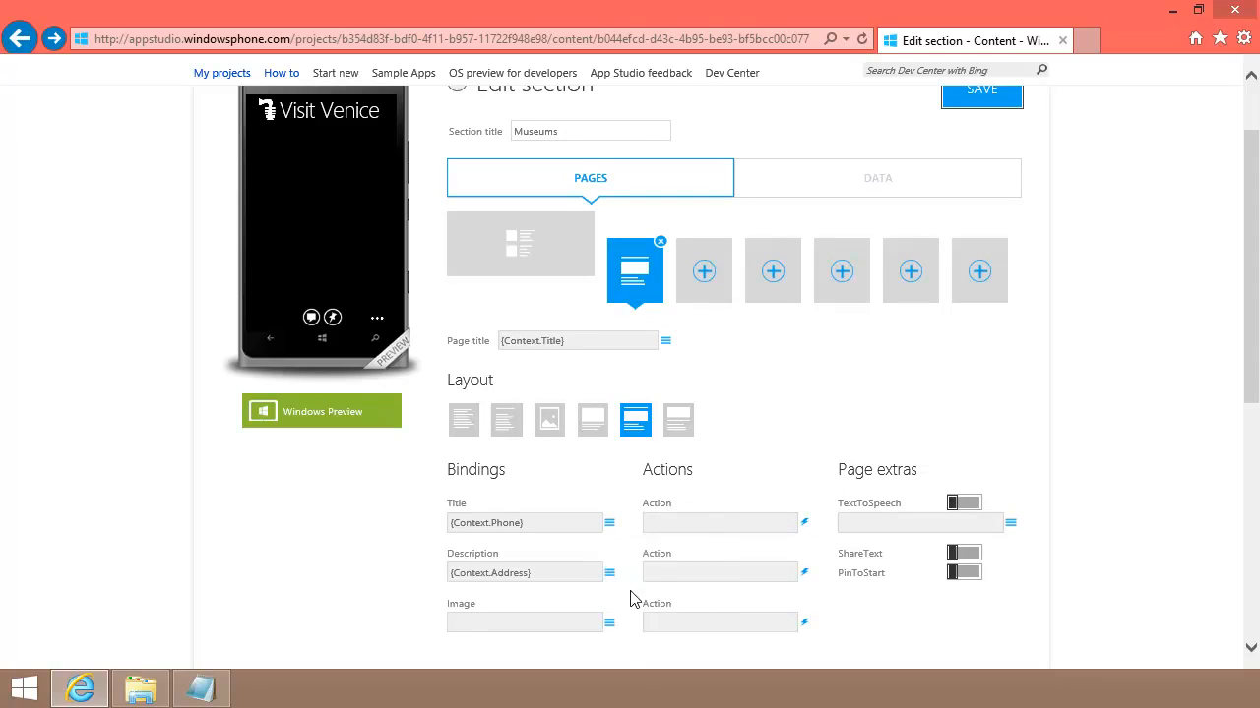
left_click(609, 624)
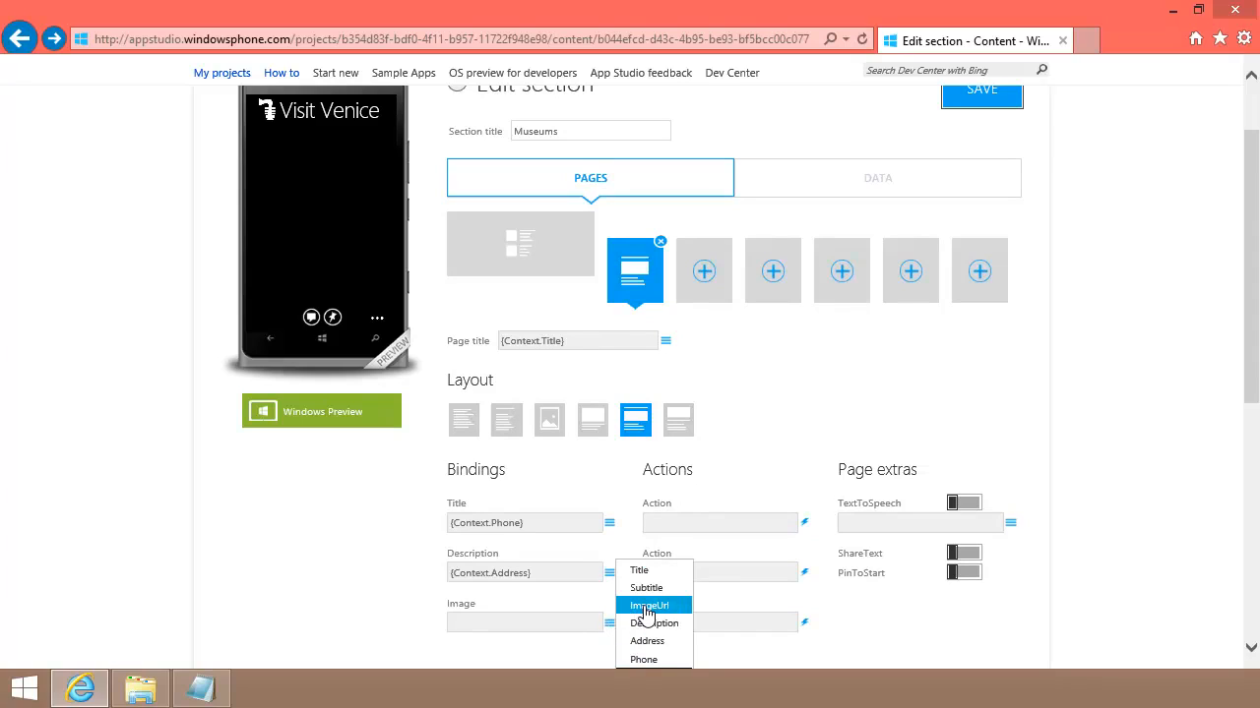
left_click(648, 607)
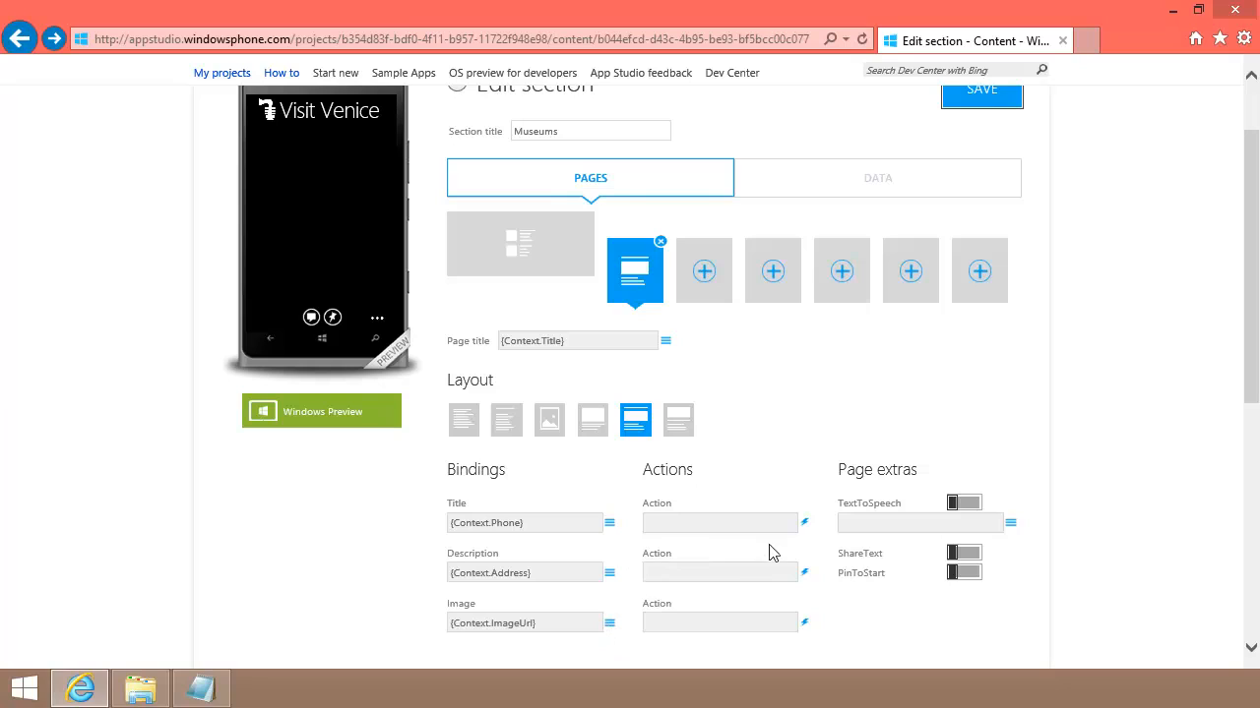
Step: Add a Call action on Phone and a Go to address action on Address, then save
left_click(804, 524)
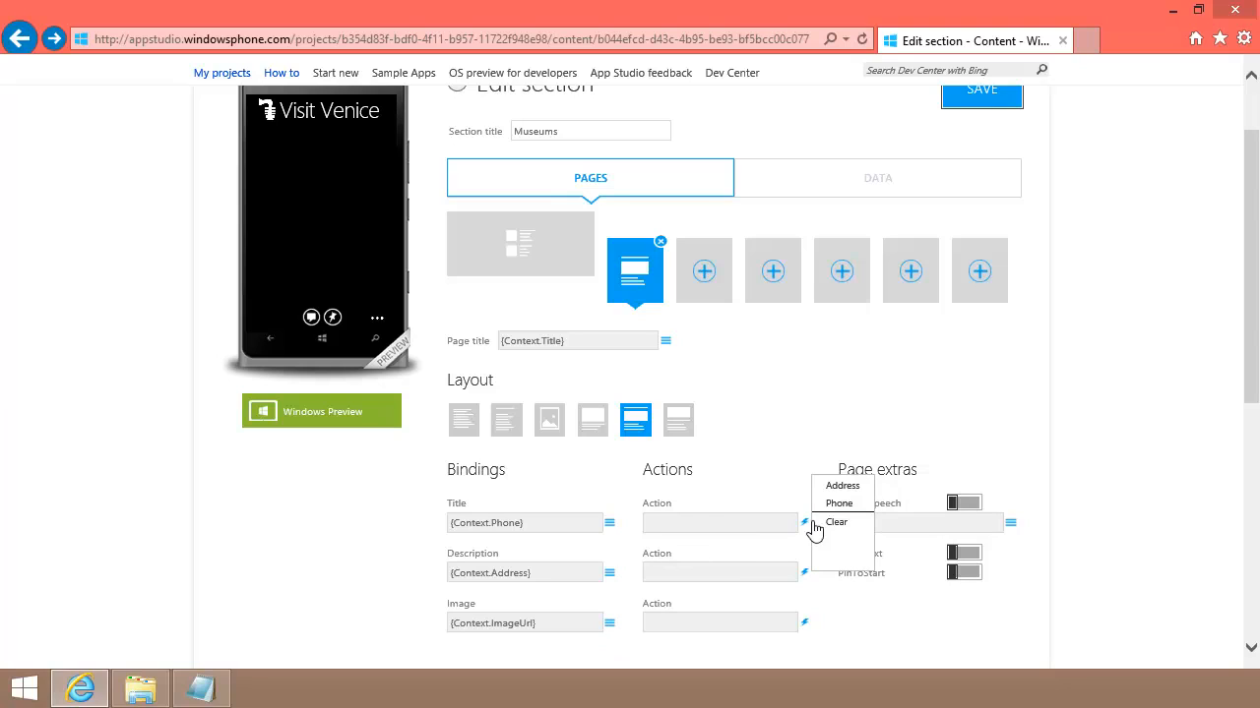
left_click(837, 506)
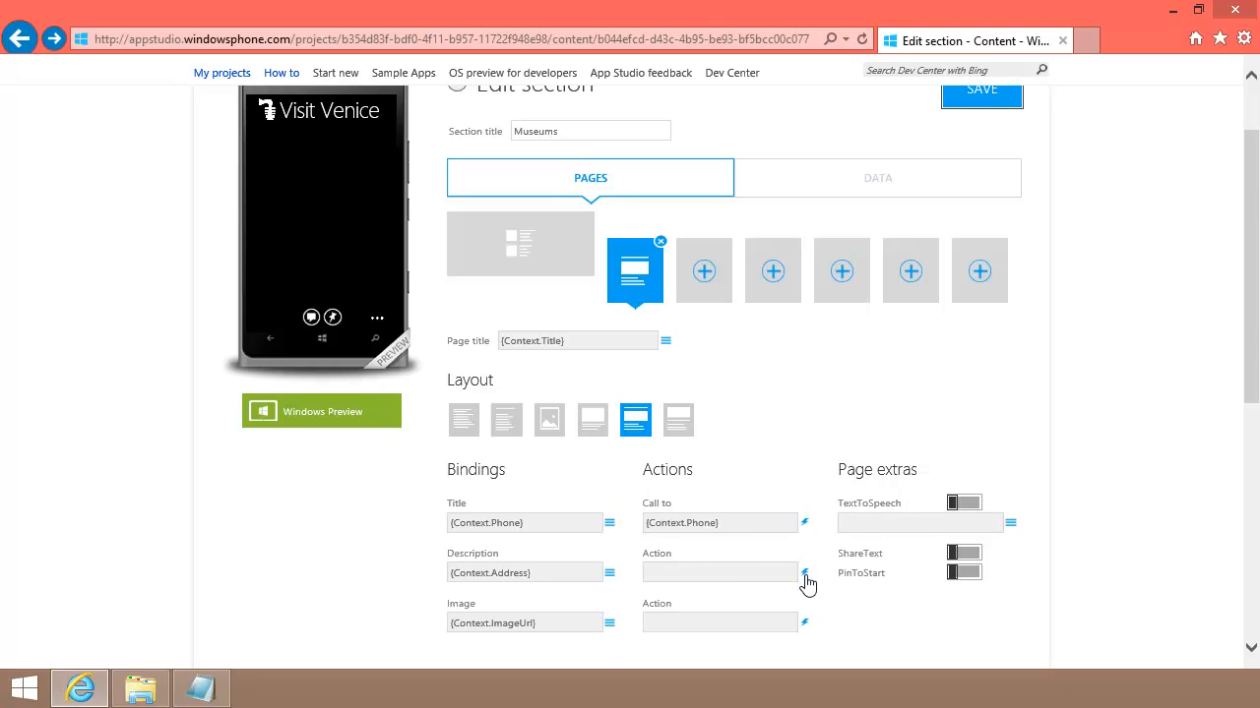
left_click(805, 575)
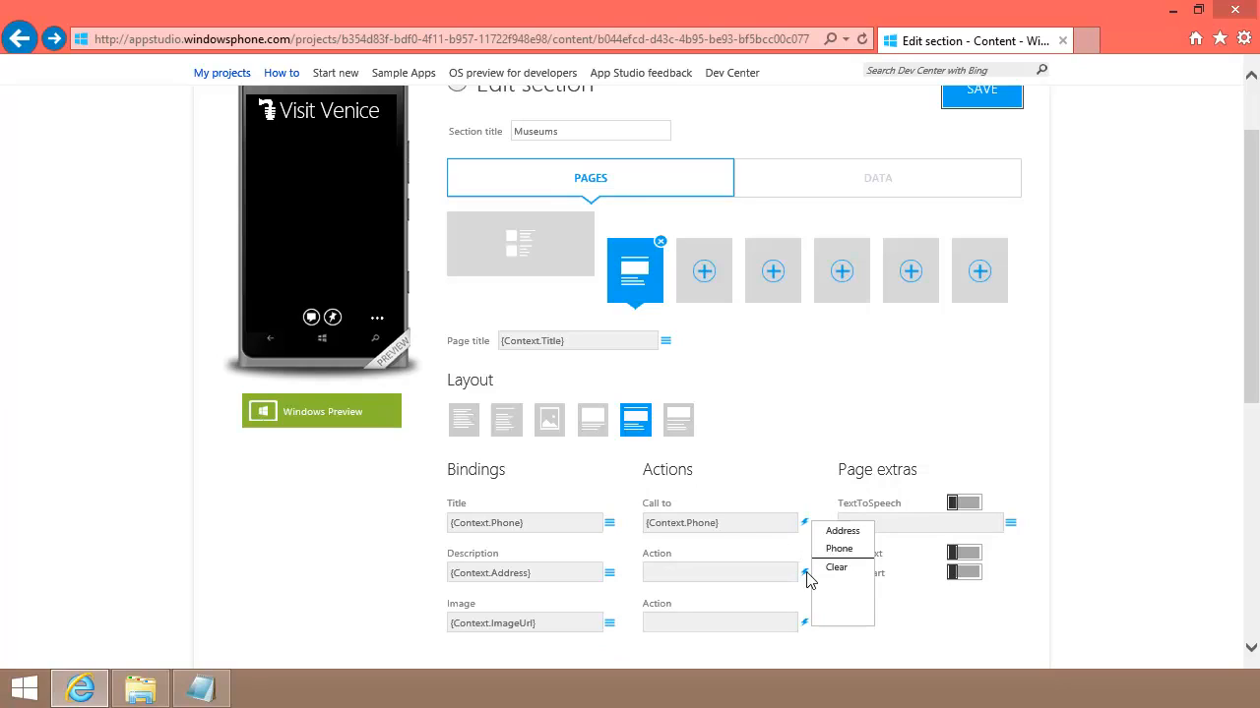
left_click(839, 533)
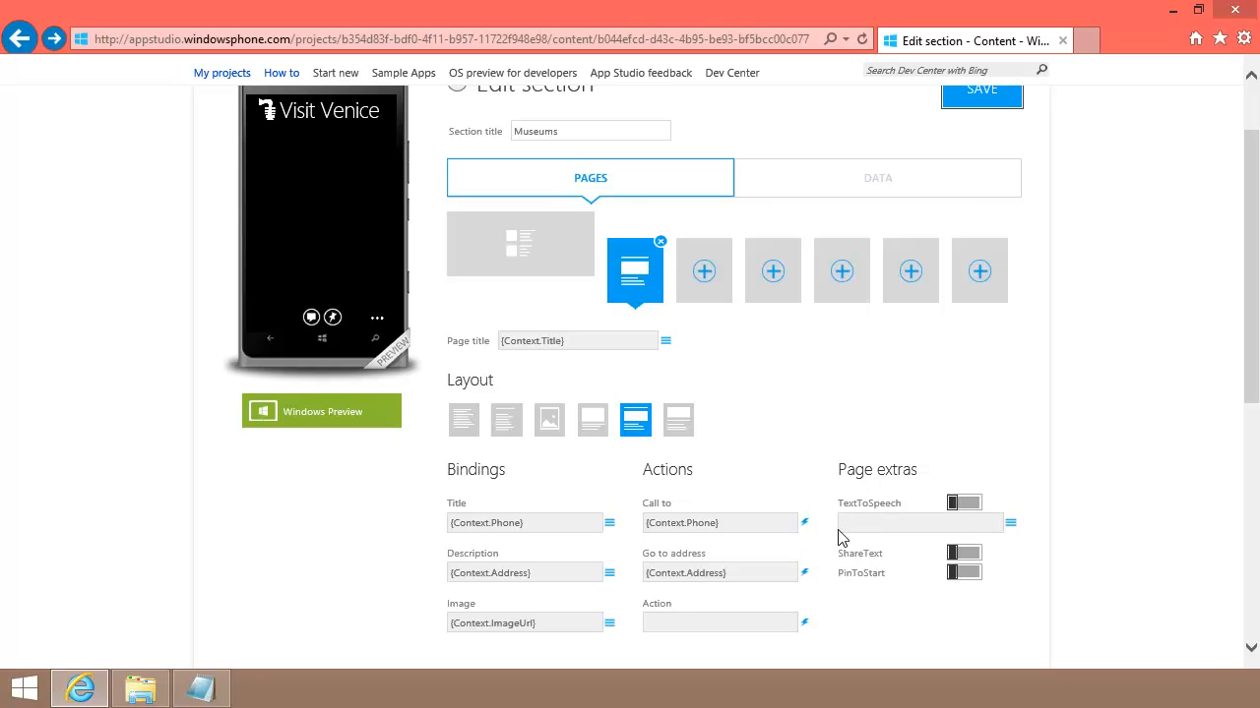
left_click(969, 111)
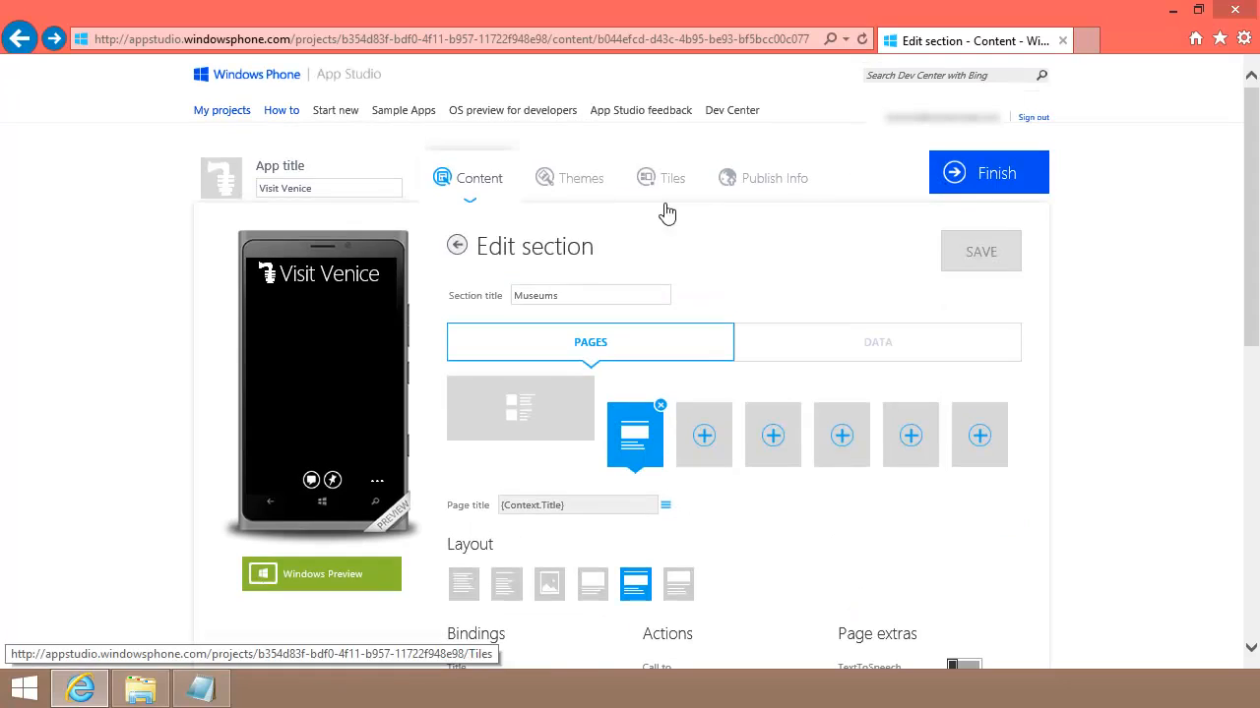
Step: Drag the section tiles so My Useful Links is first and Museums second
left_click(458, 248)
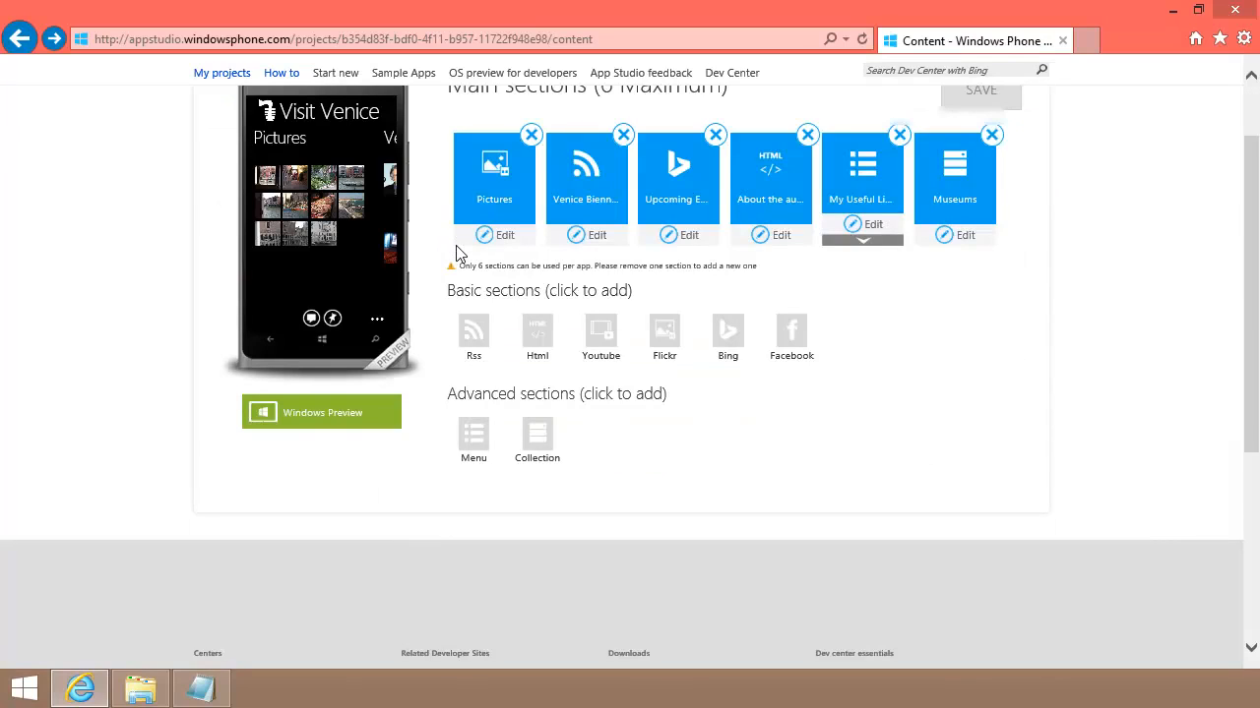
scroll(457, 247, "up", 2)
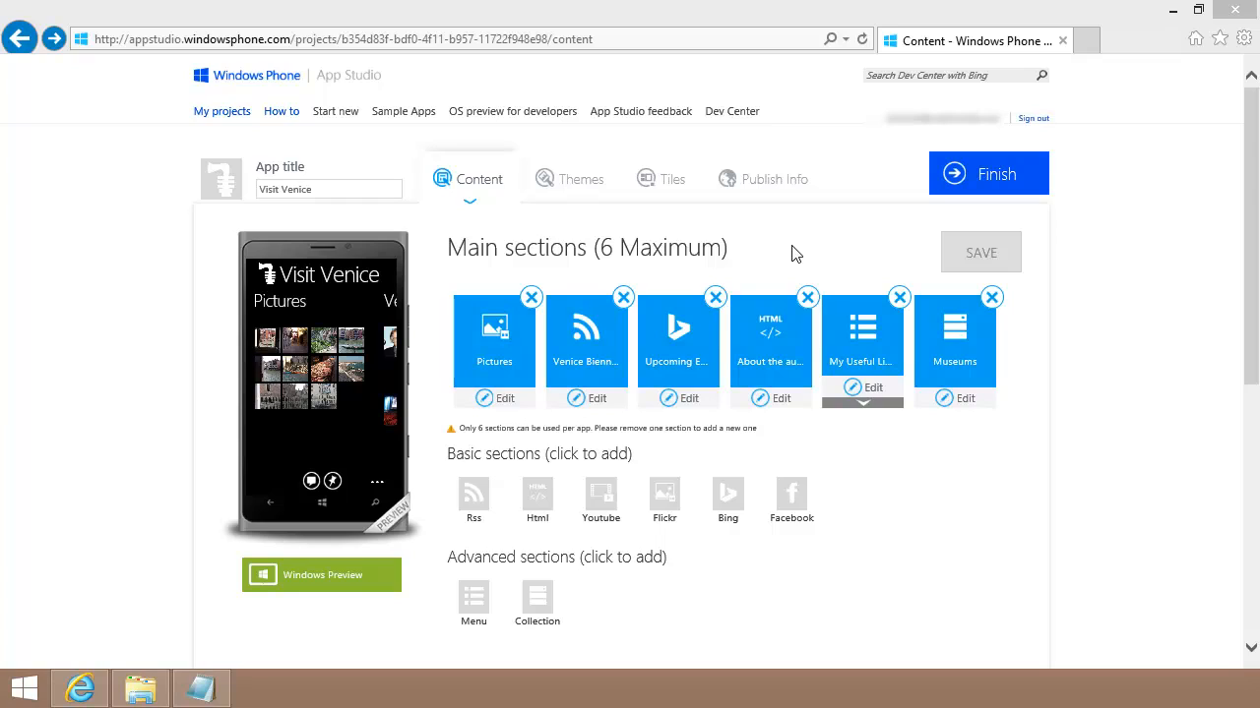
left_click(871, 340)
left_click_drag(871, 341, 487, 336)
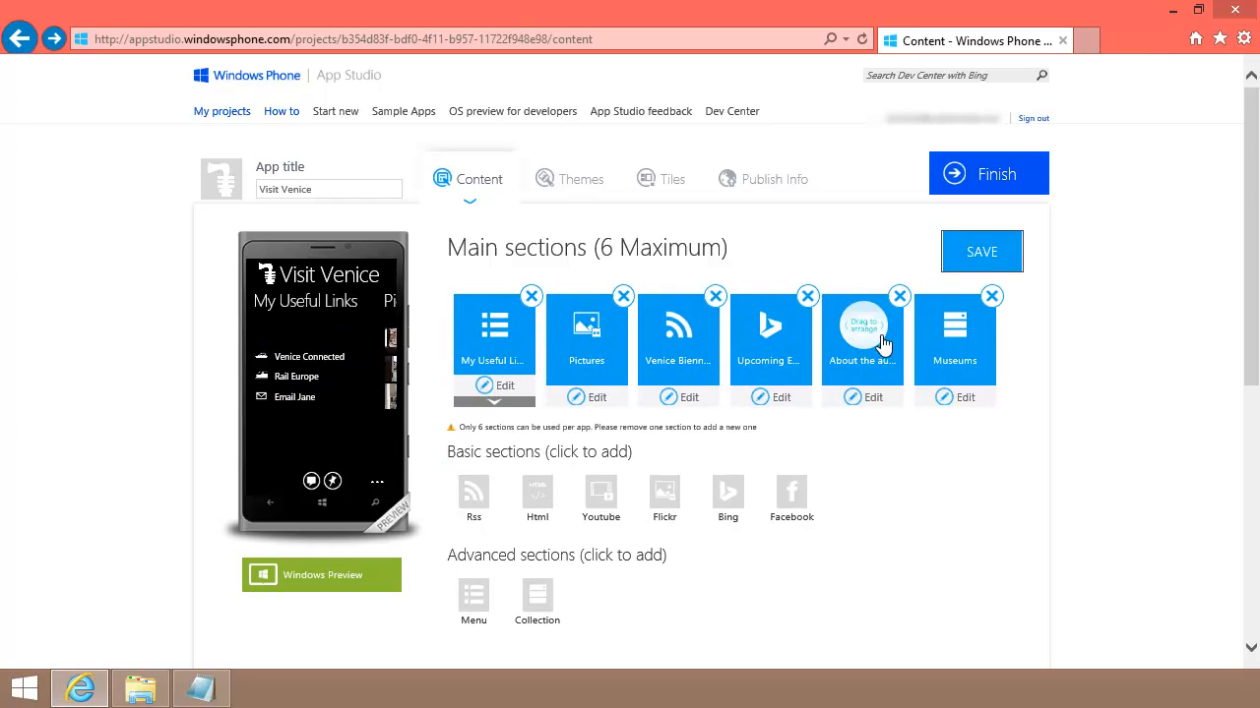
left_click_drag(930, 341, 585, 335)
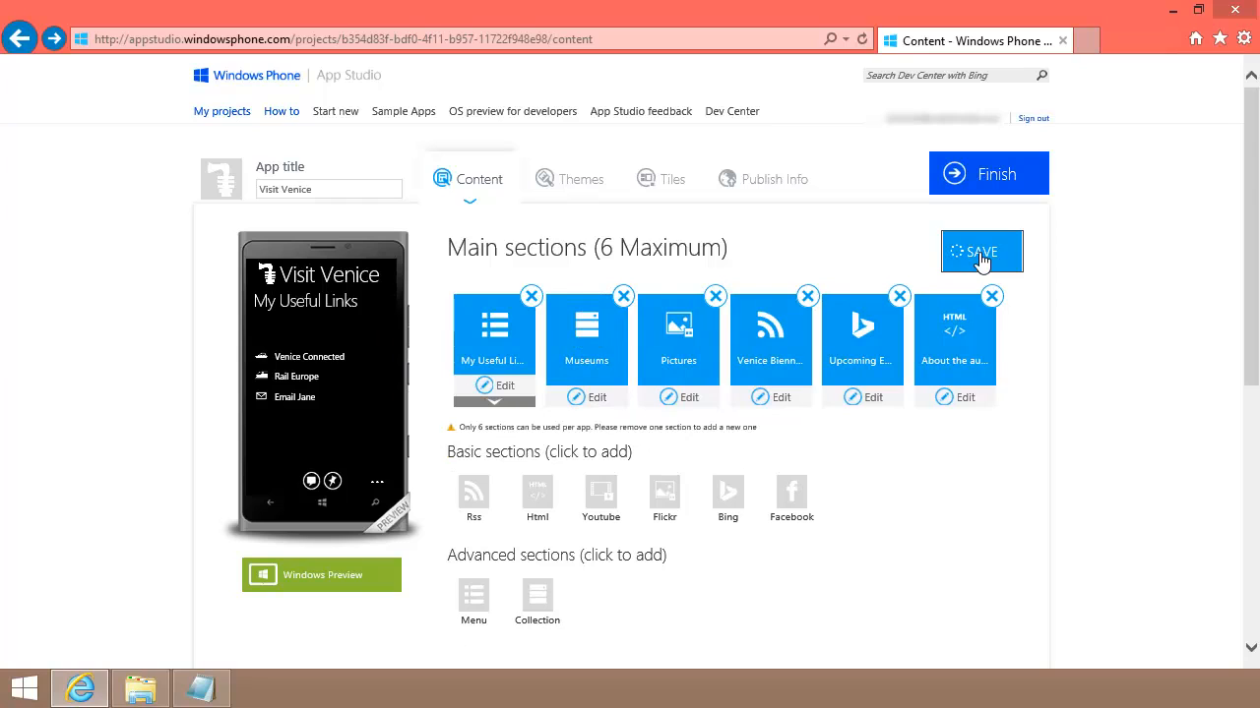
left_click(576, 183)
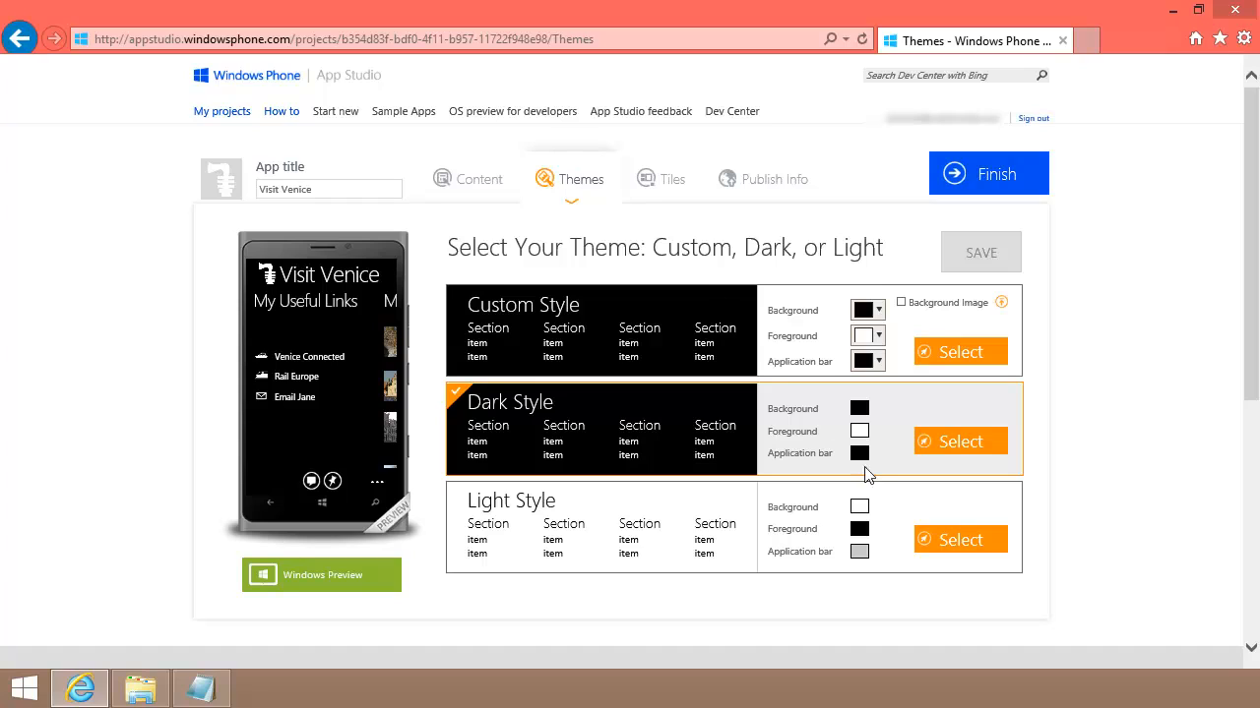
Step: Apply Custom Style with a blue background and blue application bar, then save the theme
left_click(957, 545)
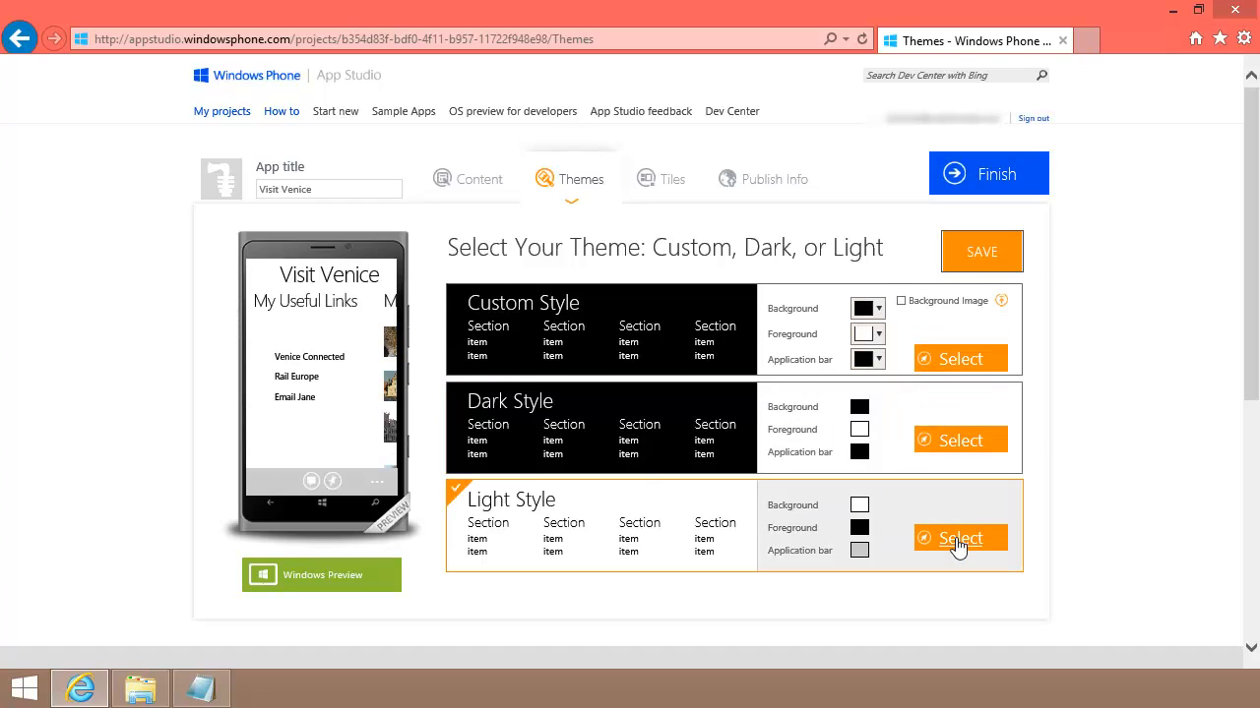
left_click(952, 362)
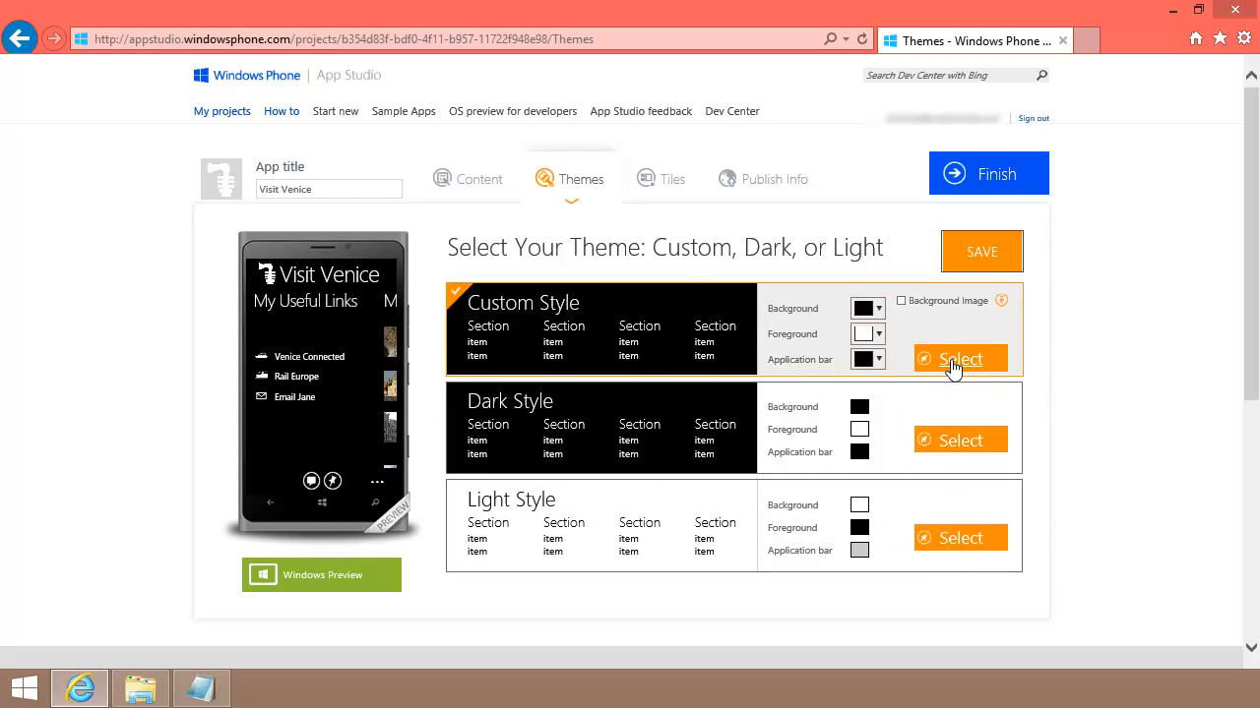
left_click(880, 310)
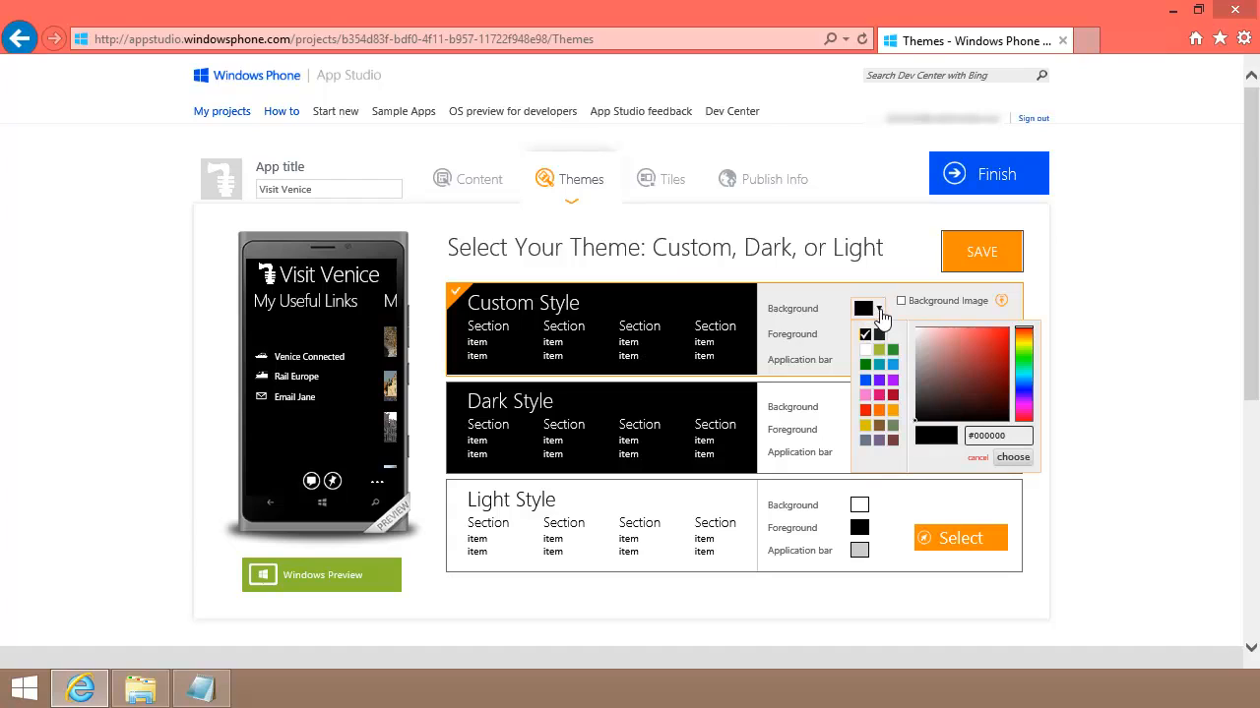
left_click(892, 365)
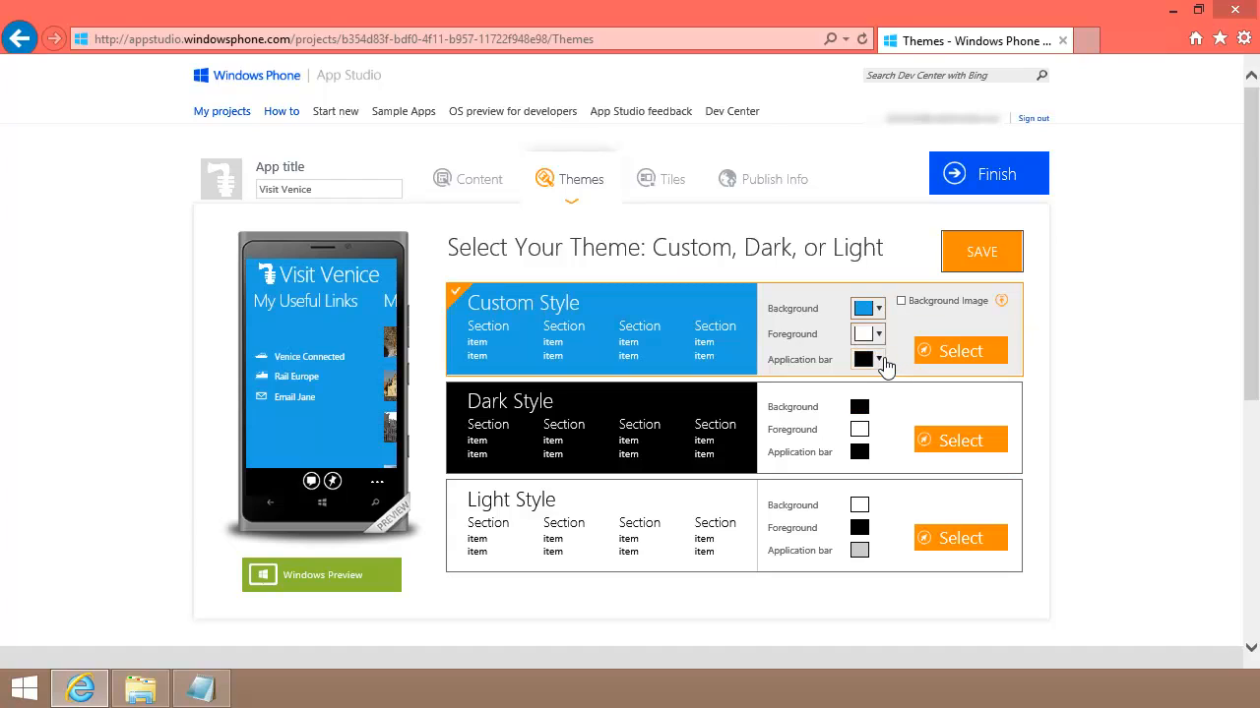
left_click(879, 360)
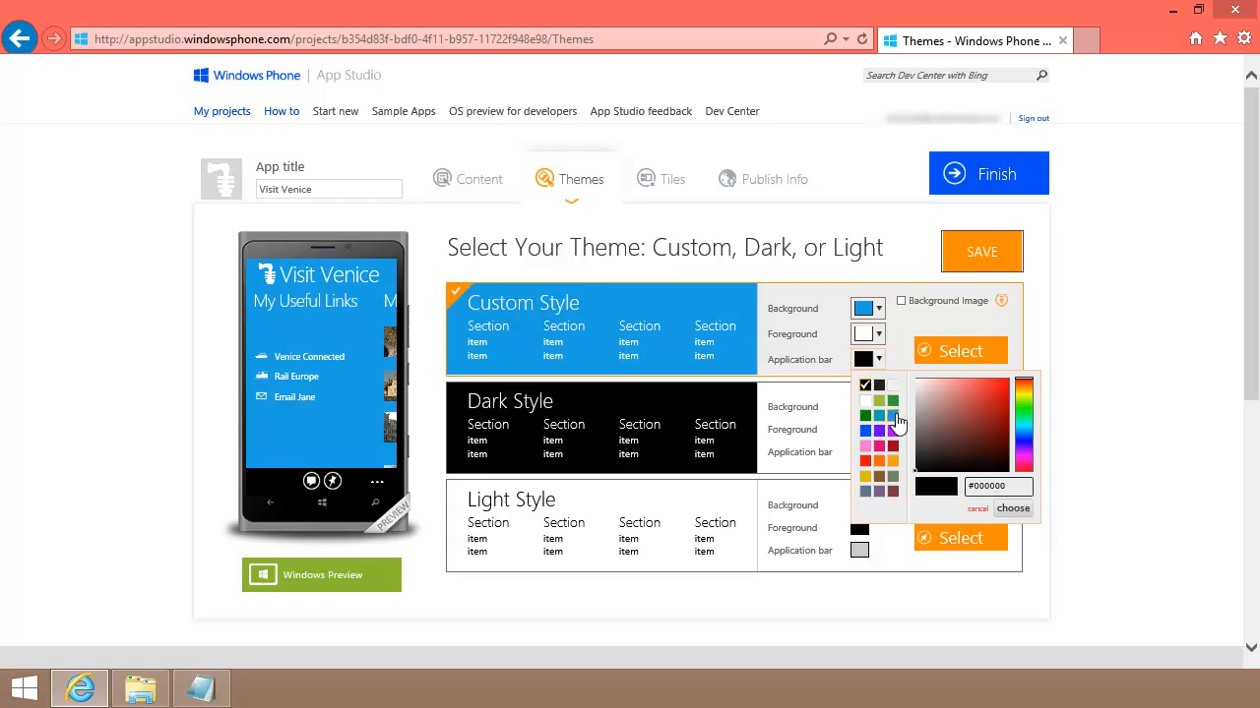
left_click(892, 417)
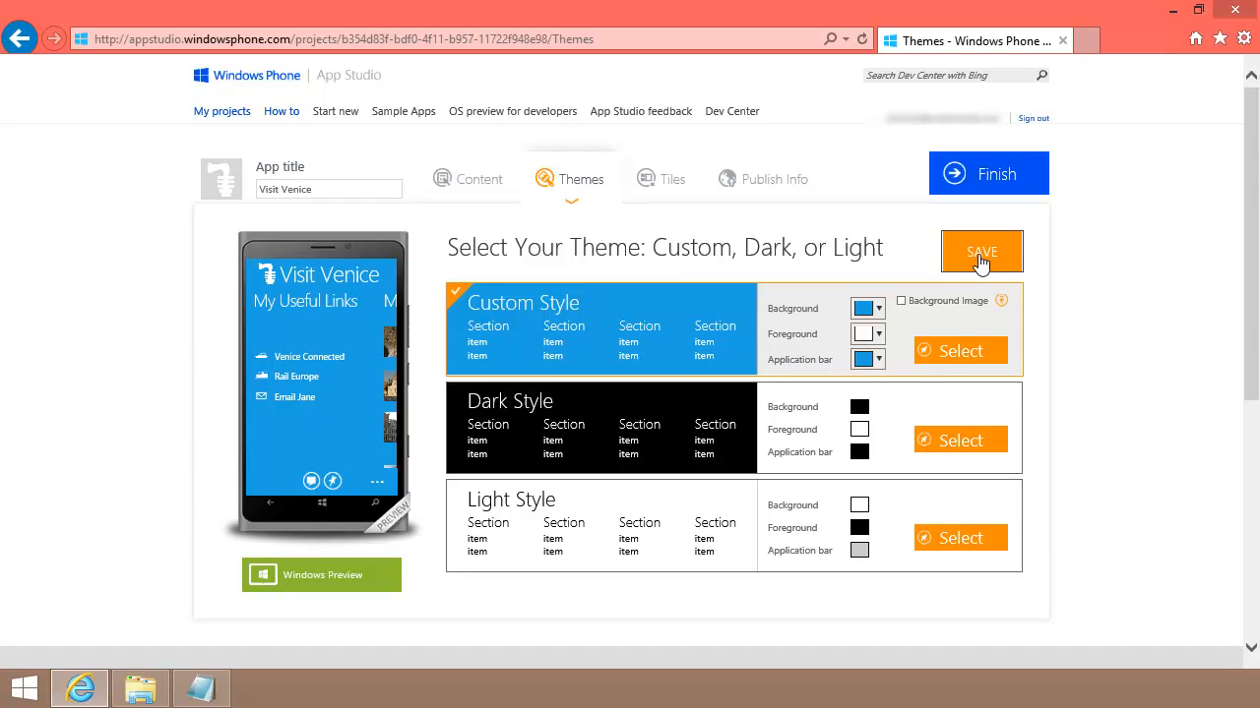
left_click(981, 255)
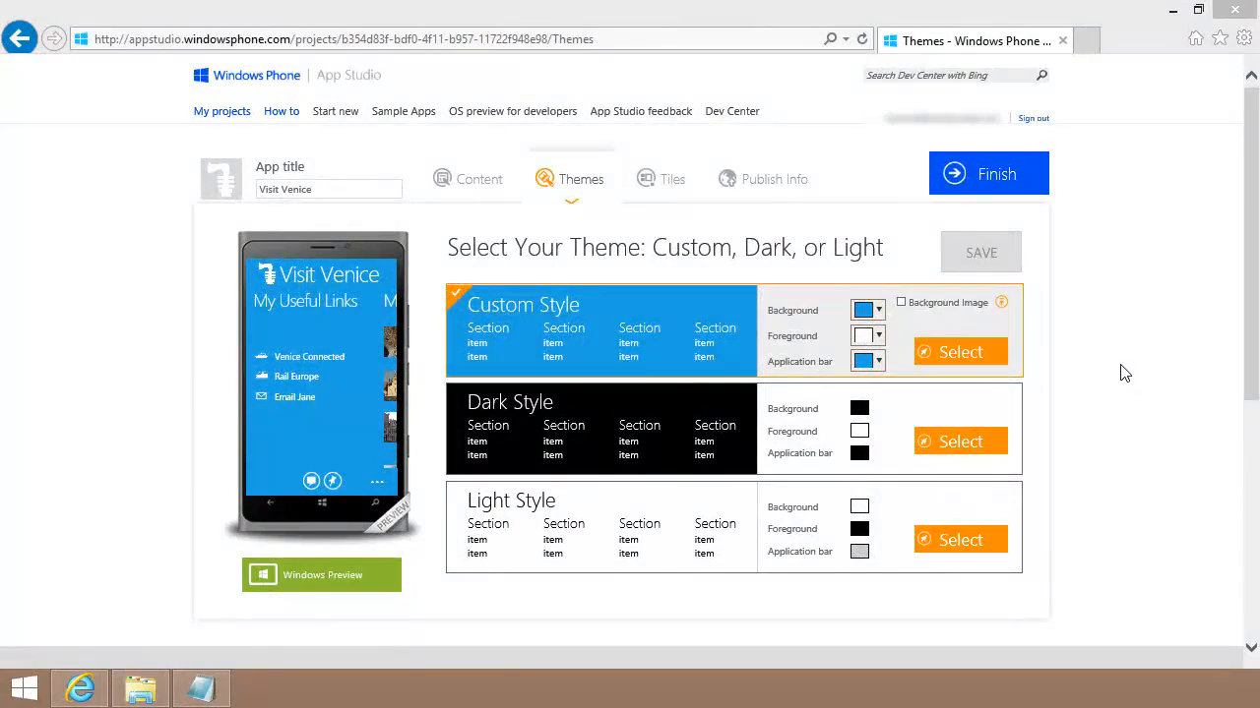
Step: Choose the Cycle tile template and enter 'Visit Venice' as the tile title
left_click(662, 187)
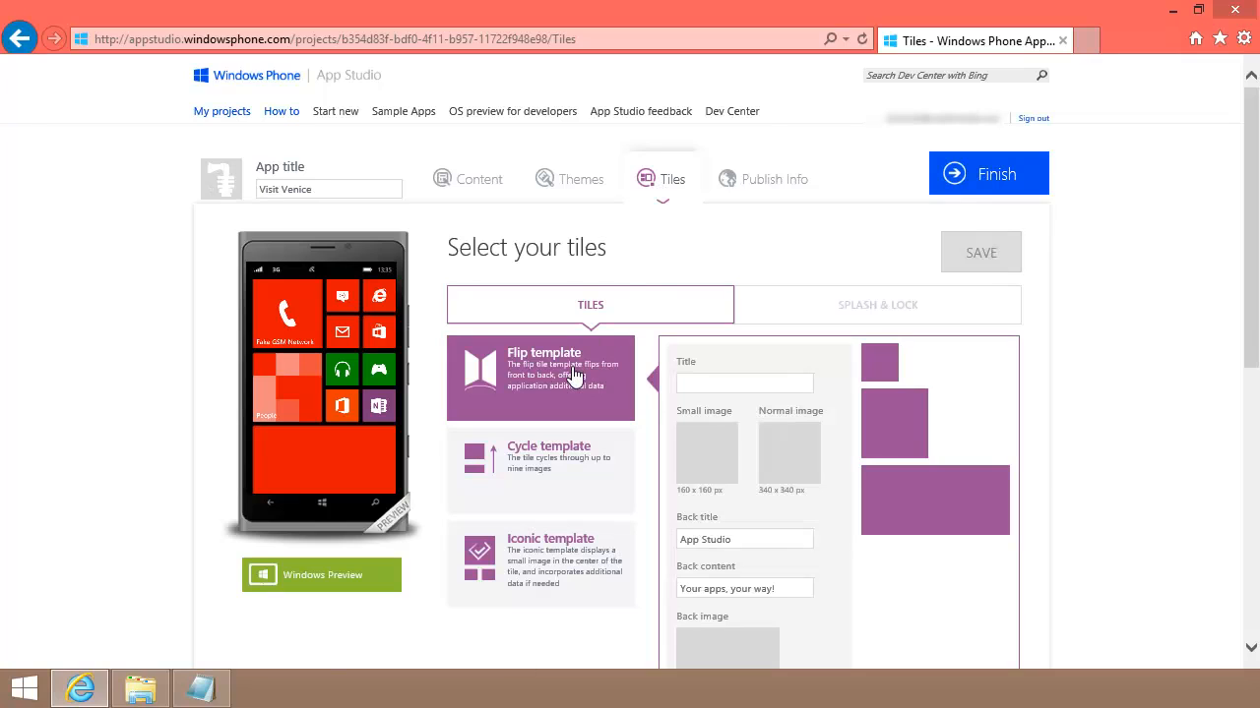
left_click(698, 377)
left_click(593, 467)
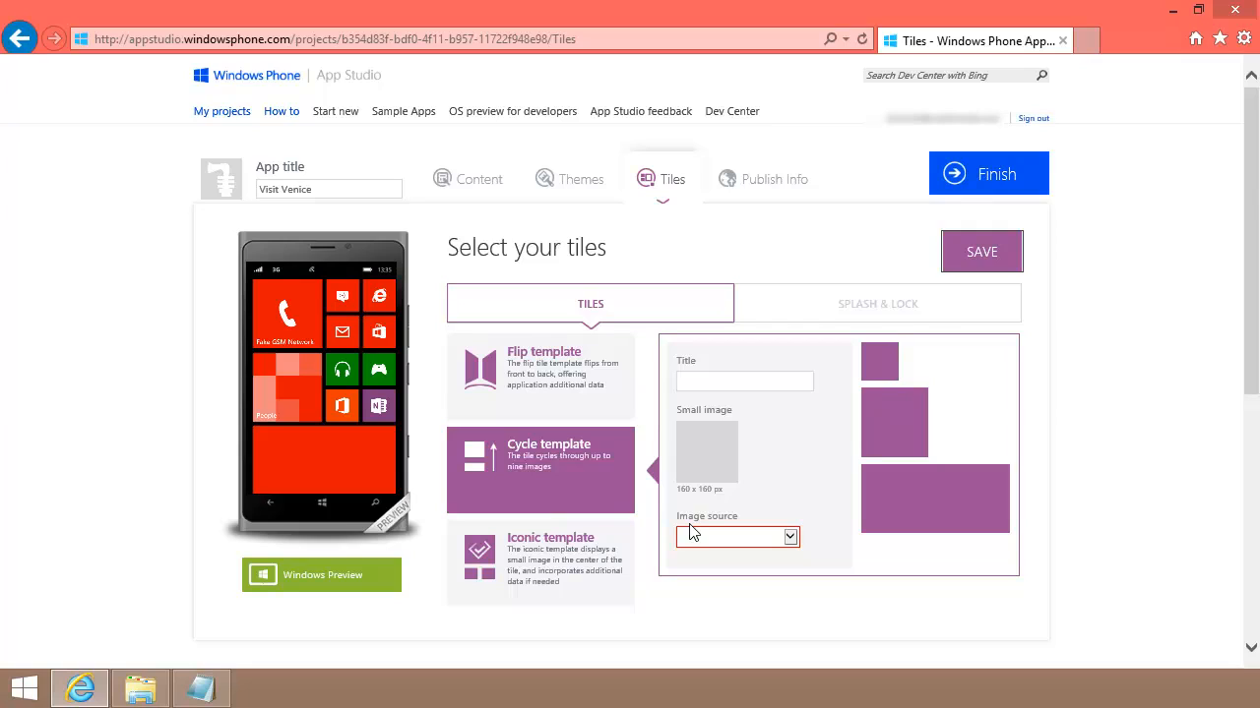
left_click(577, 556)
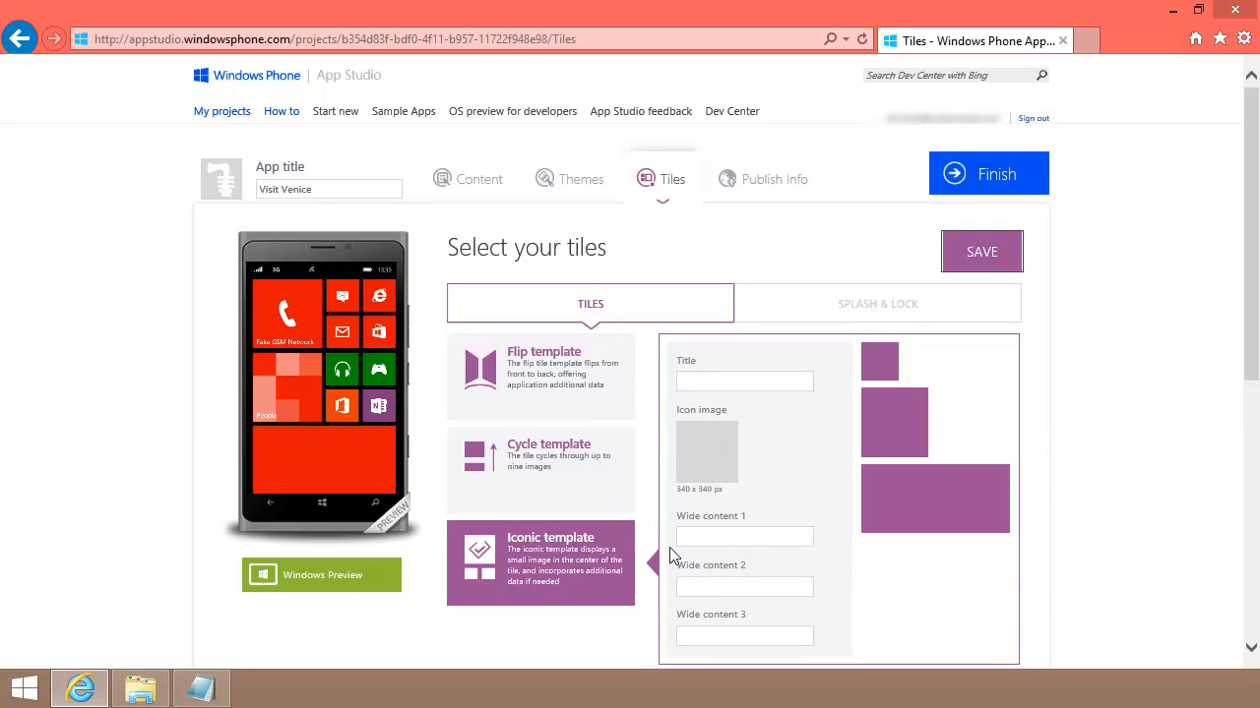
left_click(588, 465)
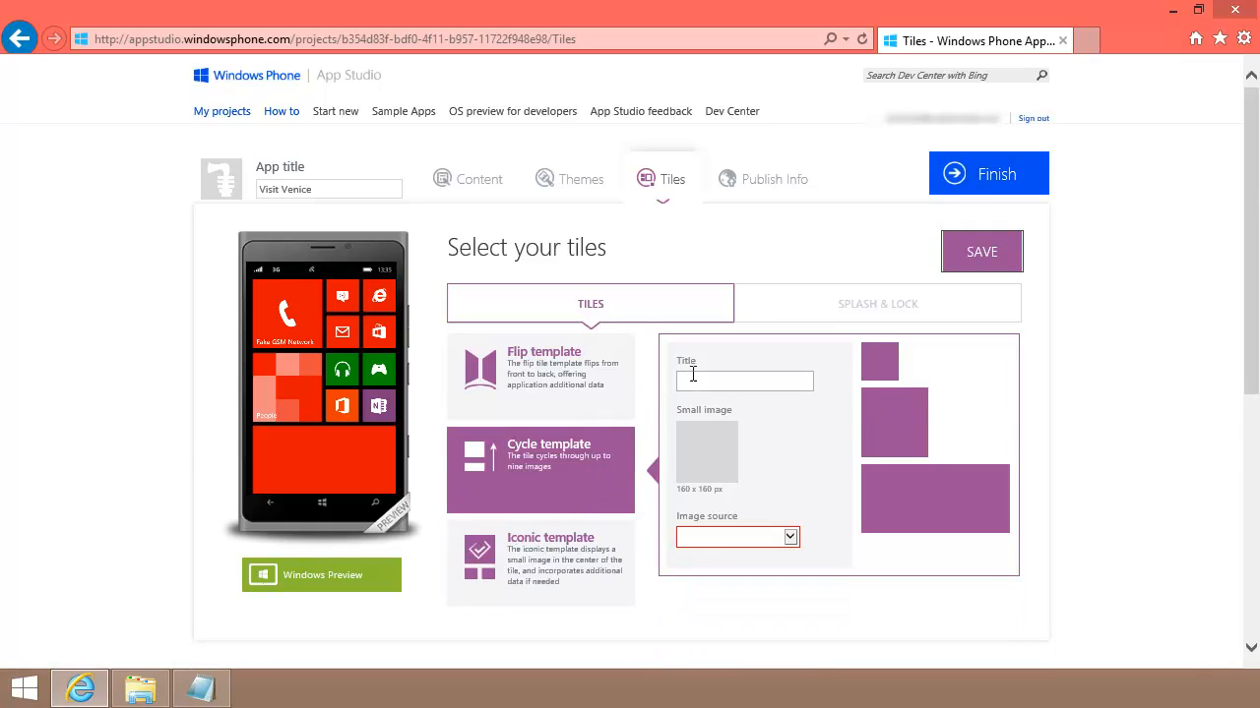
type("Vist")
key("BackSpace")
type("it Venice")
Step: Upload gondola160W from this computer as the tile's small image
left_click(714, 462)
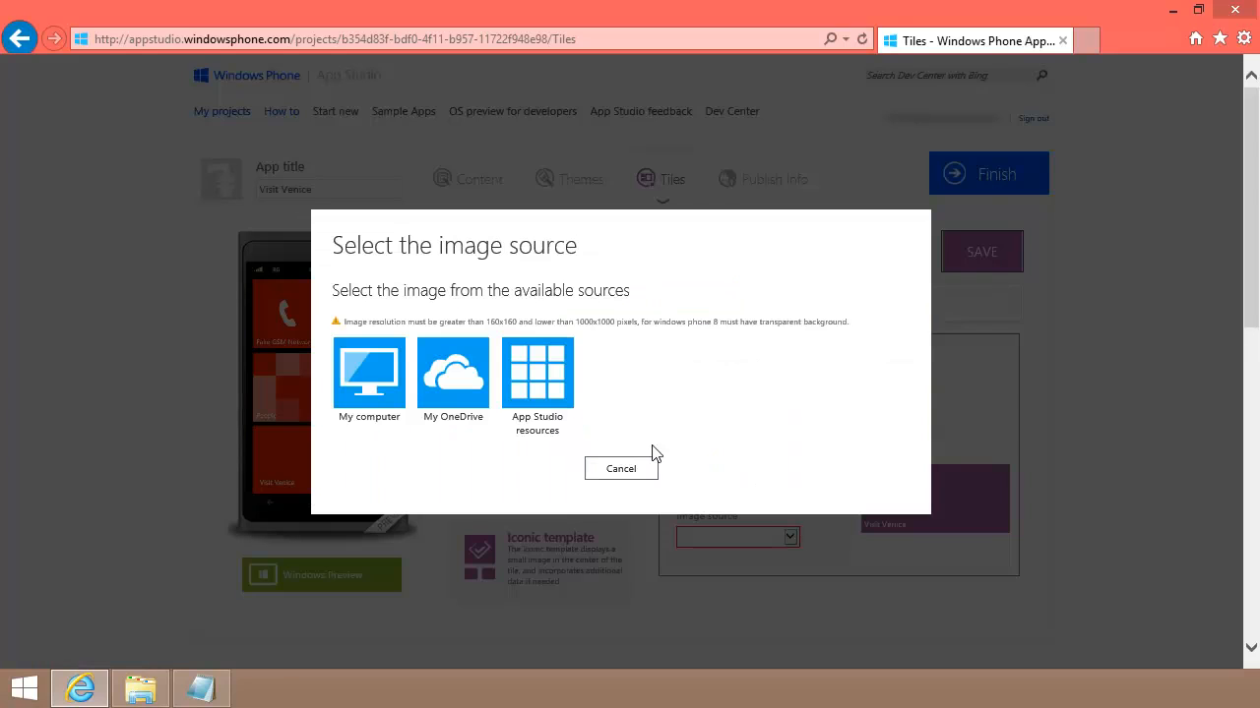
left_click(374, 397)
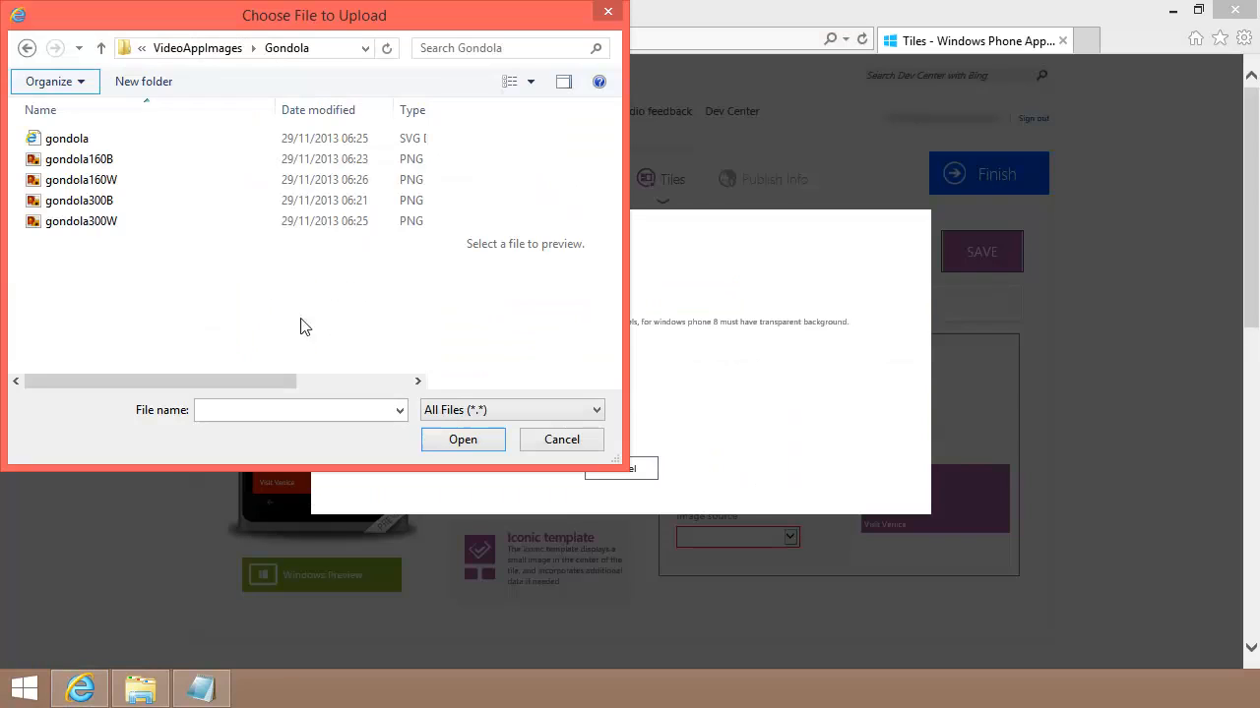
left_click(102, 182)
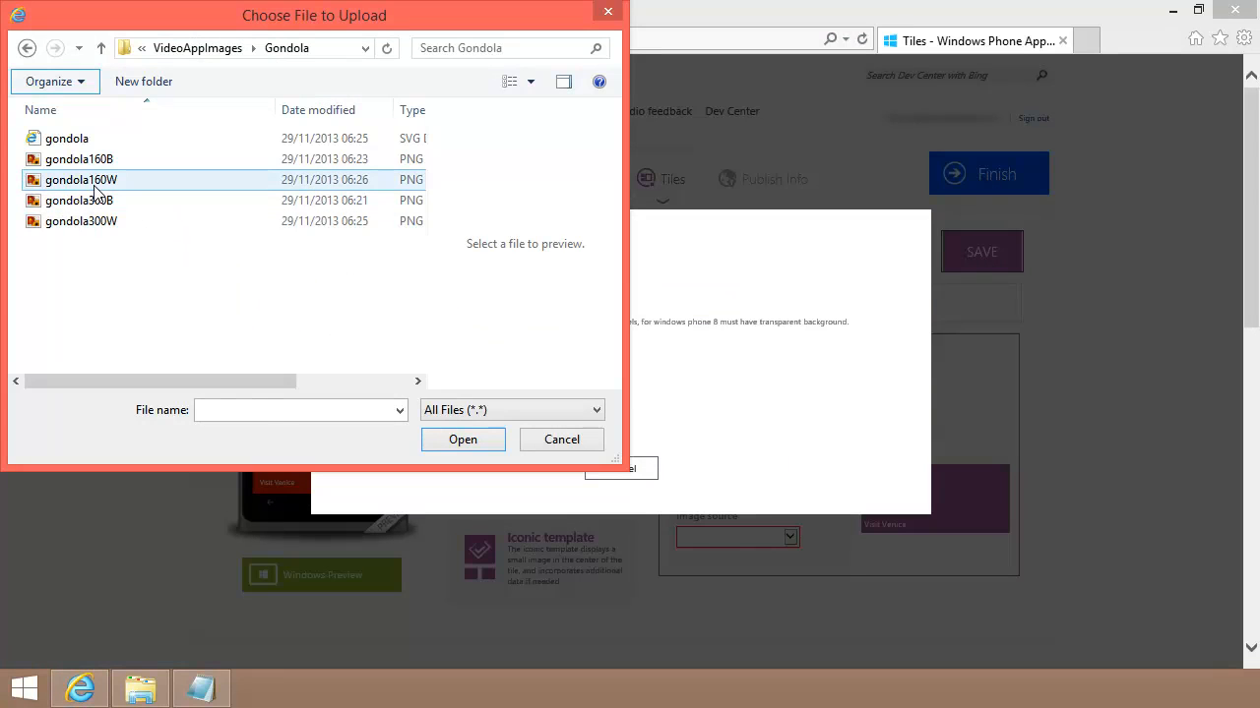
left_click(462, 440)
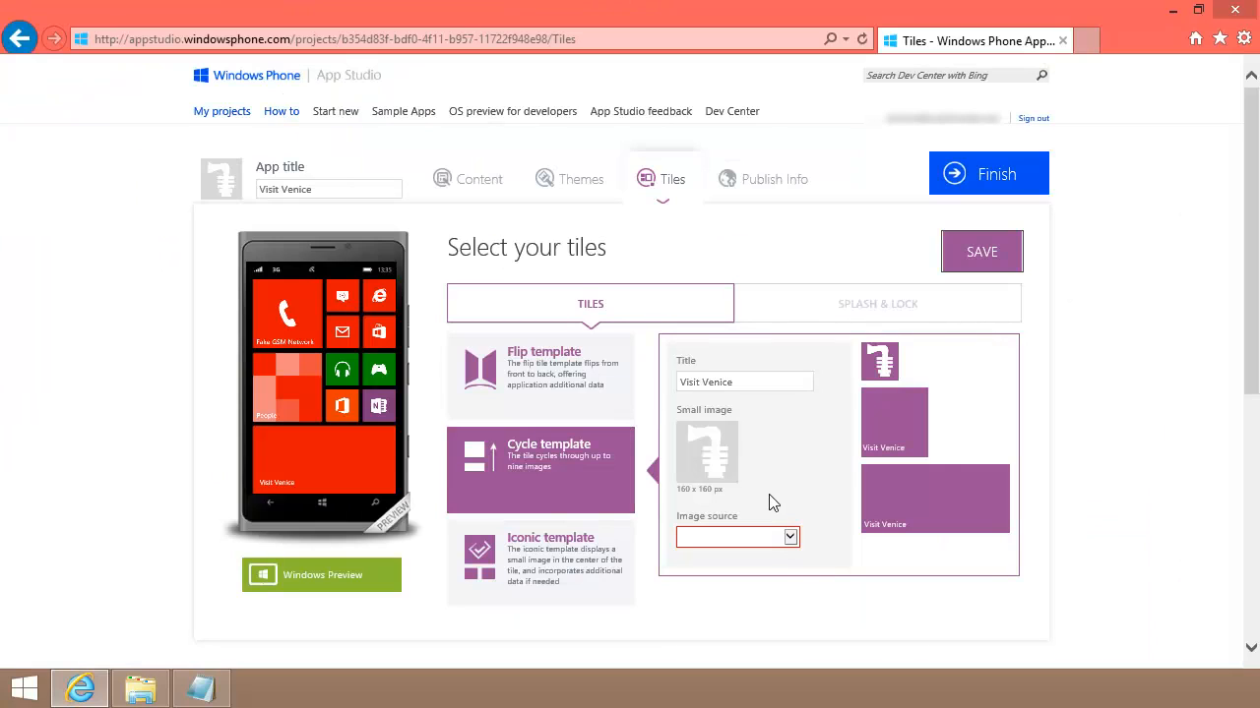
Step: Set the cycle tile's image source to the Museums collection and save
left_click(790, 538)
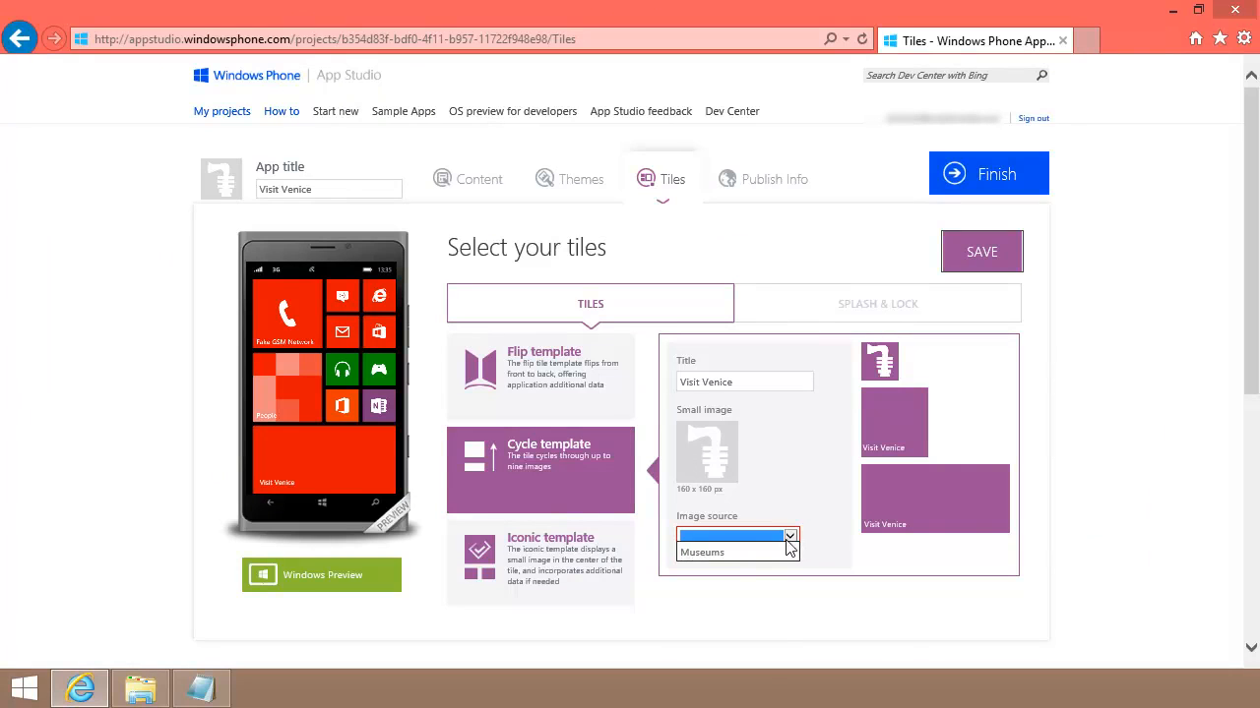
left_click(729, 553)
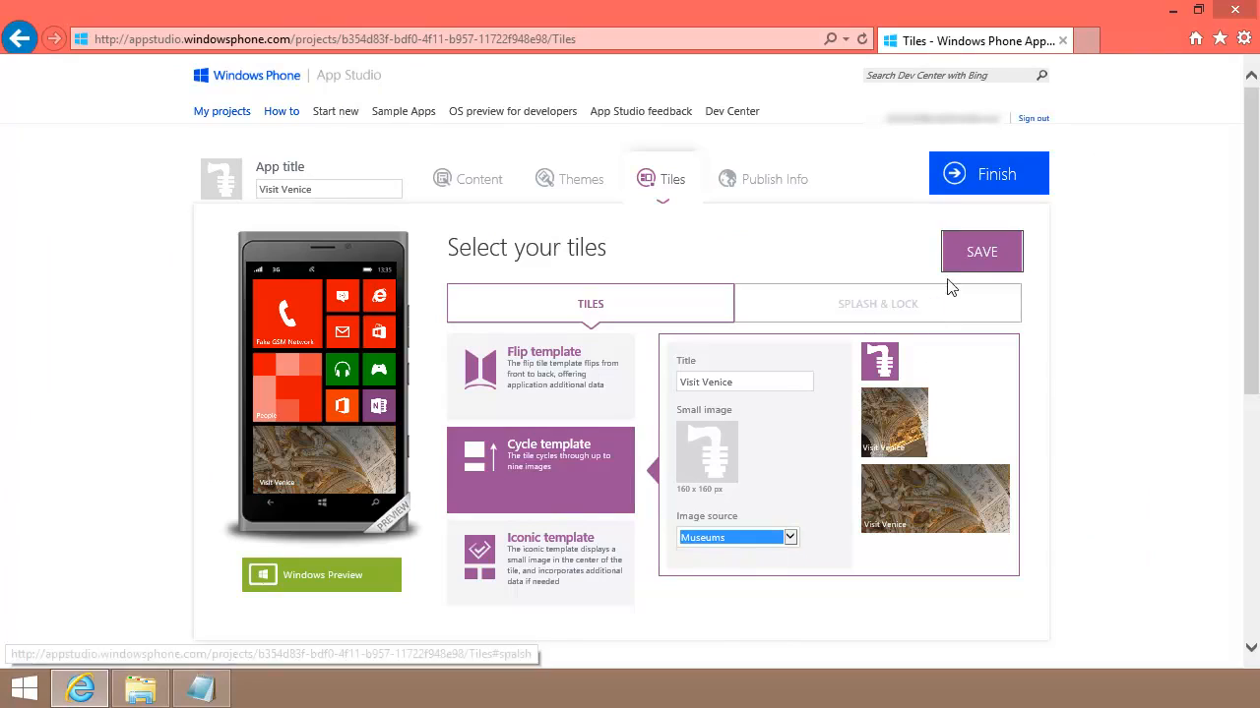
left_click(975, 252)
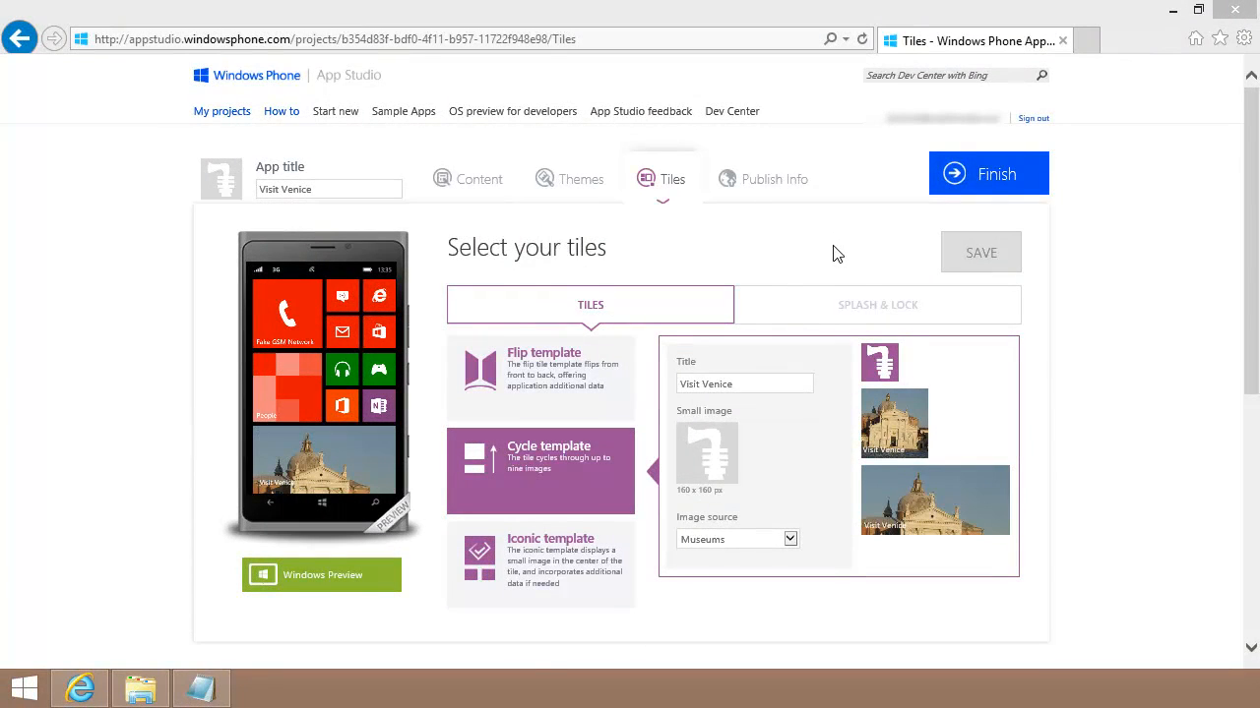
Step: Upload splashlockposterB from this computer as the splash screen background
left_click(868, 306)
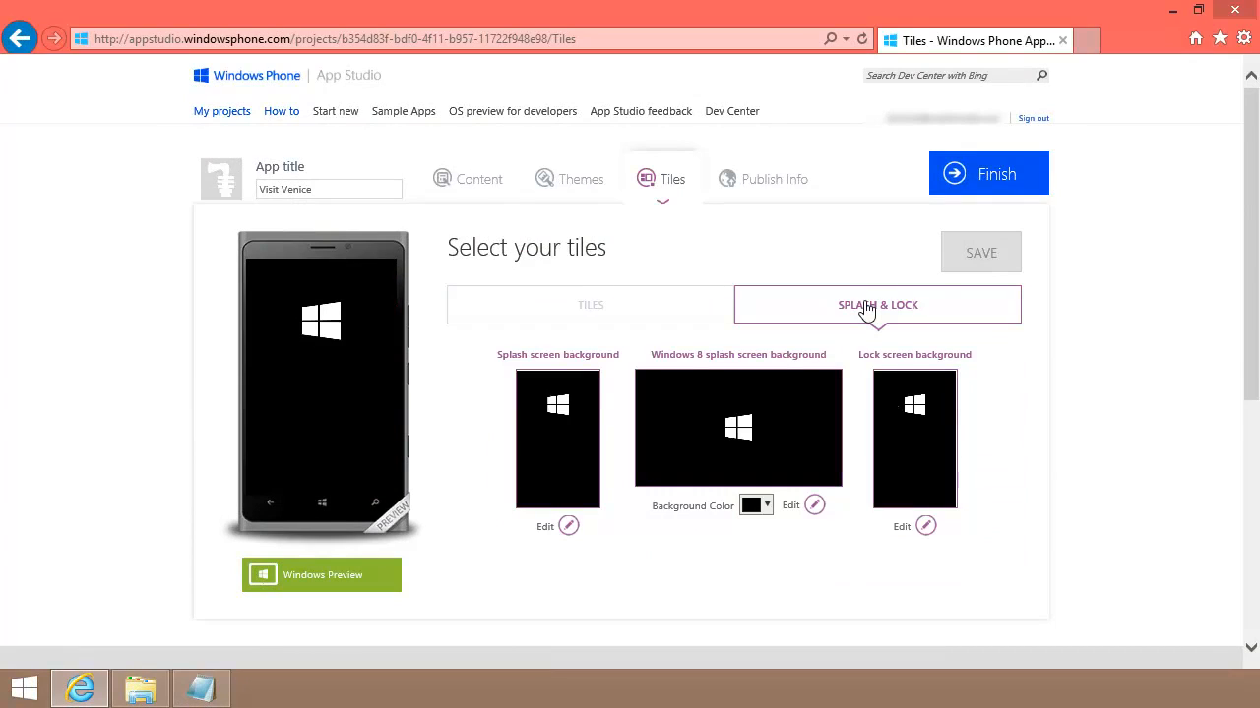
left_click(568, 526)
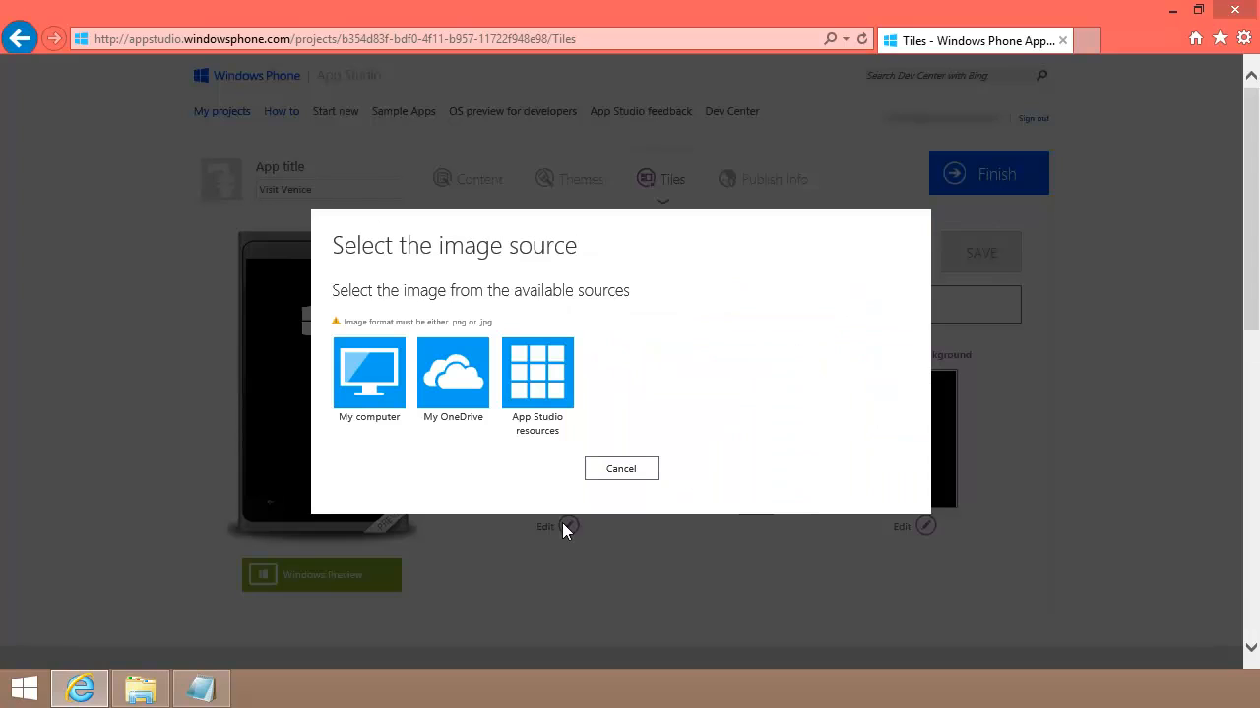
left_click(369, 386)
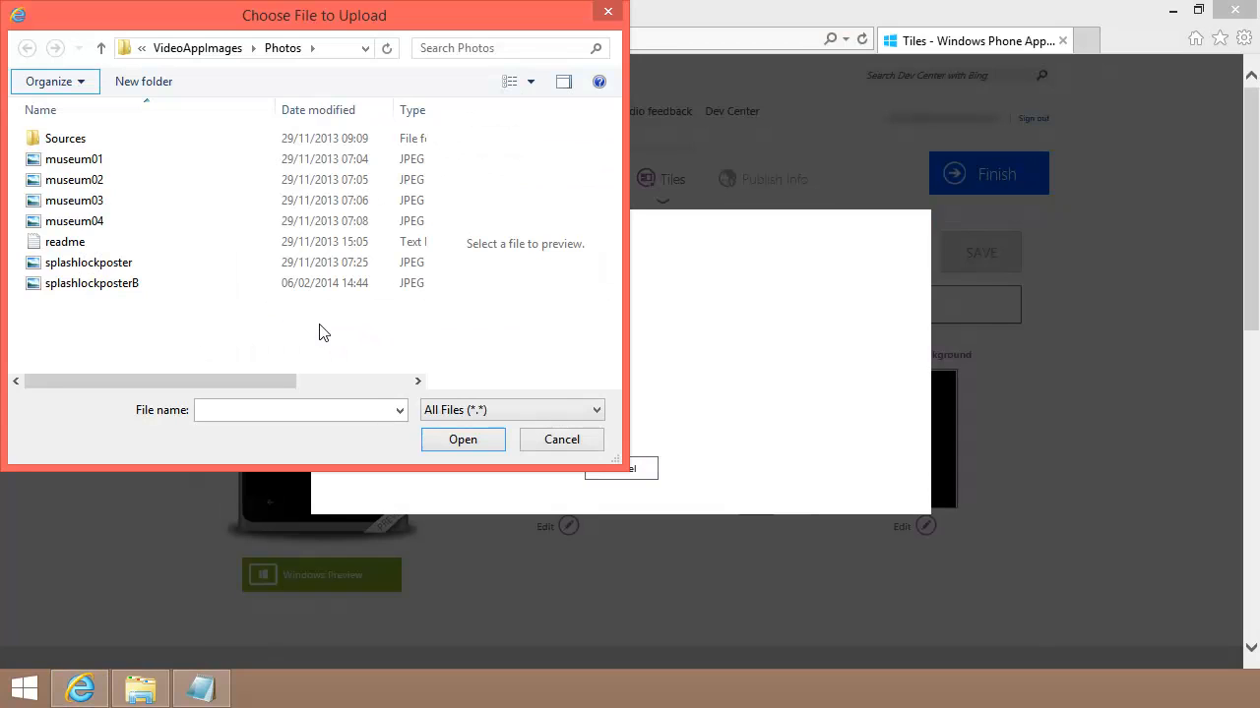
left_click(124, 287)
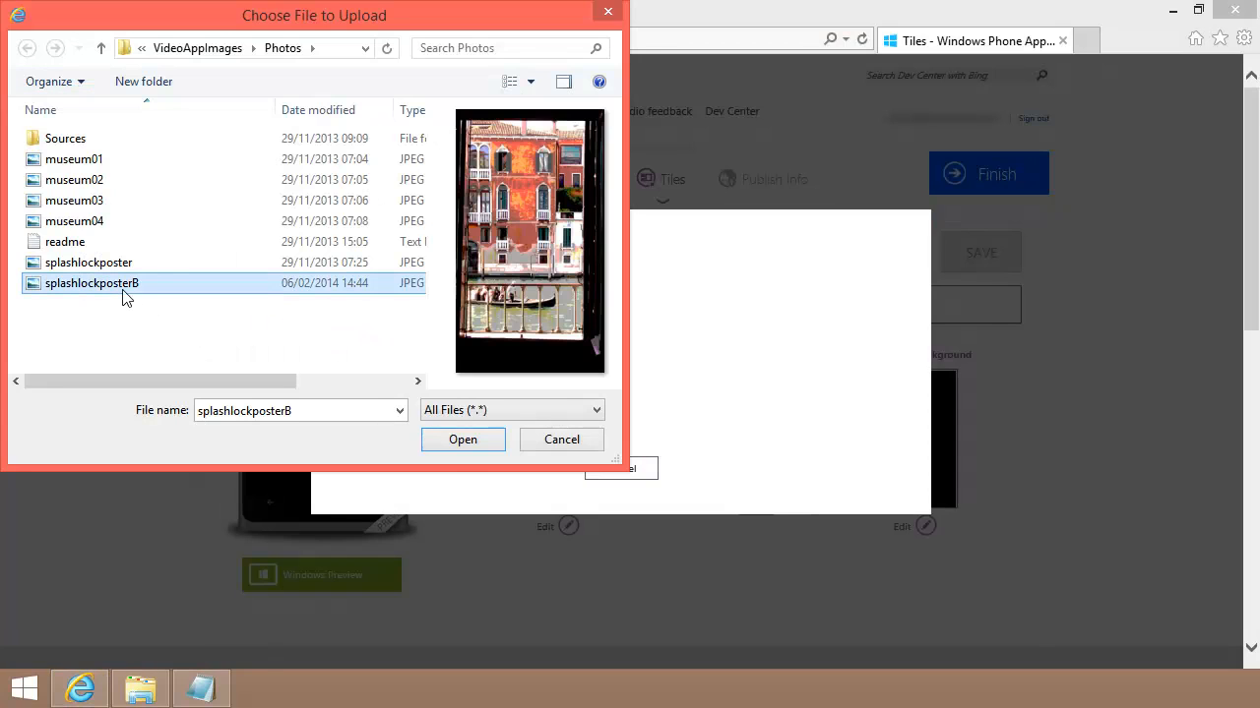
left_click(443, 444)
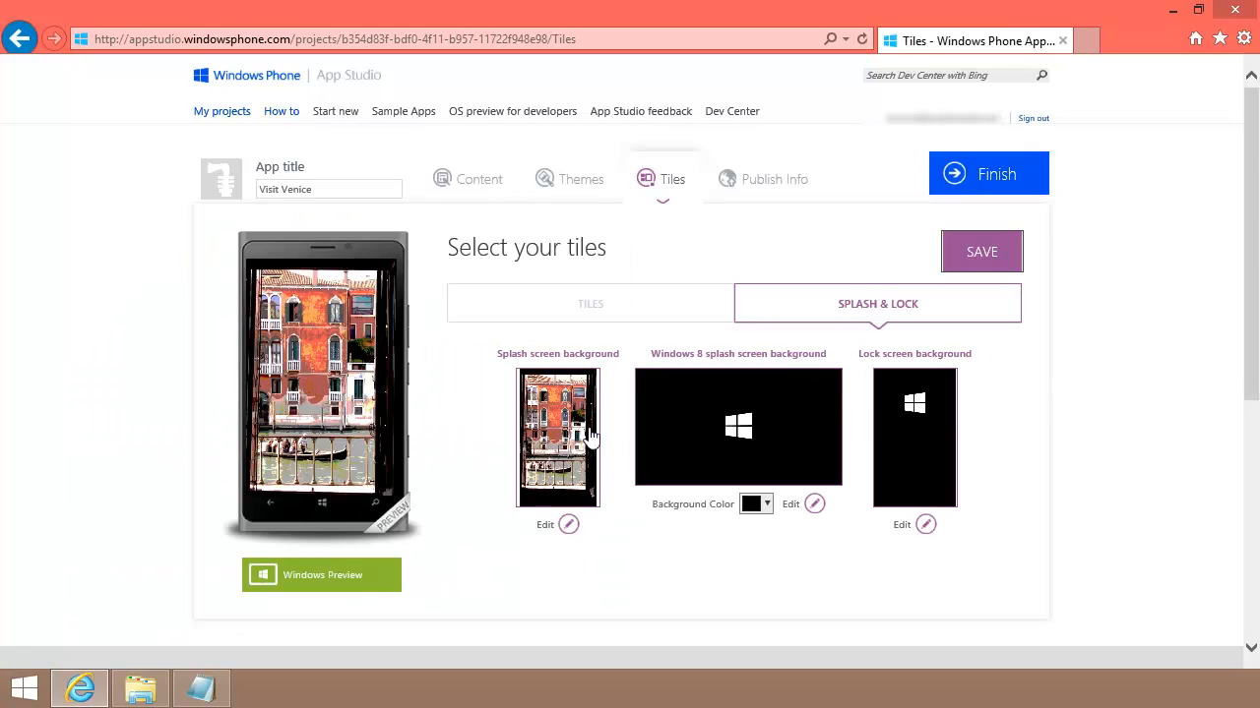
Step: Upload splashlockposterB as the lock screen background and dismiss the duplicate-name notice
left_click(926, 525)
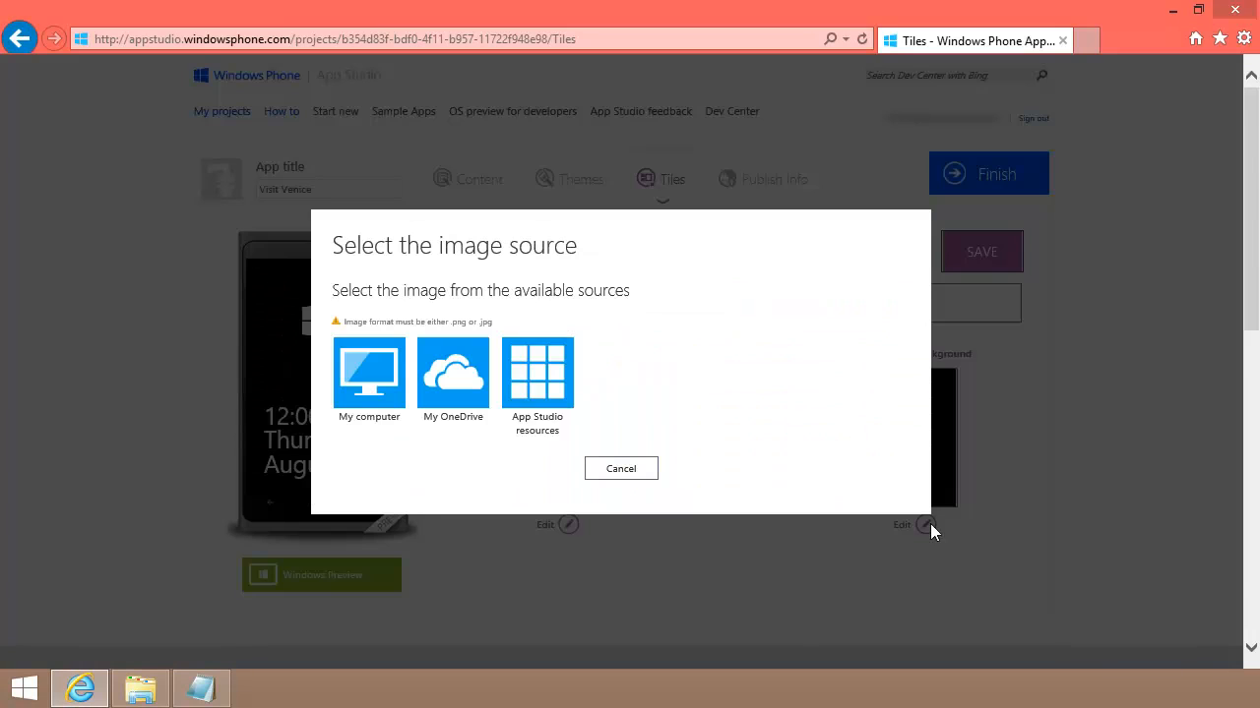
left_click(378, 389)
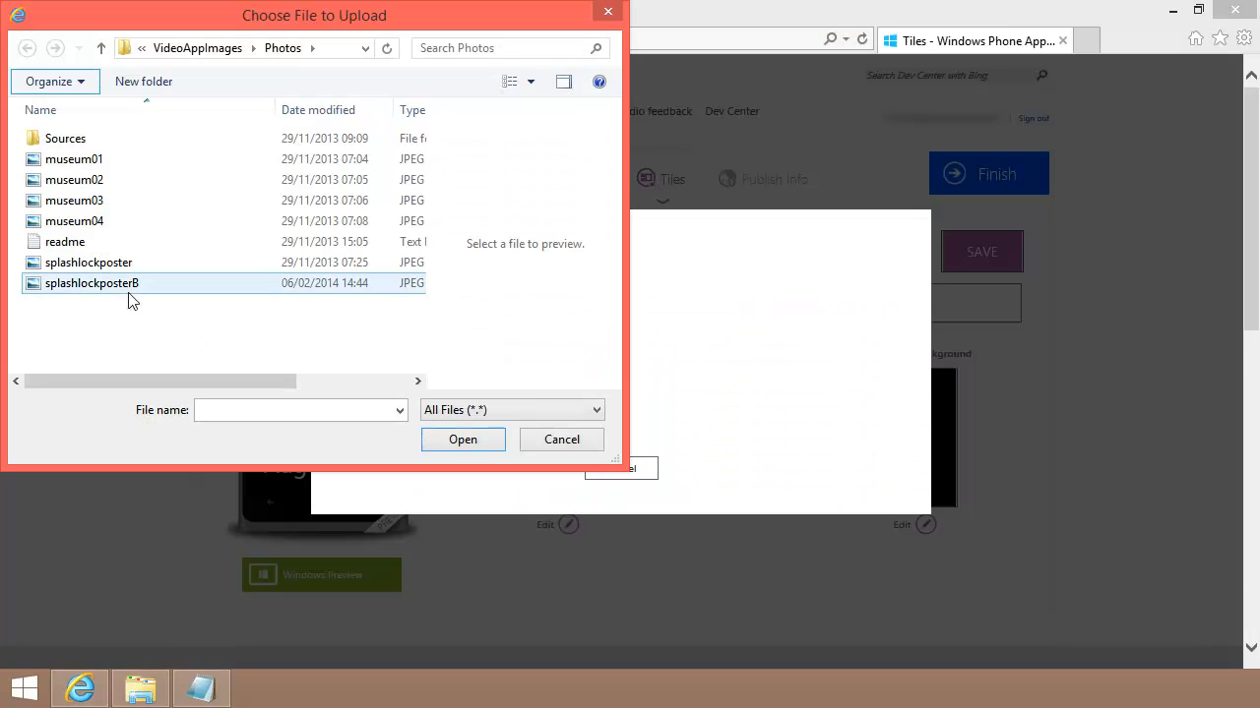
left_click(115, 286)
left_click(461, 439)
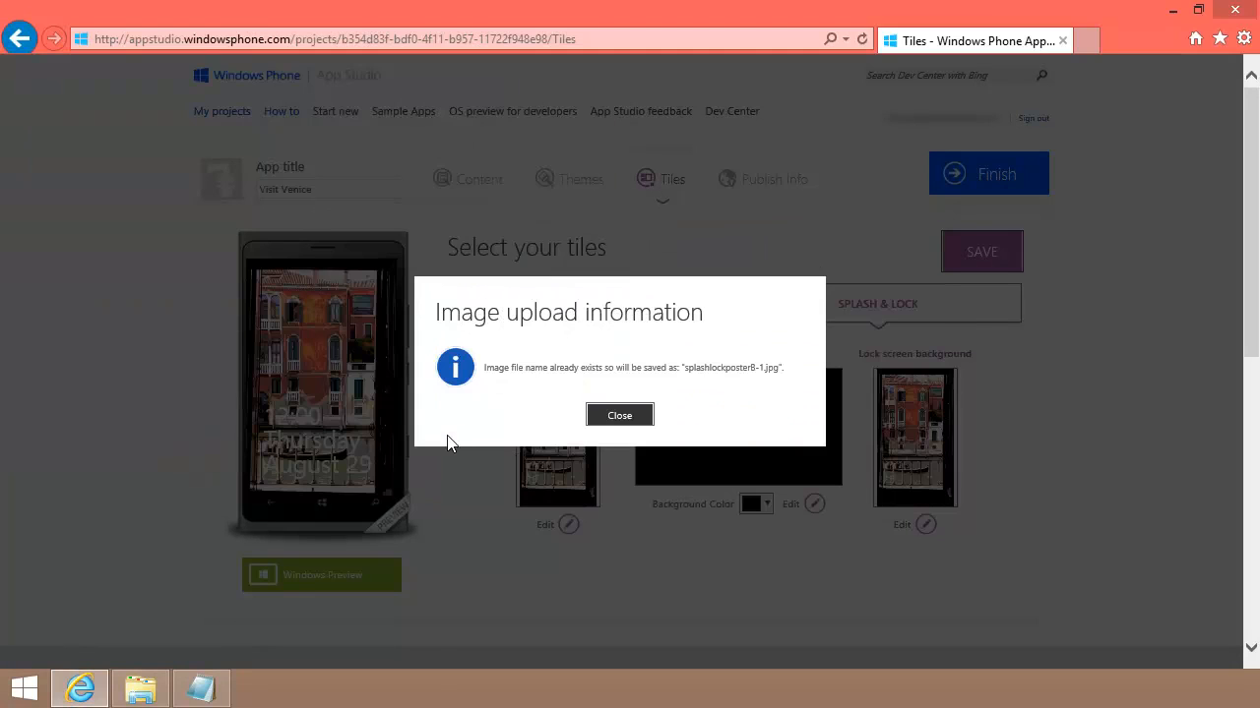
left_click(619, 416)
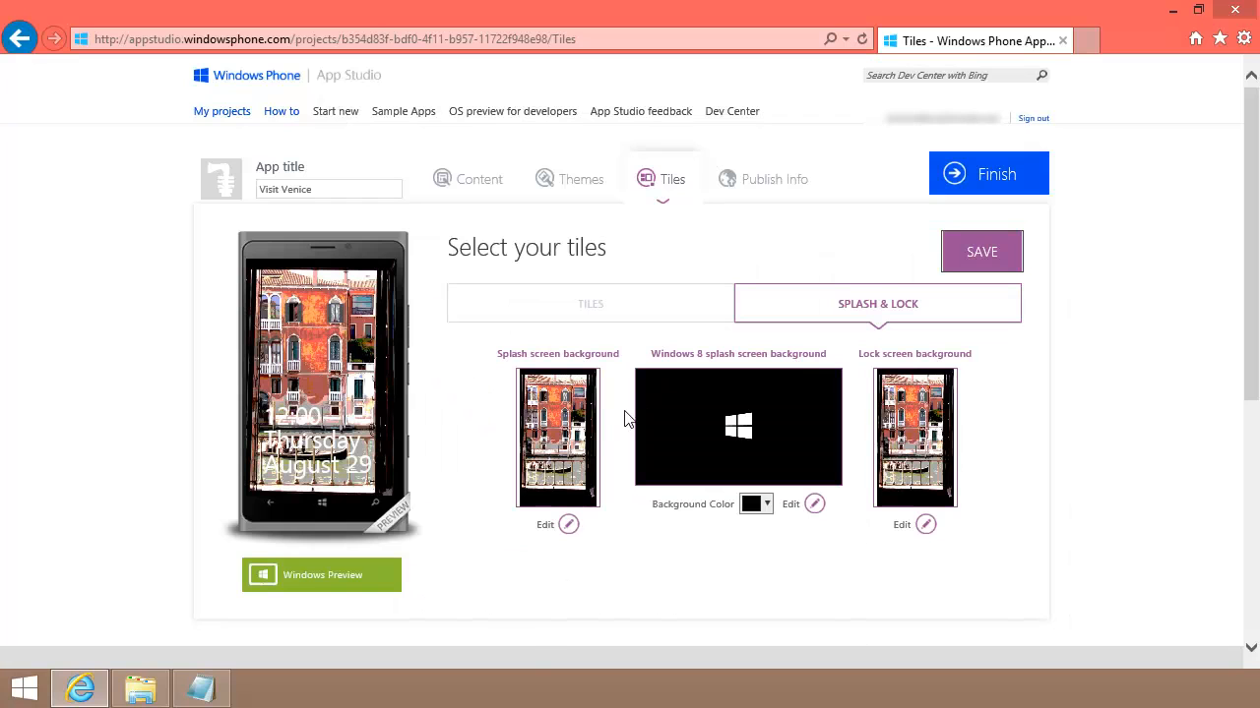
Step: Save the images and replace the app description with '/if you're planning to visit Venice...'
left_click(987, 256)
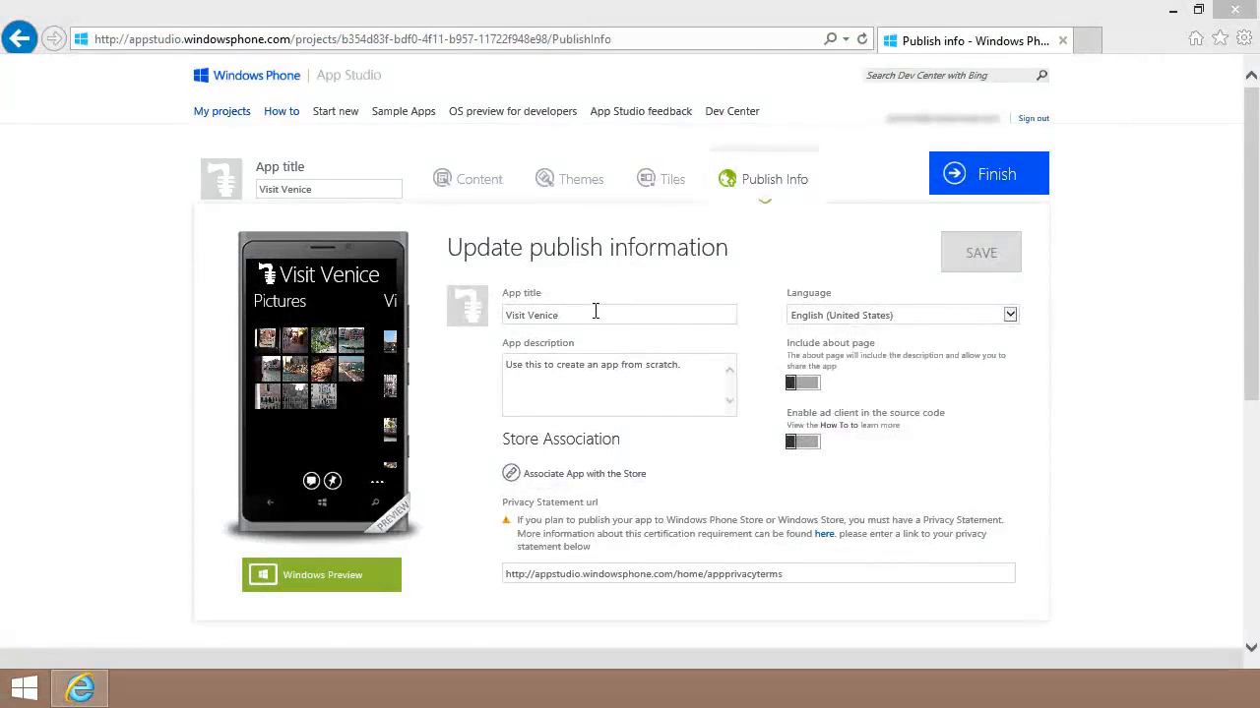
left_click(595, 312)
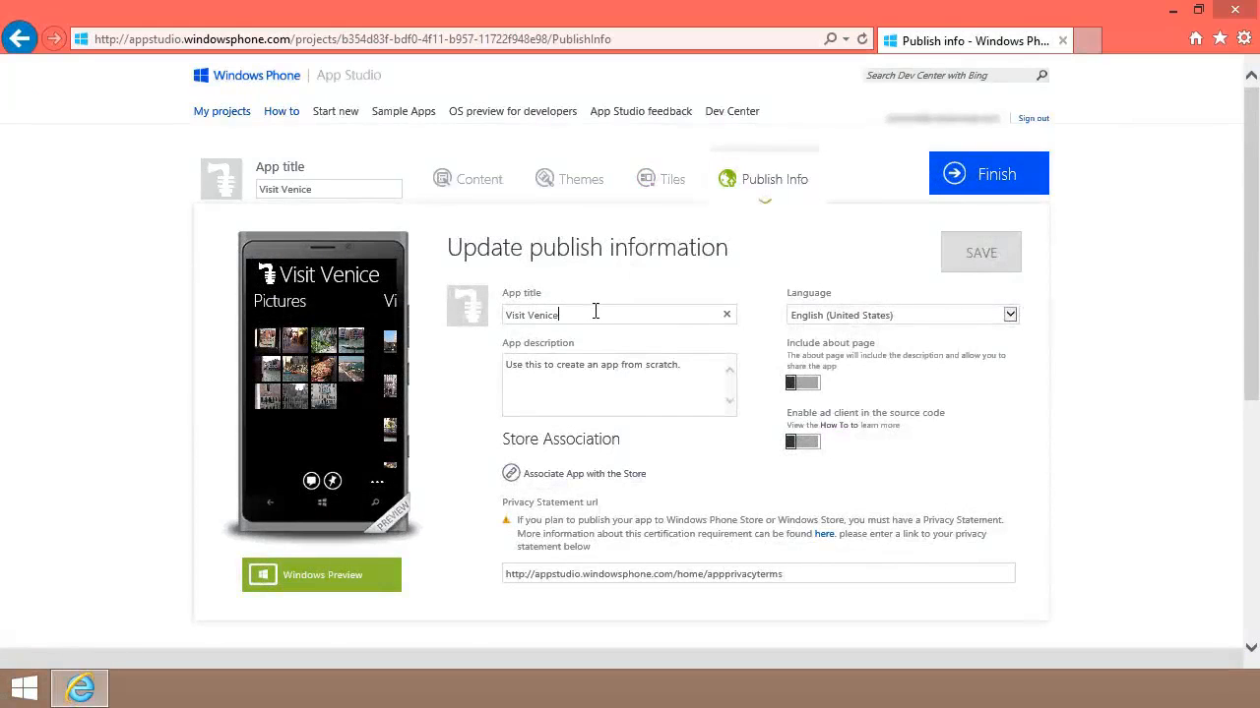
left_click(684, 364)
key("ctrl+a")
type("/")
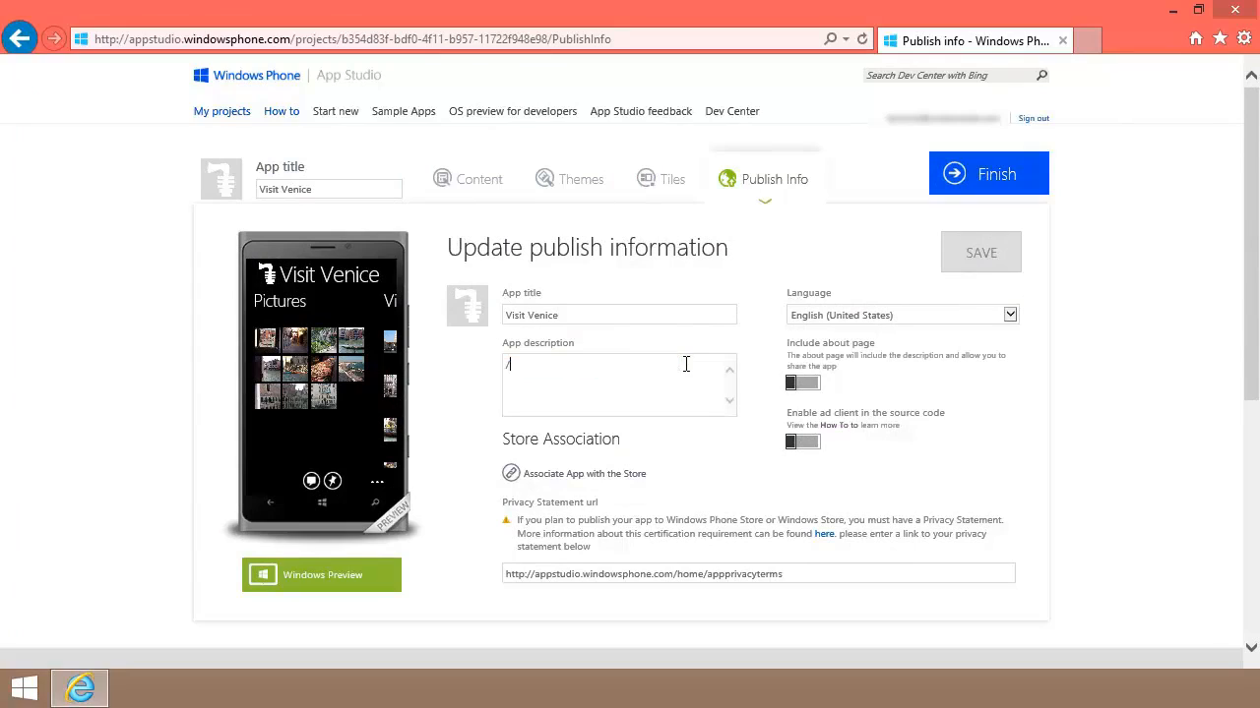
type("if you're planning to visit Venice...")
Step: Keep English (United States), leave about page and ad client off, and save publish info
left_click(1011, 315)
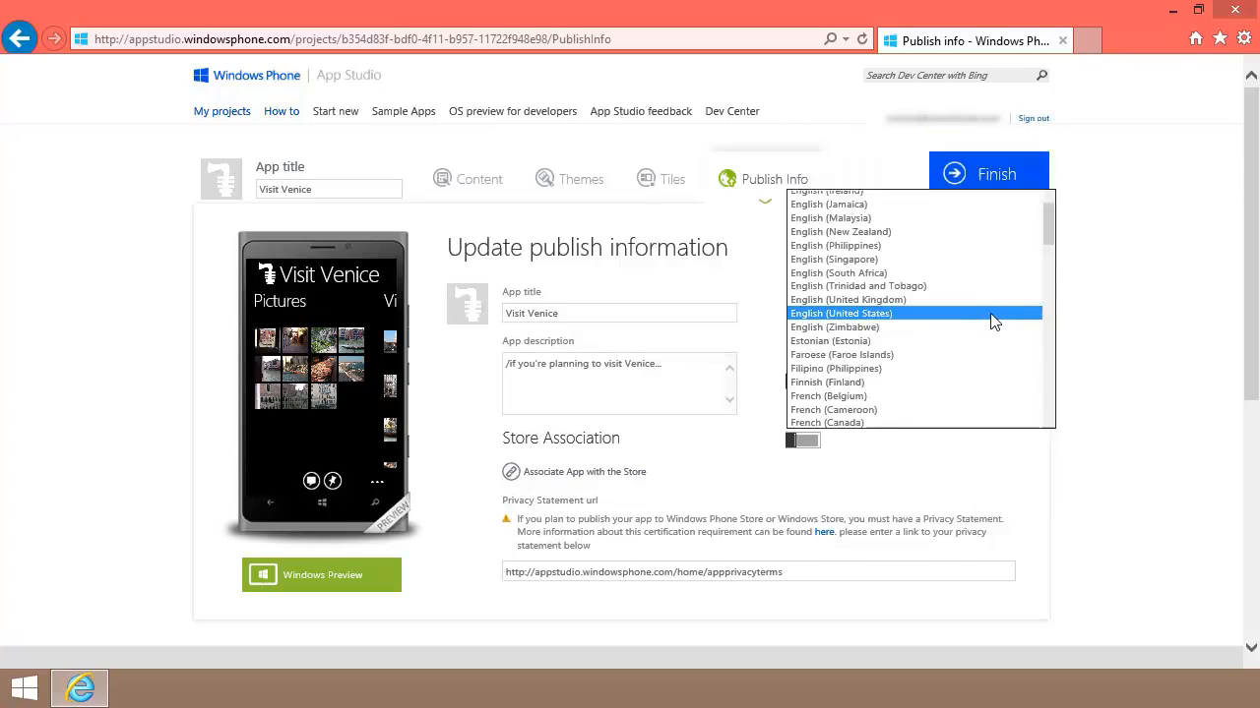
left_click(992, 323)
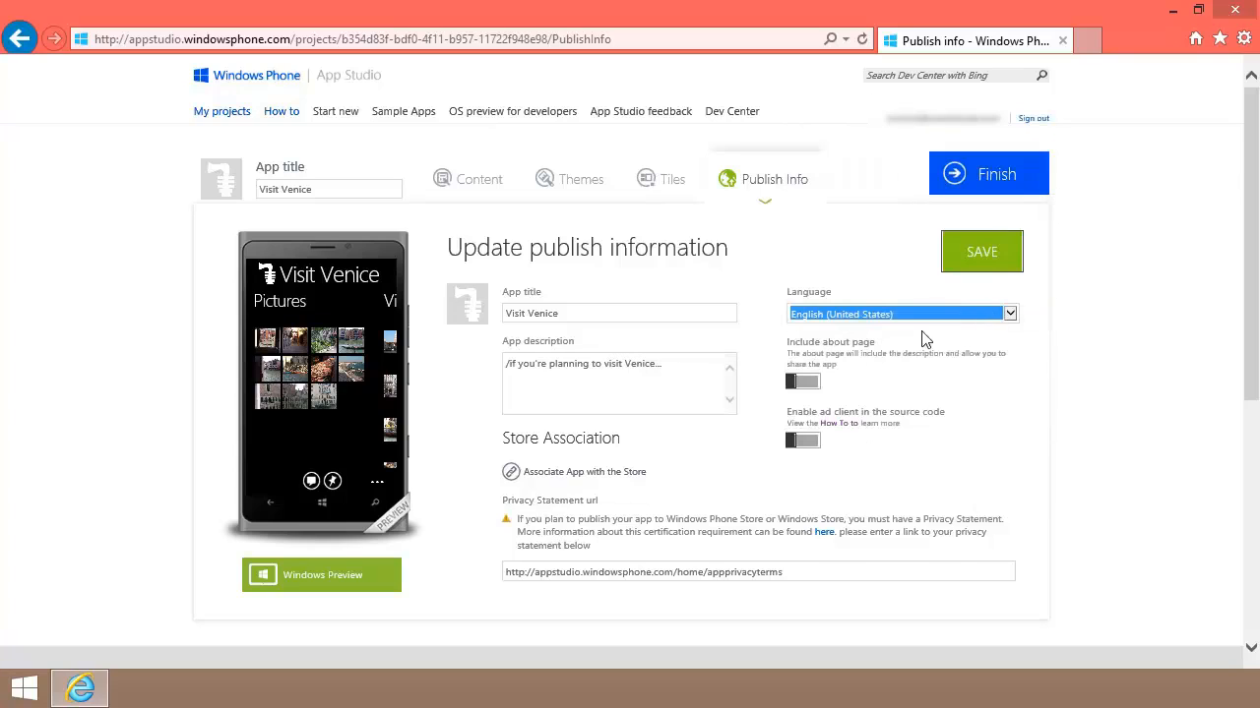
left_click(811, 386)
left_click(796, 386)
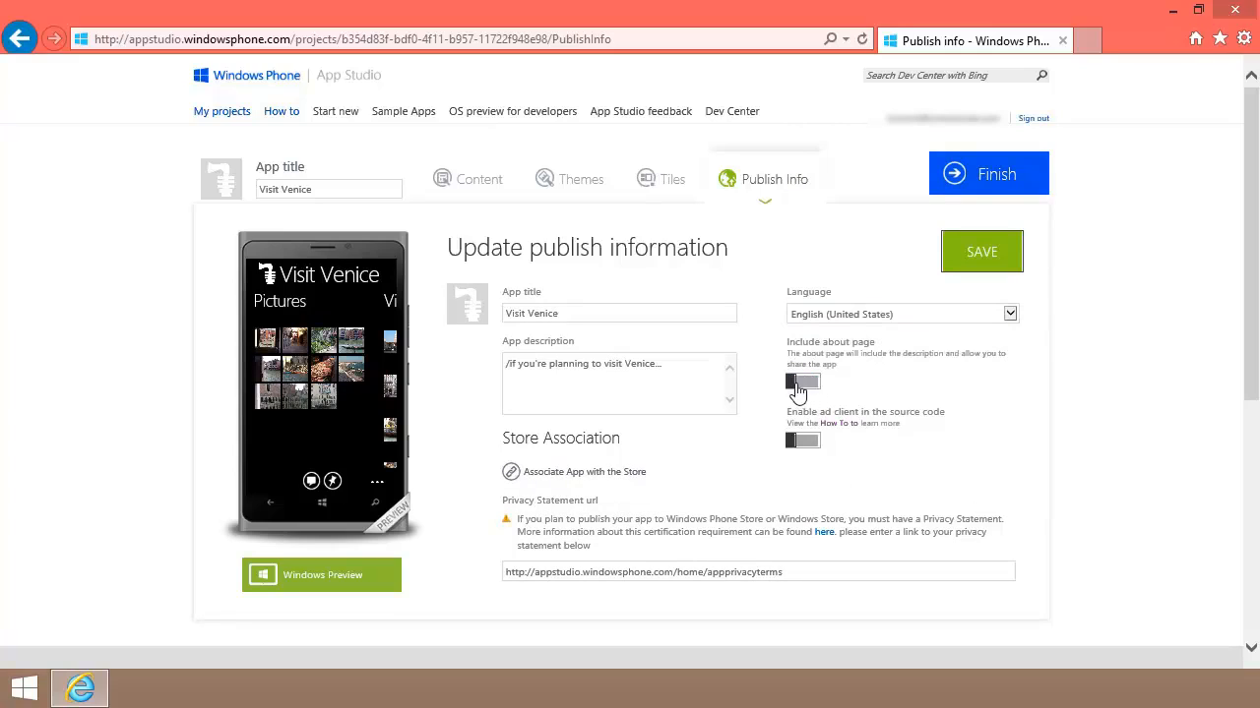
left_click(815, 443)
left_click(804, 444)
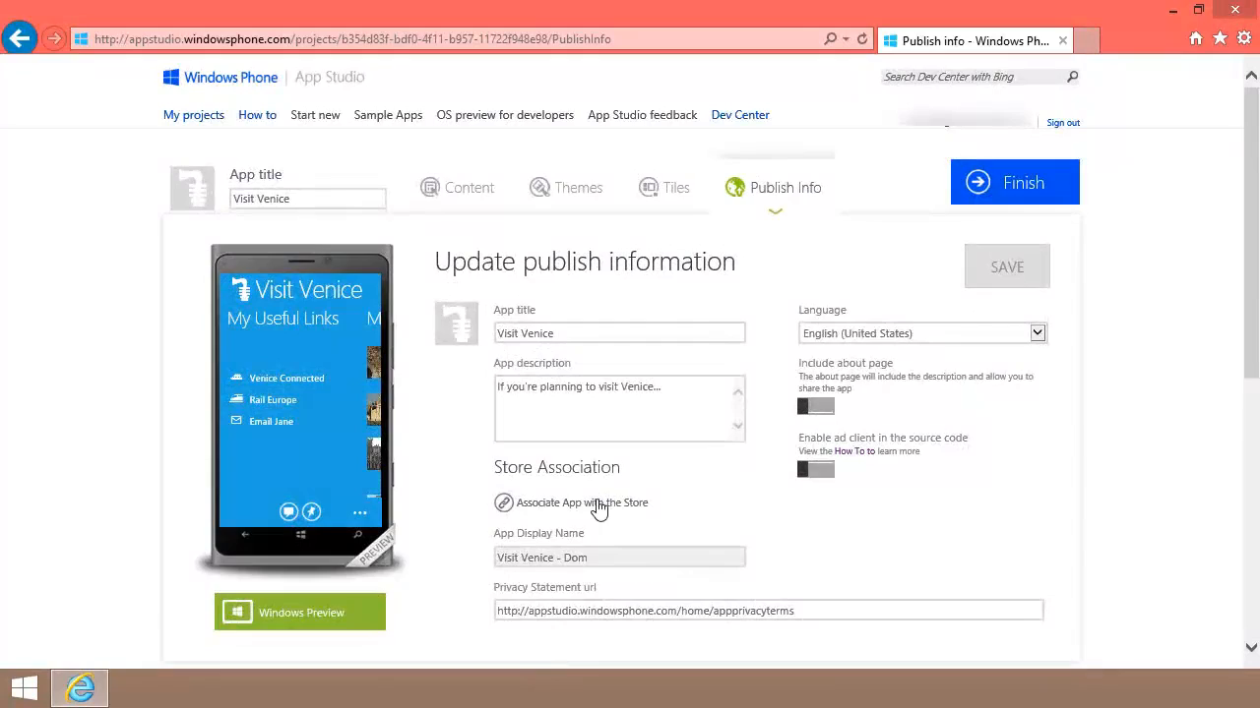
left_click(598, 504)
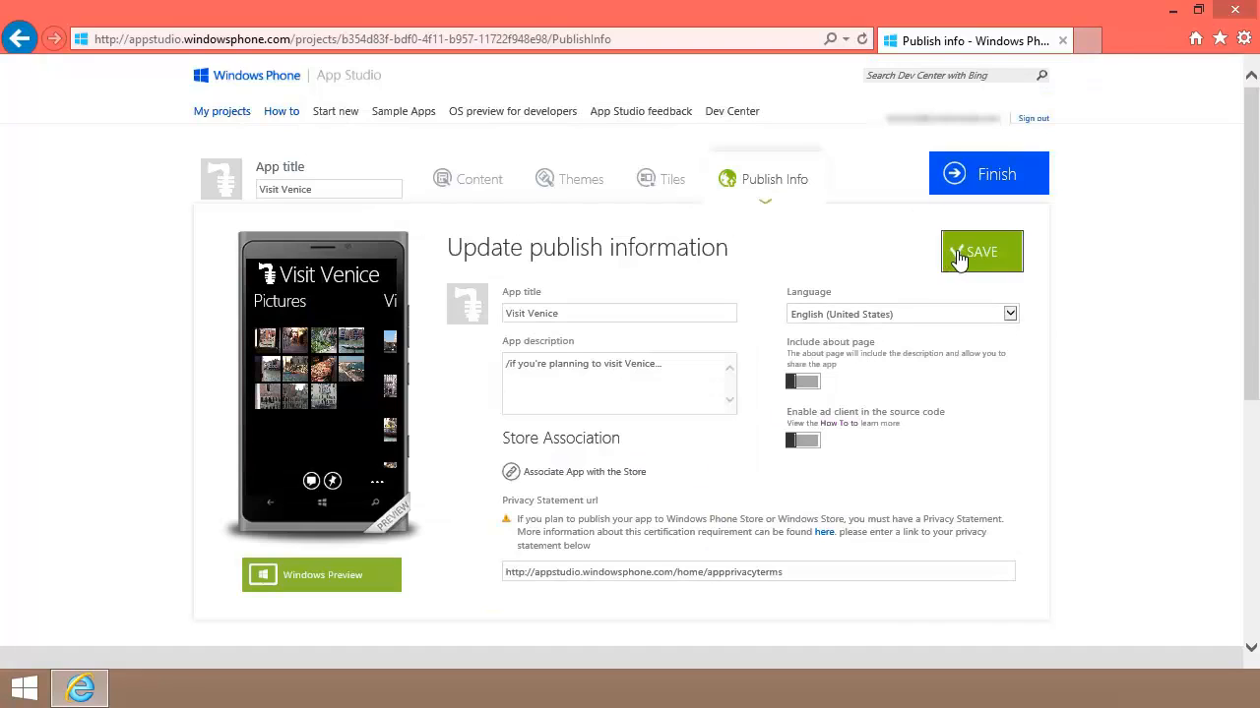
left_click(960, 257)
left_click(984, 182)
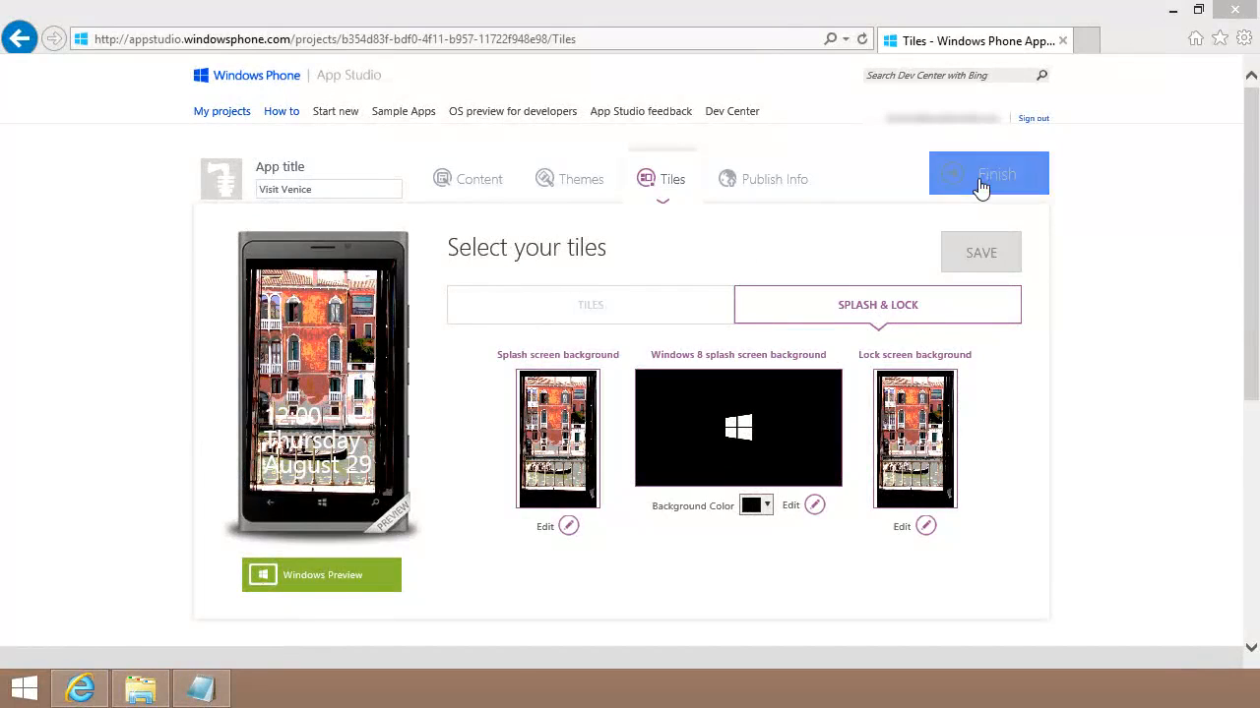
Step: Generate a fresh Windows Phone 8 package of the finished Visit Venice app
left_click(981, 185)
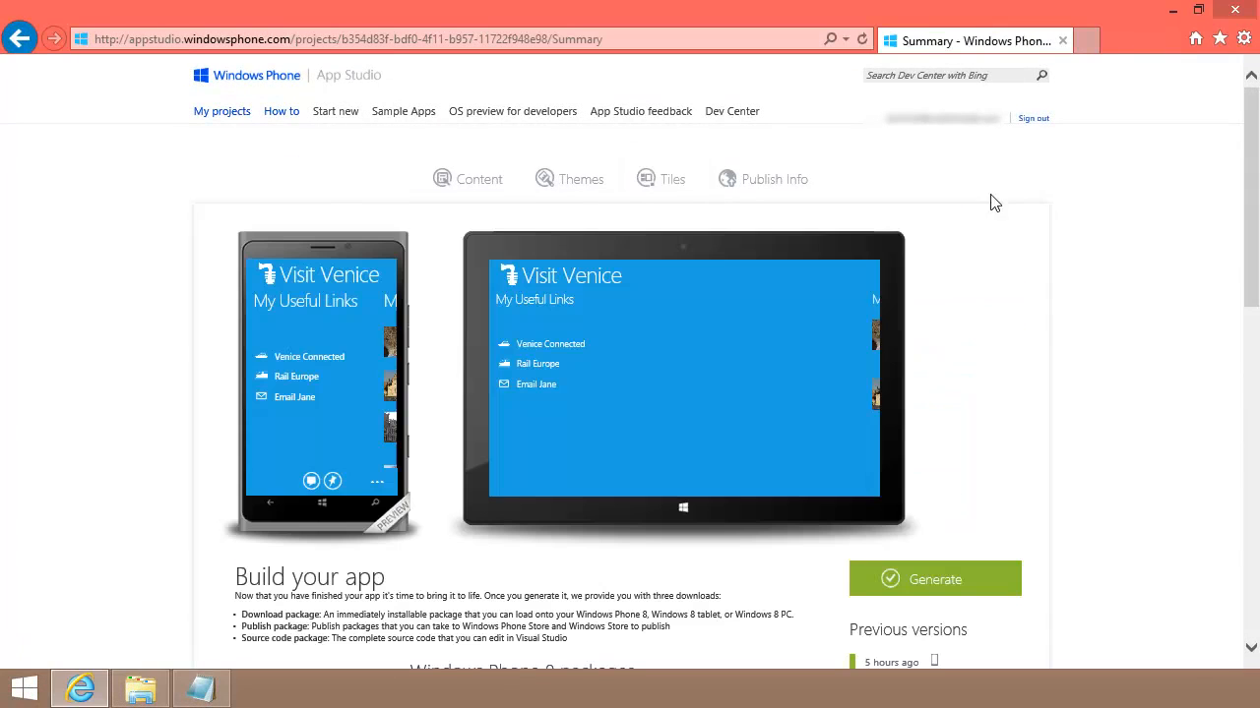
left_click(934, 579)
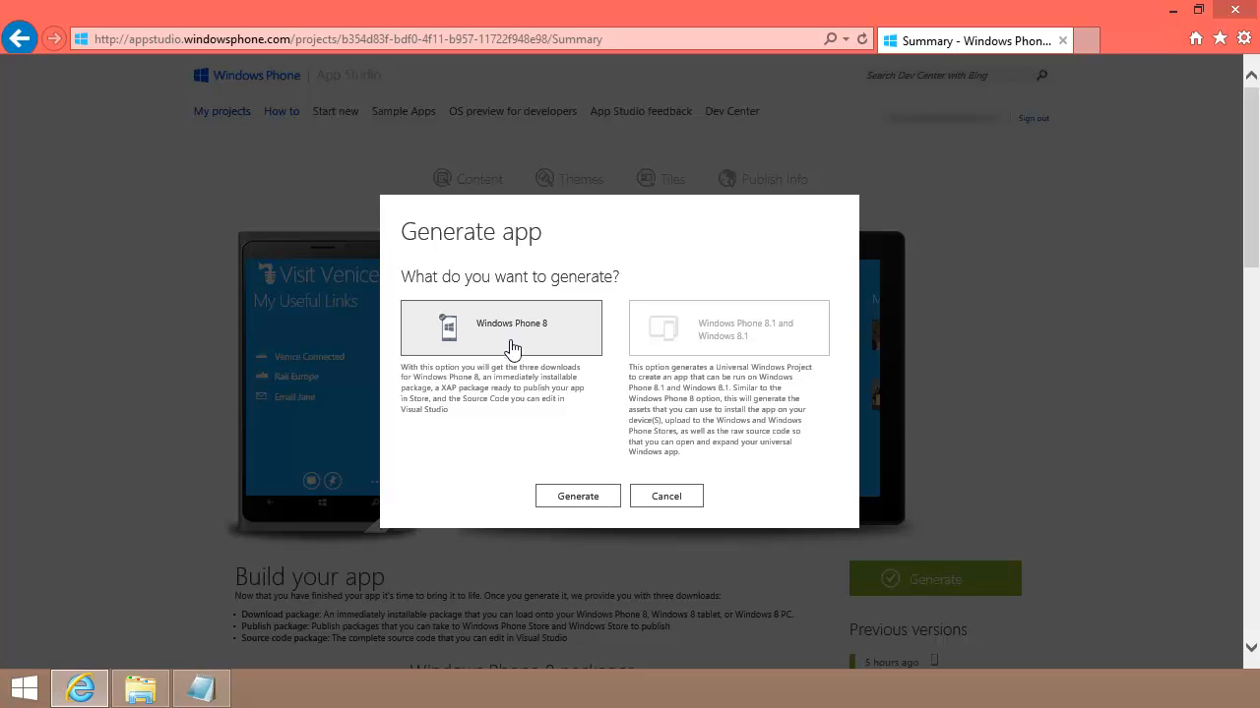
left_click(580, 498)
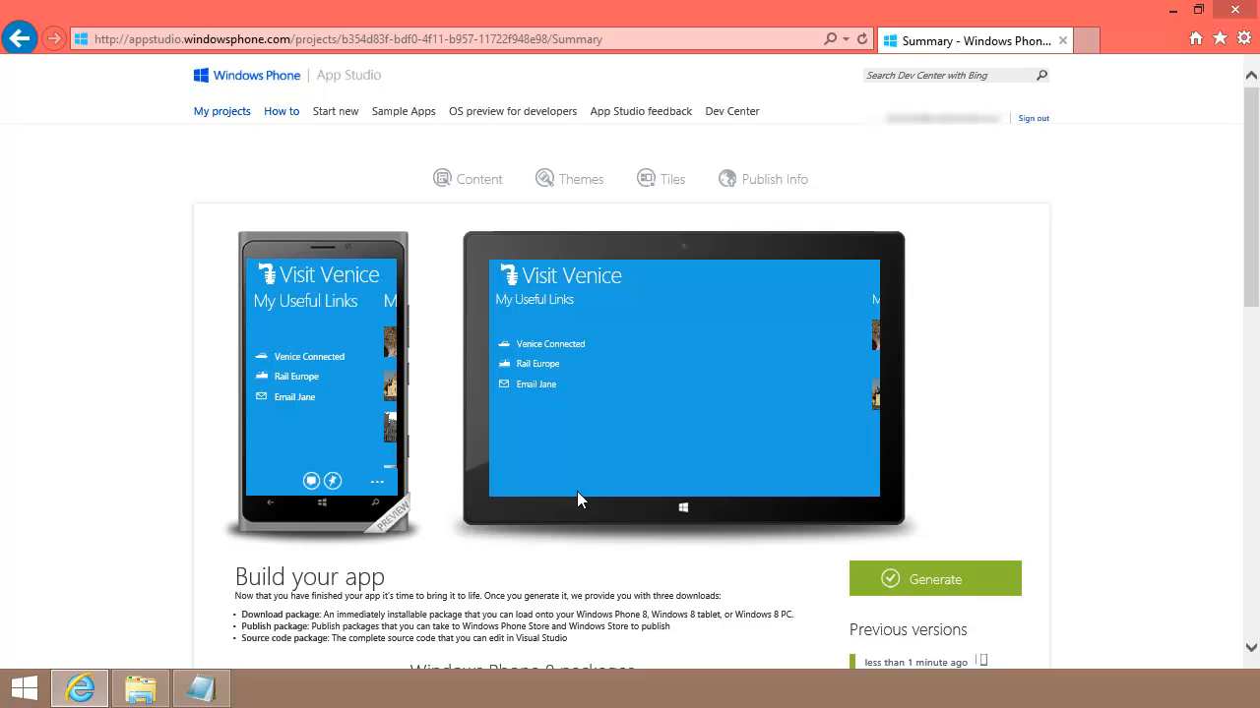
Step: Scroll the Summary page to Visit Venice's Windows Phone 8 installable and publish packages with QR code
scroll(577, 492, "down", 4)
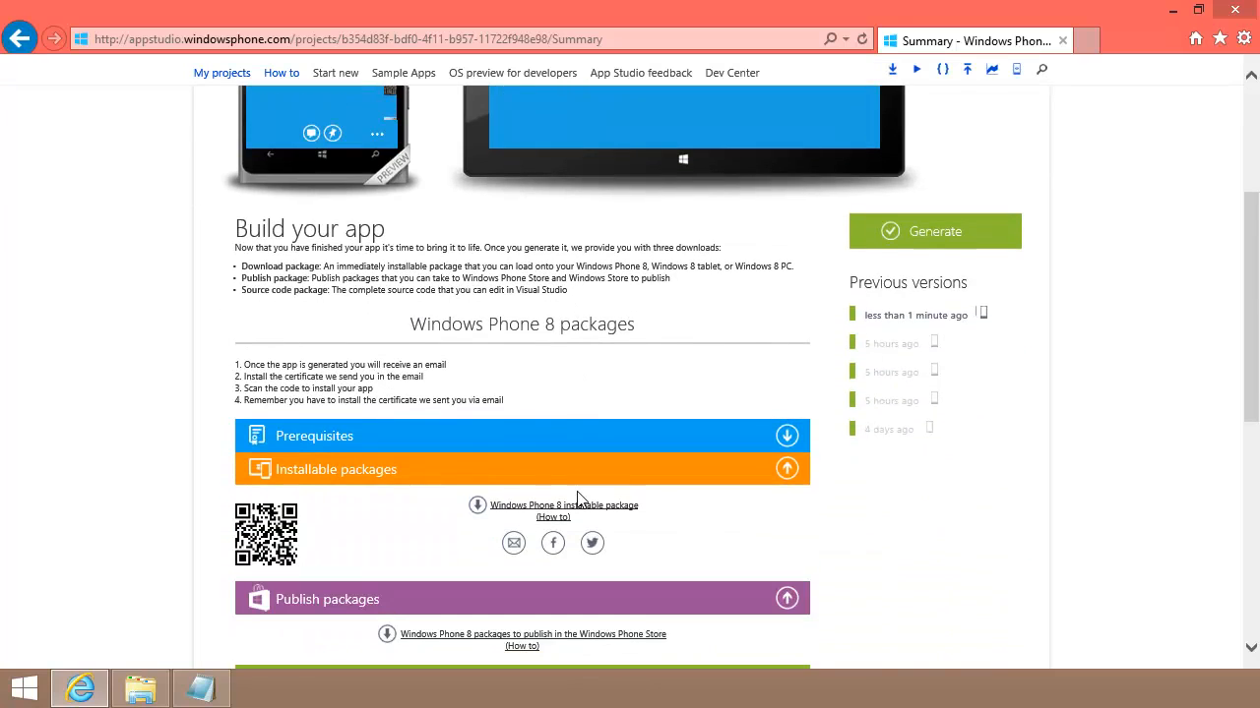
scroll(580, 500, "down", 2)
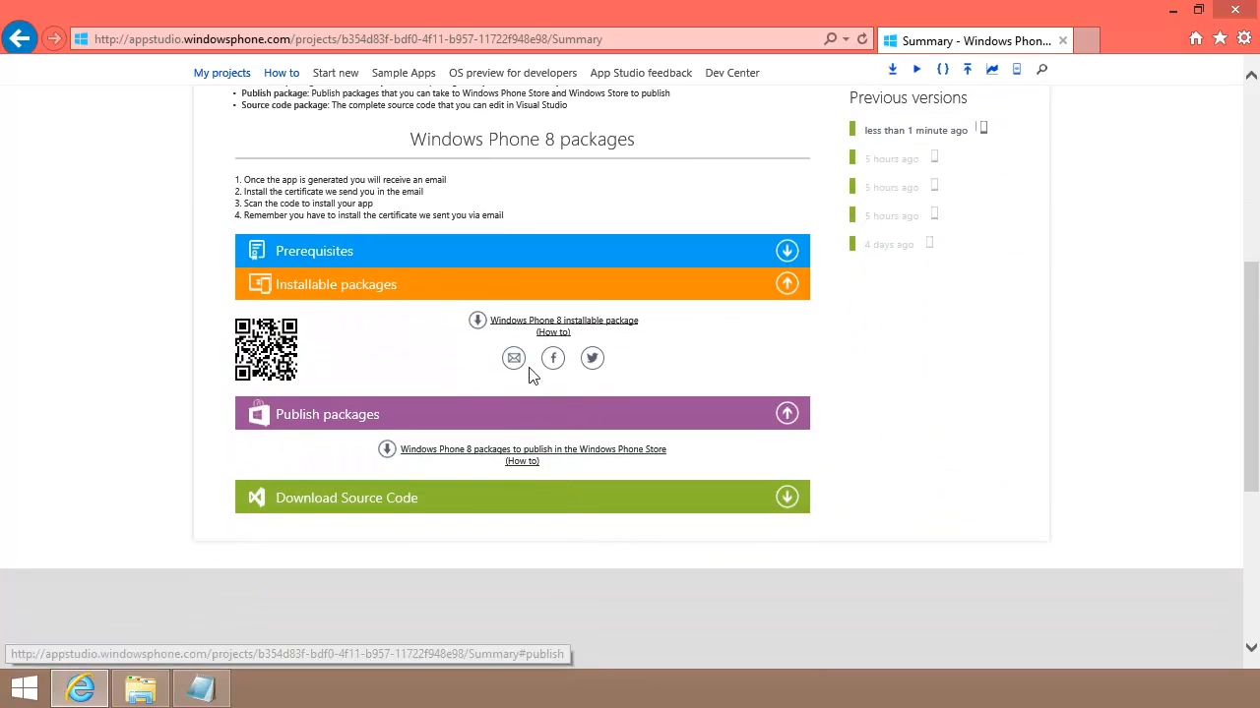
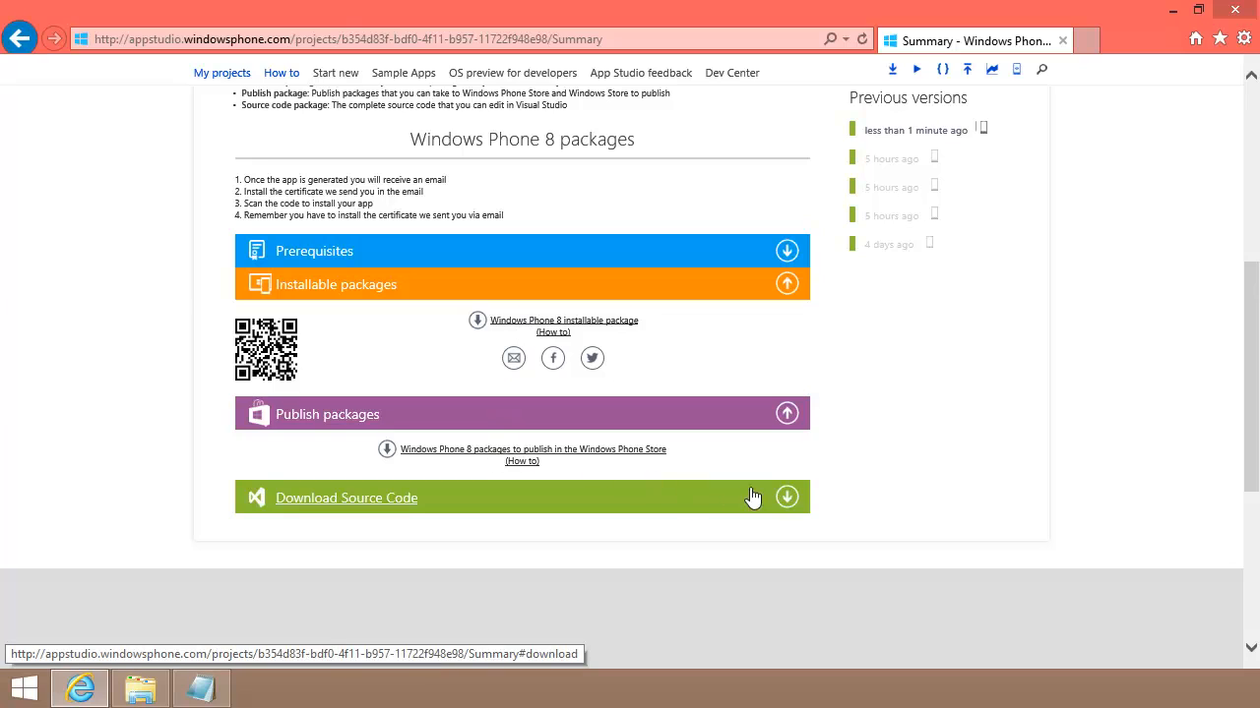
Step: Expand Download Source Code and bring up the emulator start screen with the Visit Venice tile
left_click(784, 498)
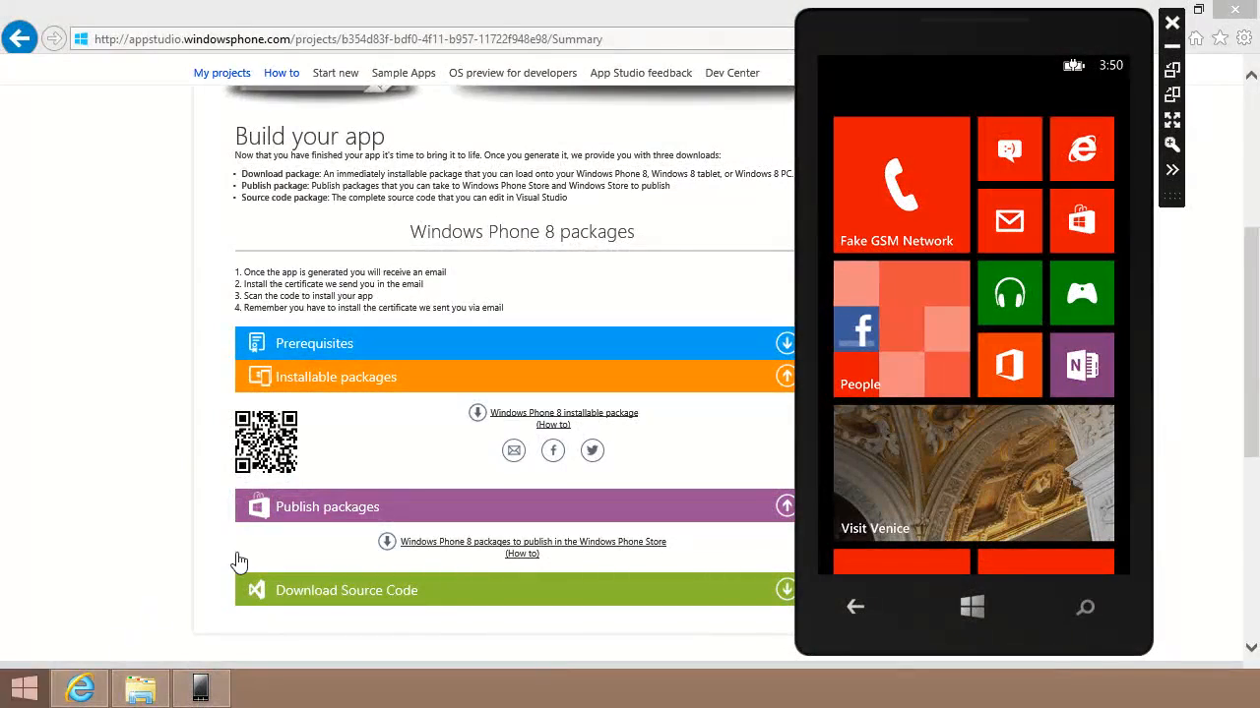
Step: Launch Visit Venice and swipe through Museums, Pictures, Venice Biennale news and Upcoming Events
left_click(923, 482)
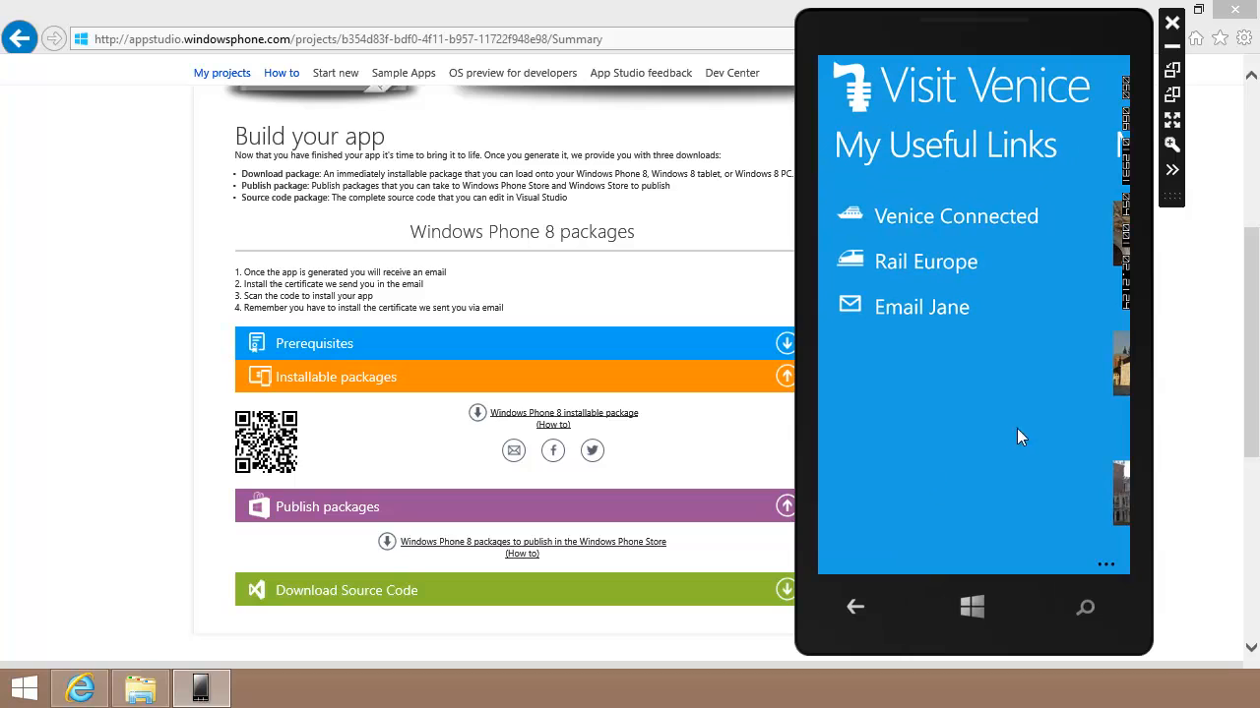
left_click_drag(1047, 424, 906, 443)
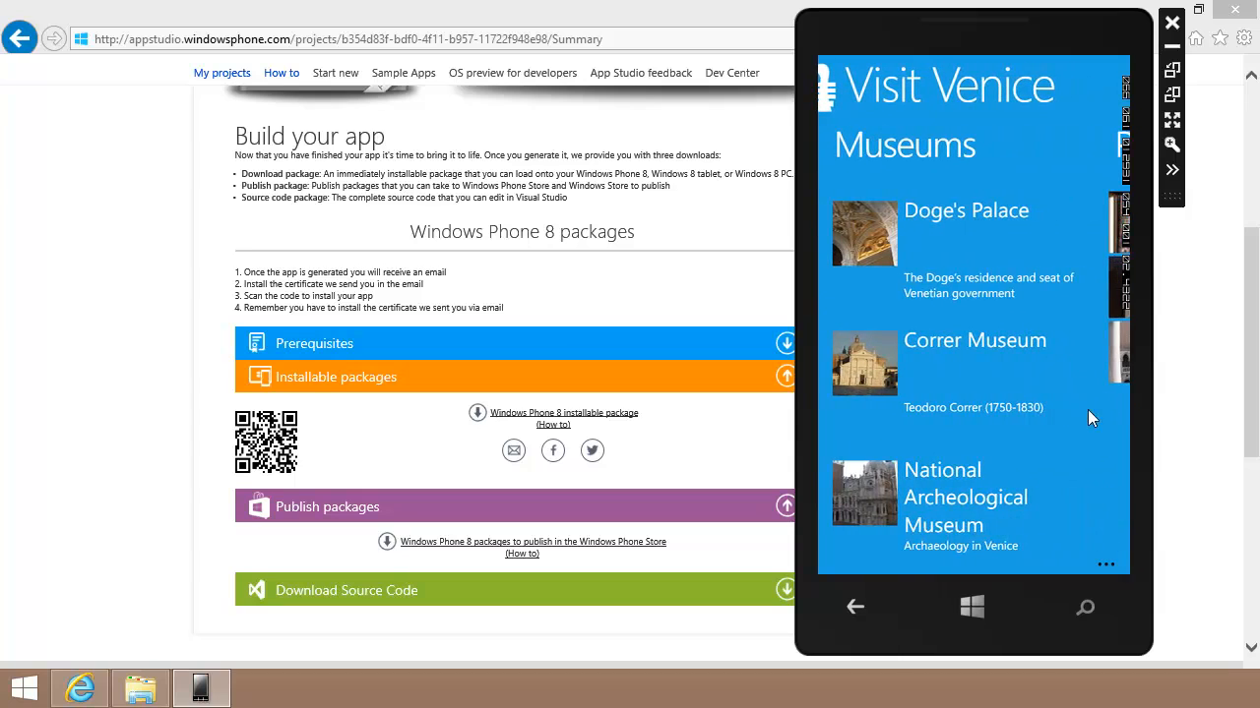
left_click_drag(1074, 428, 861, 453)
left_click_drag(1035, 451, 841, 471)
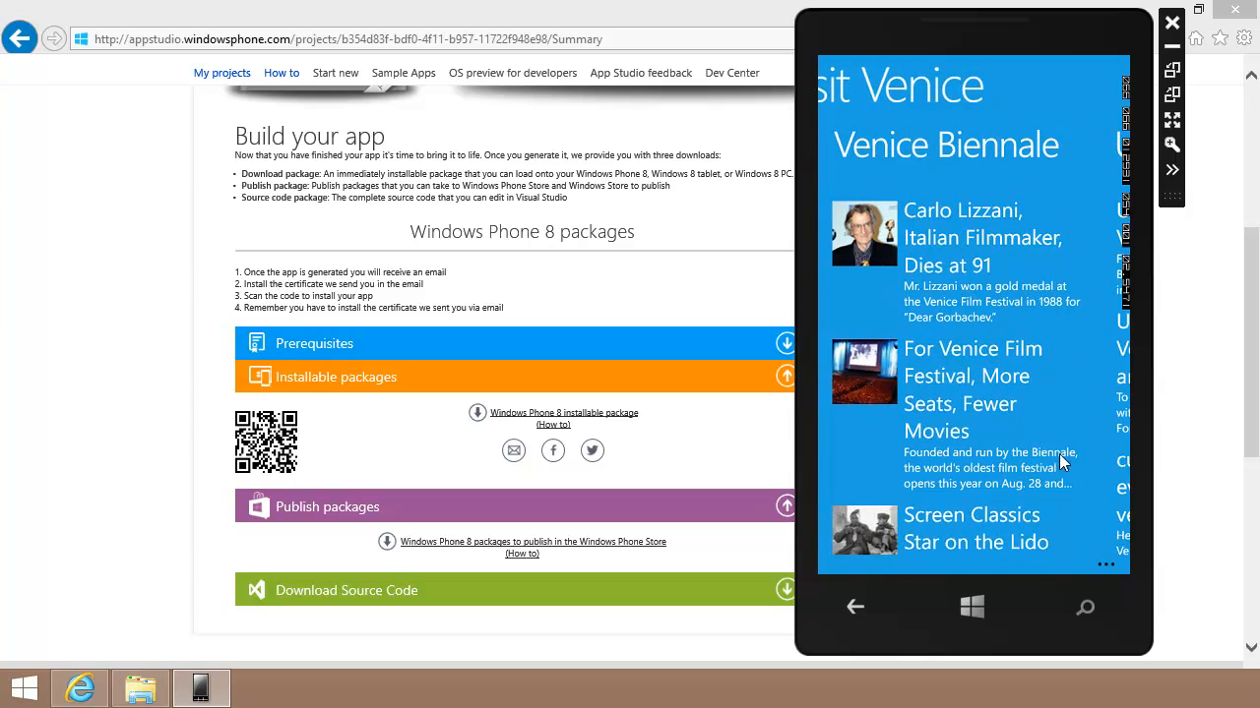
left_click_drag(1058, 454, 883, 479)
Step: Swipe back past the Biennale news to the Museums section
left_click_drag(855, 431, 1055, 434)
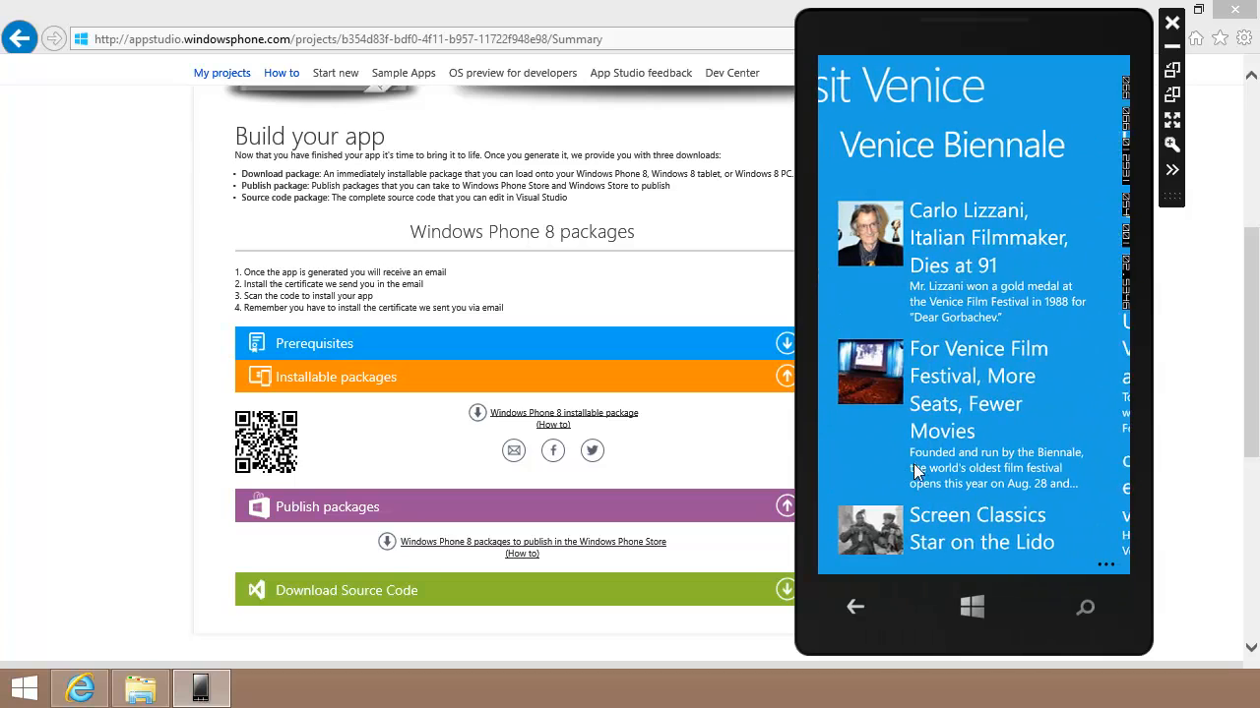
left_click_drag(915, 470, 1054, 464)
left_click_drag(852, 472, 1016, 466)
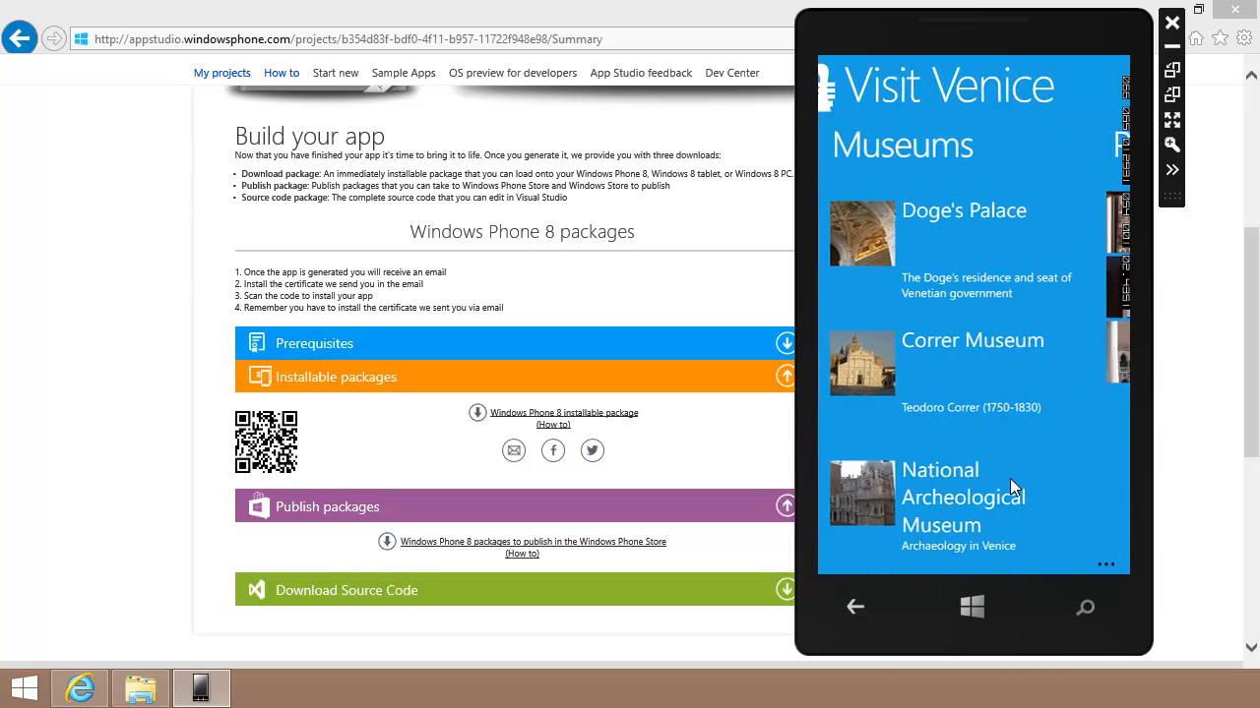
mouse_move(1013, 495)
left_mouse_down()
mouse_move(1029, 246)
mouse_move(1032, 297)
mouse_move(1013, 207)
mouse_move(1029, 506)
left_mouse_up()
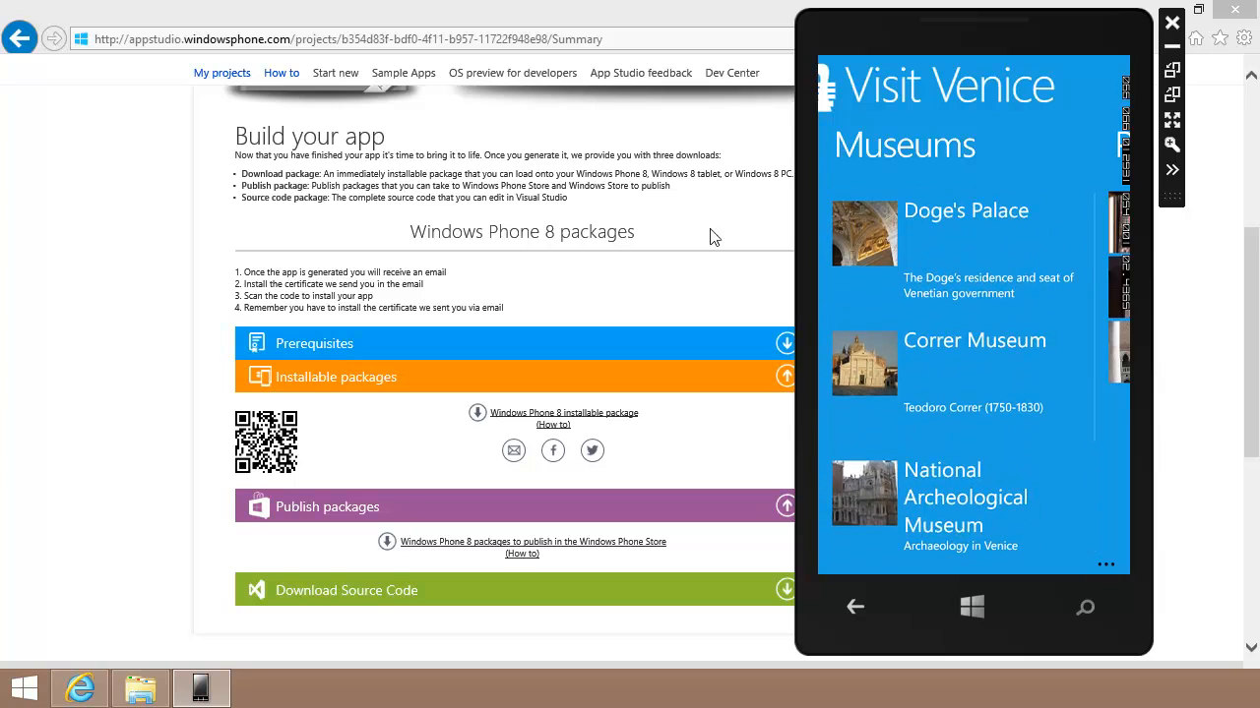
Step: Open the Museums section's collection data for editing in the App Studio content editor
left_click(555, 12)
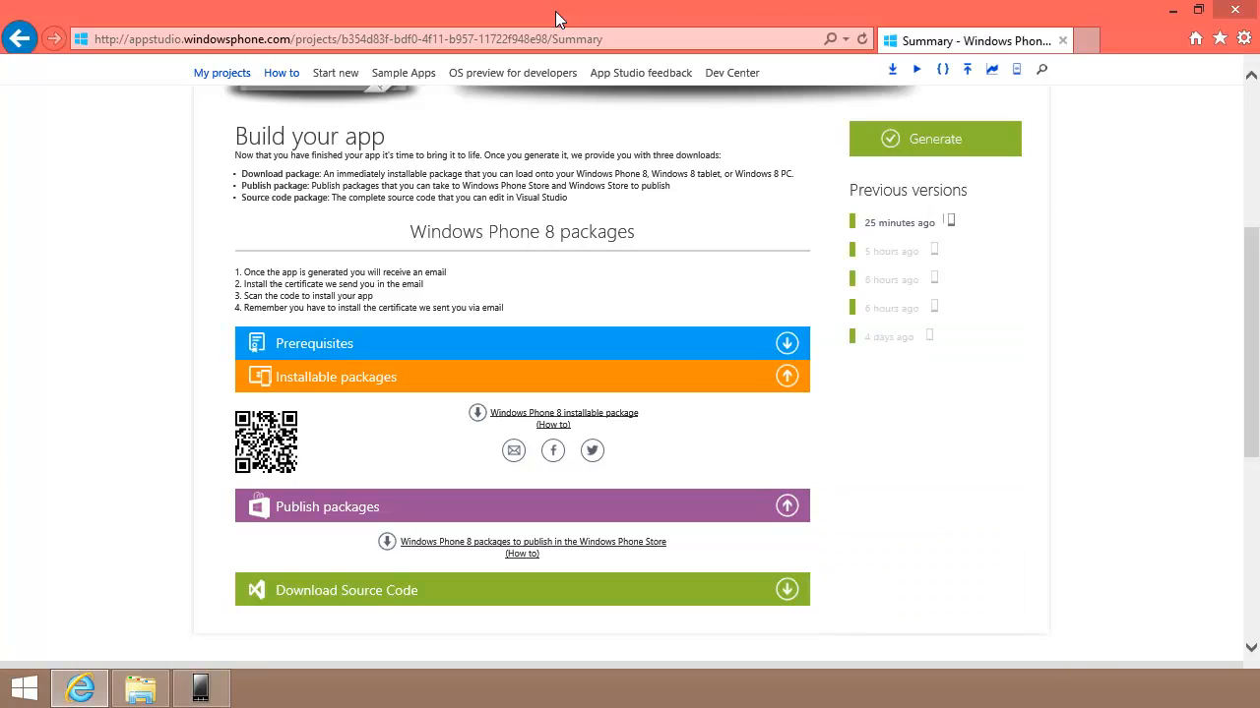
scroll(659, 236, "up", 4)
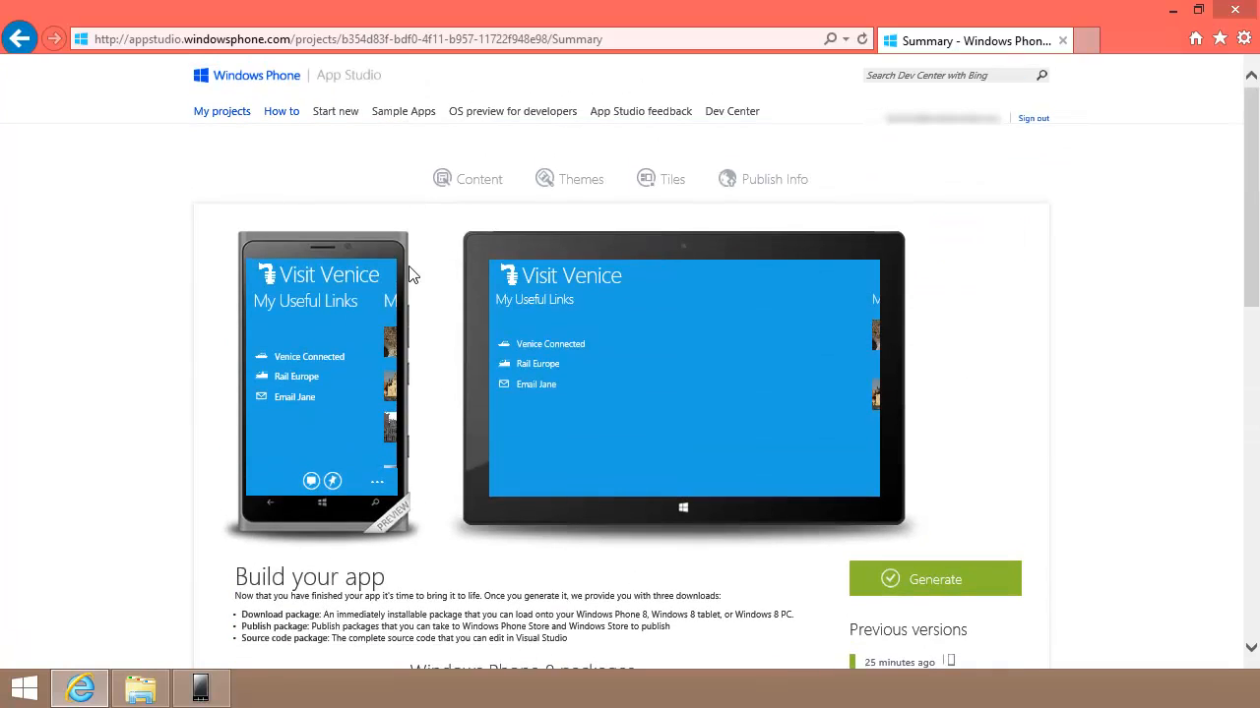
left_click(473, 189)
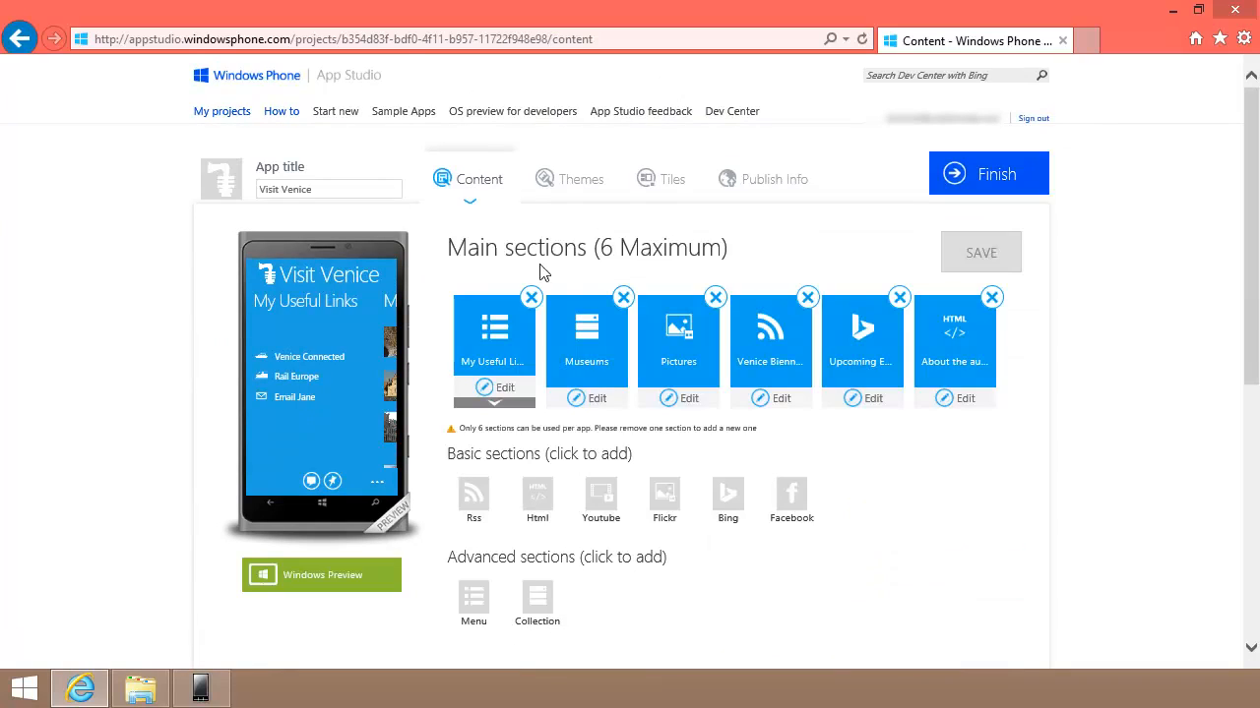
left_click(598, 403)
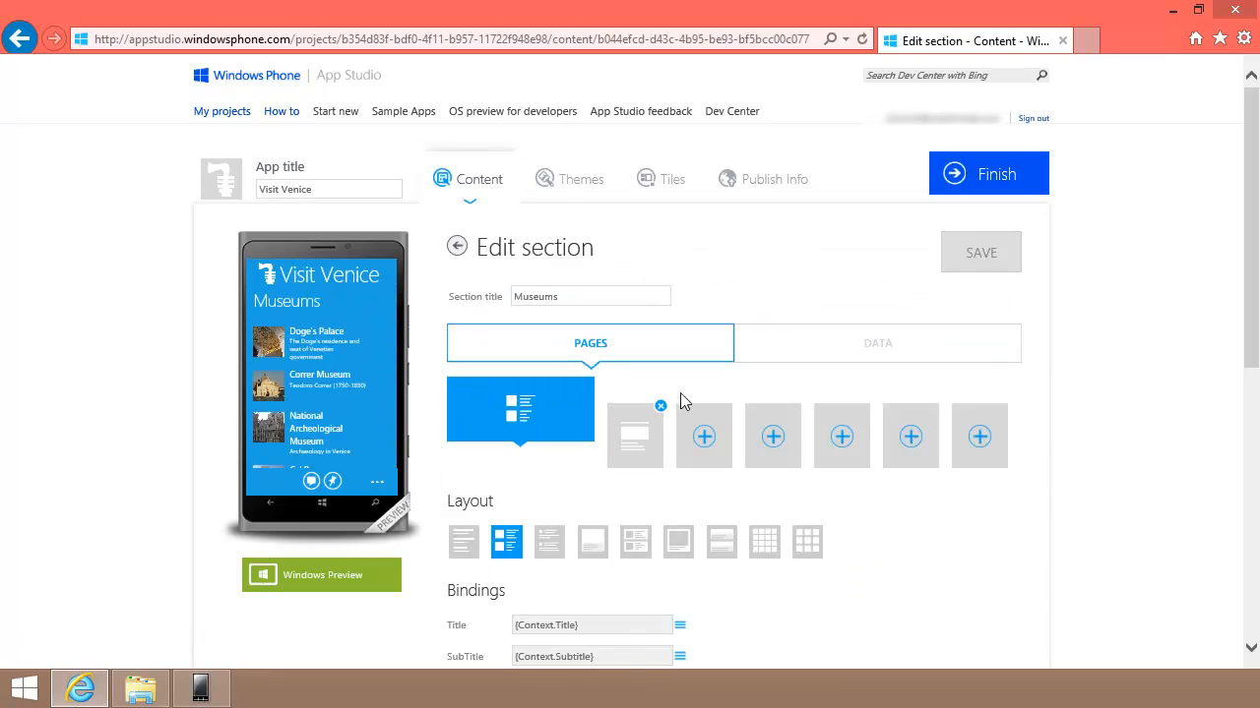
left_click(877, 344)
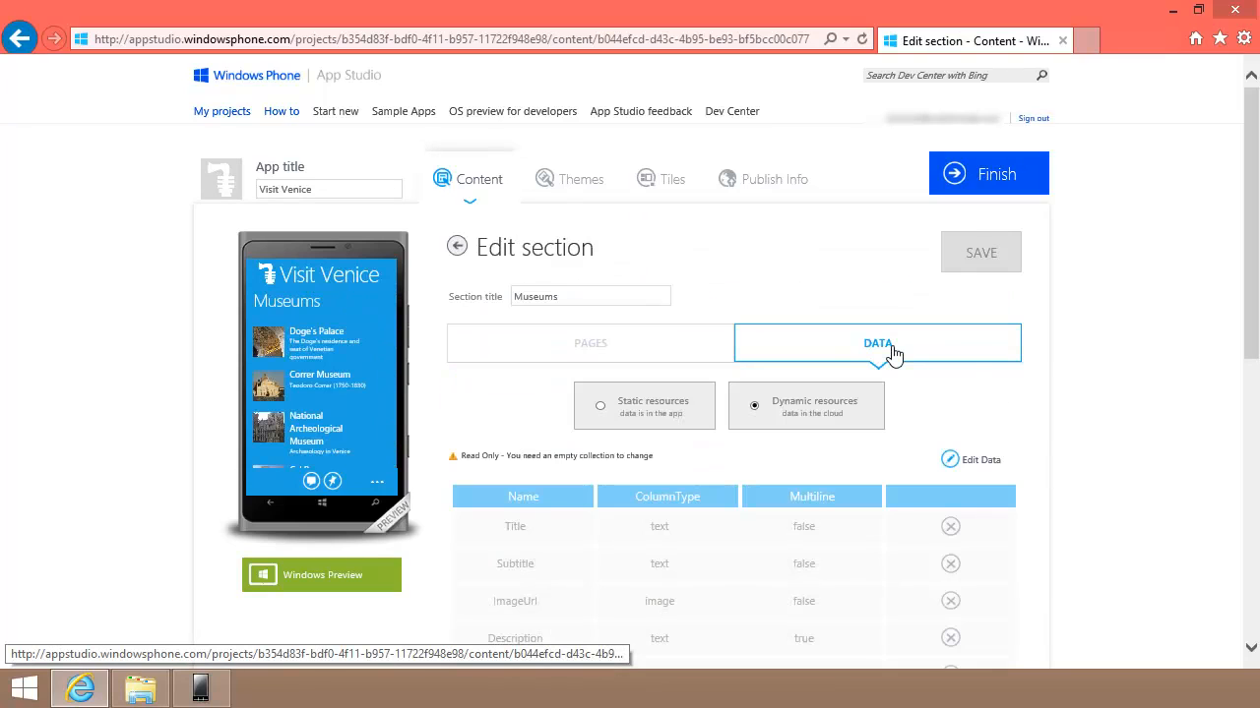
left_click(981, 464)
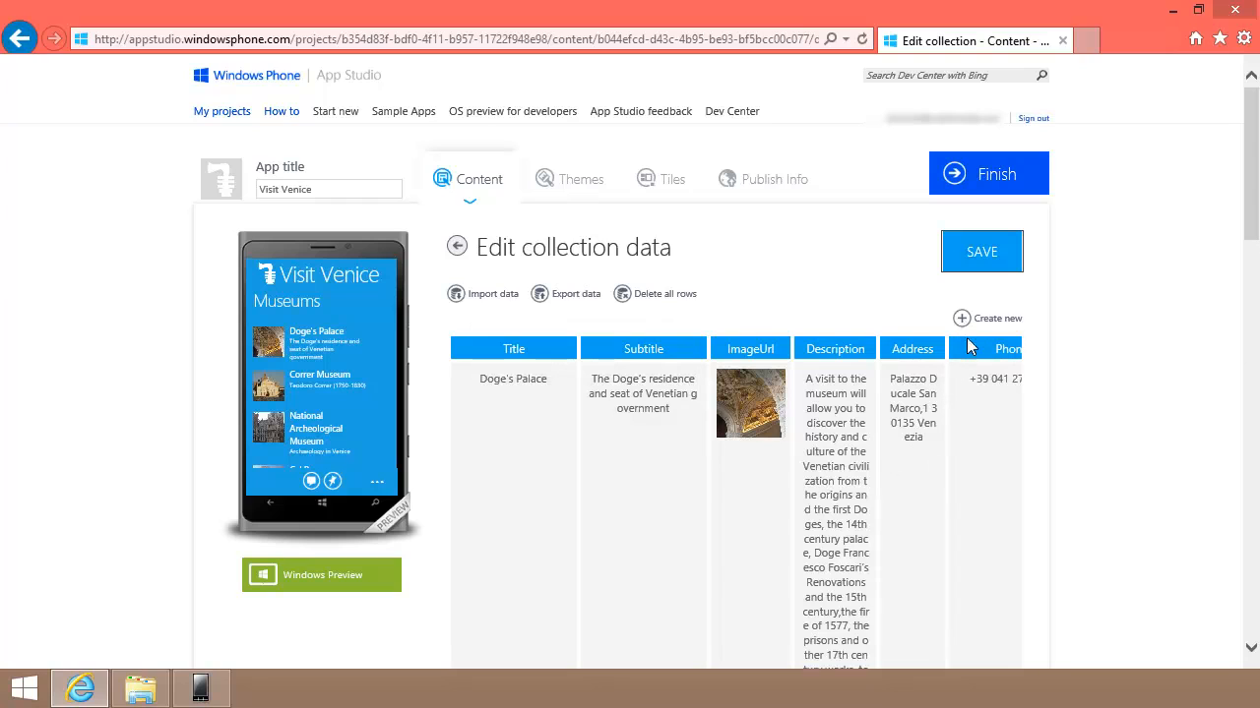
Step: Add a new row titled 'The Bell Tower' and save the collection
scroll(967, 422, "down", 15)
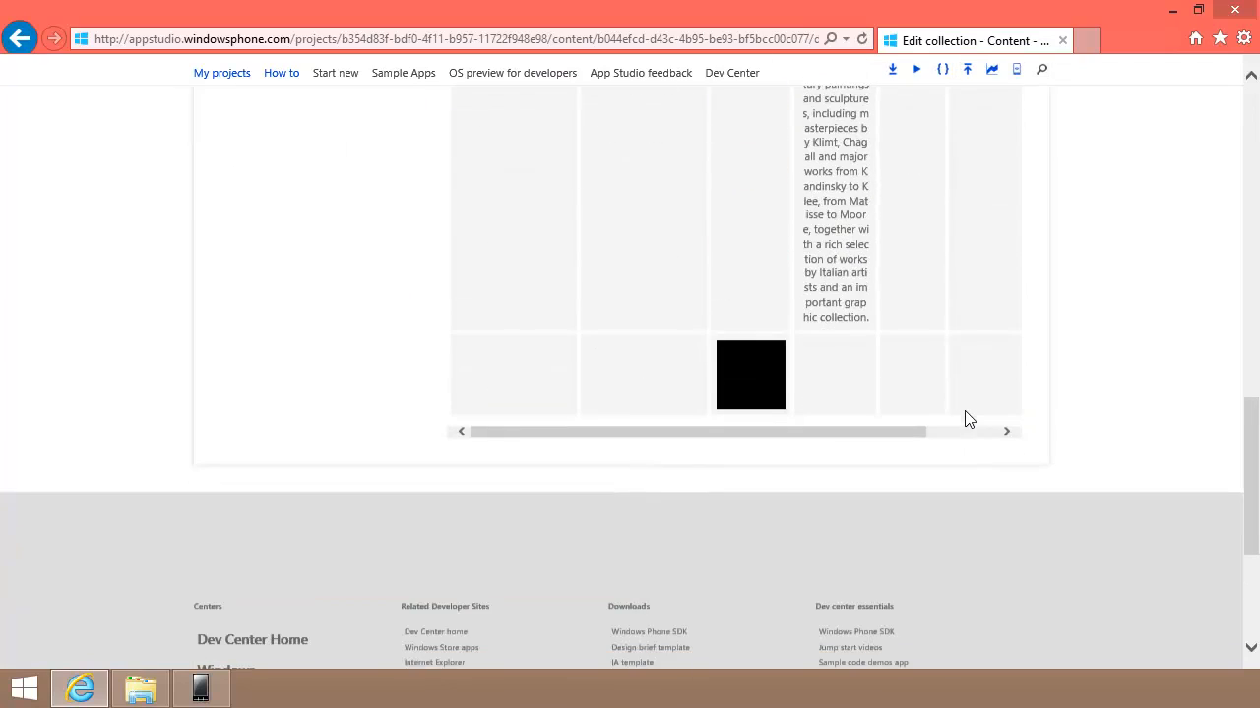
left_click(523, 391)
type("The Bell Tower")
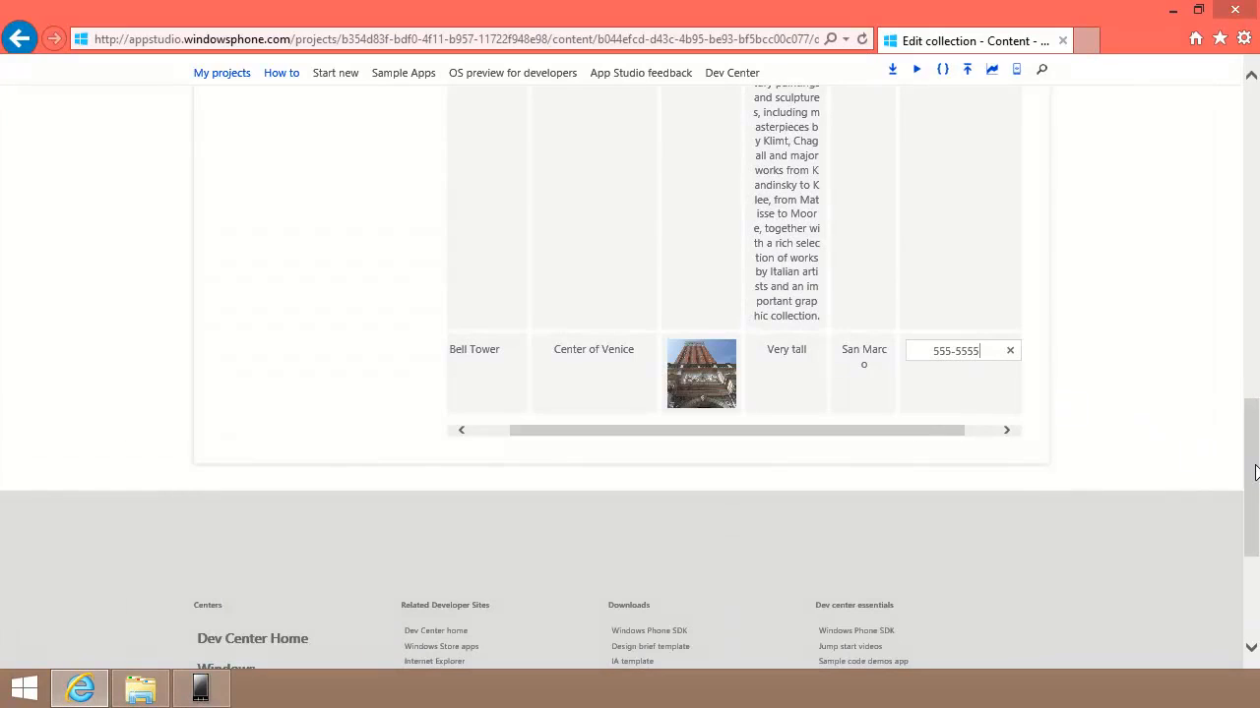
left_click_drag(1255, 472, 1255, 189)
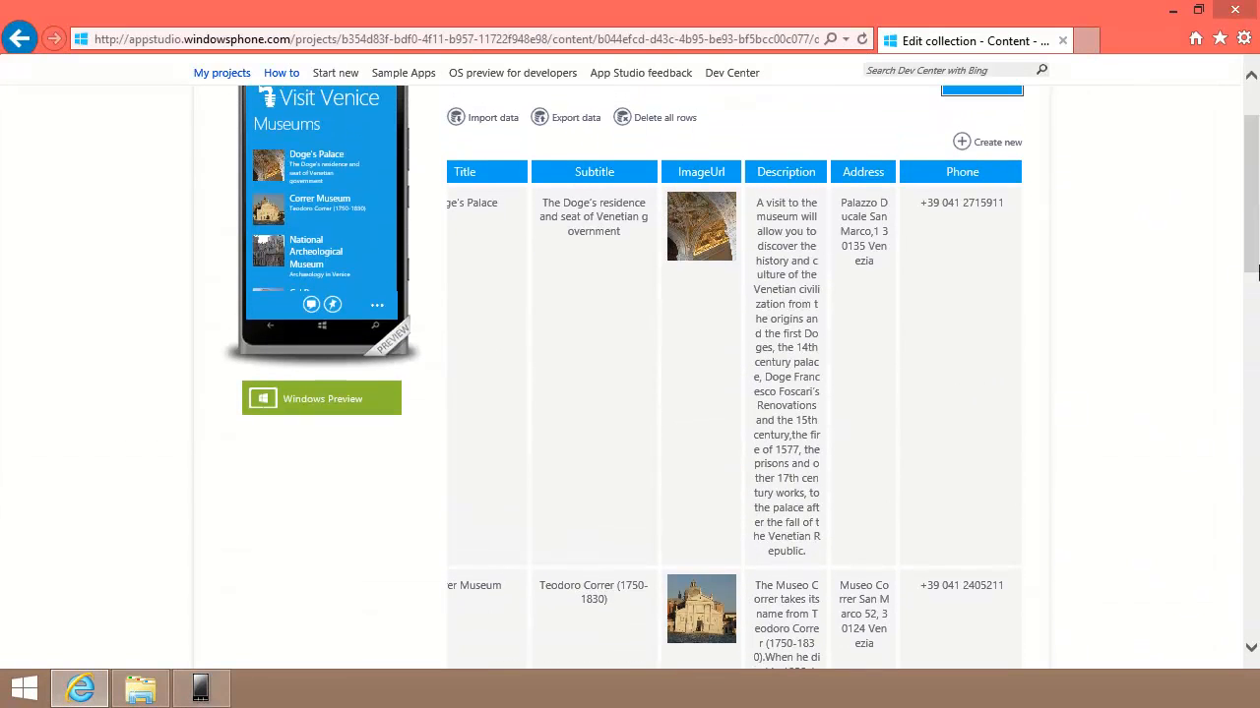
scroll(1252, 240, "up", 2)
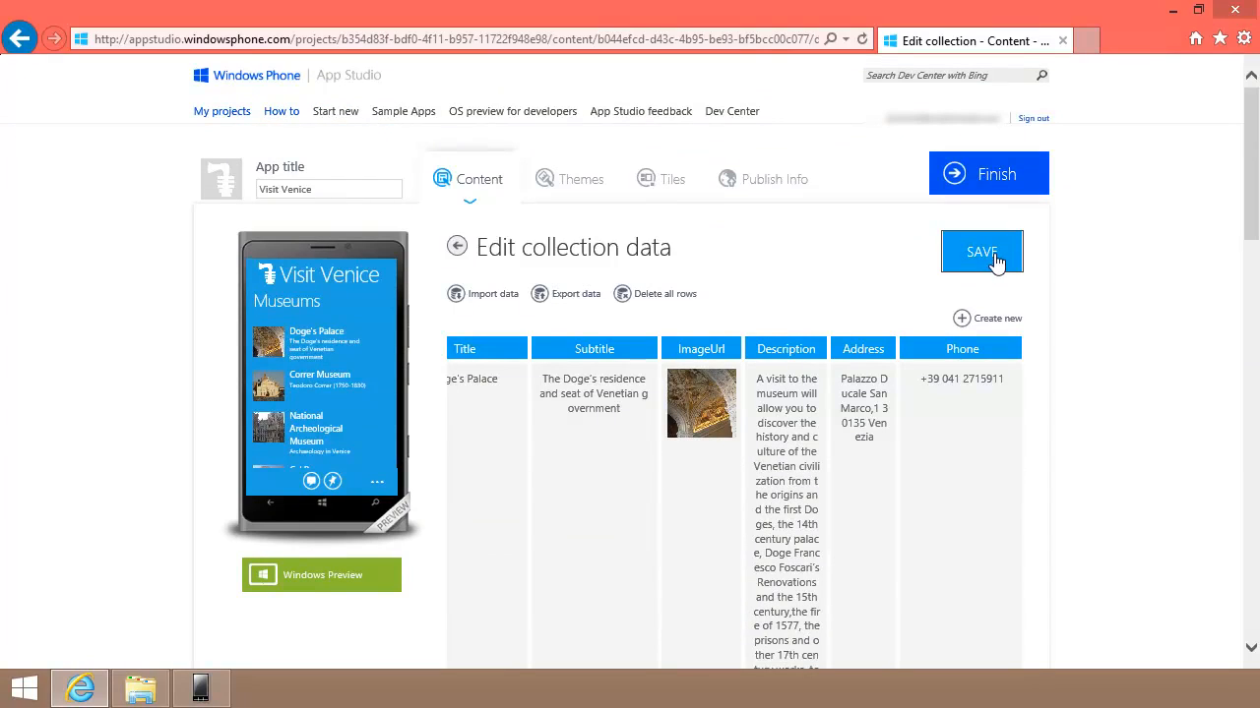
left_click(991, 260)
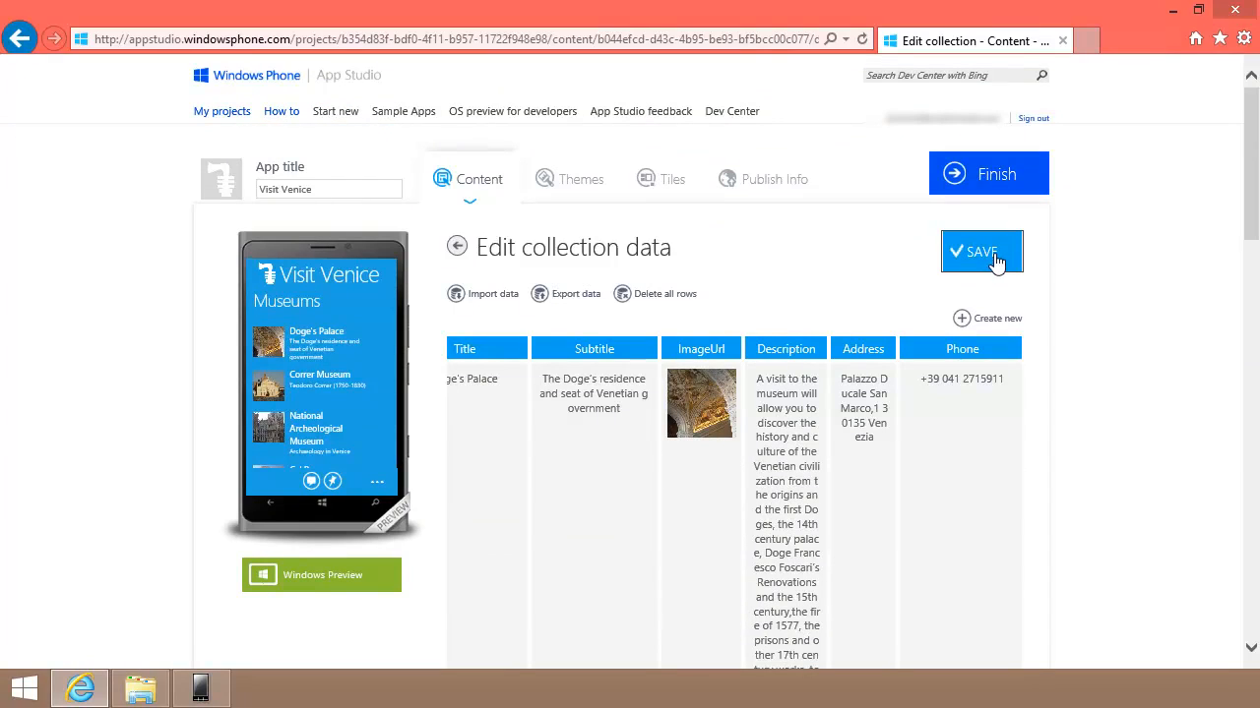
Step: Refresh the Museums list in the emulator so The Bell Tower appears
left_click(197, 693)
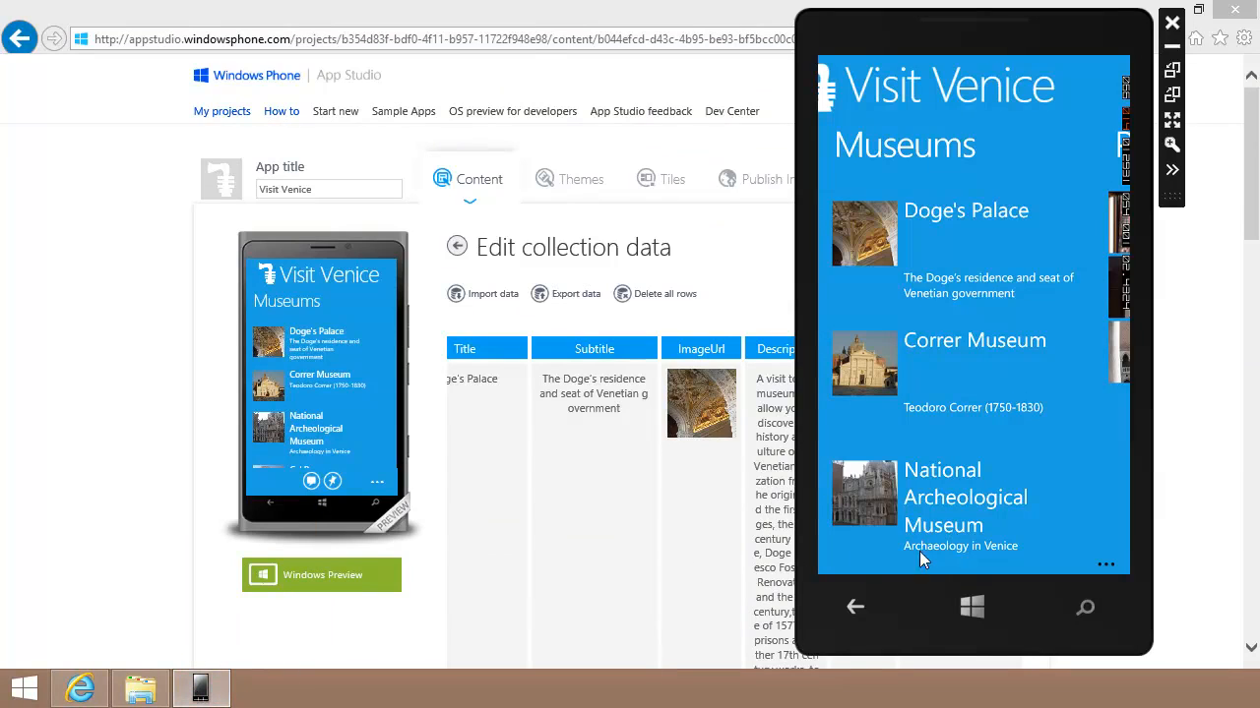
left_click(1104, 565)
left_click(973, 532)
left_click_drag(1052, 498, 1044, 208)
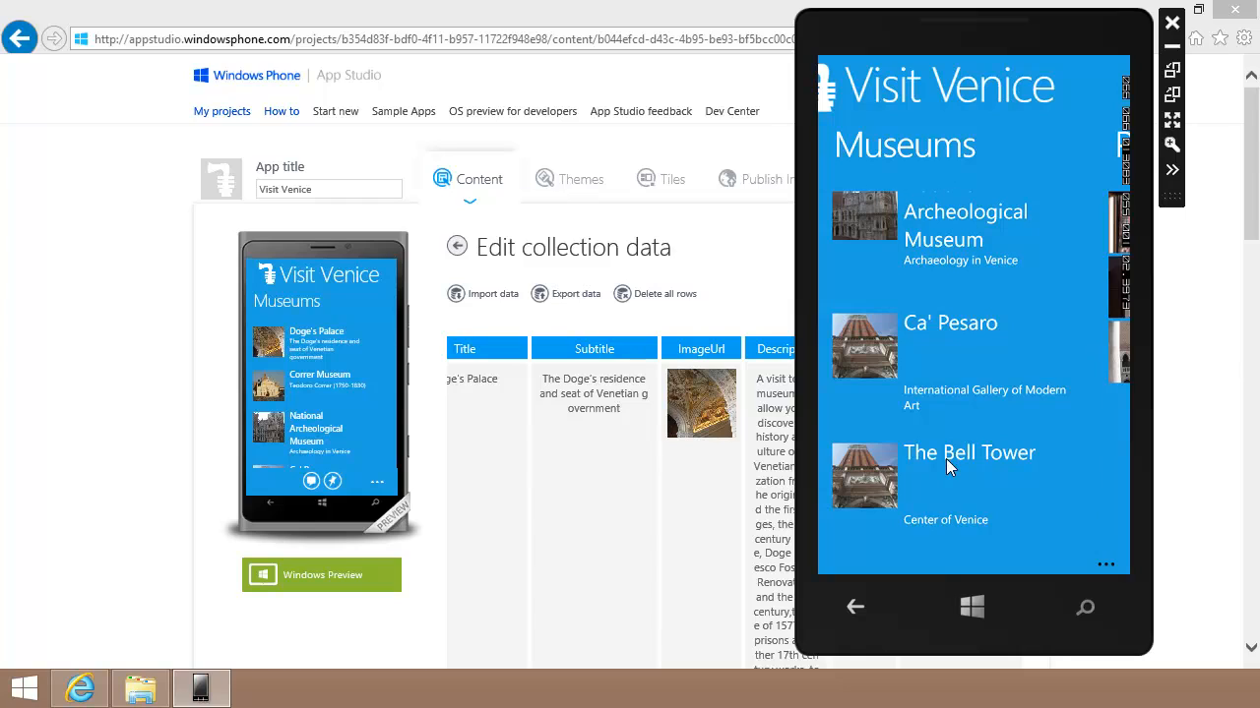
Step: Open The Bell Tower details and swipe to Ca' Pesaro, National Archeological Museum, then back to Ca' Pesaro
left_click(882, 478)
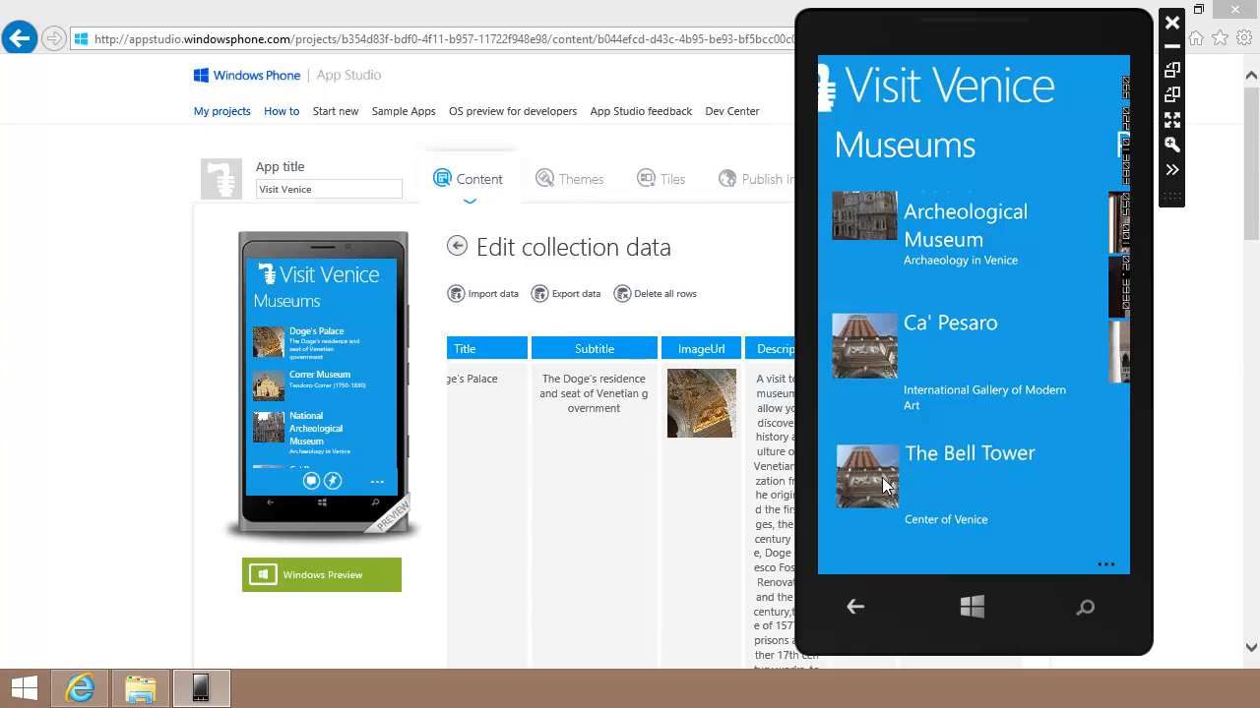
left_click_drag(884, 382, 1014, 379)
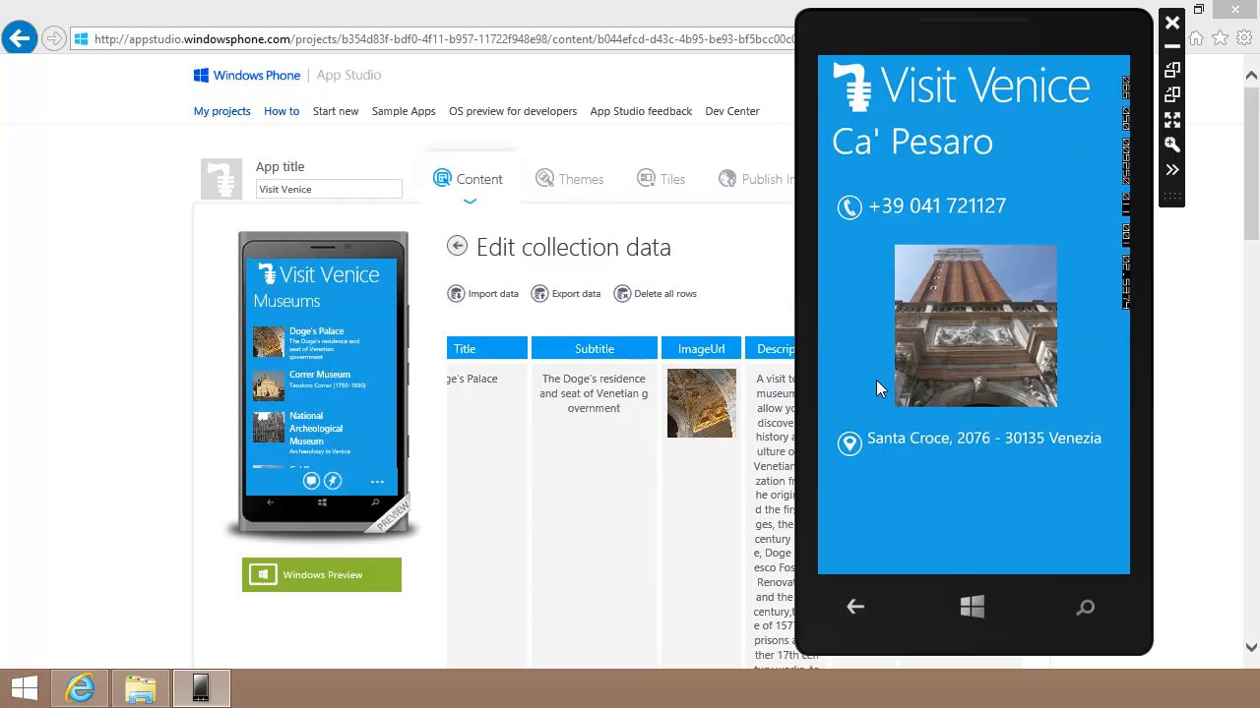
left_click_drag(876, 380, 1058, 379)
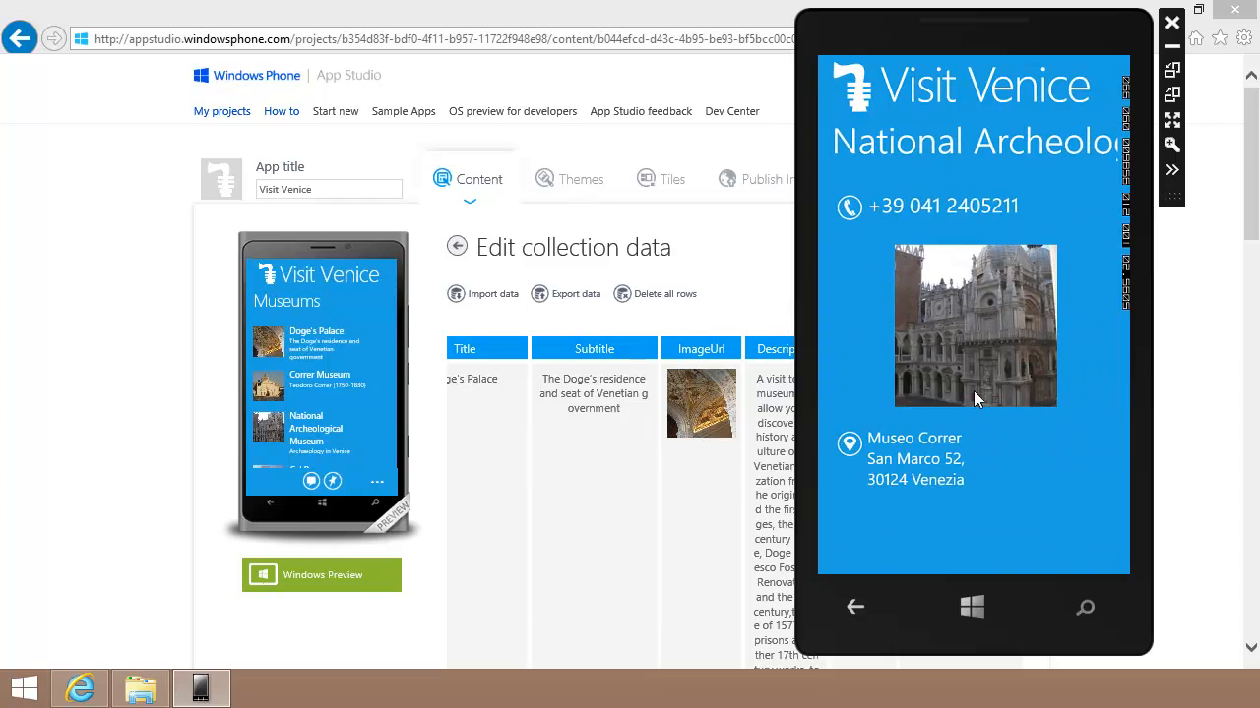
left_click_drag(1037, 368, 870, 384)
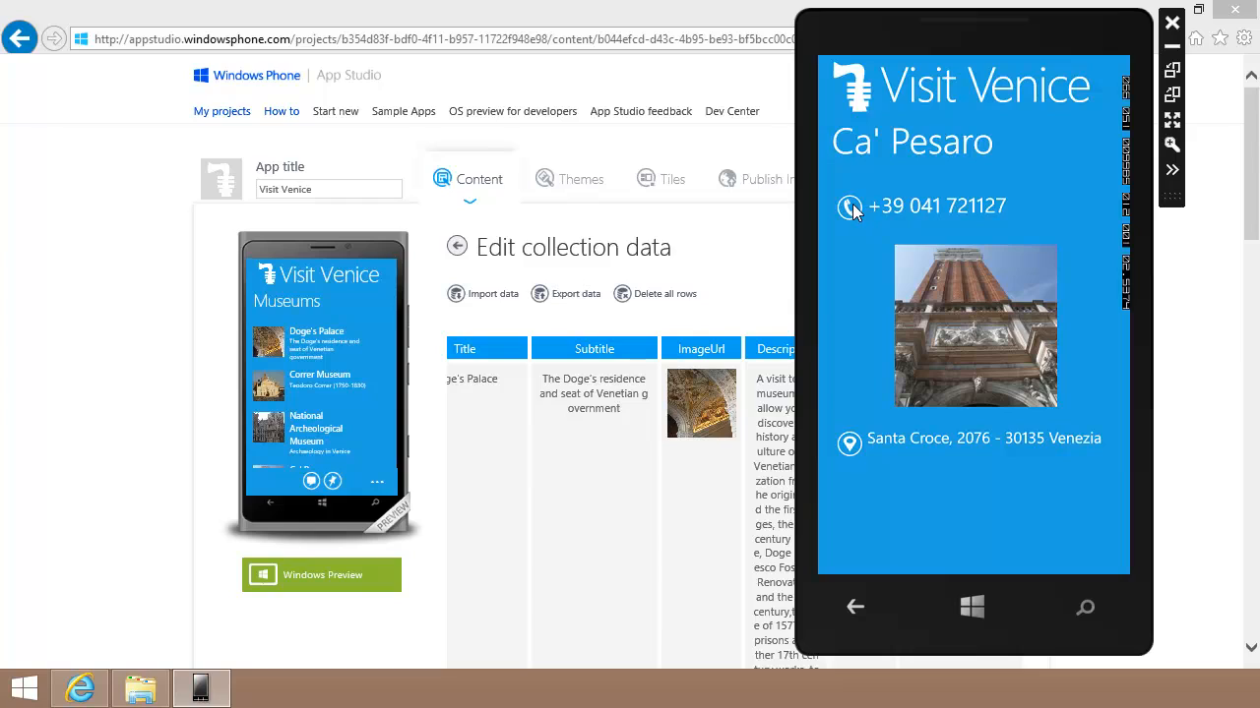
left_click(905, 209)
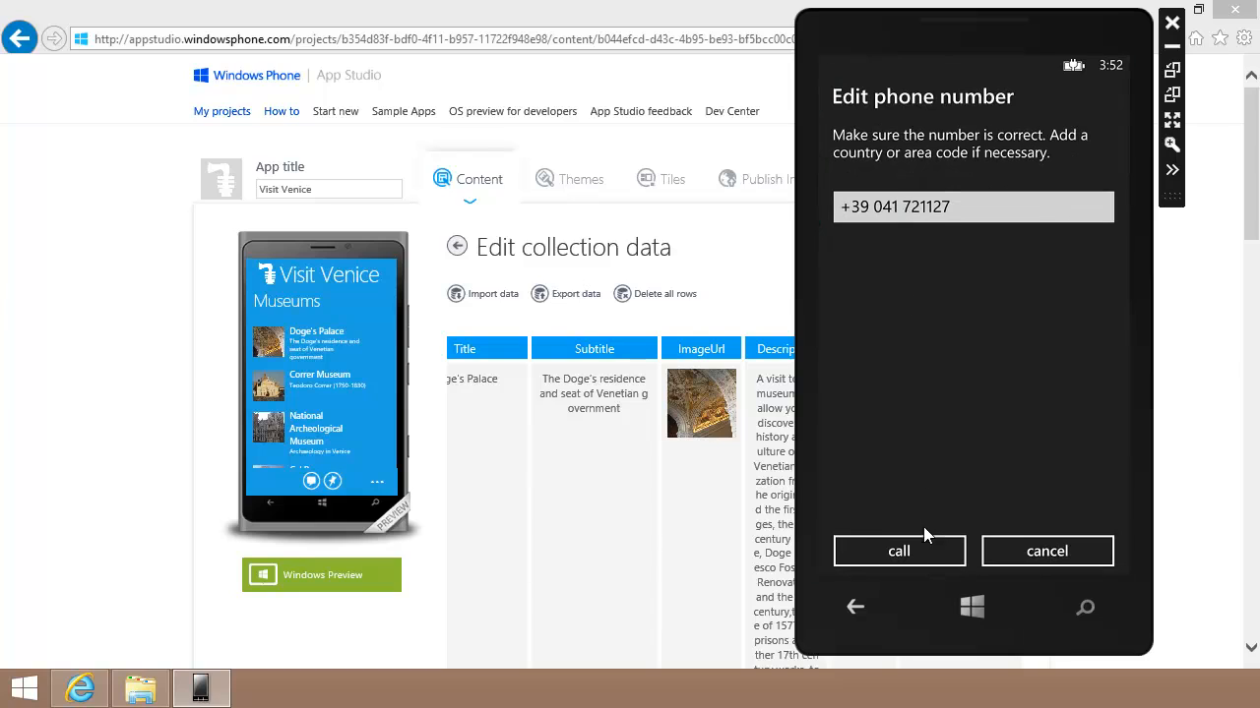
left_click(1050, 550)
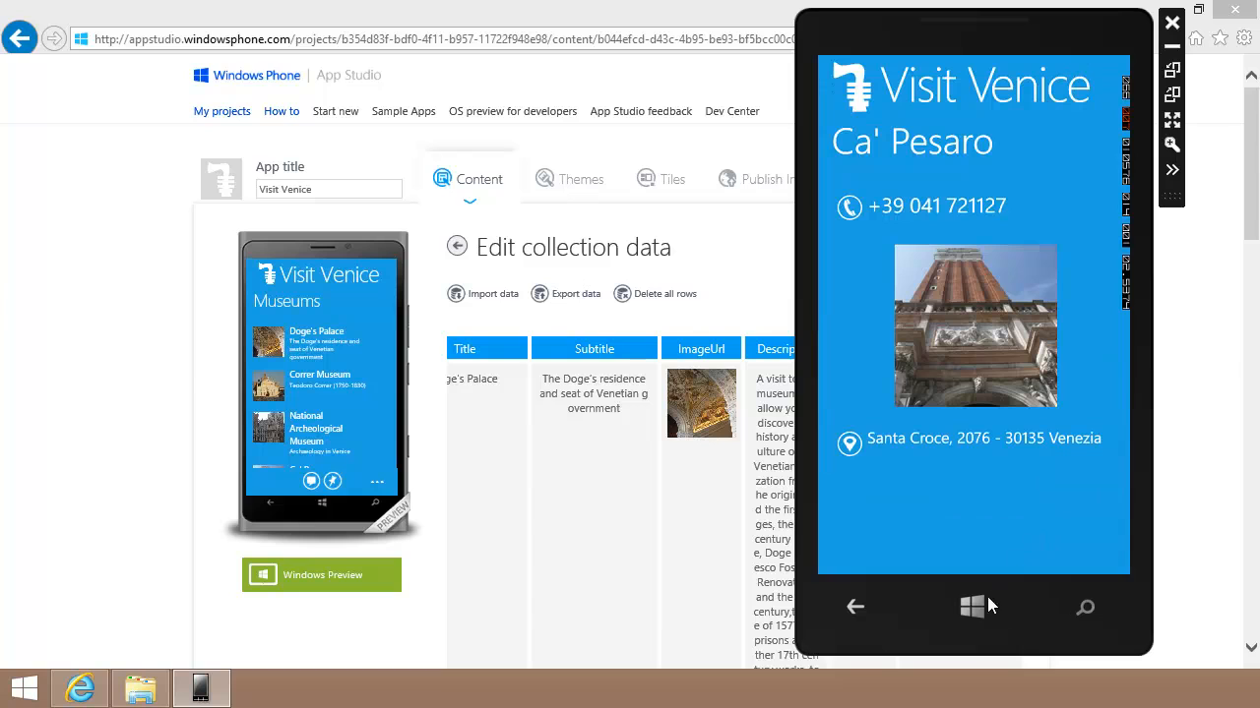
left_click(856, 608)
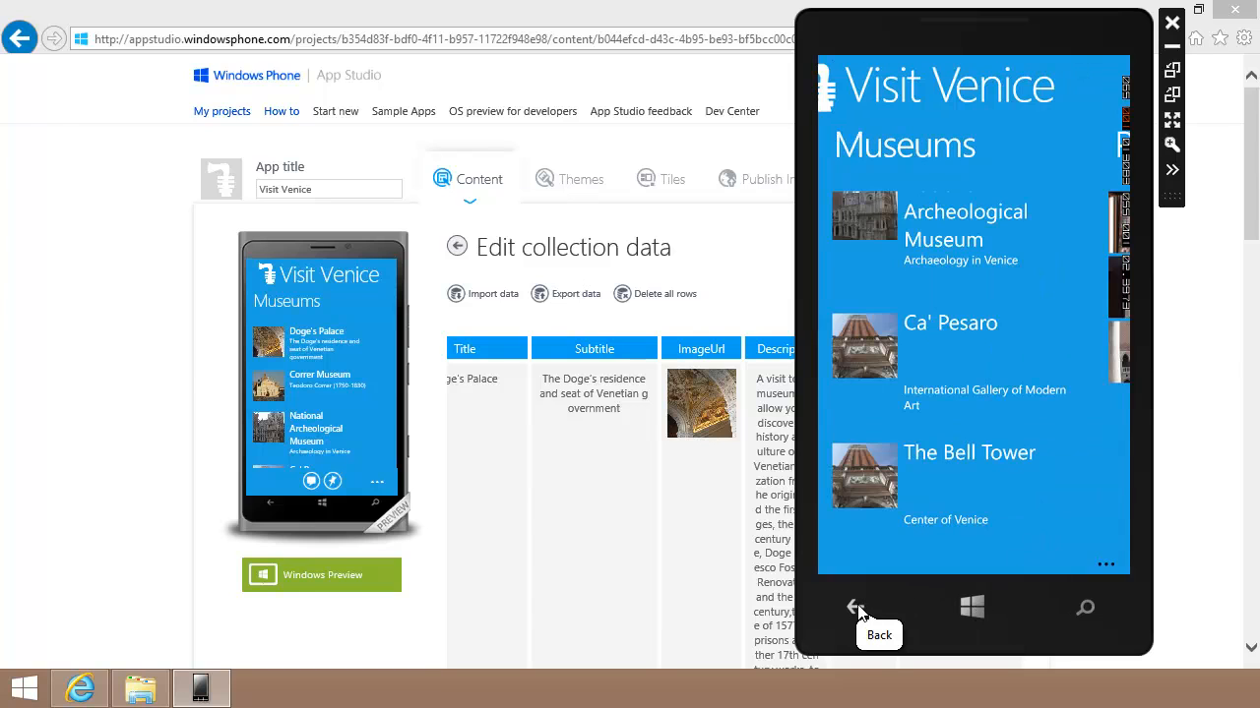
left_click_drag(921, 409, 1077, 399)
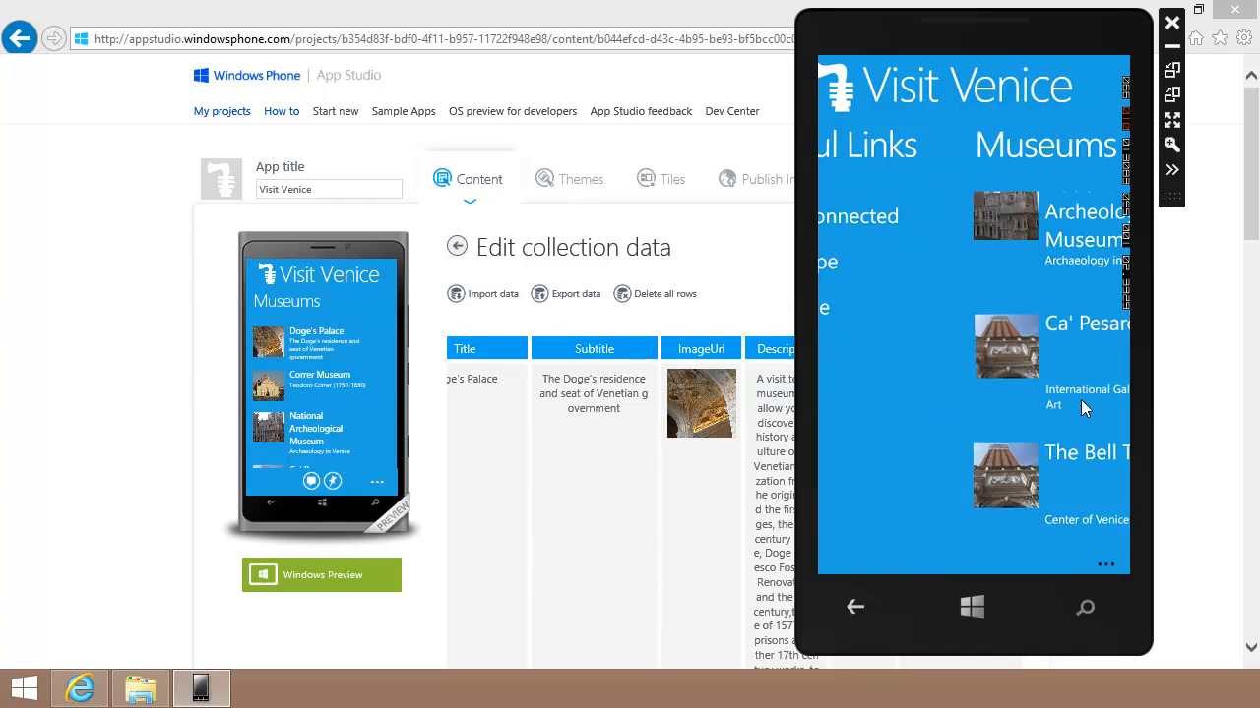